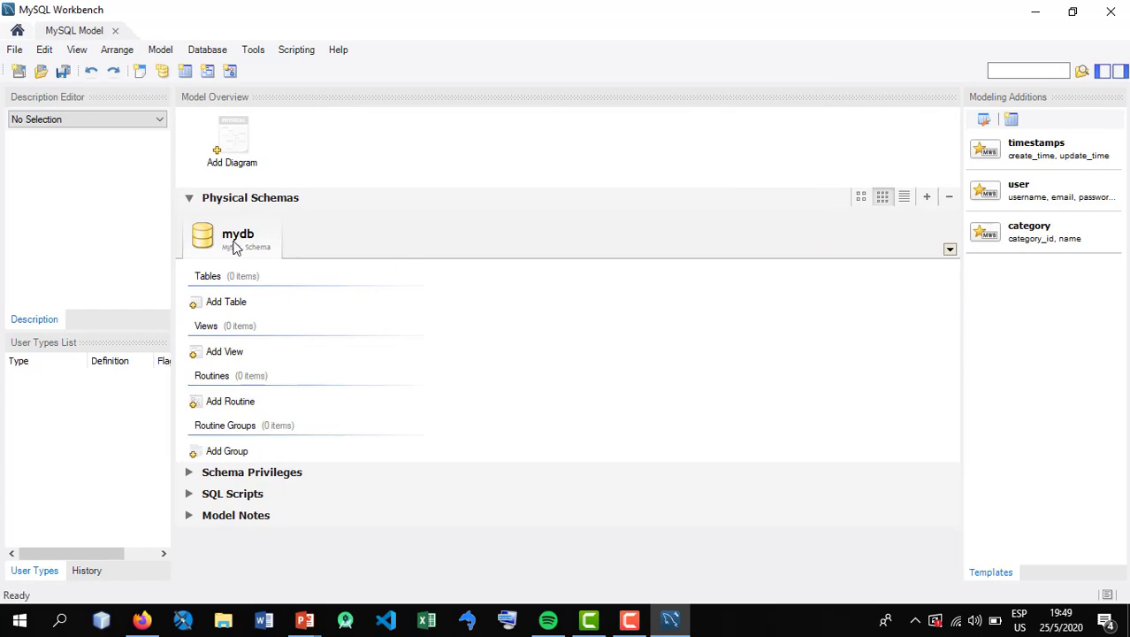
# Rename the mydb schema as ejercicio7 and close its editor
pyautogui.rightClick(235, 246)
pyautogui.click(311, 310)
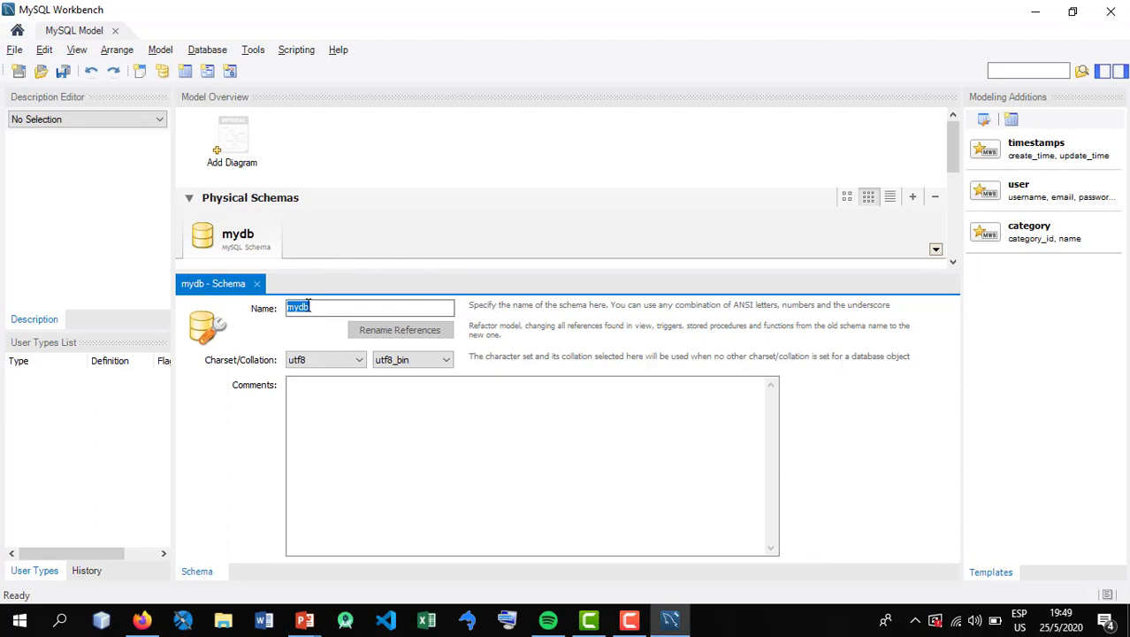
pyautogui.write('ejercicio')
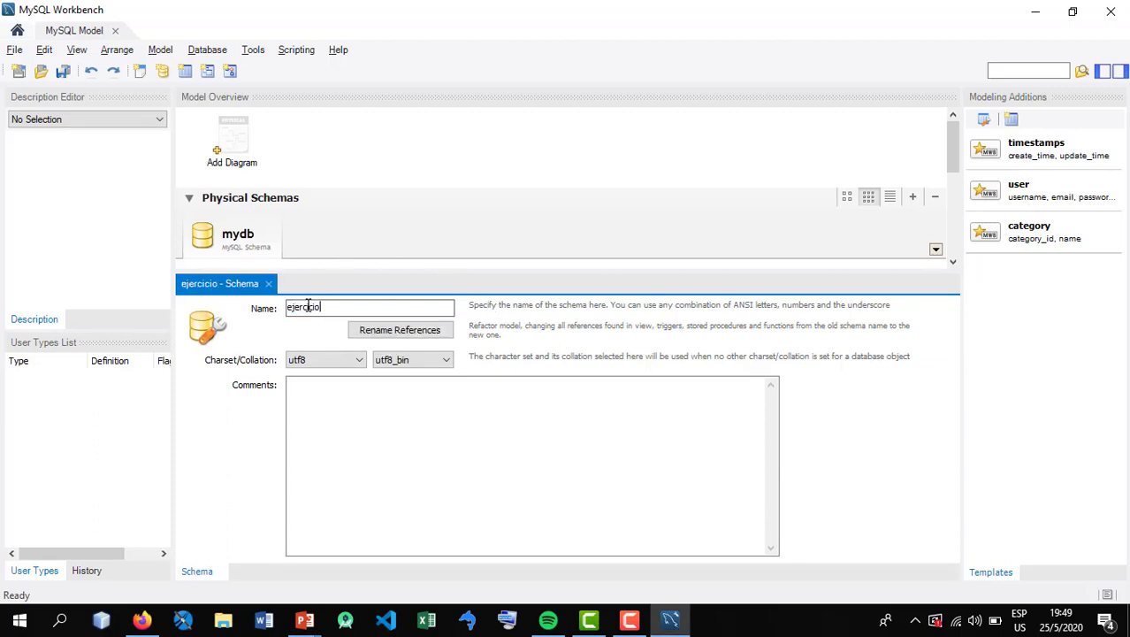
pyautogui.write('7')
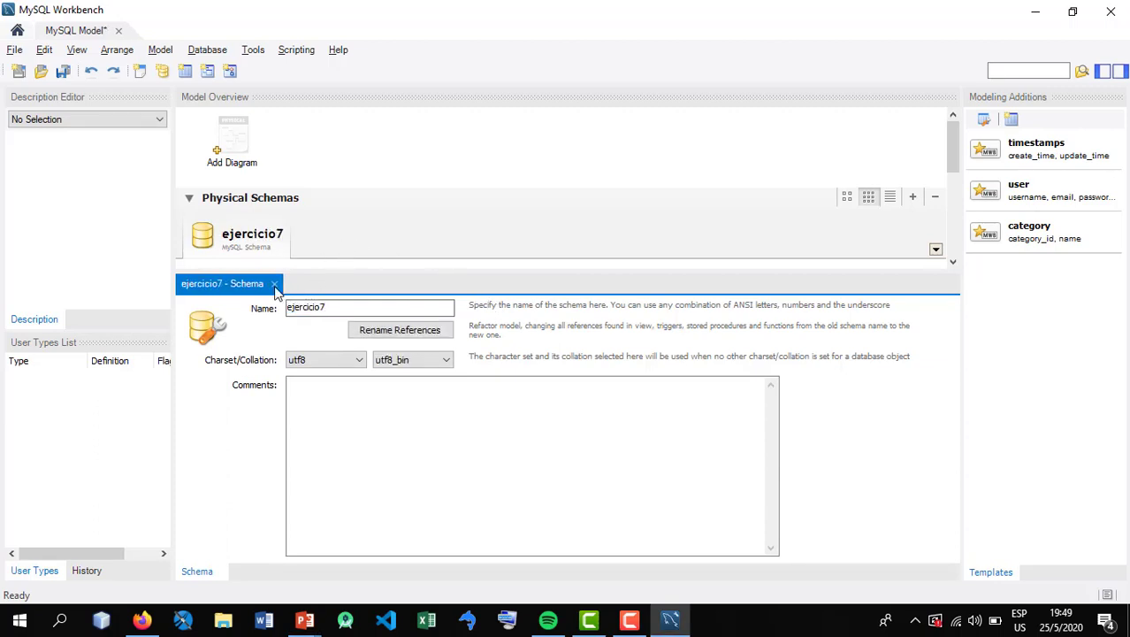
pyautogui.click(274, 284)
# Add an EER diagram to the model and place a new table in the upper part of its canvas
pyautogui.click(225, 137)
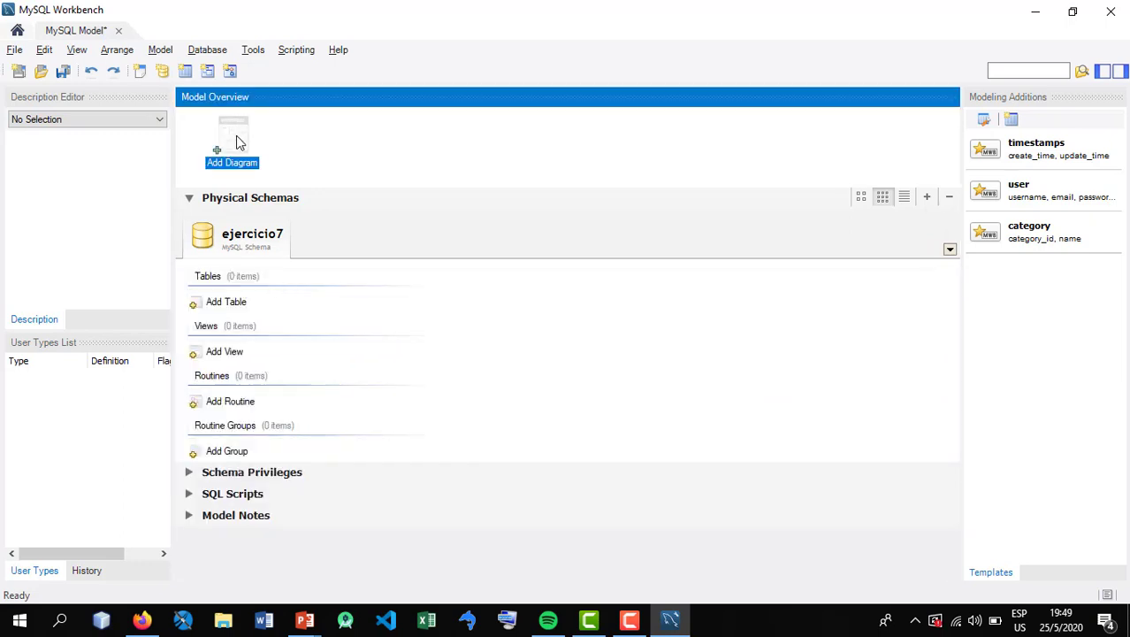
pyautogui.doubleClick(236, 140)
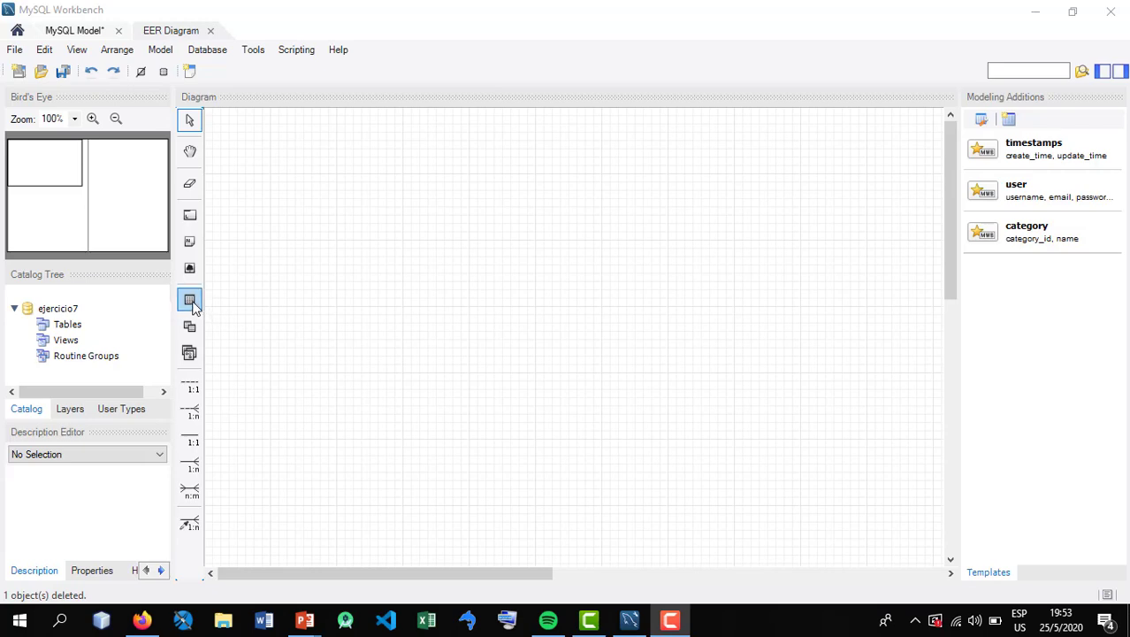
pyautogui.click(192, 303)
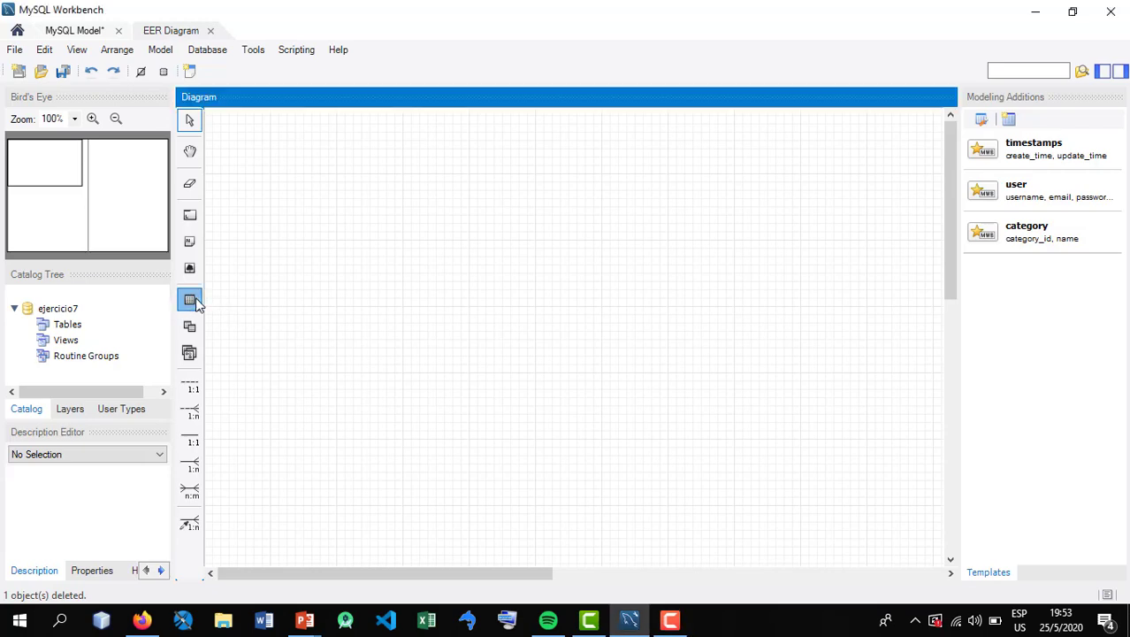
pyautogui.click(189, 300)
pyautogui.click(325, 219)
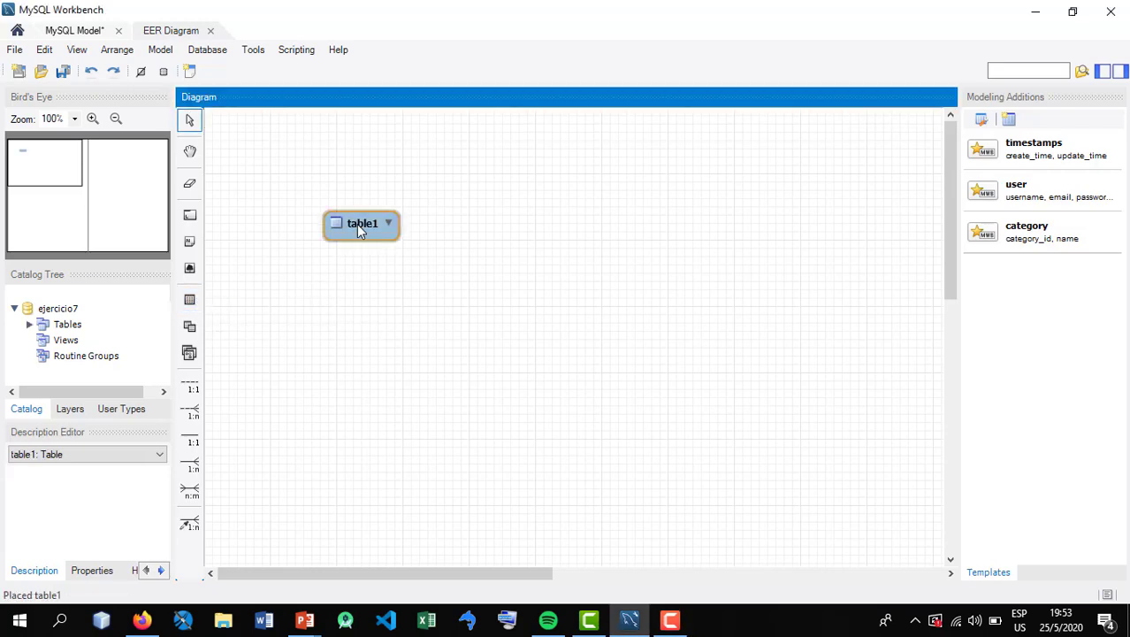
pyautogui.moveTo(357, 224); pyautogui.dragTo(323, 226)
# Check the entity name in the PowerPoint slide Ejercicio 7 and name the new table pedidos
pyautogui.rightClick(324, 227)
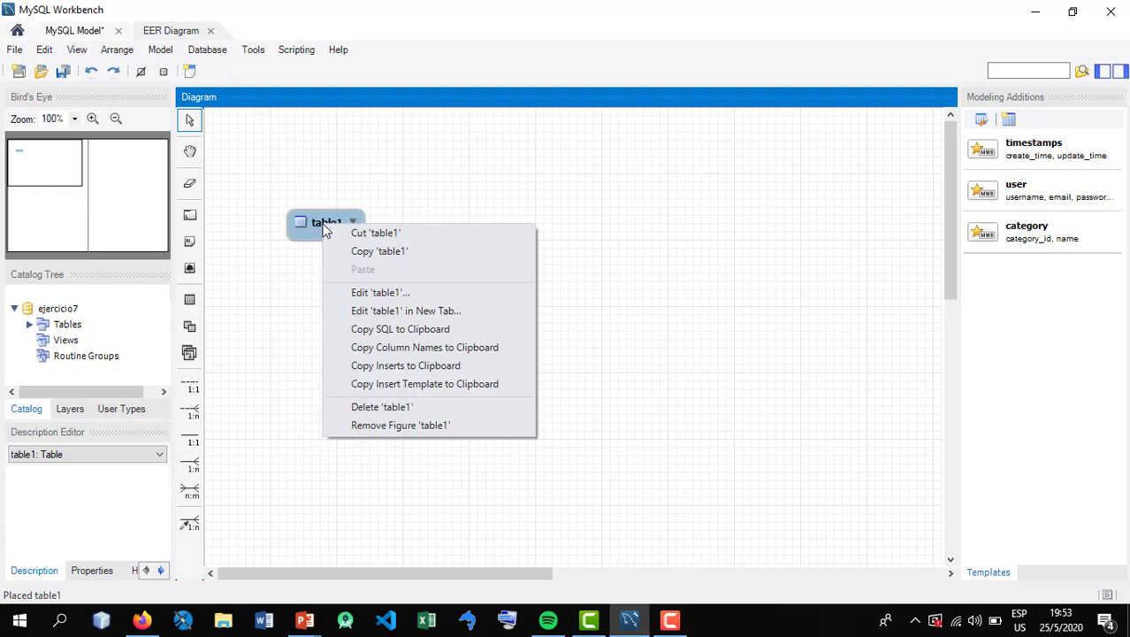
pyautogui.click(366, 293)
pyautogui.hotkey('alt', 'Tab')
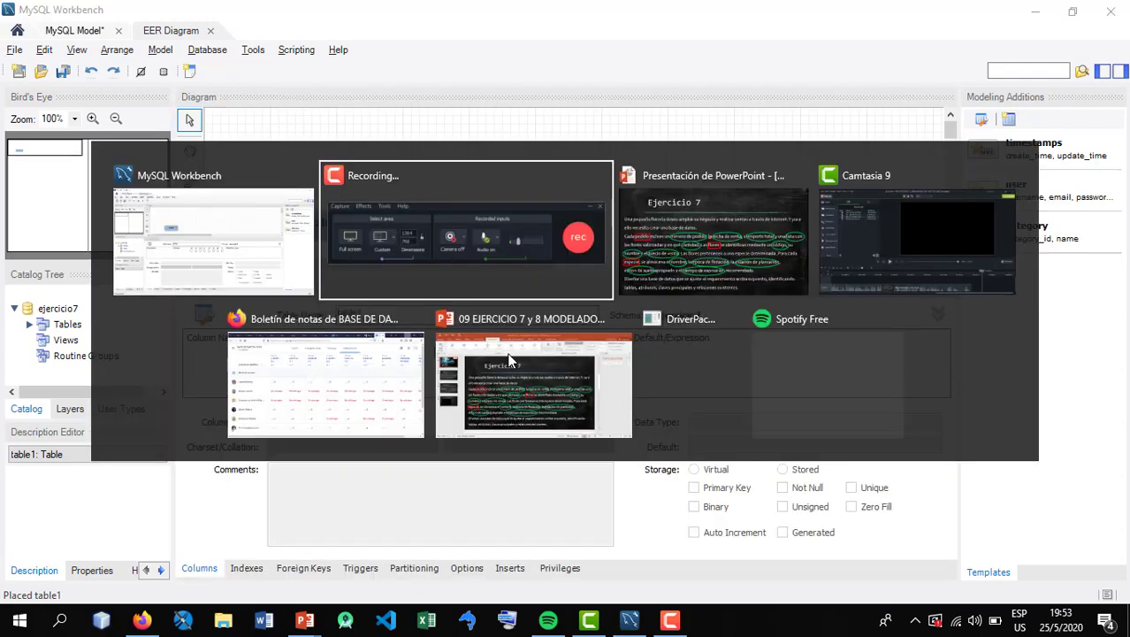
pyautogui.hotkey('alt', 'Tab')
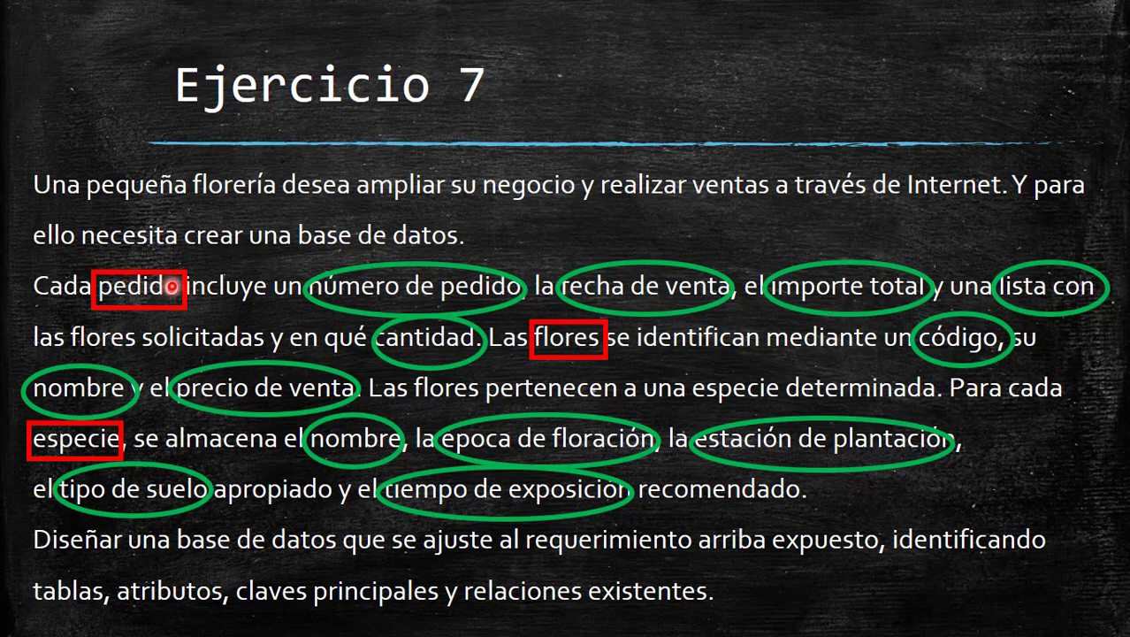
pyautogui.hotkey('alt', 'Tab')
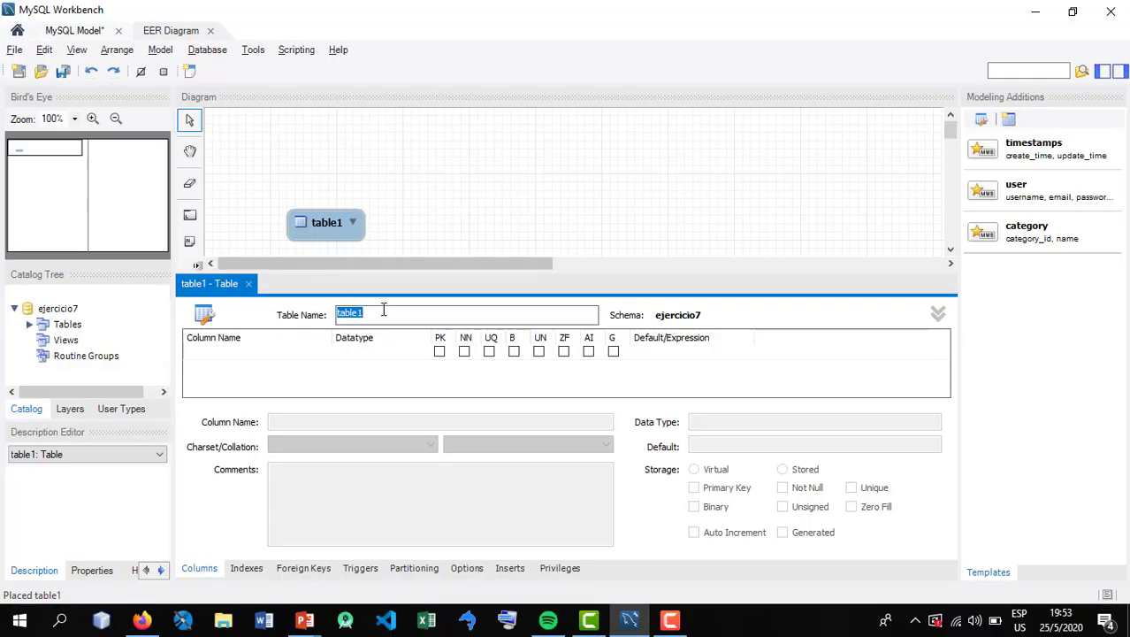
pyautogui.write('pedidos')
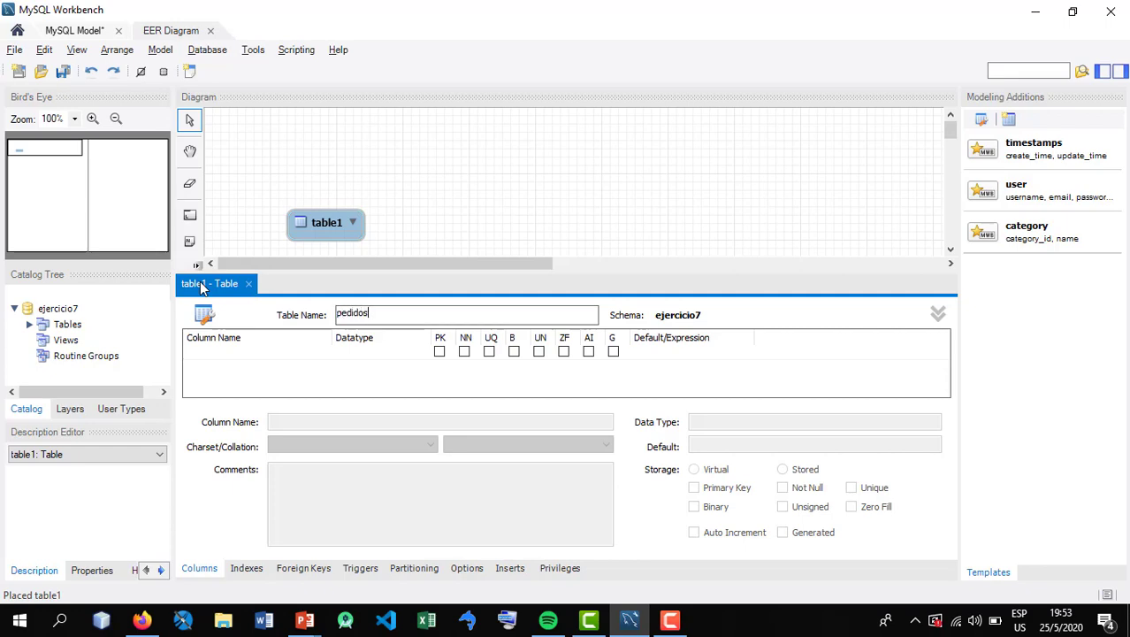
# Add an INT primary key column named numeropedido to the pedidos table
pyautogui.doubleClick(203, 354)
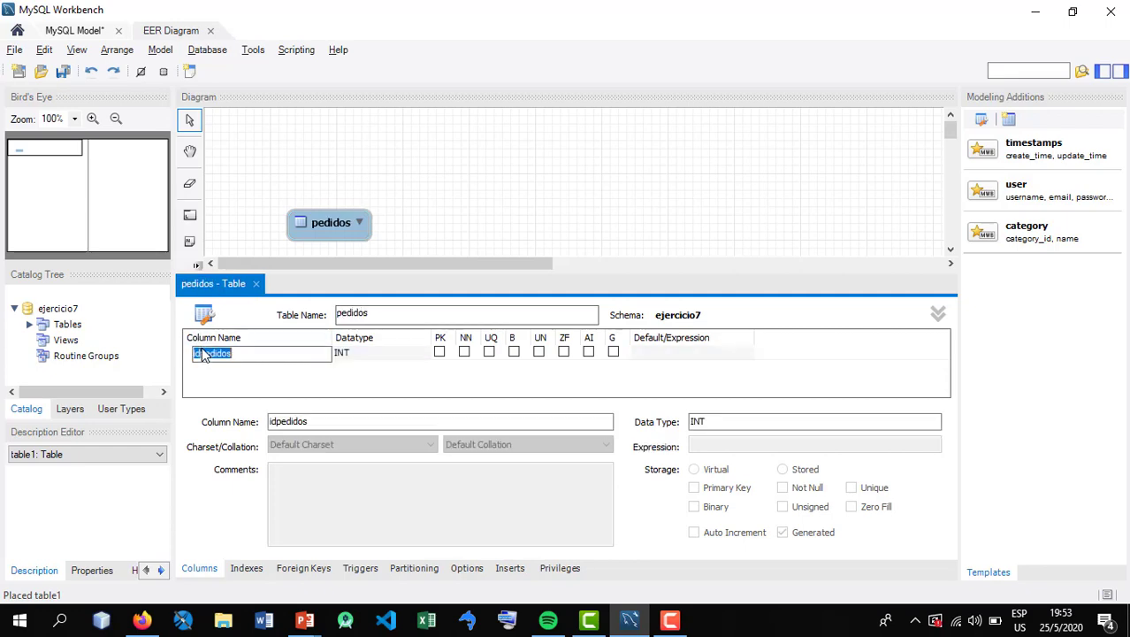
pyautogui.write('numeropedido')
pyautogui.press('Tab')
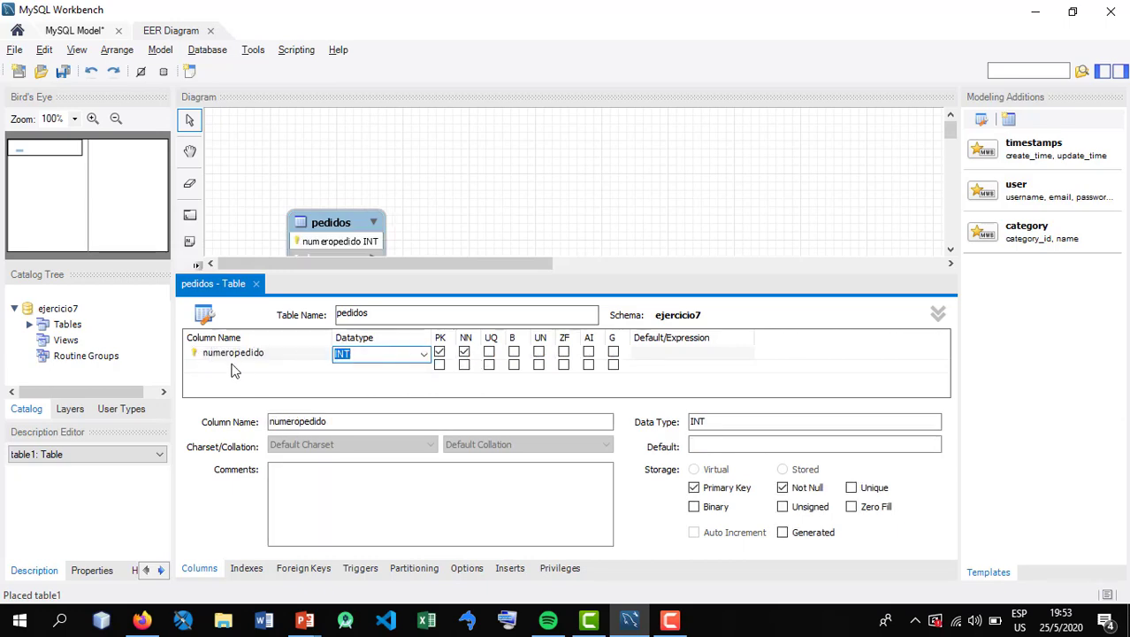
pyautogui.click(236, 368)
pyautogui.click(254, 368)
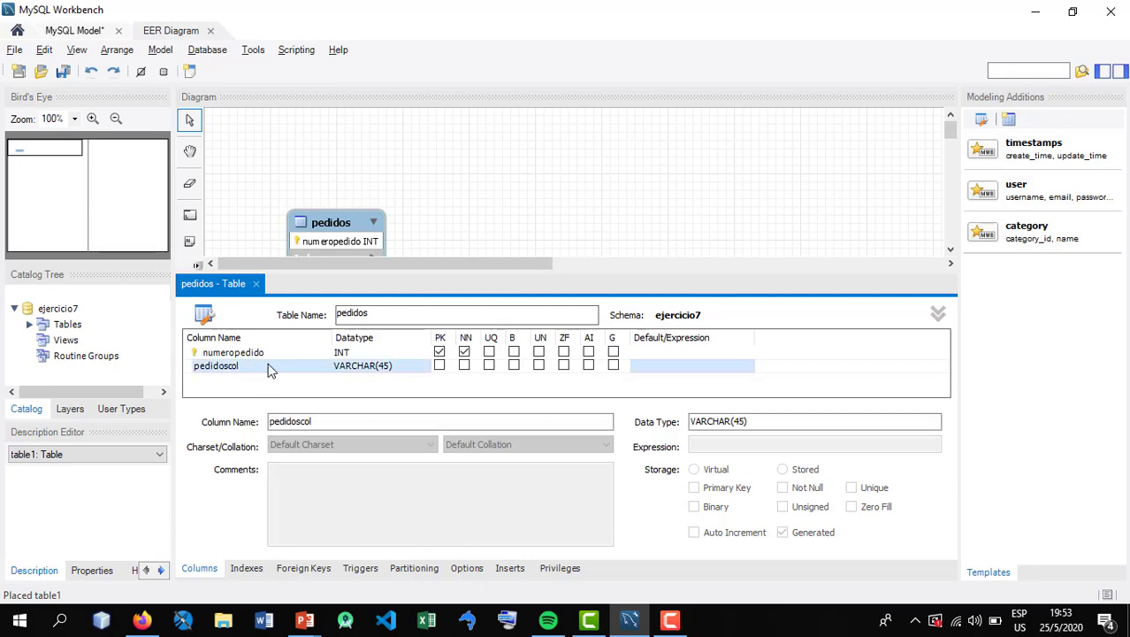
pyautogui.rightClick(268, 365)
pyautogui.click(336, 473)
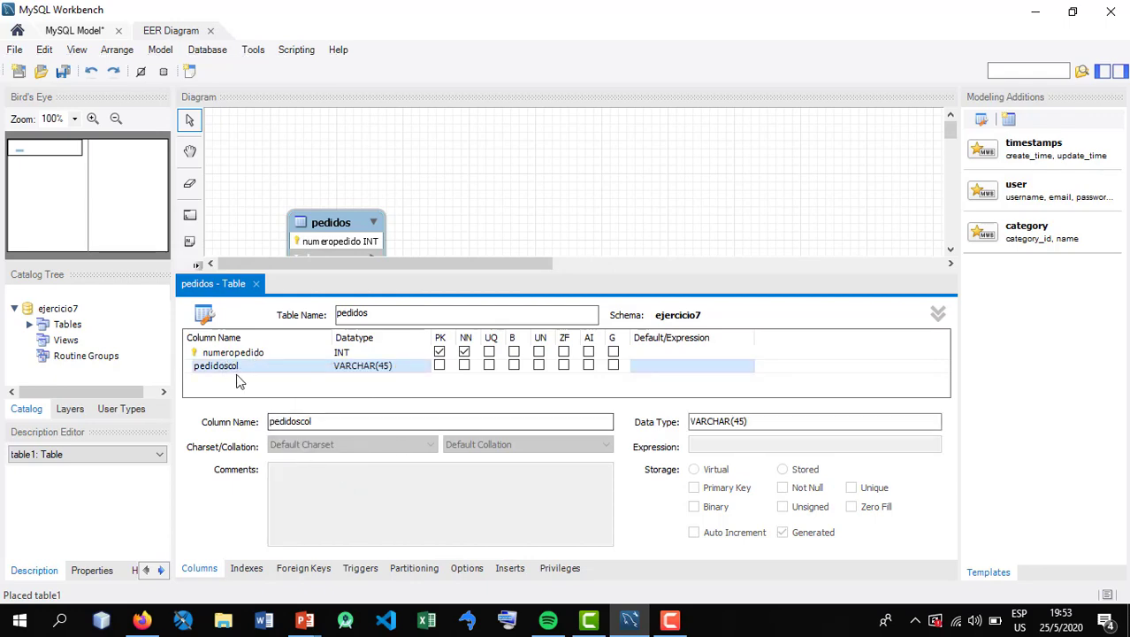
pyautogui.click(276, 364)
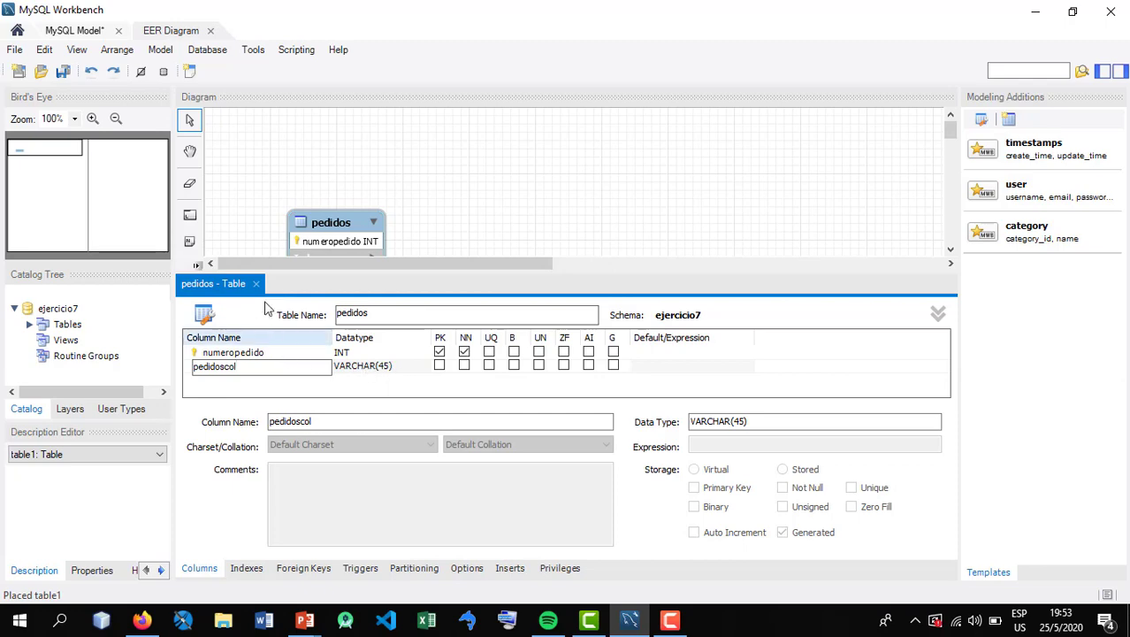
pyautogui.click(260, 355)
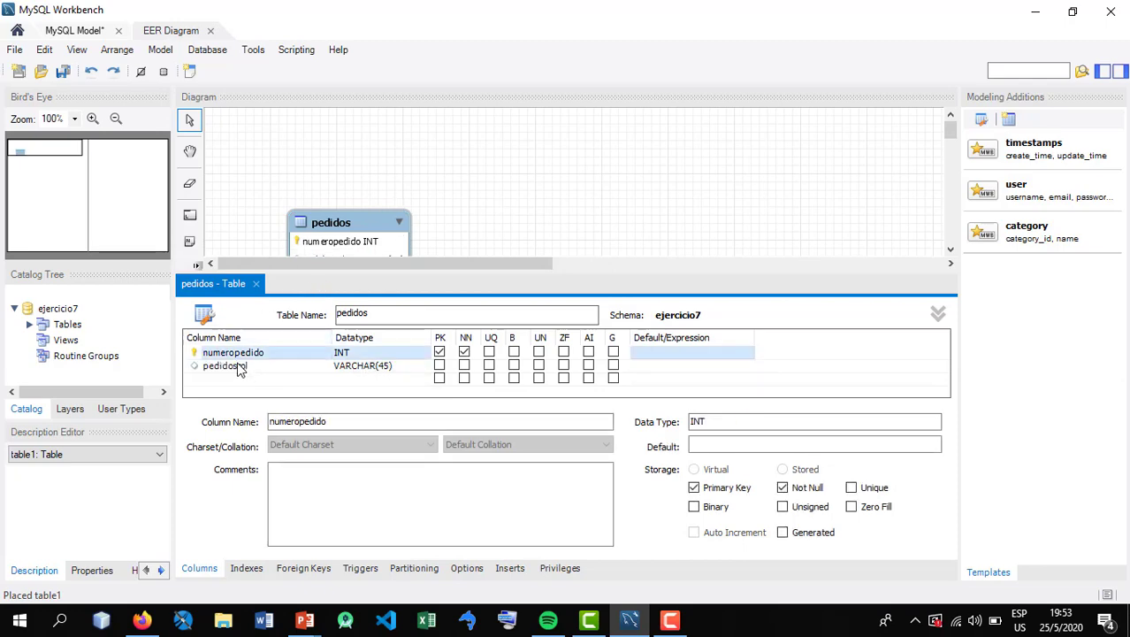
pyautogui.click(270, 367)
pyautogui.rightClick(271, 371)
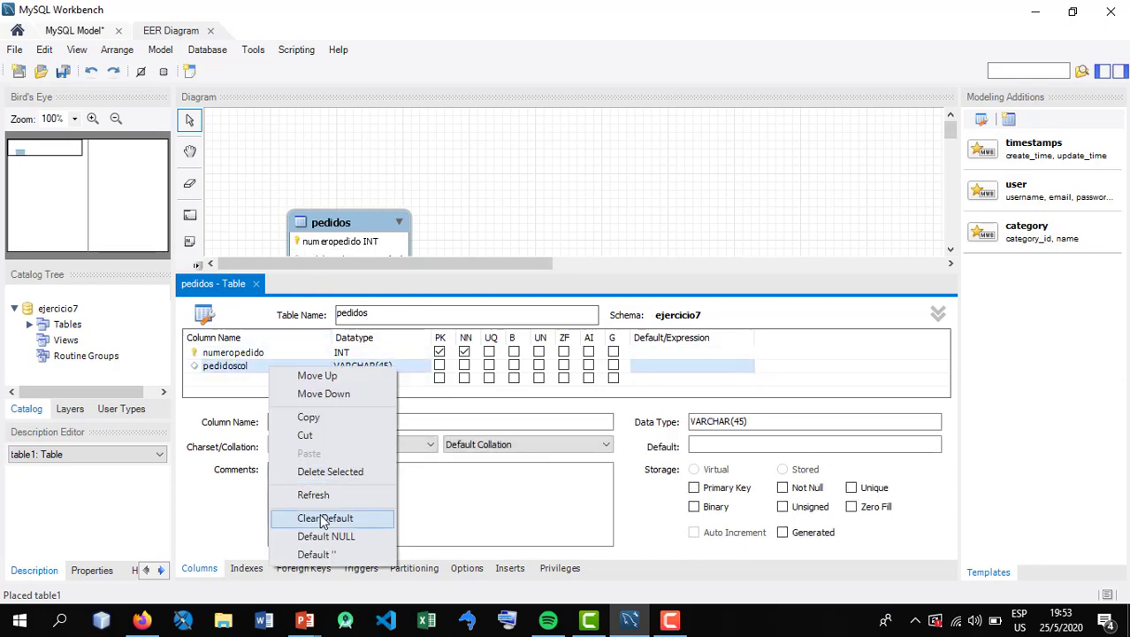
pyautogui.click(323, 469)
# Close the pedidos table editor and reposition the table near the upper left of the diagram
pyautogui.moveTo(334, 222); pyautogui.dragTo(271, 142)
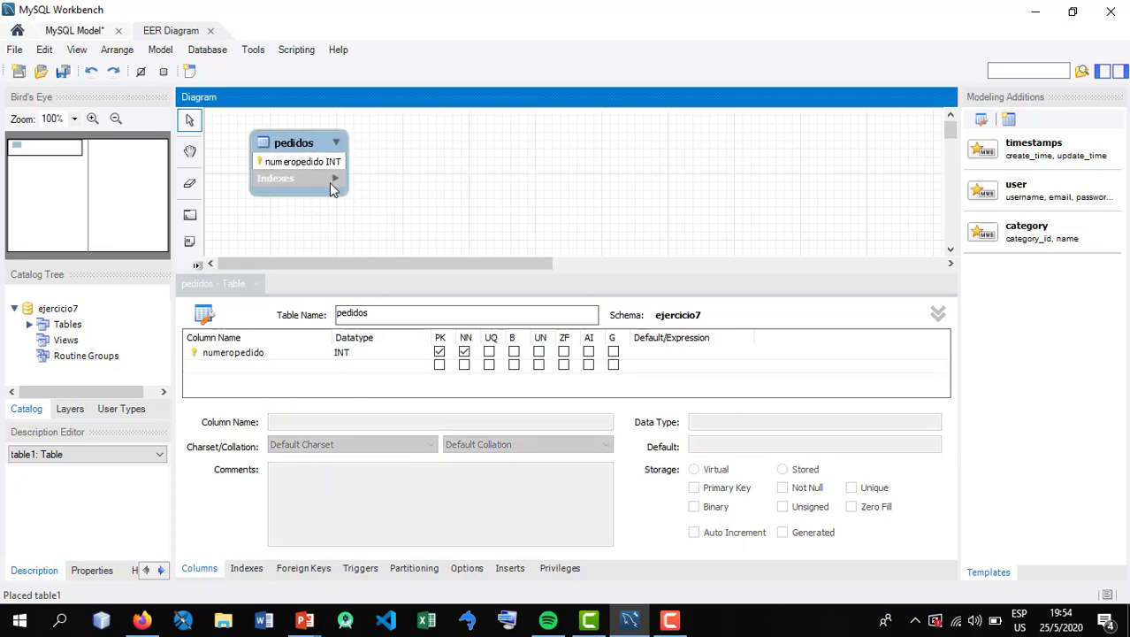
pyautogui.click(254, 283)
pyautogui.moveTo(267, 150); pyautogui.dragTo(317, 204)
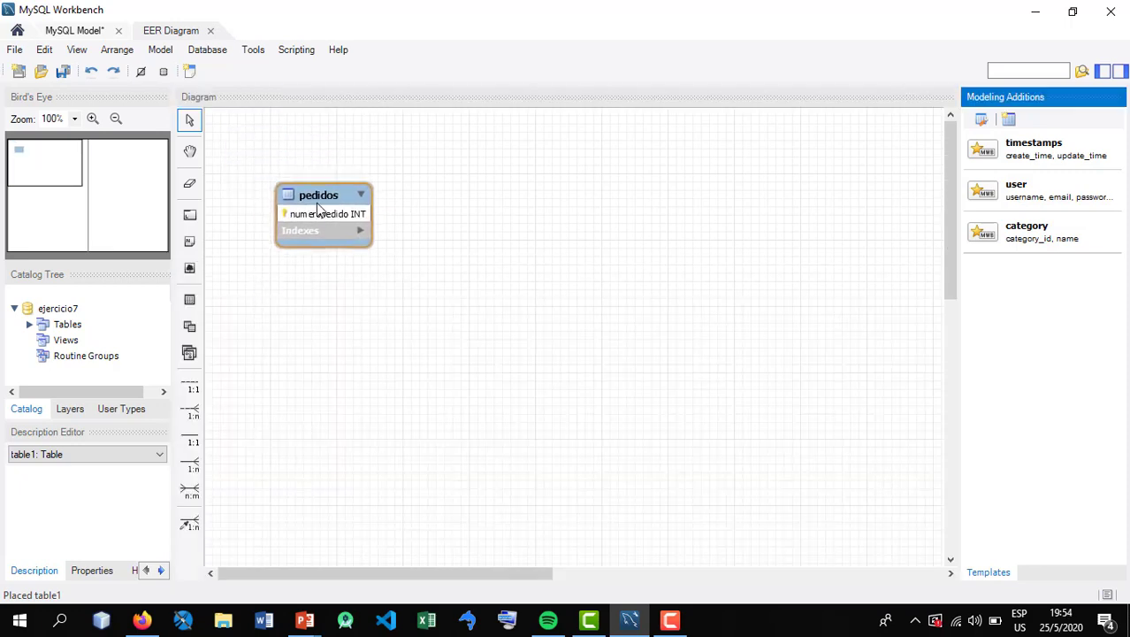
# Place a second table on the diagram, up and across from pedidos, and name it flores
pyautogui.click(190, 301)
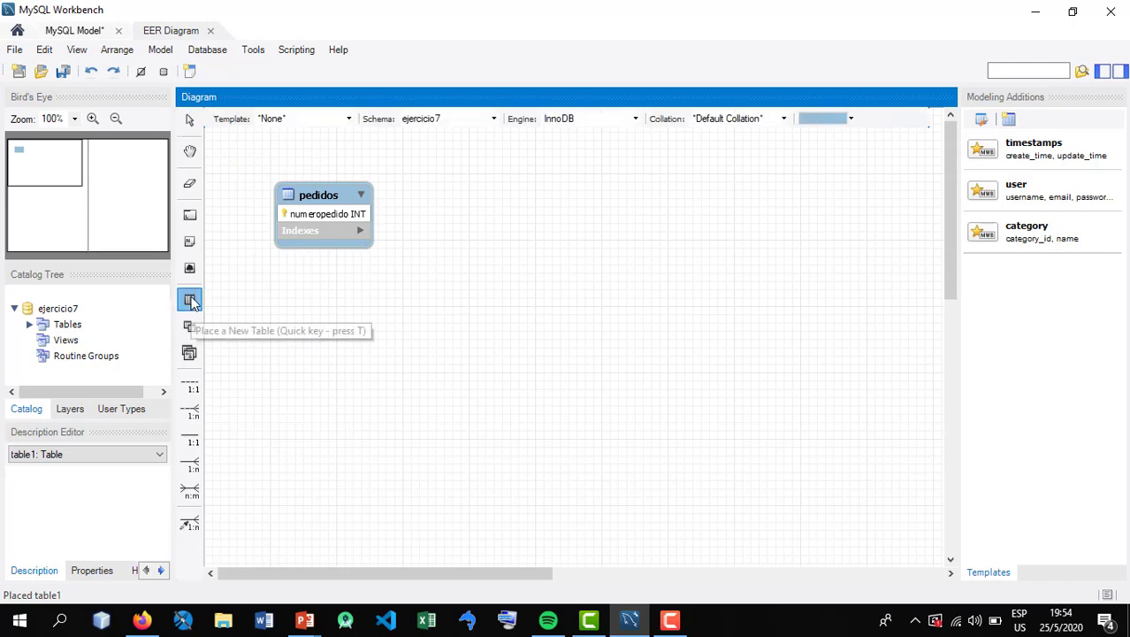
pyautogui.click(457, 206)
pyautogui.moveTo(521, 224); pyautogui.dragTo(547, 181)
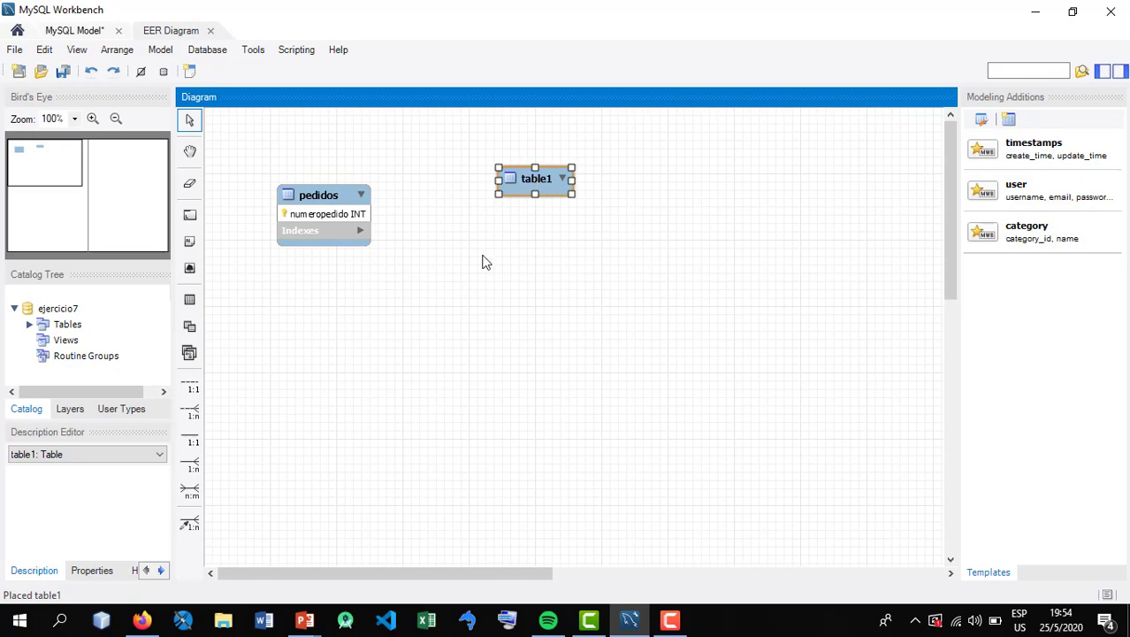
pyautogui.hotkey('alt', 'Tab')
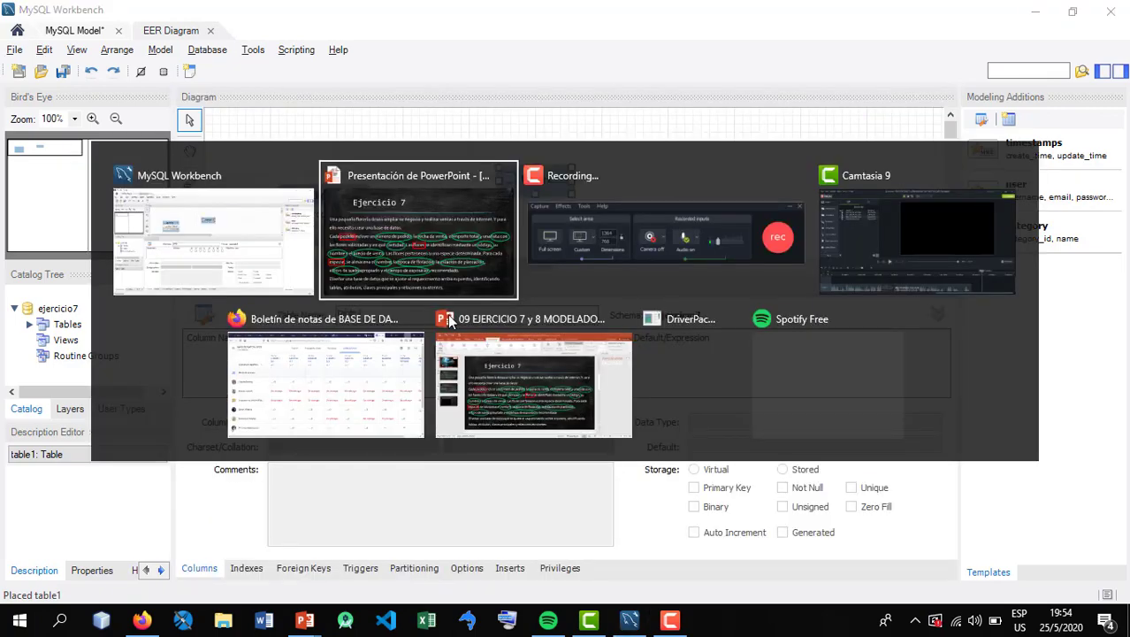
pyautogui.hotkey('alt', 'Tab')
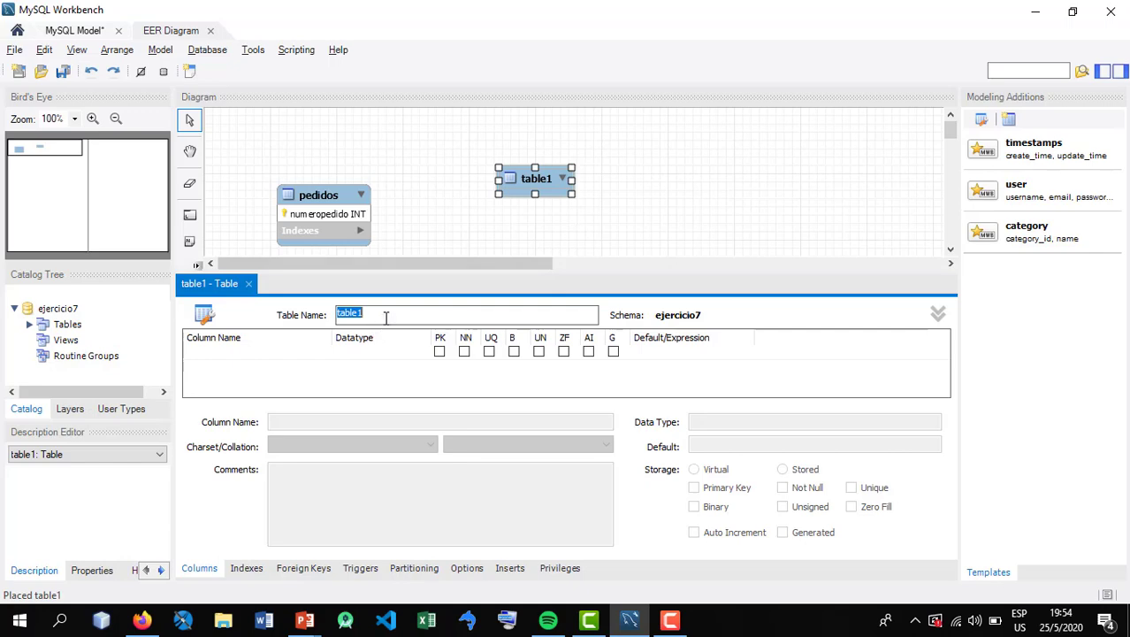
pyautogui.write('flores')
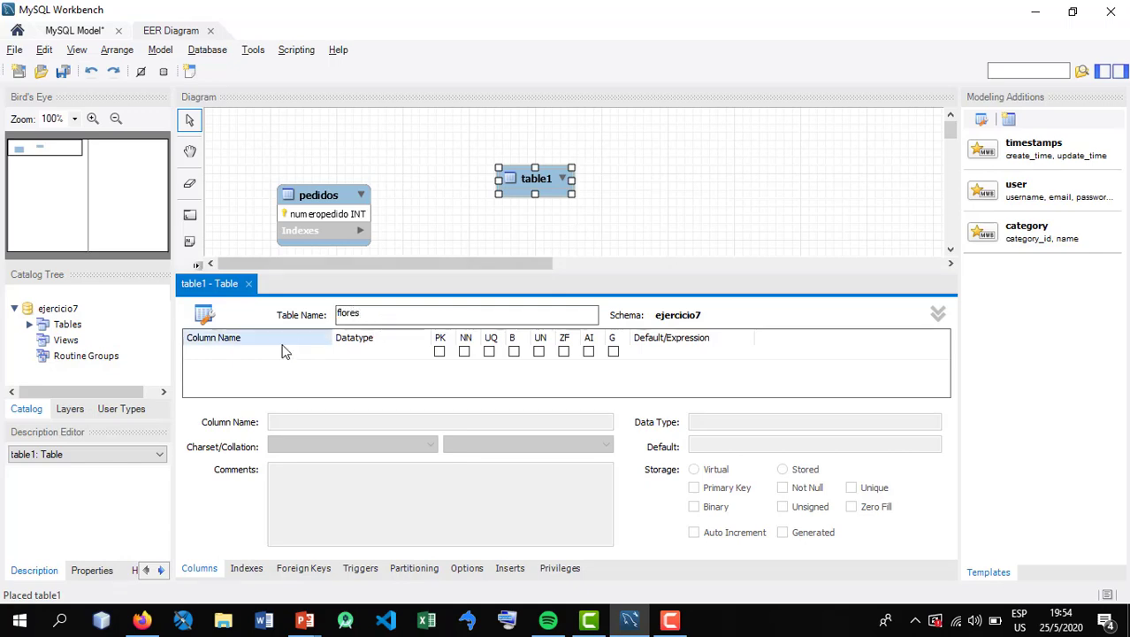
# Add an INT primary key column named codigo to the flores table and close its editor
pyautogui.click(261, 354)
pyautogui.write('codi')
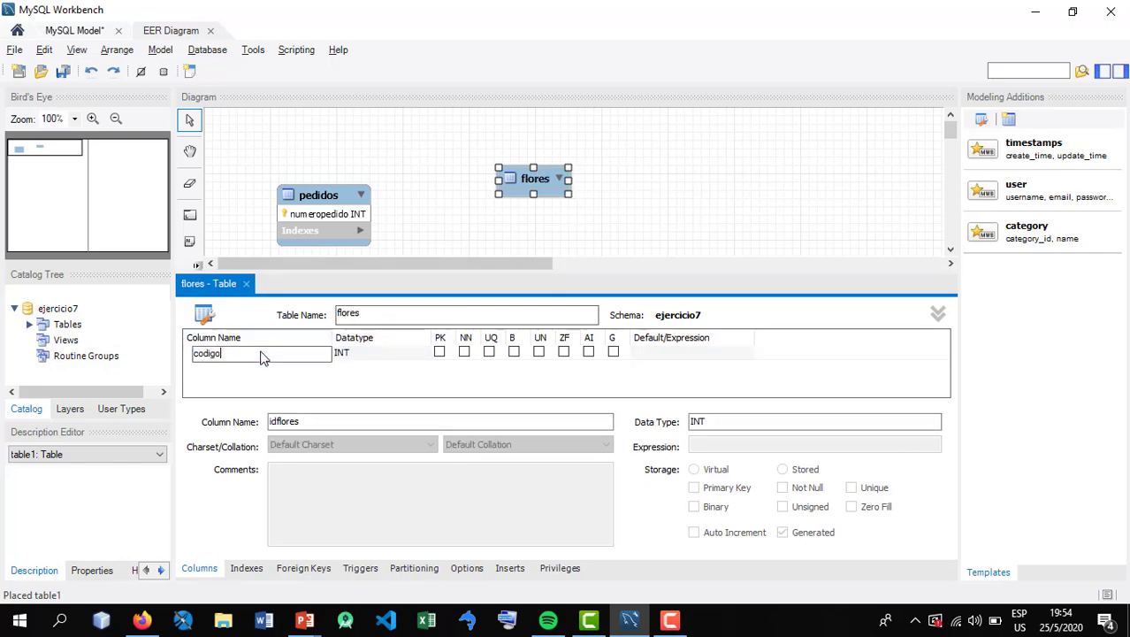
pyautogui.write('go')
pyautogui.press('Tab')
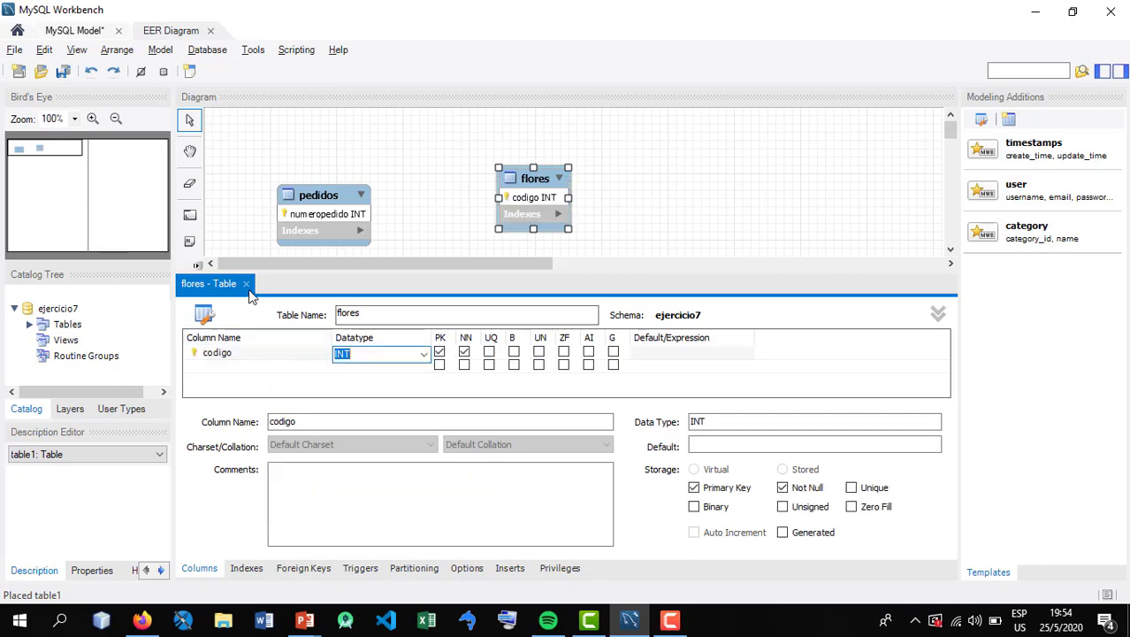
pyautogui.click(247, 285)
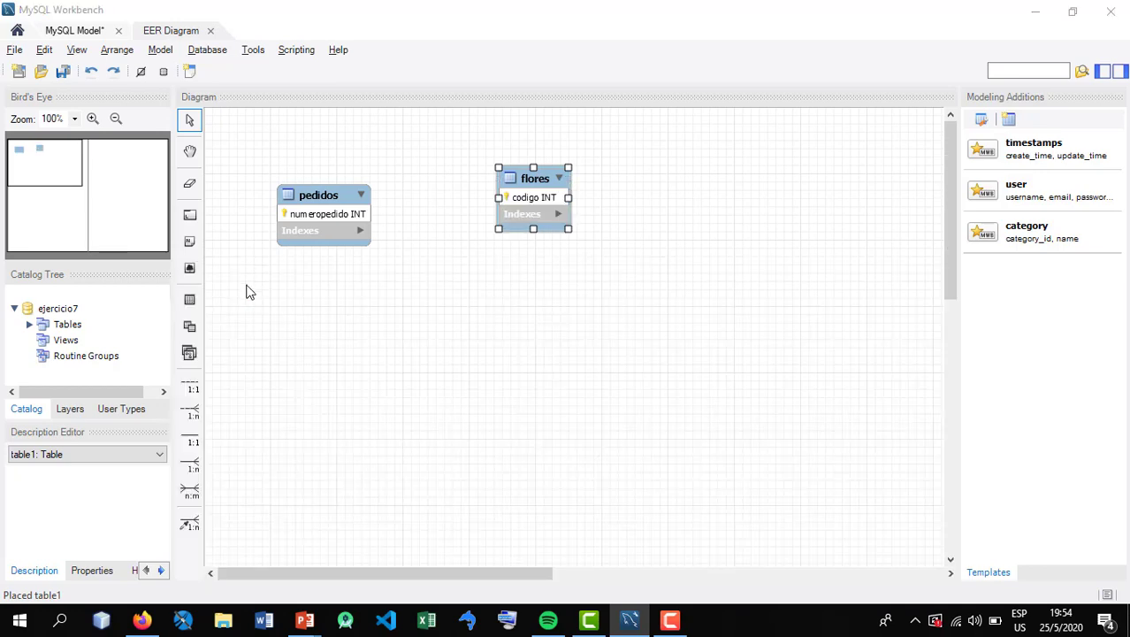
# Place a third table below flores on the diagram and name it especies
pyautogui.click(183, 300)
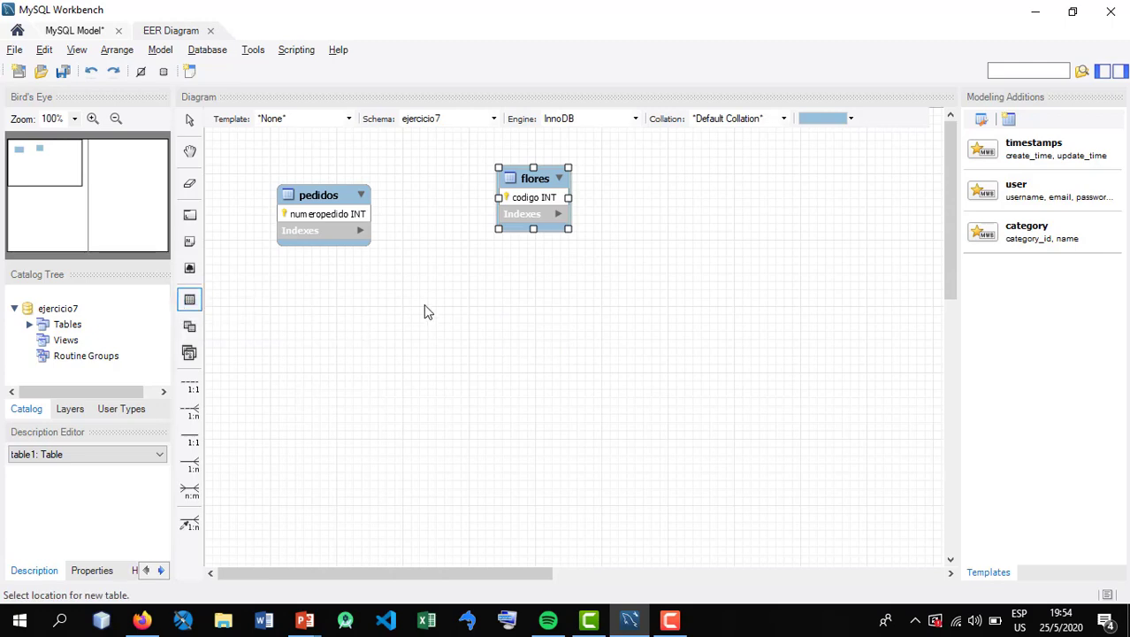
pyautogui.click(511, 299)
pyautogui.doubleClick(511, 299)
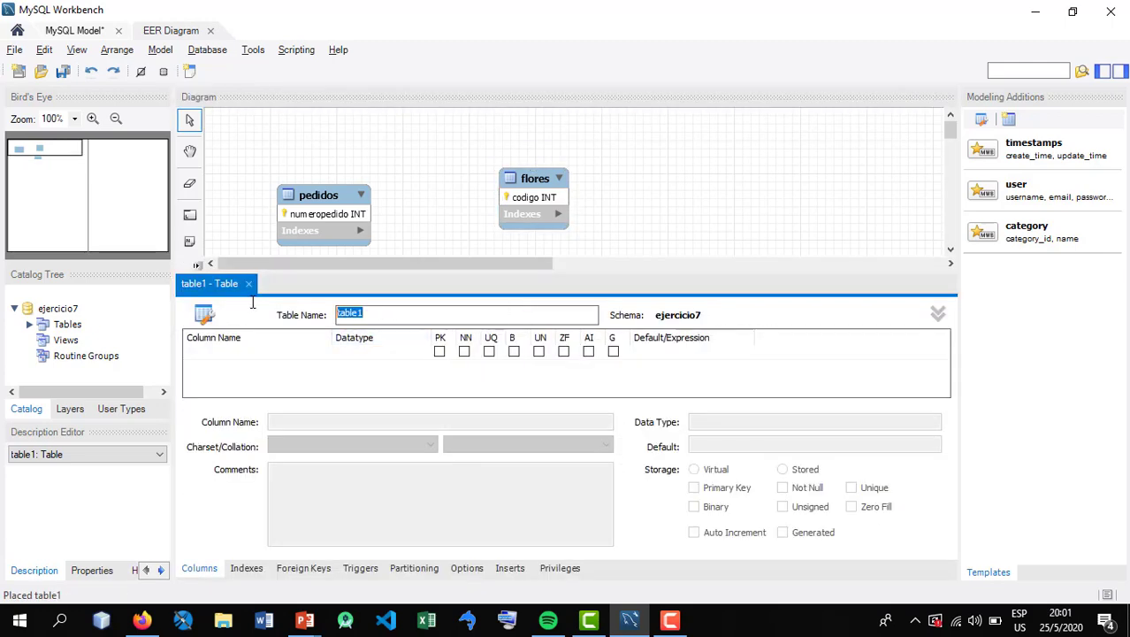
pyautogui.write('especies')
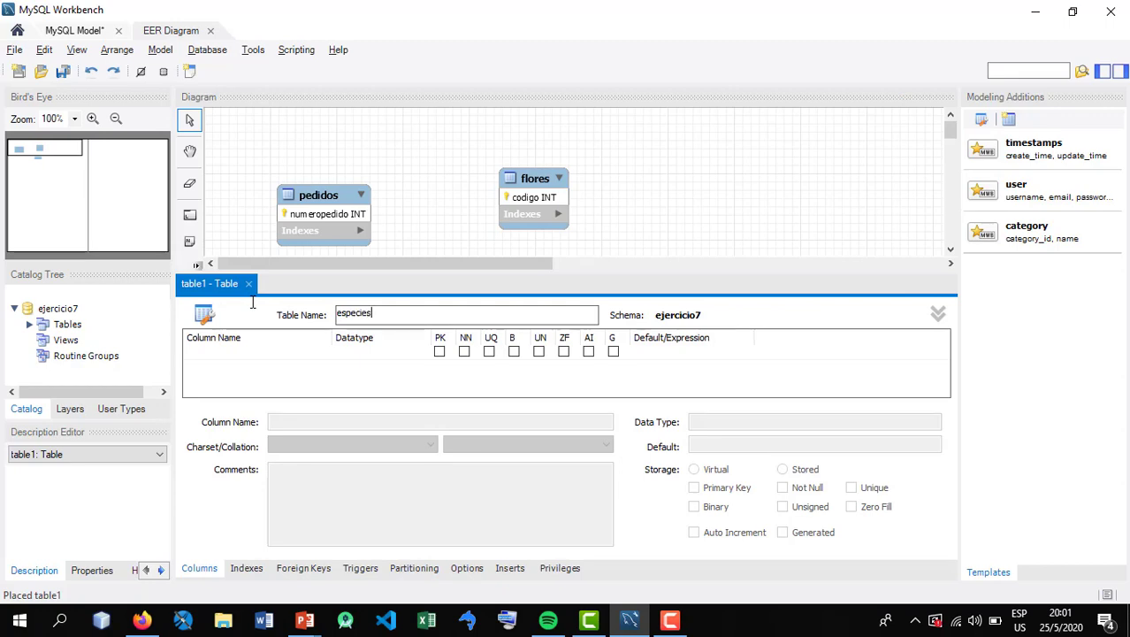
pyautogui.press('Return')
# Check the especie attributes in the Ejercicio 7 statement in PowerPoint and return to the especies table editor
pyautogui.click(221, 357)
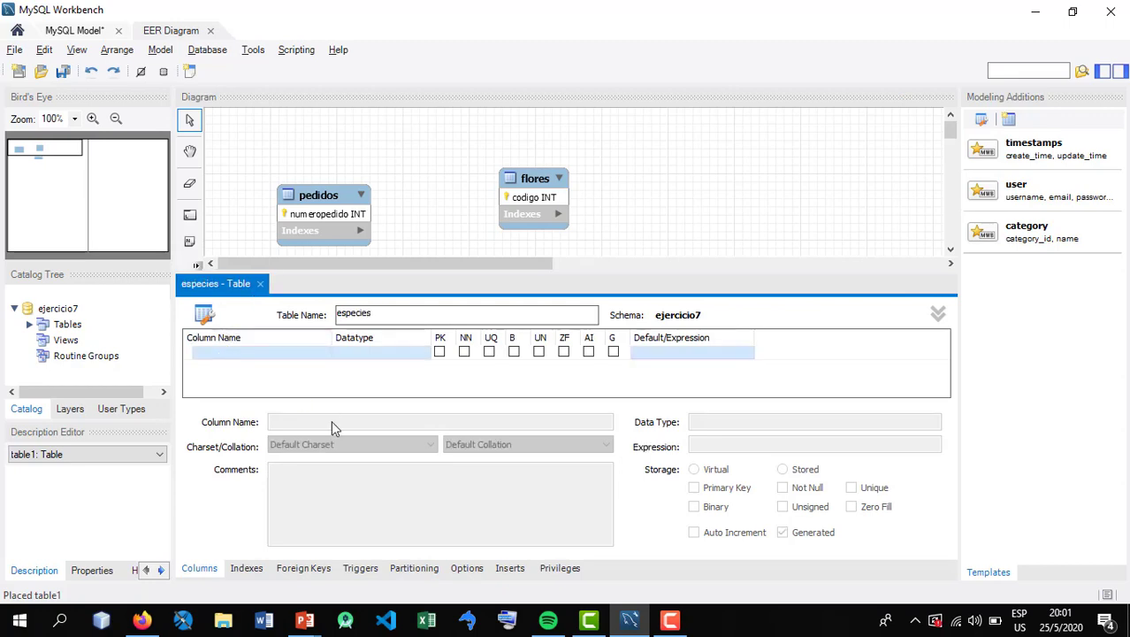
pyautogui.hotkey('alt', 'Tab')
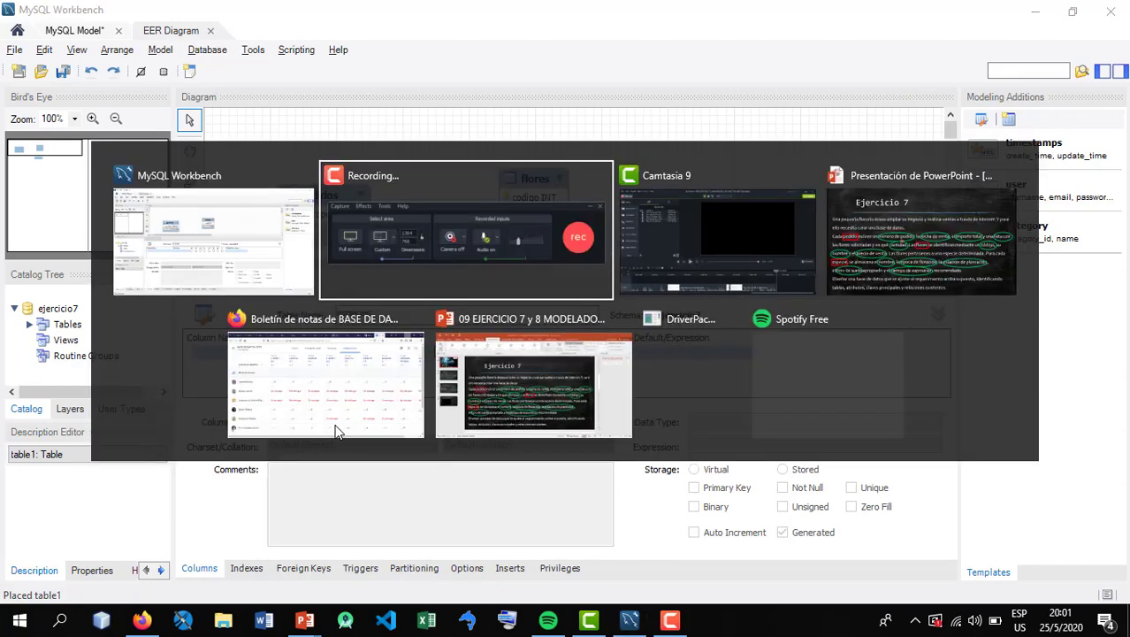
pyautogui.hotkey('alt', 'Tab')
pyautogui.hotkey('alt', 'Tab')
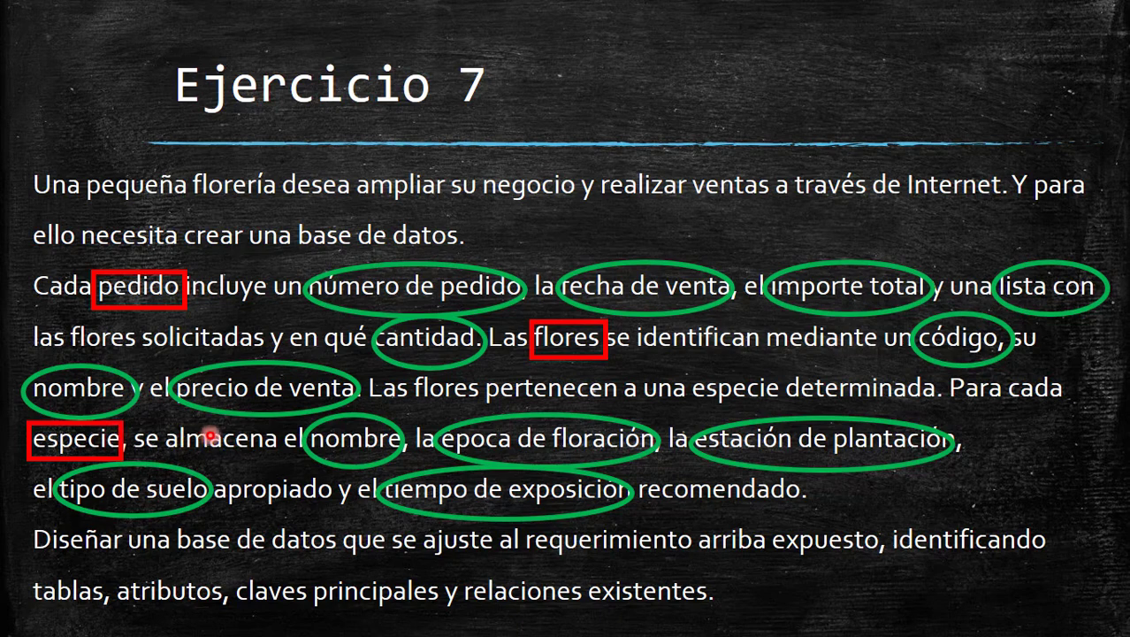
pyautogui.hotkey('alt', 'Tab')
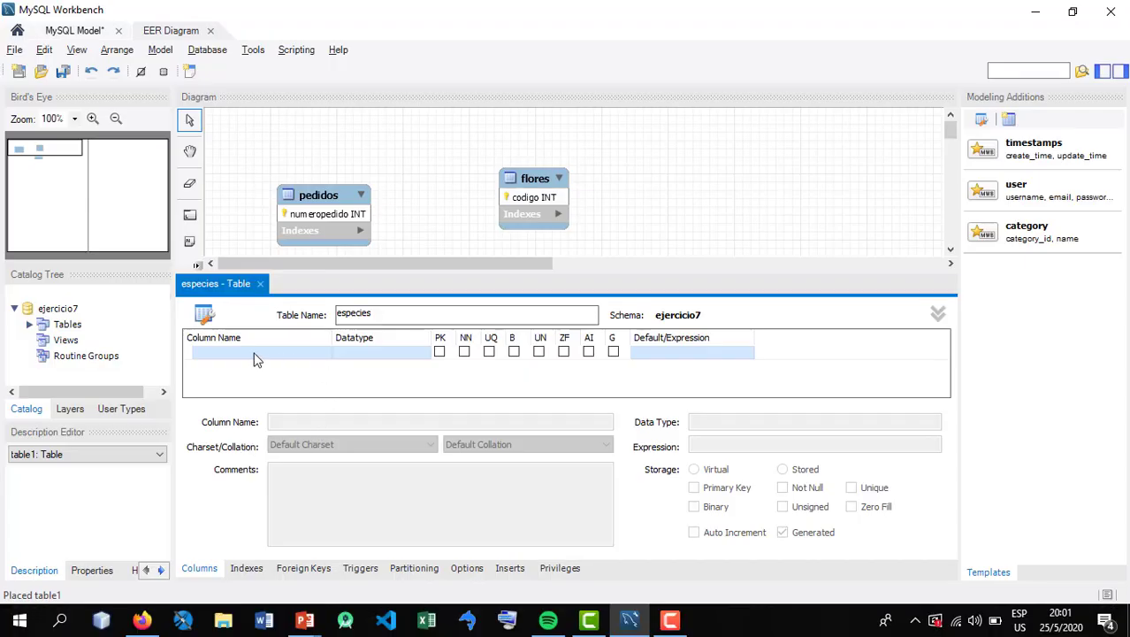
# Add an INT primary key column named codigo to the especies table and close its editor
pyautogui.doubleClick(255, 353)
pyautogui.write('codigo')
pyautogui.press('Tab')
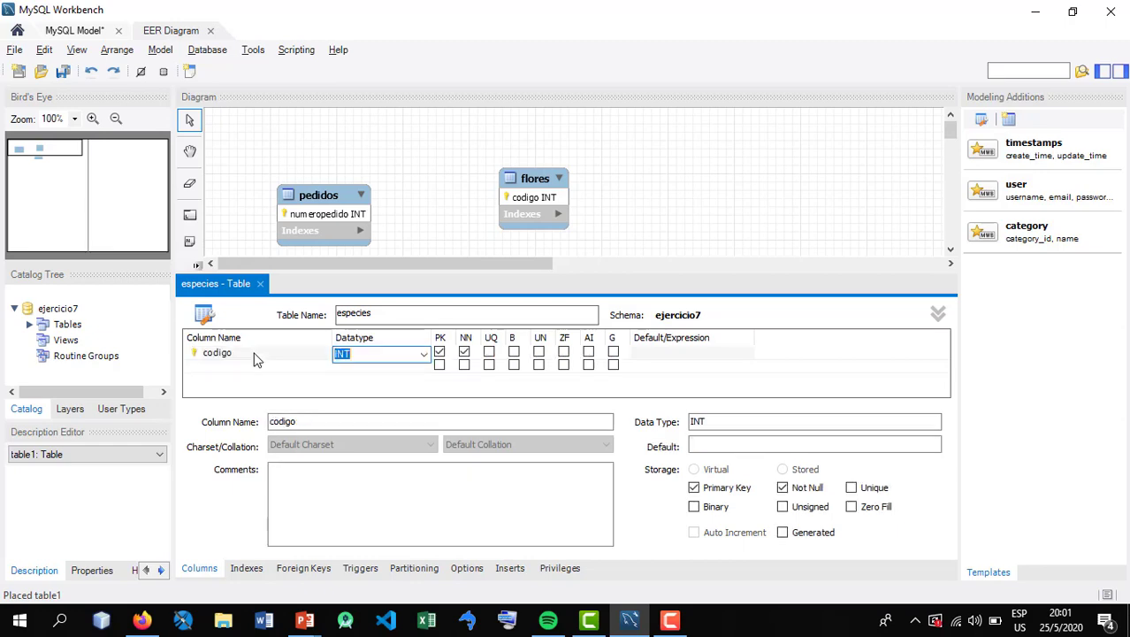
pyautogui.click(260, 283)
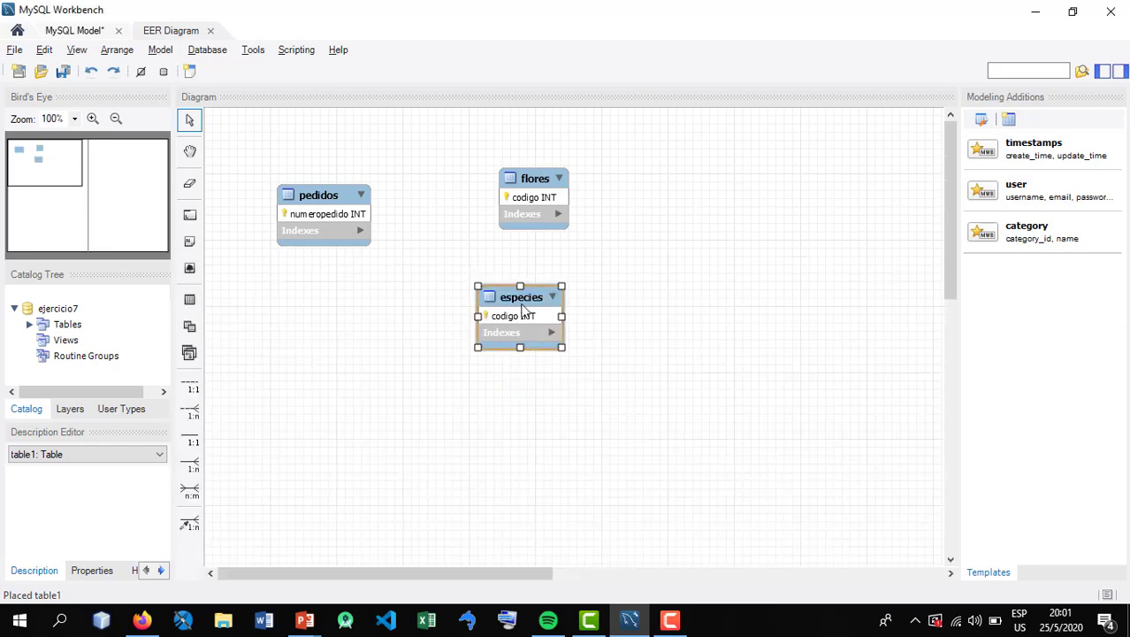
# Move especies to the far side of flores and bring flores closer to pedidos, lining up the three tables
pyautogui.moveTo(527, 302); pyautogui.dragTo(660, 230)
pyautogui.moveTo(546, 221); pyautogui.dragTo(473, 288)
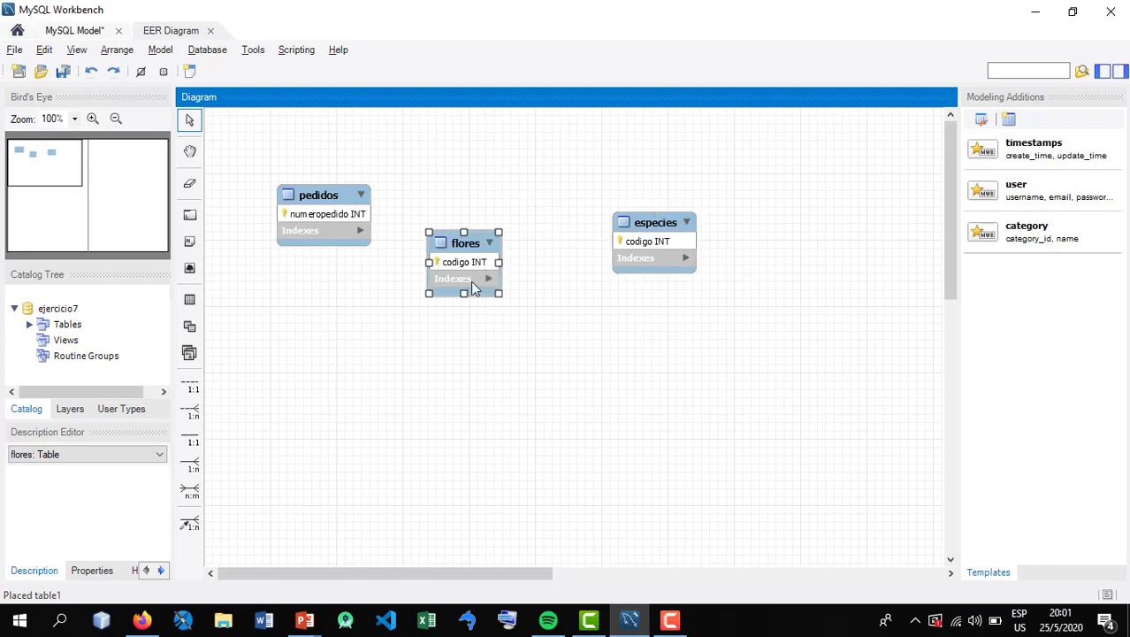
# Reread the sentence about flores in the Ejercicio 7 statement in PowerPoint and return to the diagram
pyautogui.click(305, 620)
pyautogui.click(376, 541)
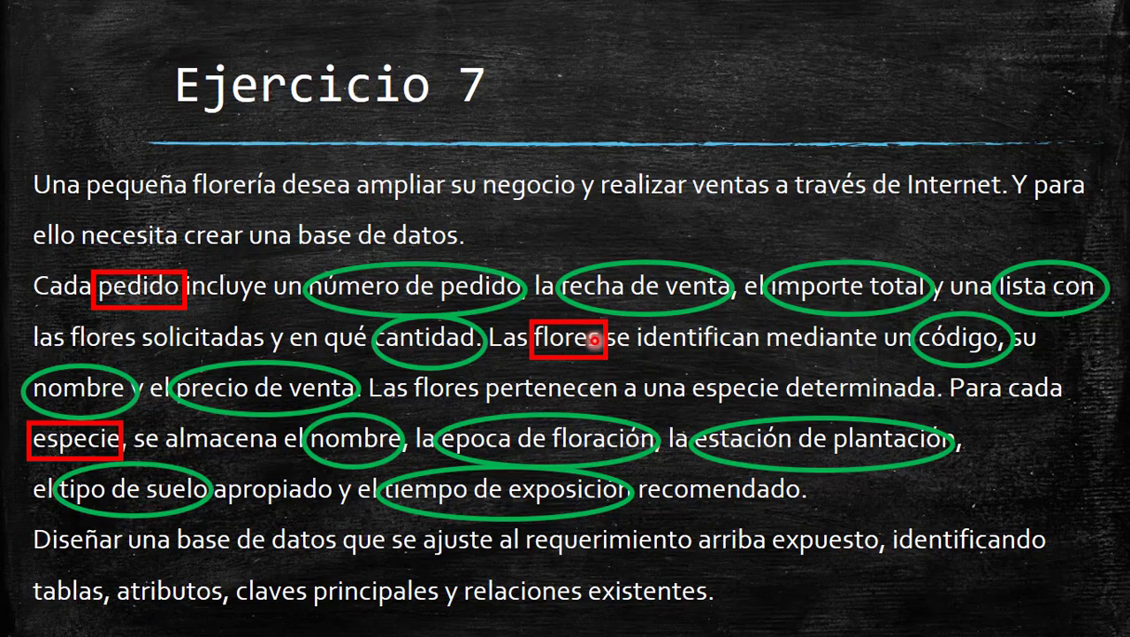
pyautogui.hotkey('alt', 'Tab')
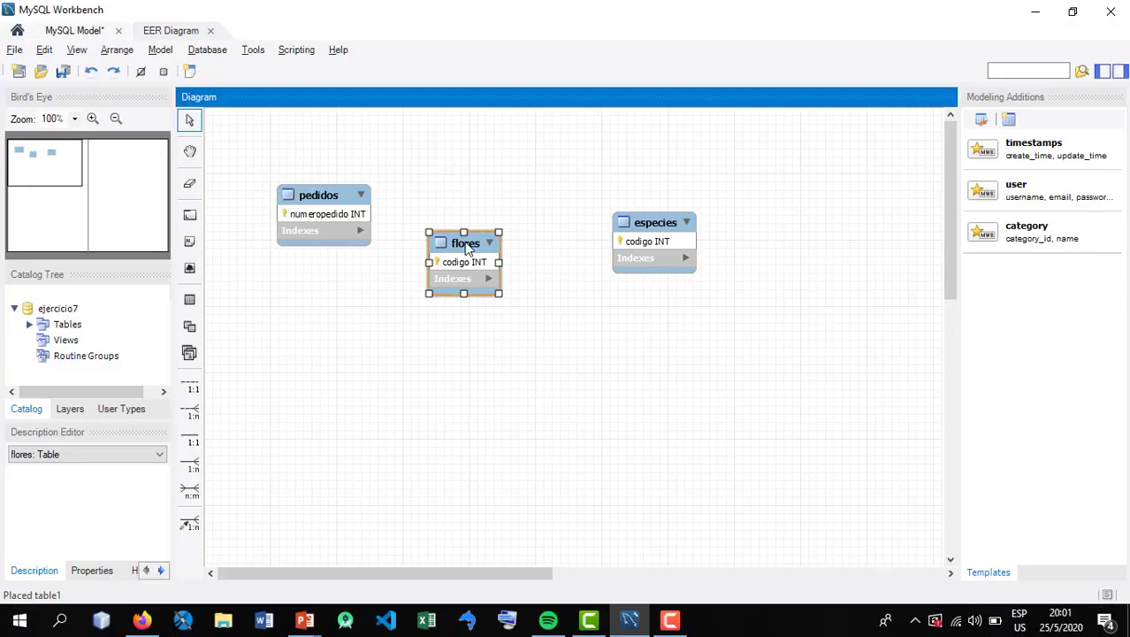
# Shift especies slightly down and move flores level with pedidos, between the two other tables
pyautogui.moveTo(466, 251); pyautogui.dragTo(507, 255)
pyautogui.click(319, 197)
pyautogui.moveTo(657, 247)
pyautogui.mouseDown()
pyautogui.moveTo(699, 241)
pyautogui.moveTo(649, 260)
pyautogui.mouseUp()
pyautogui.click(545, 263)
pyautogui.click(681, 233)
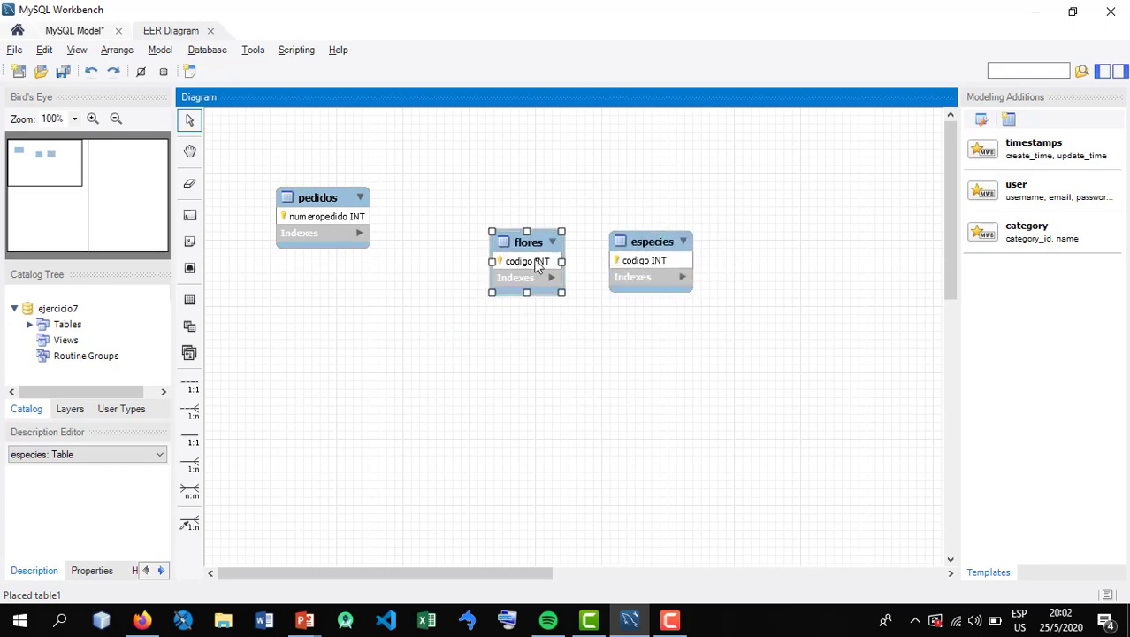
pyautogui.moveTo(529, 262); pyautogui.dragTo(503, 216)
# Check in the PowerPoint exercise statement how flores relate to especies, and return to the diagram
pyautogui.moveTo(304, 620)
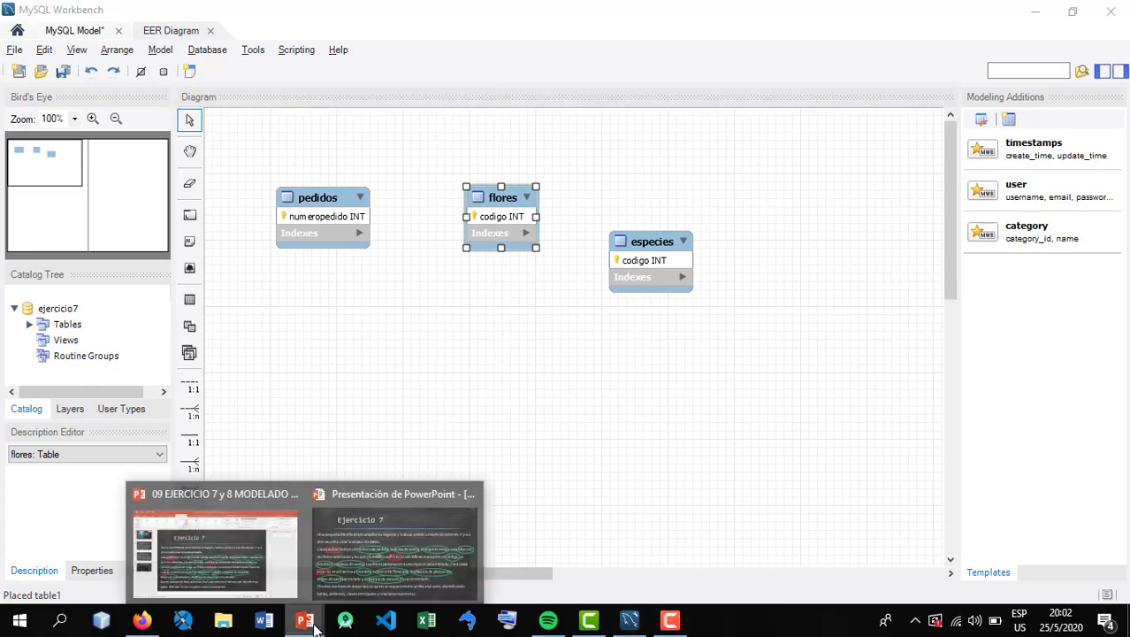
pyautogui.click(453, 547)
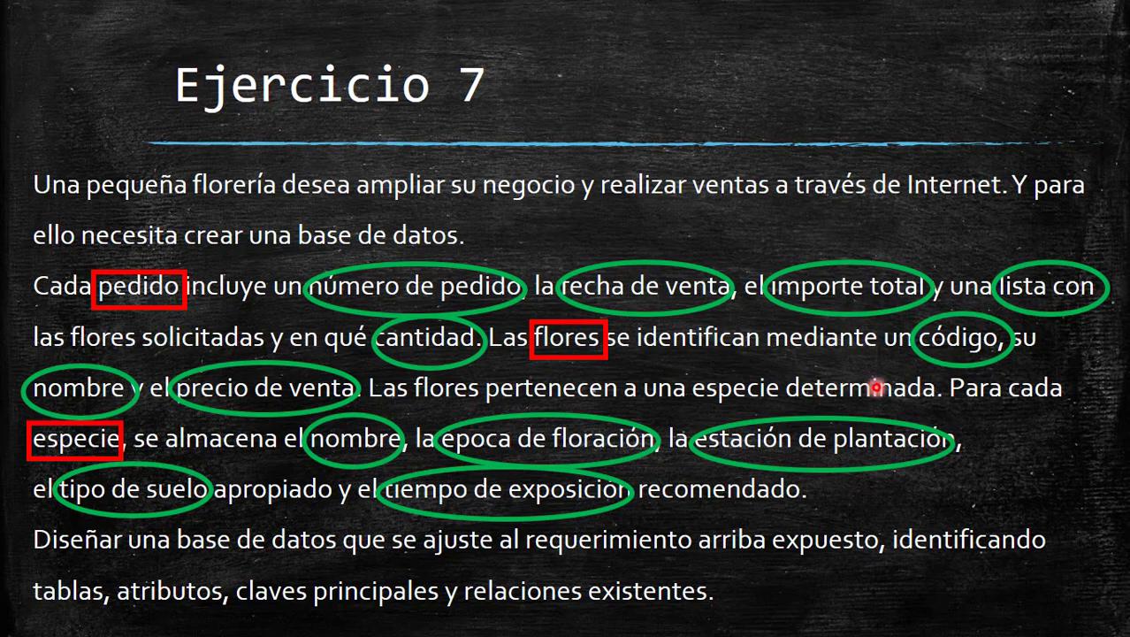
pyautogui.hotkey('alt', 'Tab')
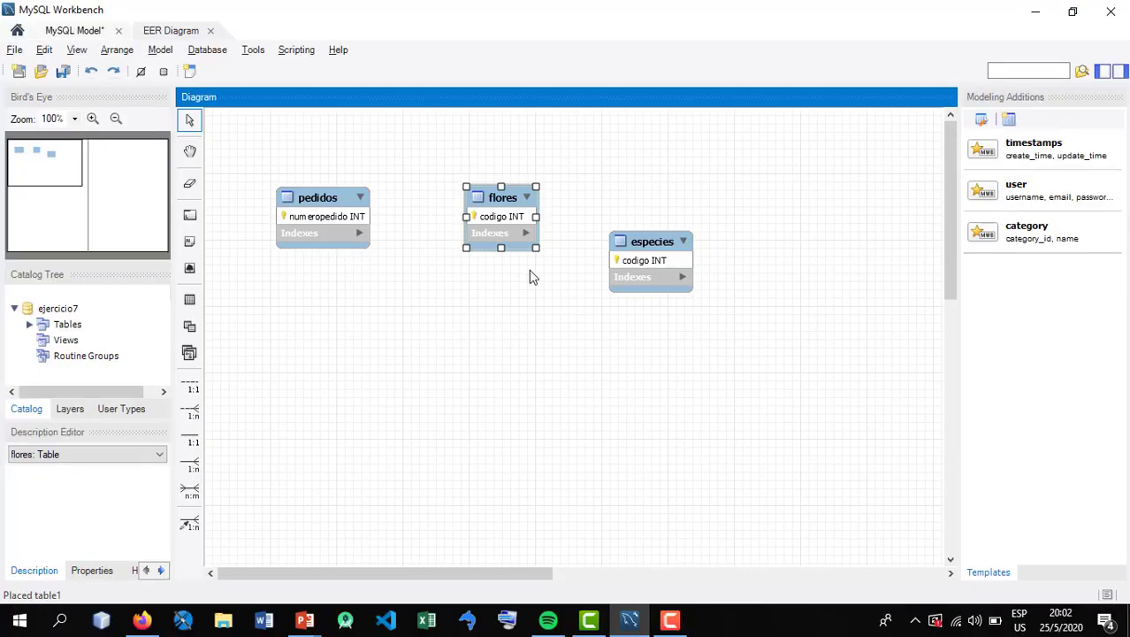
# Reposition flores next to pedidos and raise especies roughly level with it, leaving a gap between them
pyautogui.moveTo(513, 200); pyautogui.dragTo(489, 250)
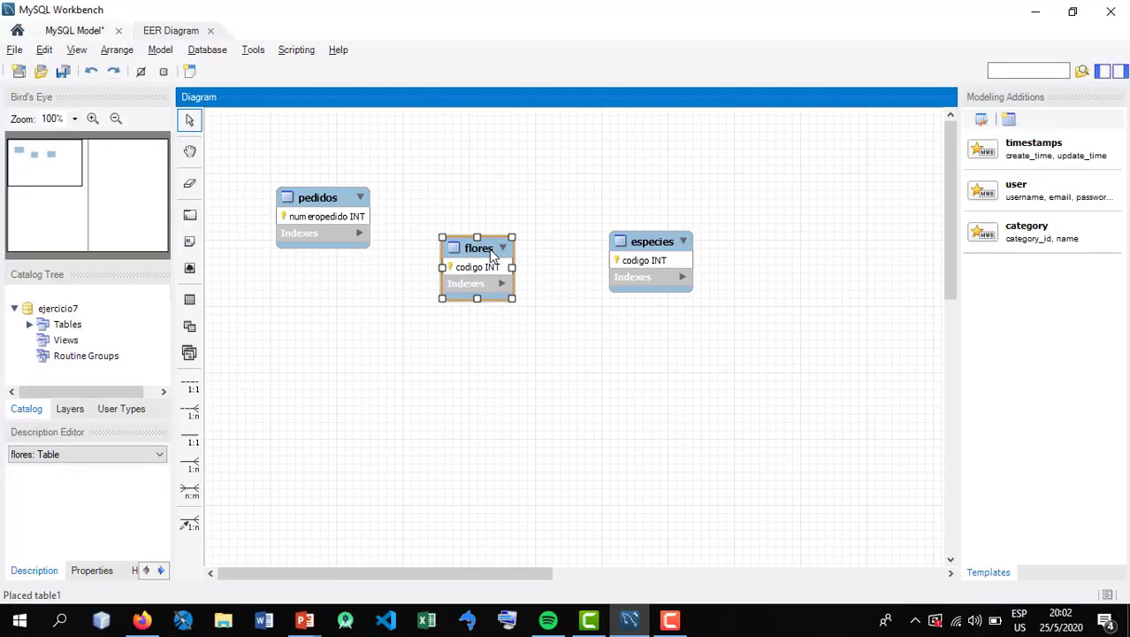
pyautogui.click(638, 255)
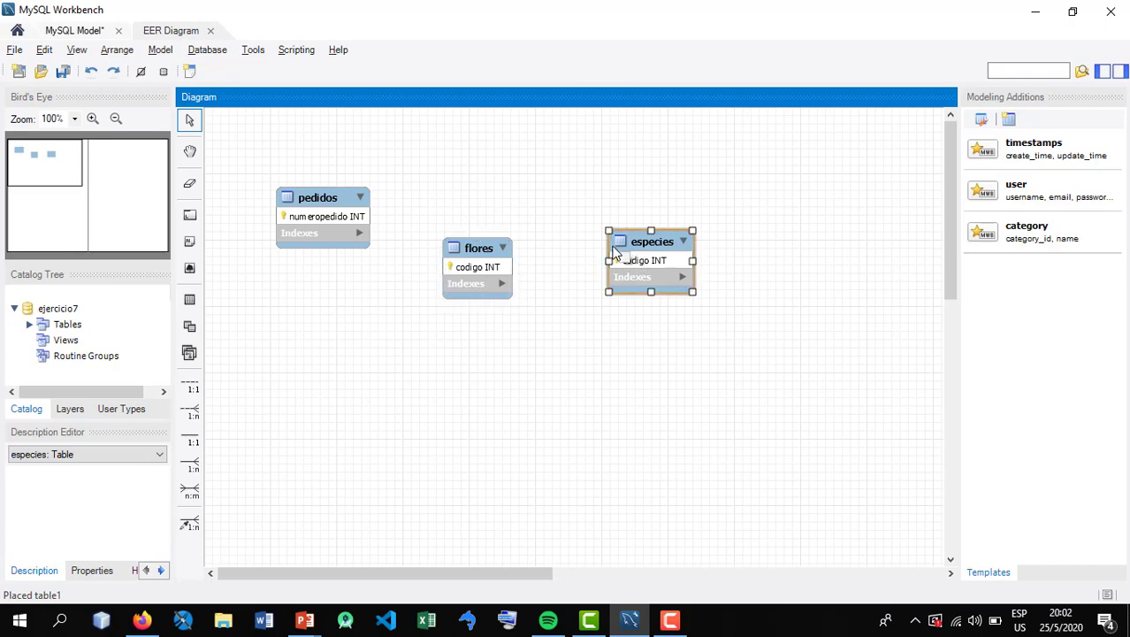
pyautogui.moveTo(493, 270); pyautogui.dragTo(483, 212)
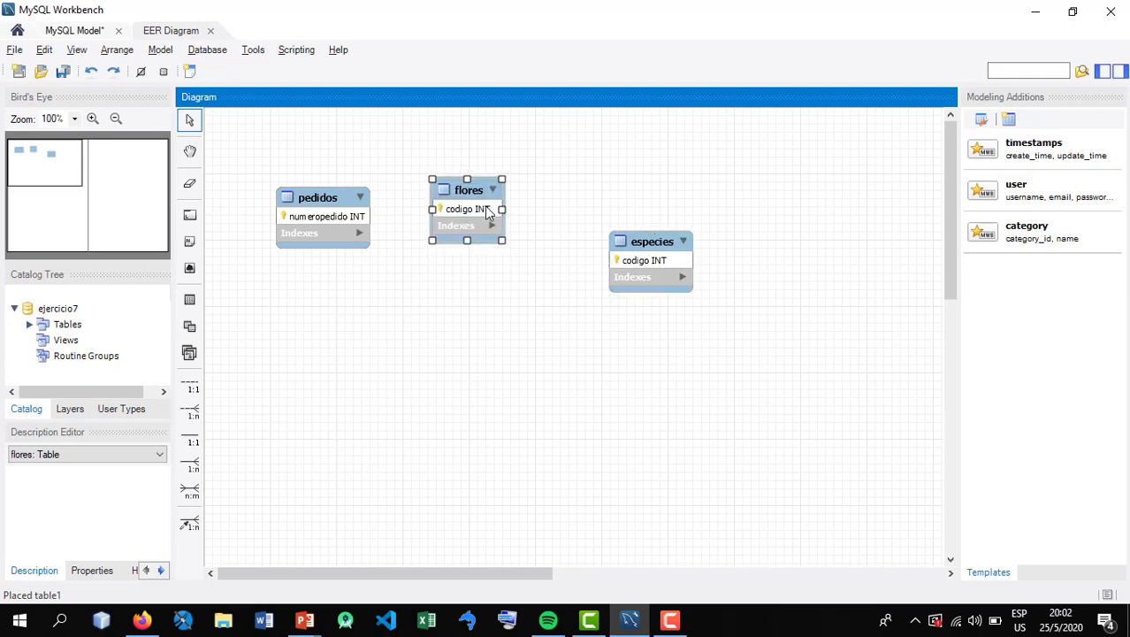
pyautogui.moveTo(646, 259); pyautogui.dragTo(633, 232)
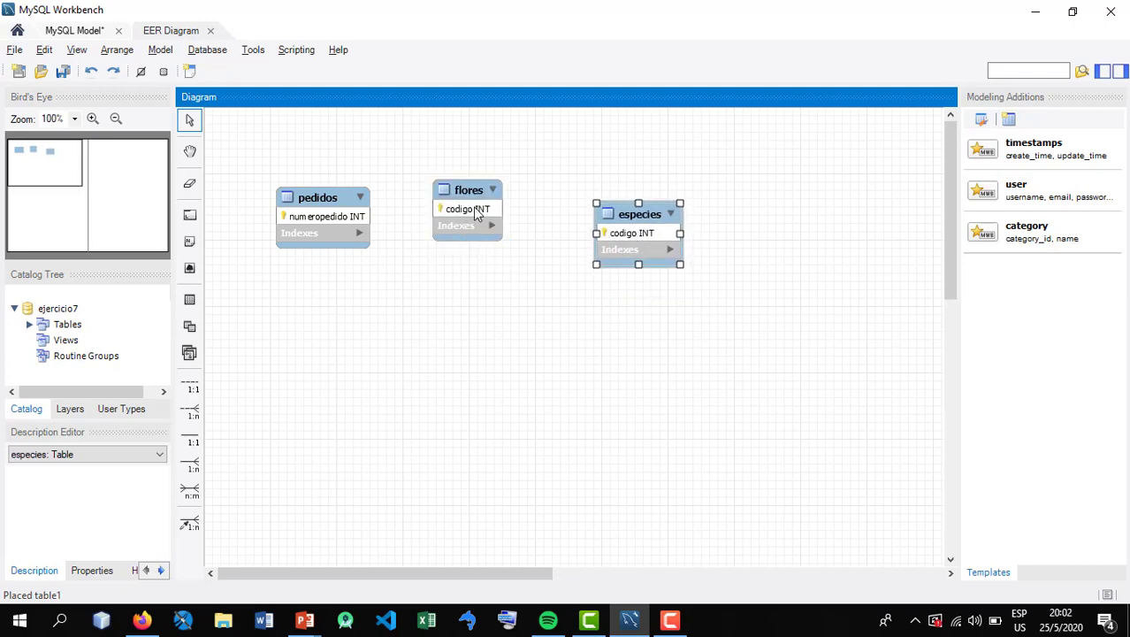
pyautogui.moveTo(466, 214); pyautogui.dragTo(452, 242)
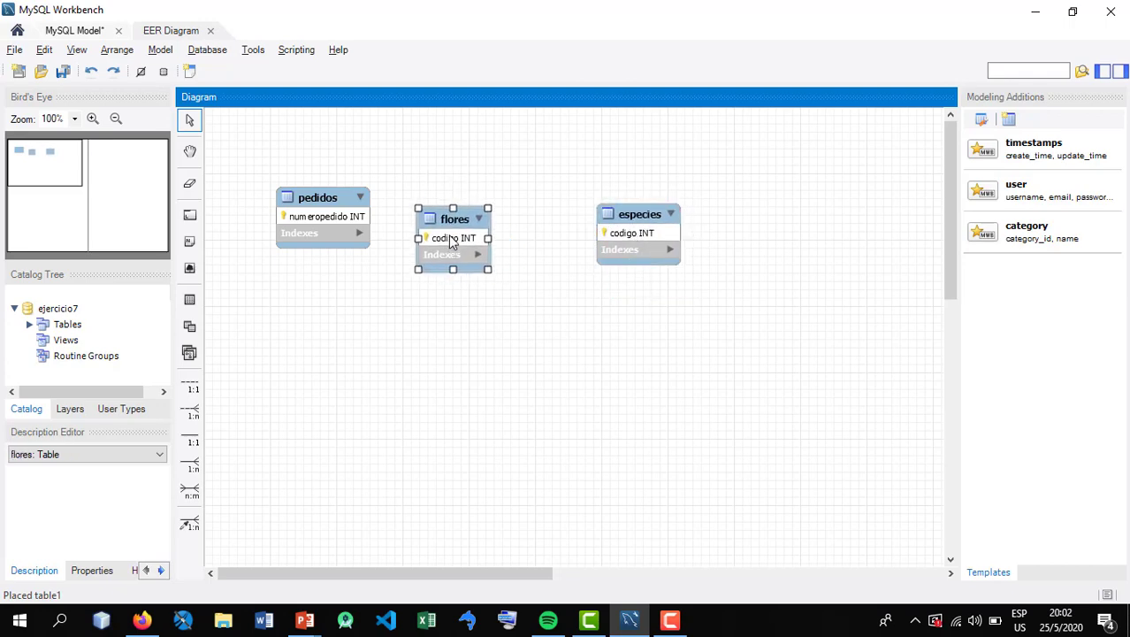
# Create a non-identifying 1:n relationship with the foreign key in flores referencing especies, and place especies beside flores
pyautogui.click(191, 413)
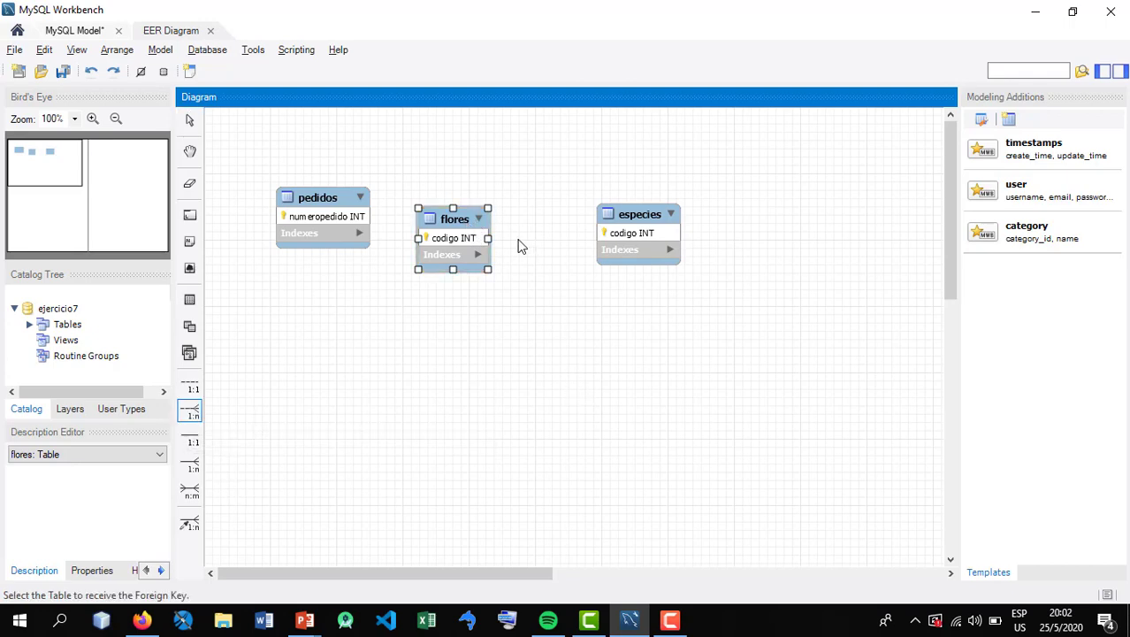
pyautogui.click(453, 239)
pyautogui.click(629, 237)
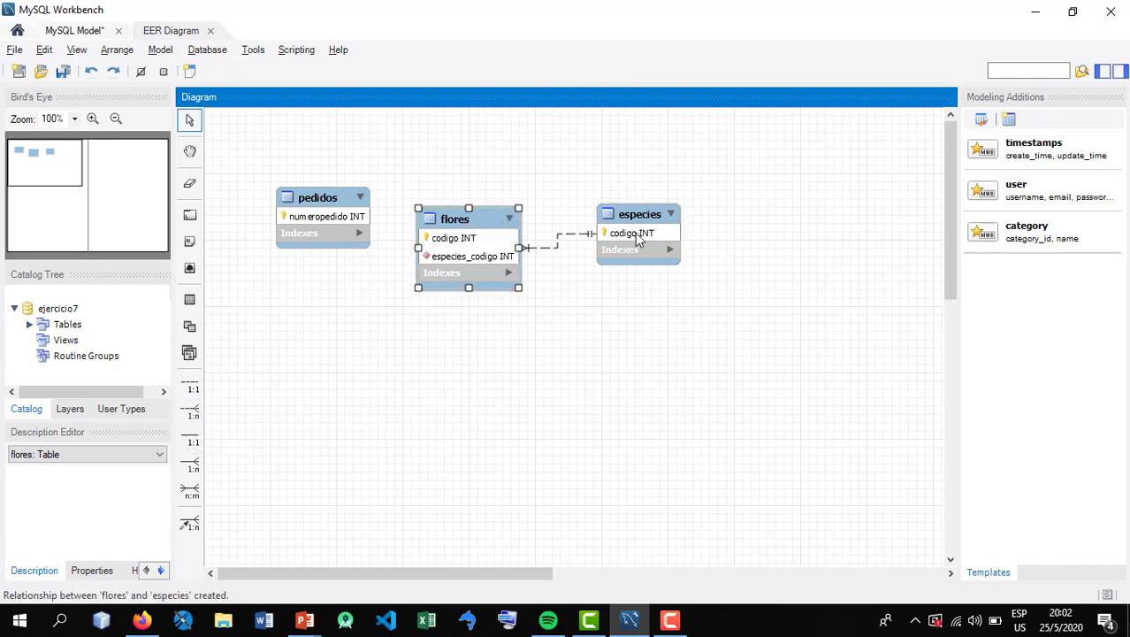
pyautogui.moveTo(637, 239); pyautogui.dragTo(796, 318)
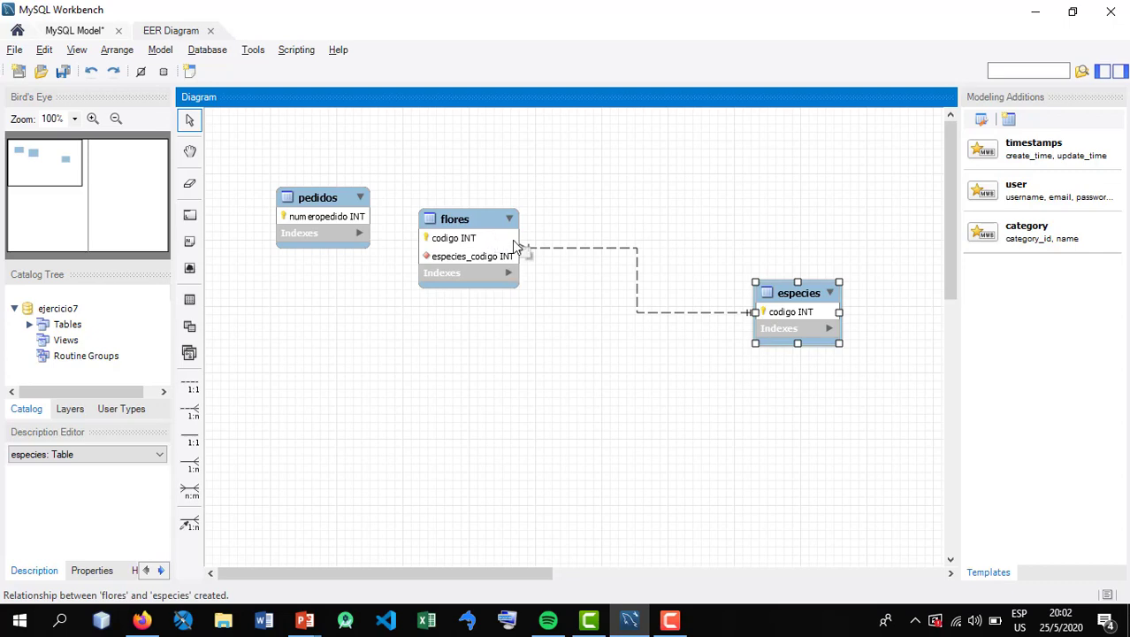
pyautogui.moveTo(773, 335); pyautogui.dragTo(634, 254)
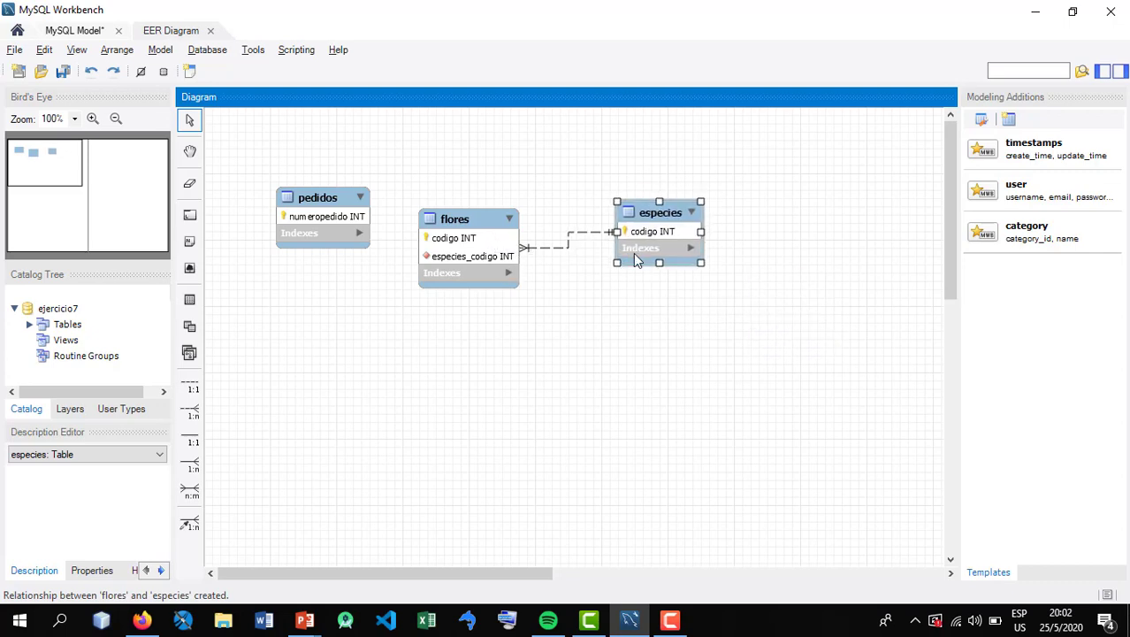
# Rename the foreign key column of the flores table as codigoespecie and close the table editor
pyautogui.doubleClick(454, 248)
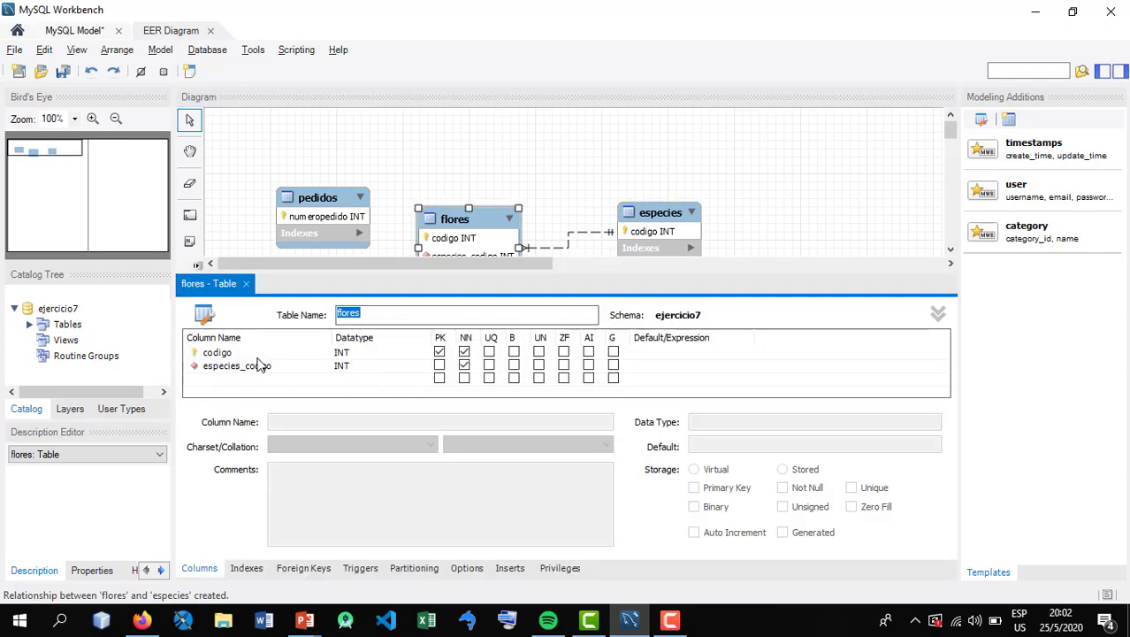
pyautogui.click(260, 365)
pyautogui.click(260, 366)
pyautogui.moveTo(243, 366); pyautogui.dragTo(299, 367)
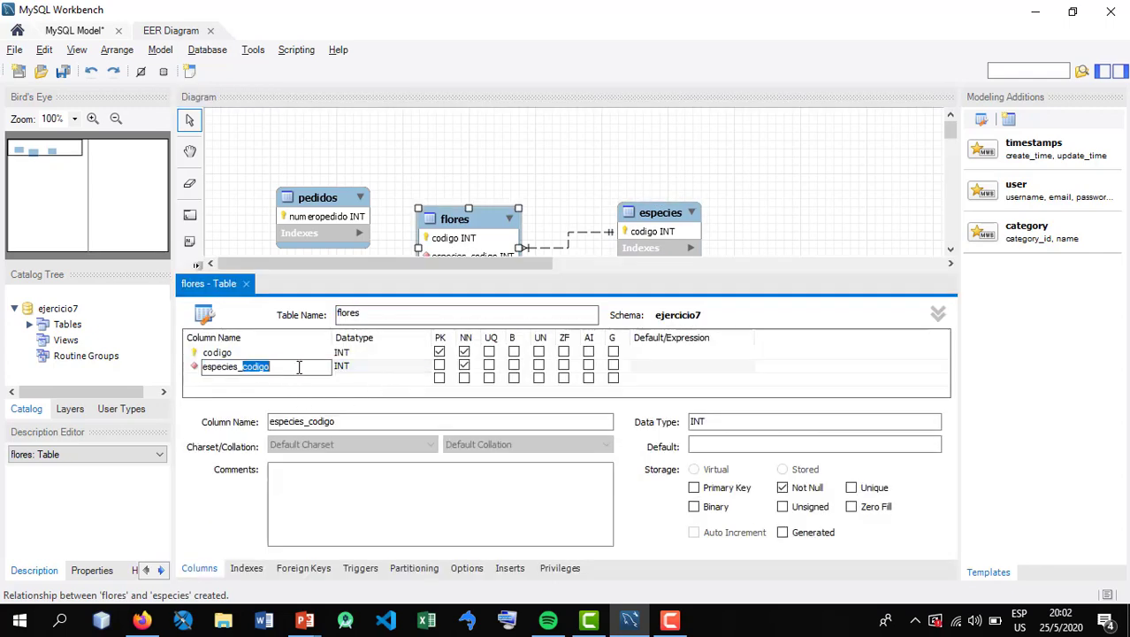
pyautogui.press('BackSpace')
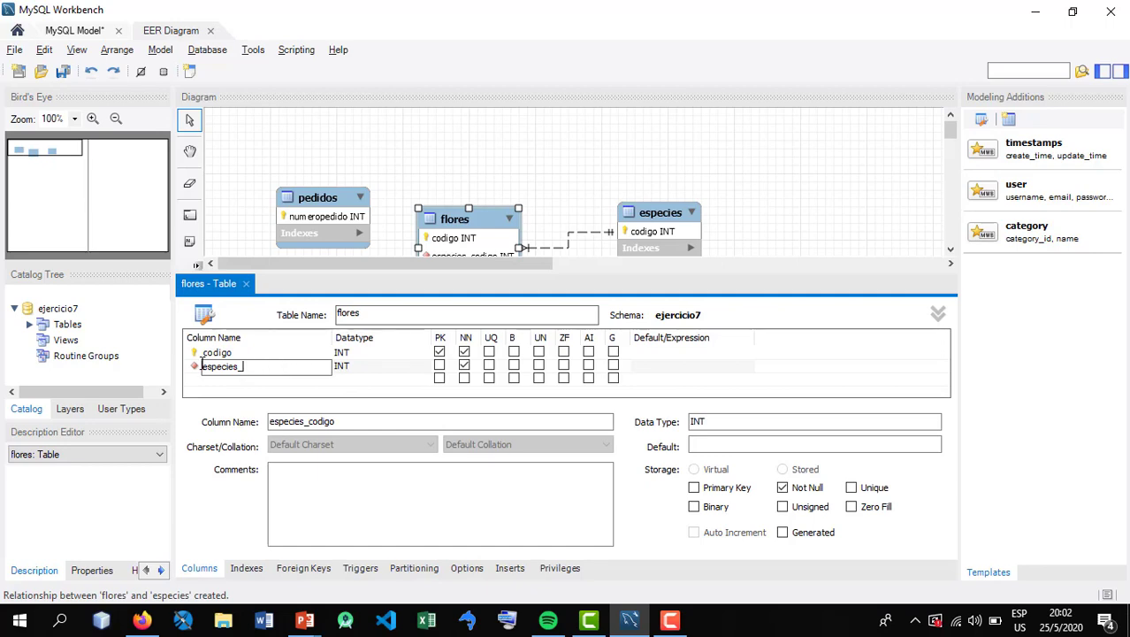
pyautogui.write('codigo')
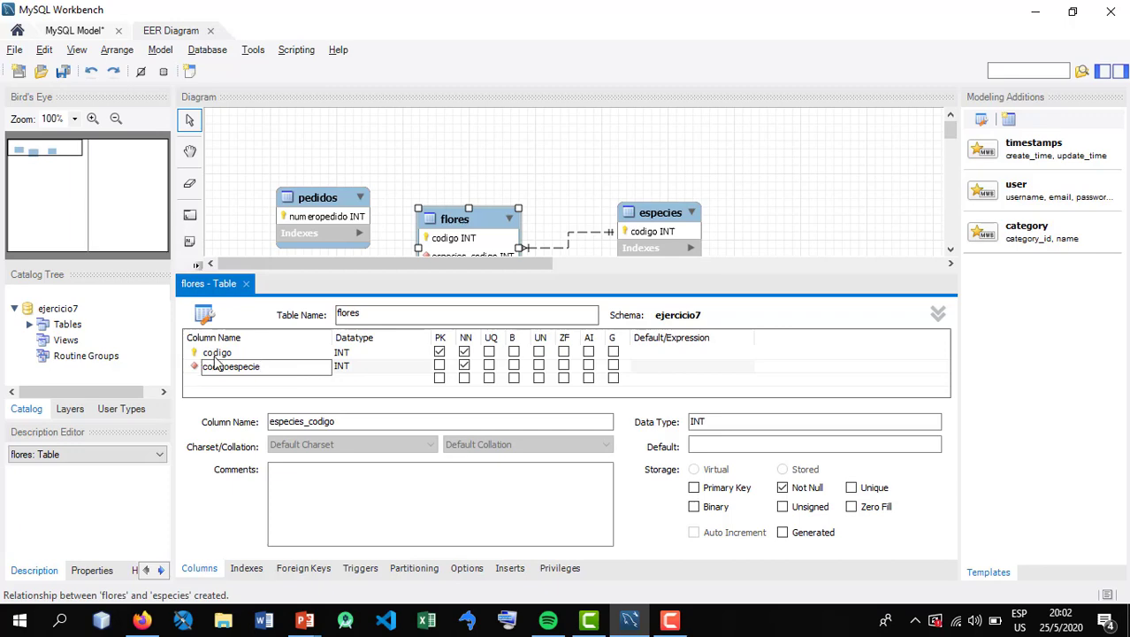
pyautogui.click(217, 354)
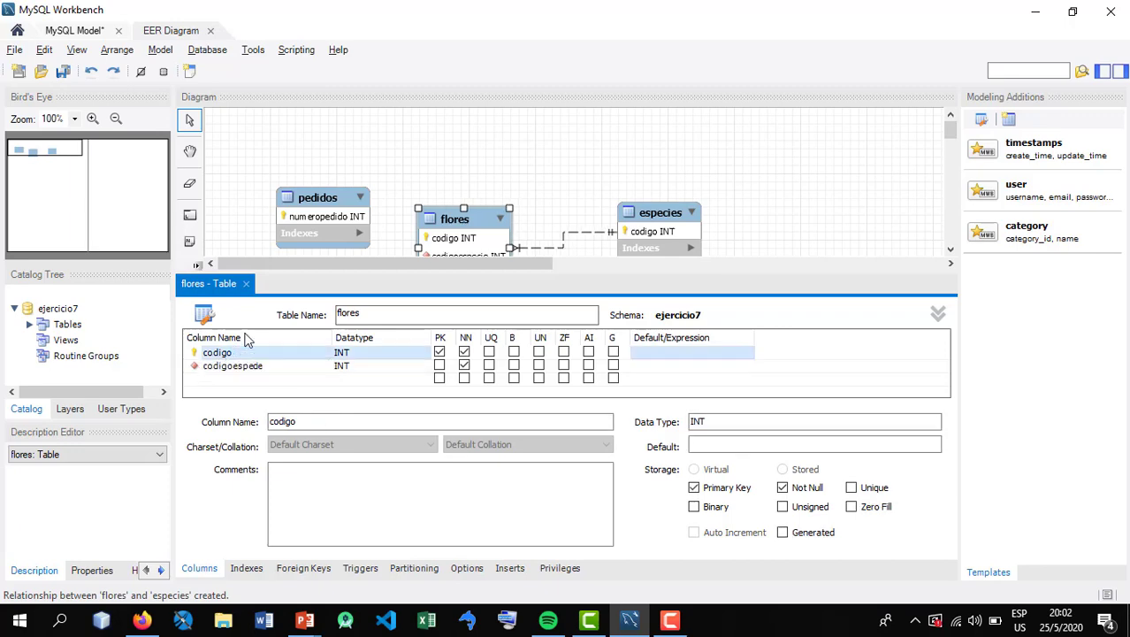
pyautogui.click(246, 284)
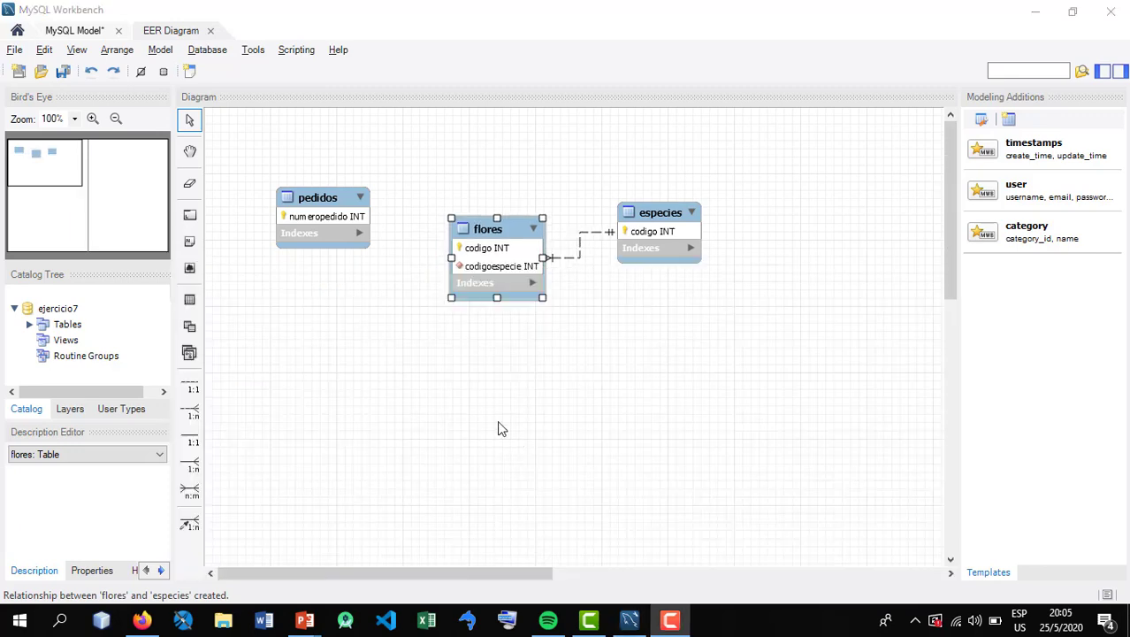
# Place especies above flores, lower flores slightly, and reposition pedidos apart from both tables
pyautogui.moveTo(349, 218); pyautogui.dragTo(330, 198)
pyautogui.click(361, 298)
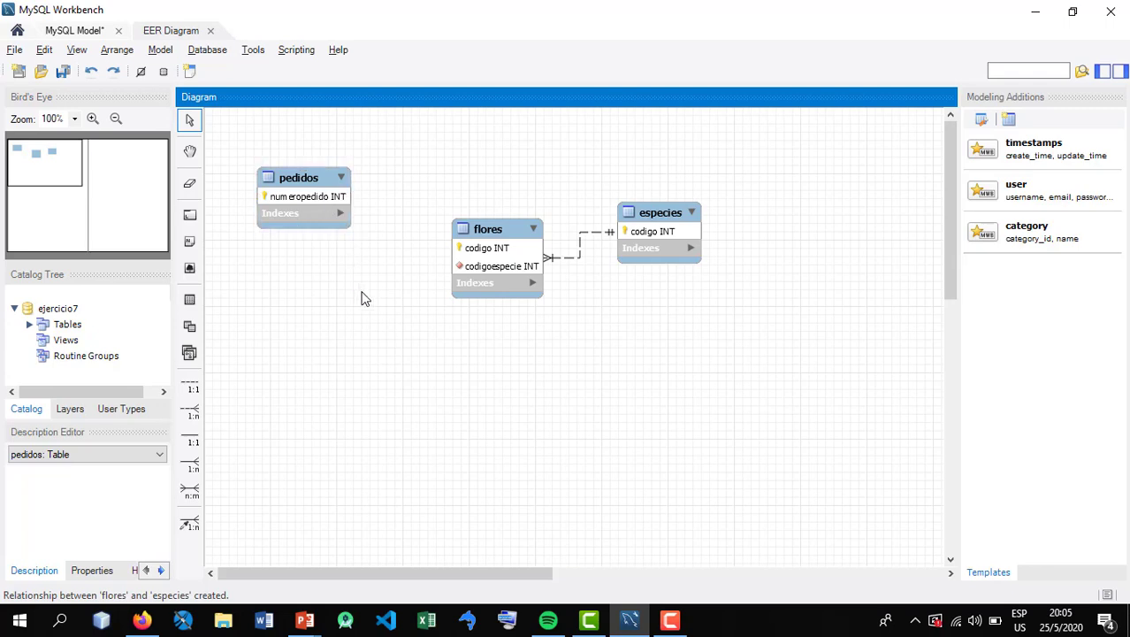
pyautogui.click(312, 186)
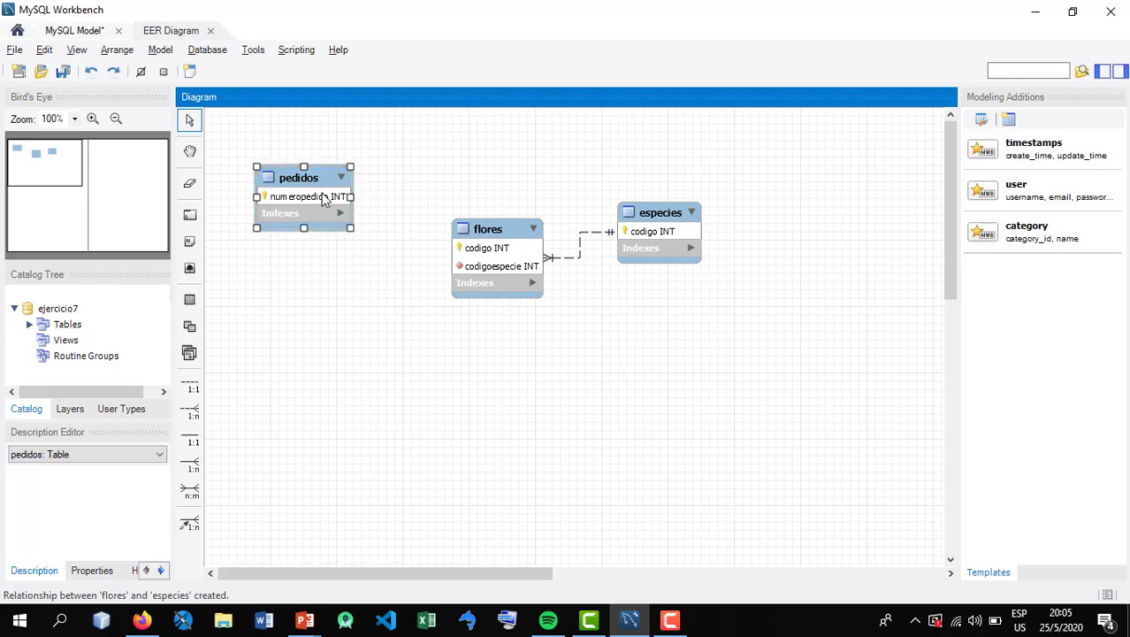
pyautogui.moveTo(328, 210); pyautogui.dragTo(344, 244)
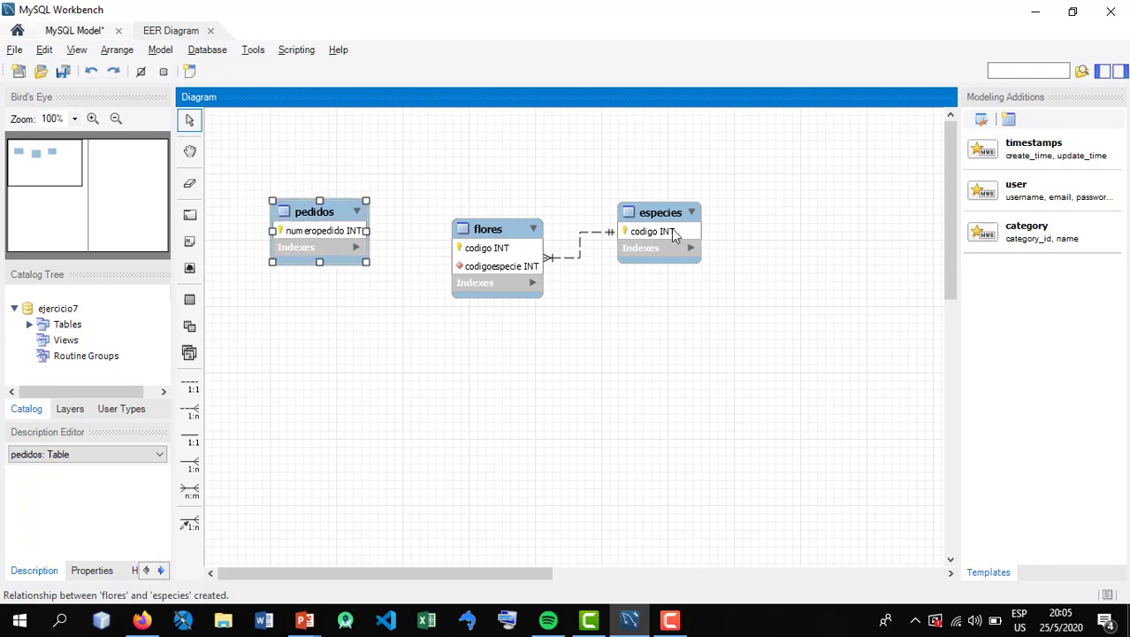
pyautogui.moveTo(676, 236); pyautogui.dragTo(596, 172)
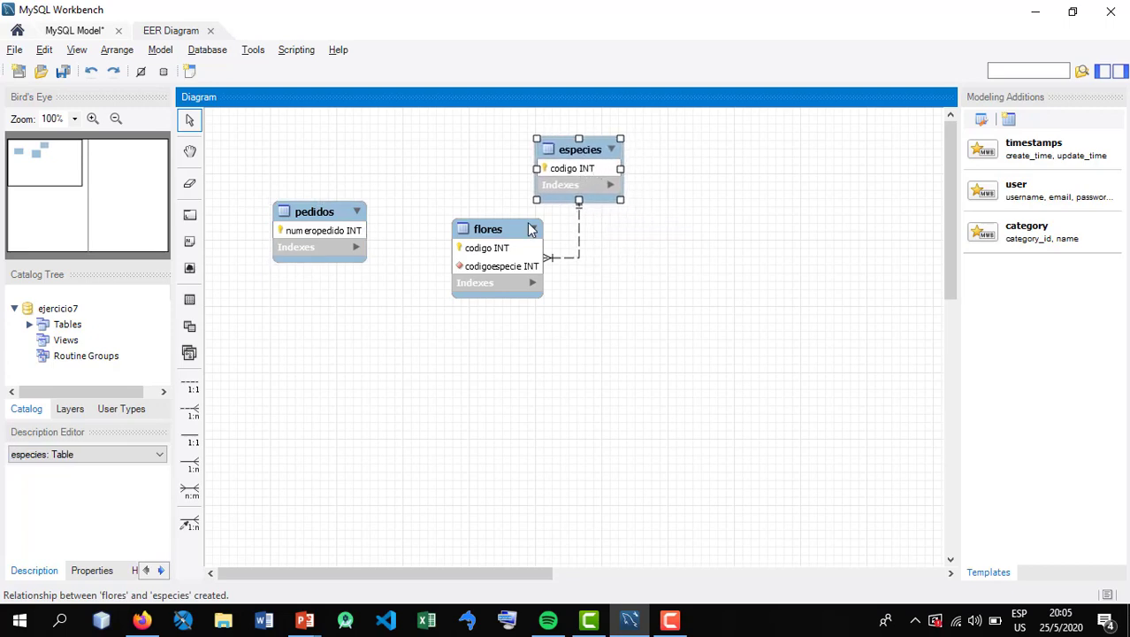
pyautogui.moveTo(531, 229); pyautogui.dragTo(507, 247)
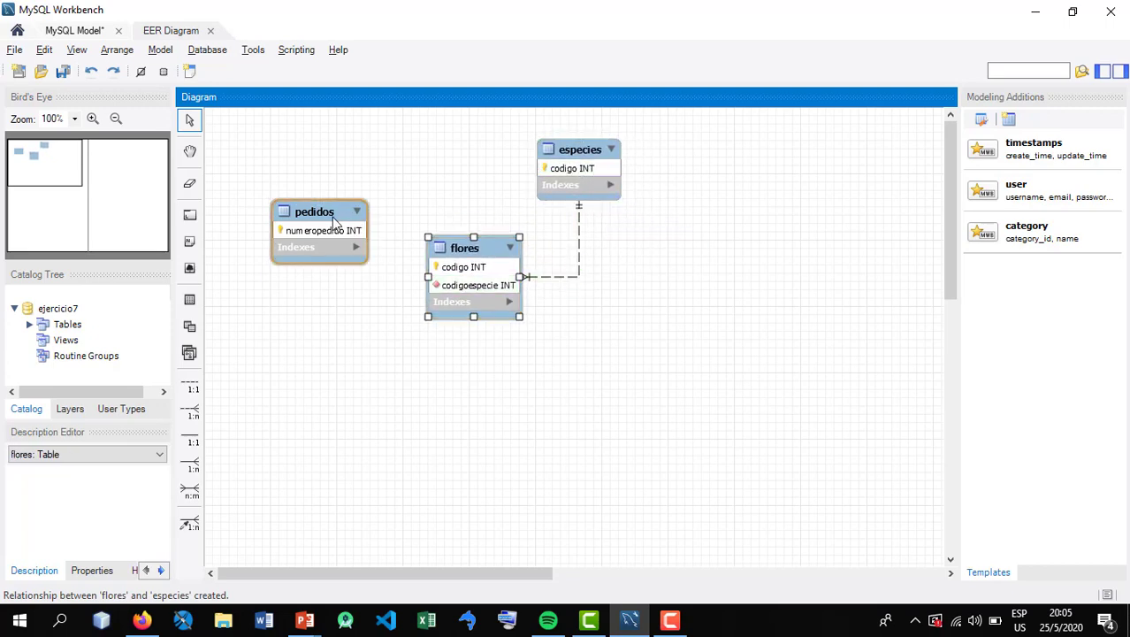
# Raise flores closer to especies and set pedidos roughly level with flores, leaving space between them
pyautogui.moveTo(335, 221); pyautogui.dragTo(312, 173)
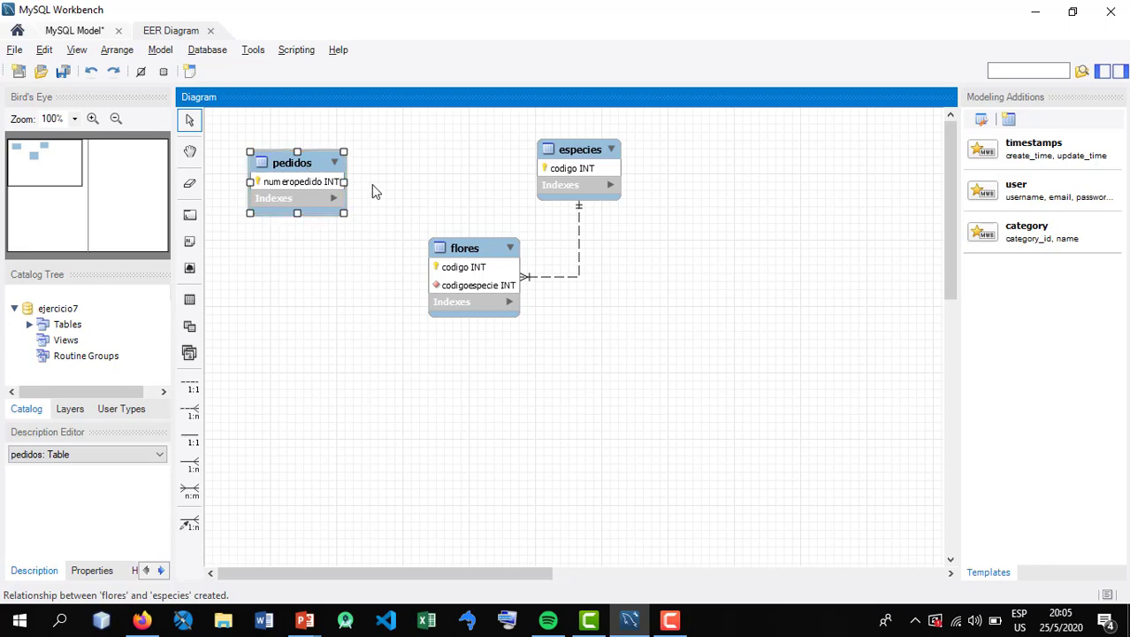
pyautogui.moveTo(440, 281); pyautogui.dragTo(442, 241)
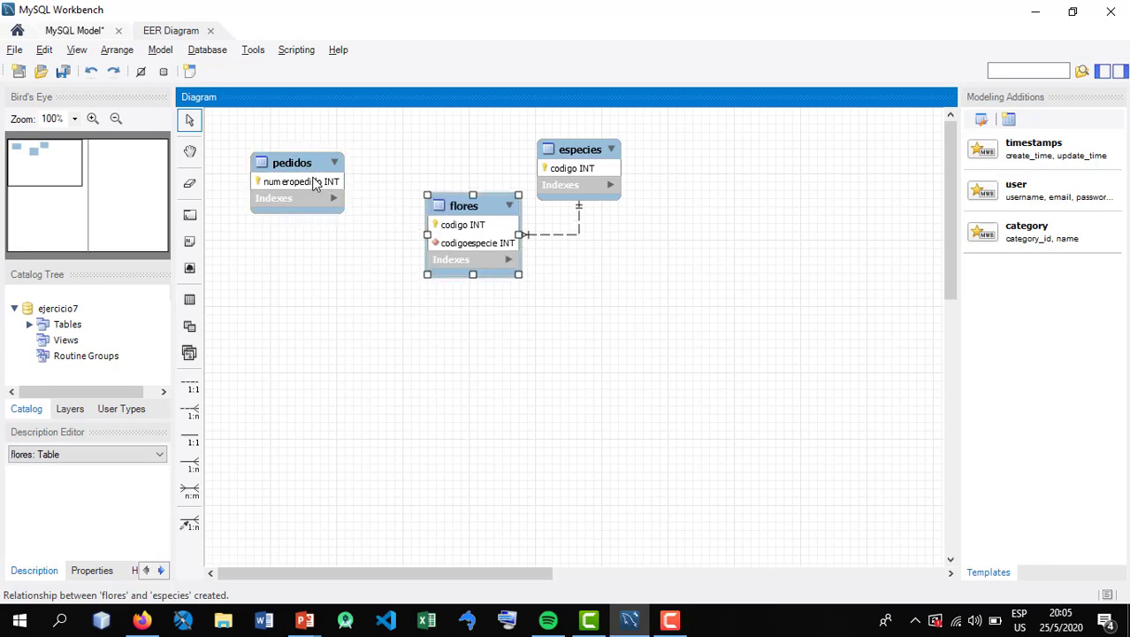
pyautogui.moveTo(316, 182); pyautogui.dragTo(315, 228)
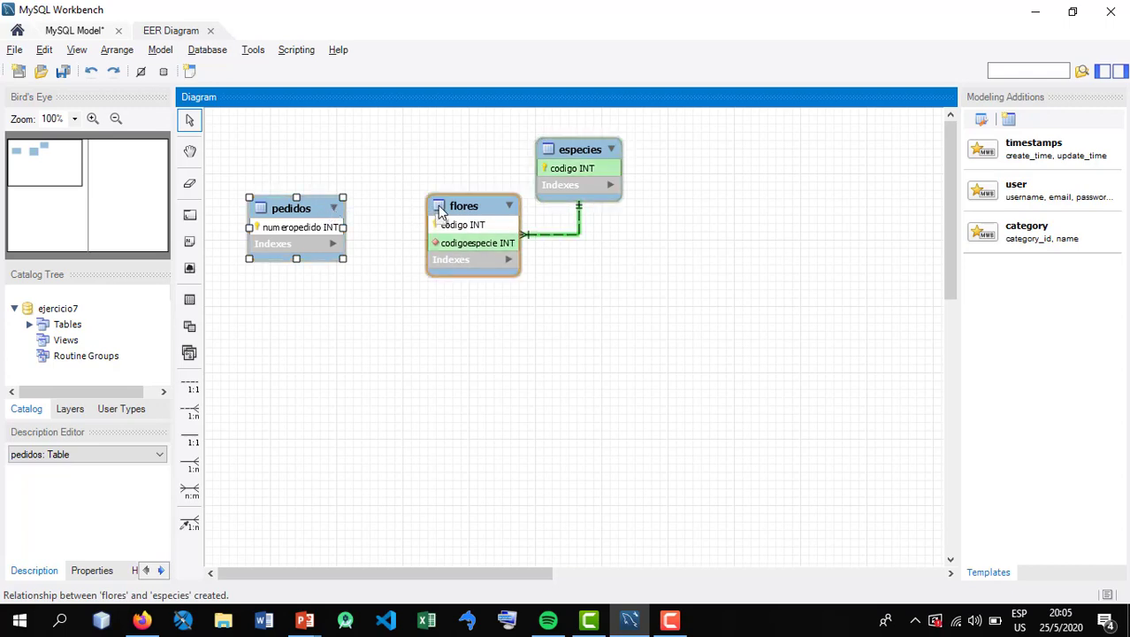
pyautogui.moveTo(452, 198); pyautogui.dragTo(450, 227)
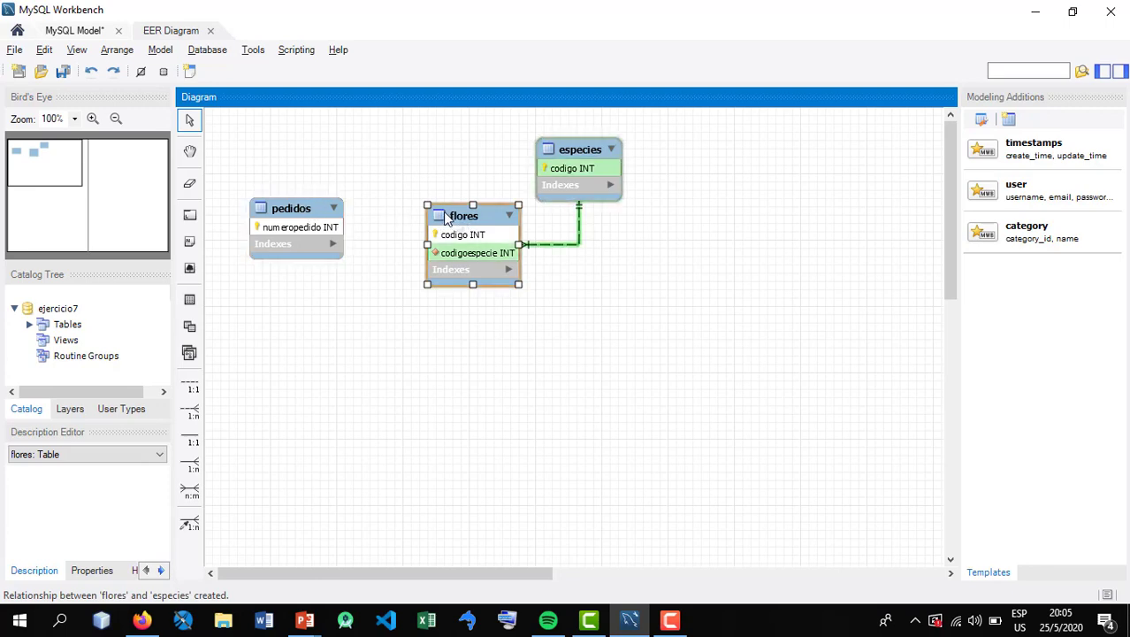
# Raise flores slightly and create an n:m relationship between the pedidos and flores tables
pyautogui.moveTo(456, 221); pyautogui.dragTo(454, 211)
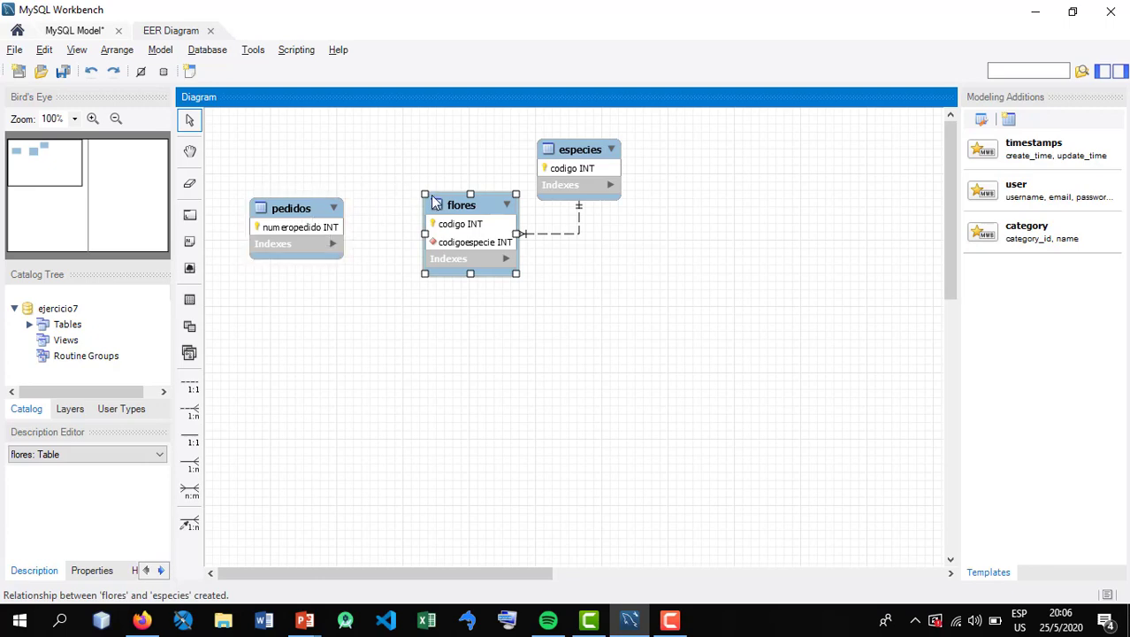
pyautogui.click(192, 491)
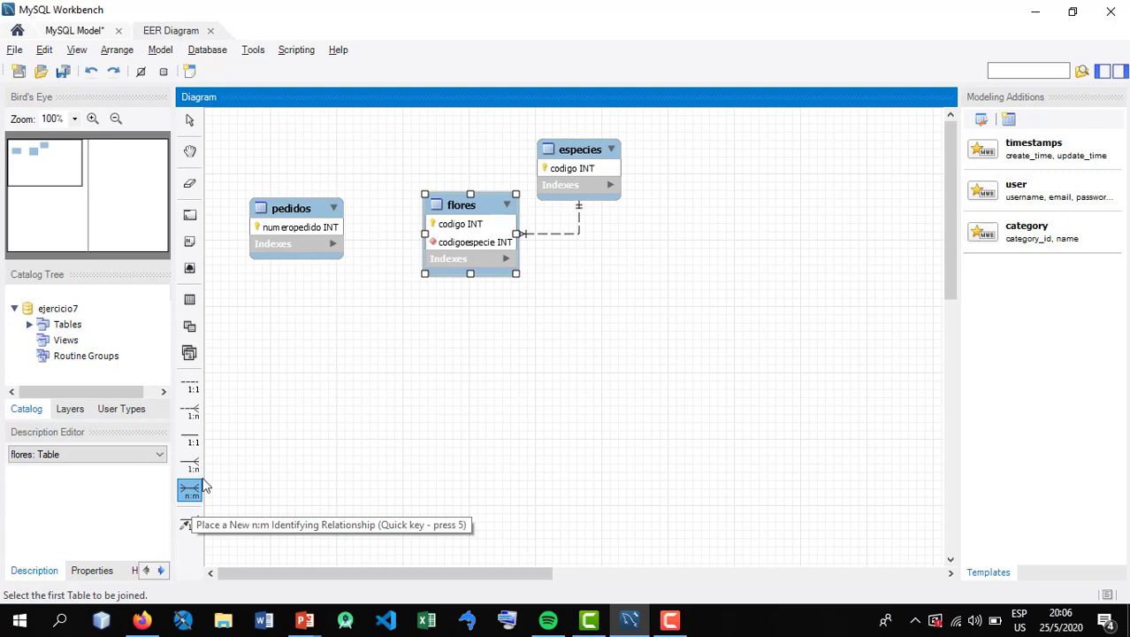
pyautogui.click(301, 233)
pyautogui.click(432, 236)
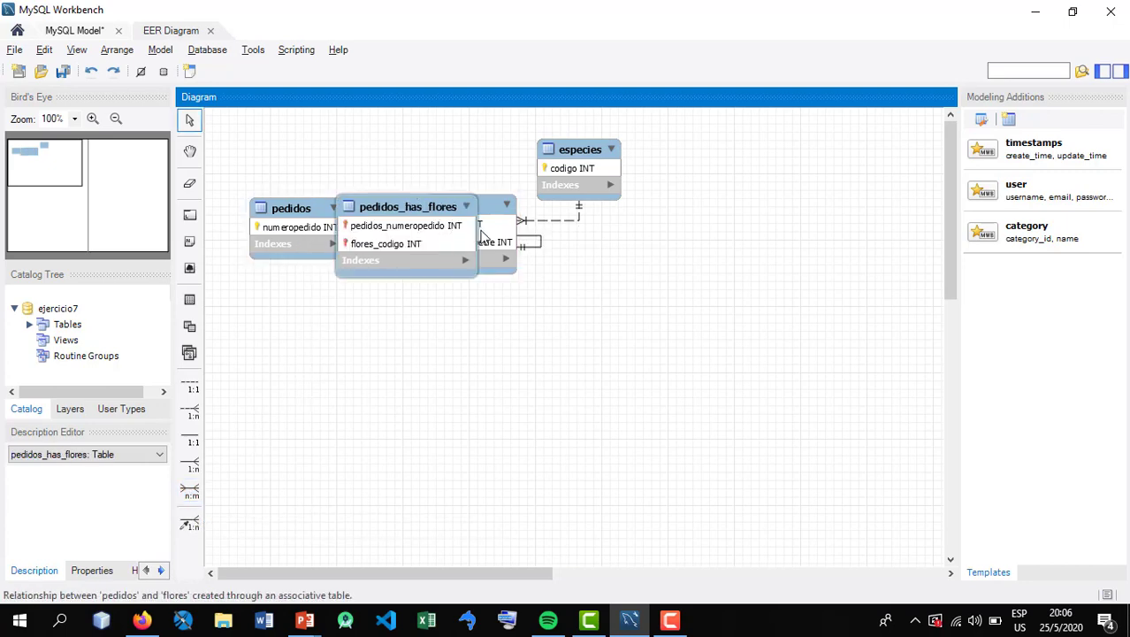
# Spread the tables apart, placing the associative table pedidos_has_flores below pedidos and beside flores, with especies on the far side of flores
pyautogui.moveTo(498, 242); pyautogui.dragTo(586, 328)
pyautogui.moveTo(575, 148); pyautogui.dragTo(772, 196)
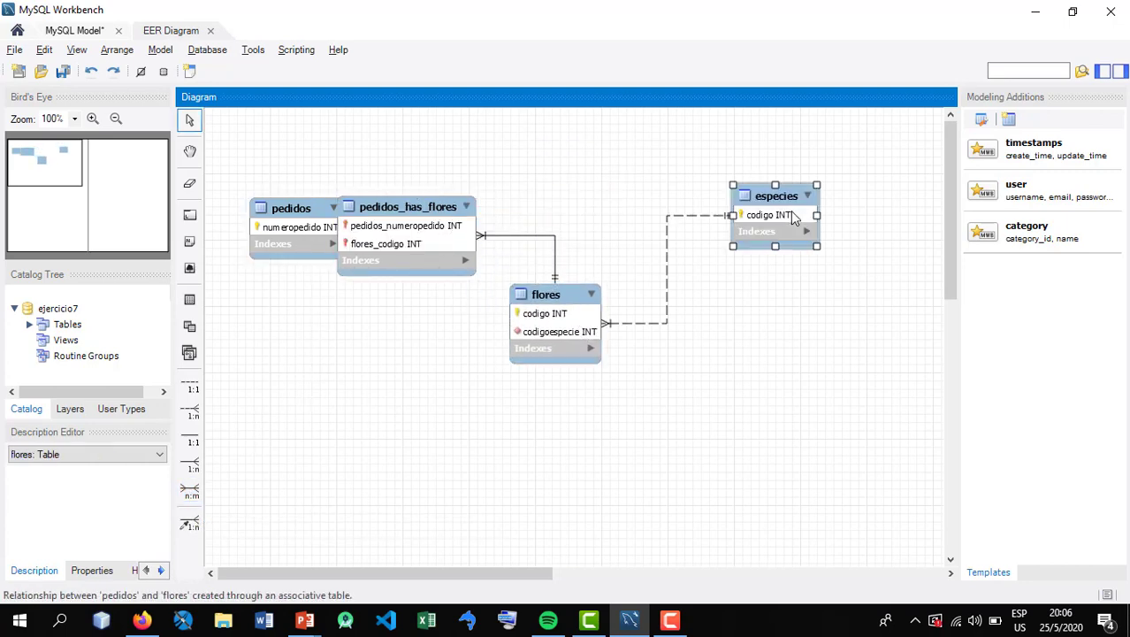
pyautogui.moveTo(303, 222); pyautogui.dragTo(321, 328)
pyautogui.moveTo(408, 264); pyautogui.dragTo(432, 389)
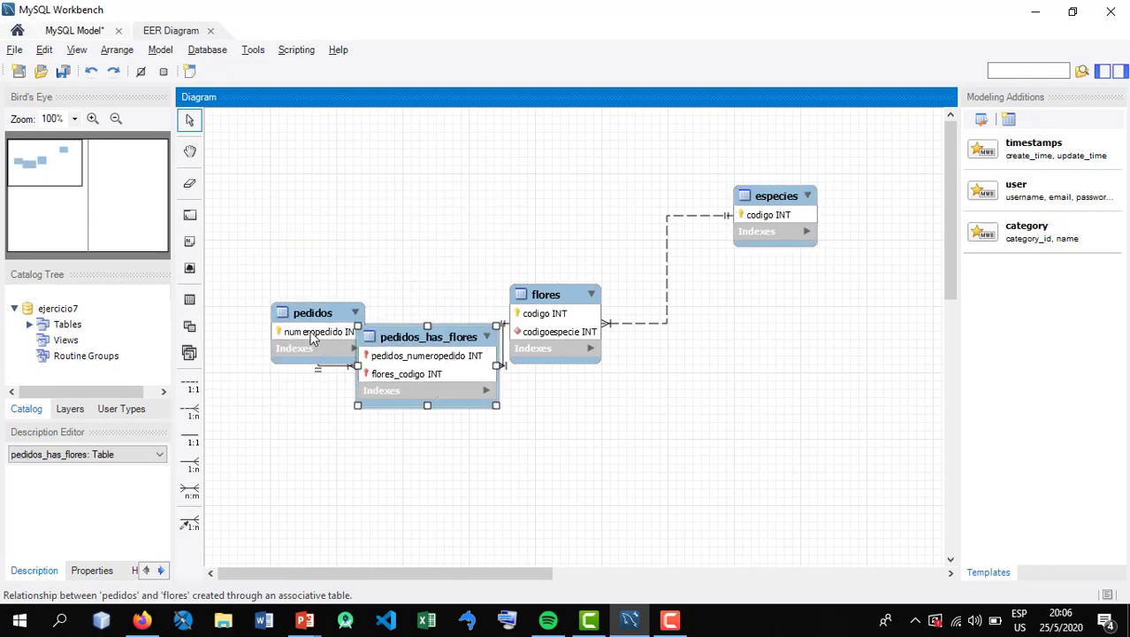
pyautogui.moveTo(309, 332); pyautogui.dragTo(271, 212)
pyautogui.moveTo(421, 375); pyautogui.dragTo(381, 358)
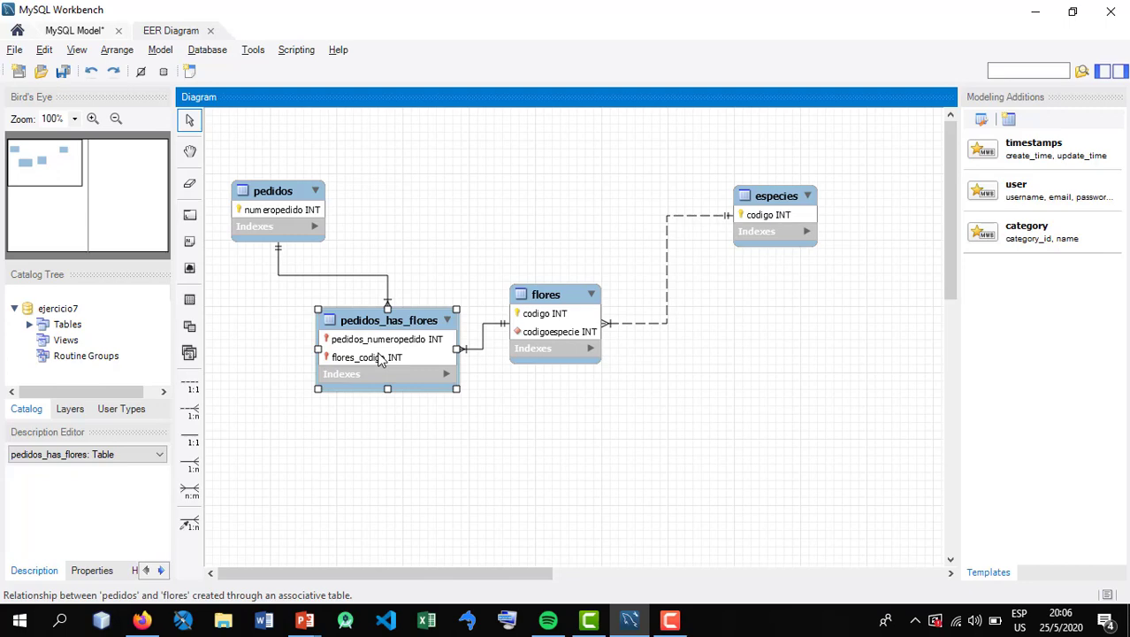
# Rename the flores_codigo column of the pedidos_has_flores table as codigoflor
pyautogui.doubleClick(381, 358)
pyautogui.doubleClick(266, 366)
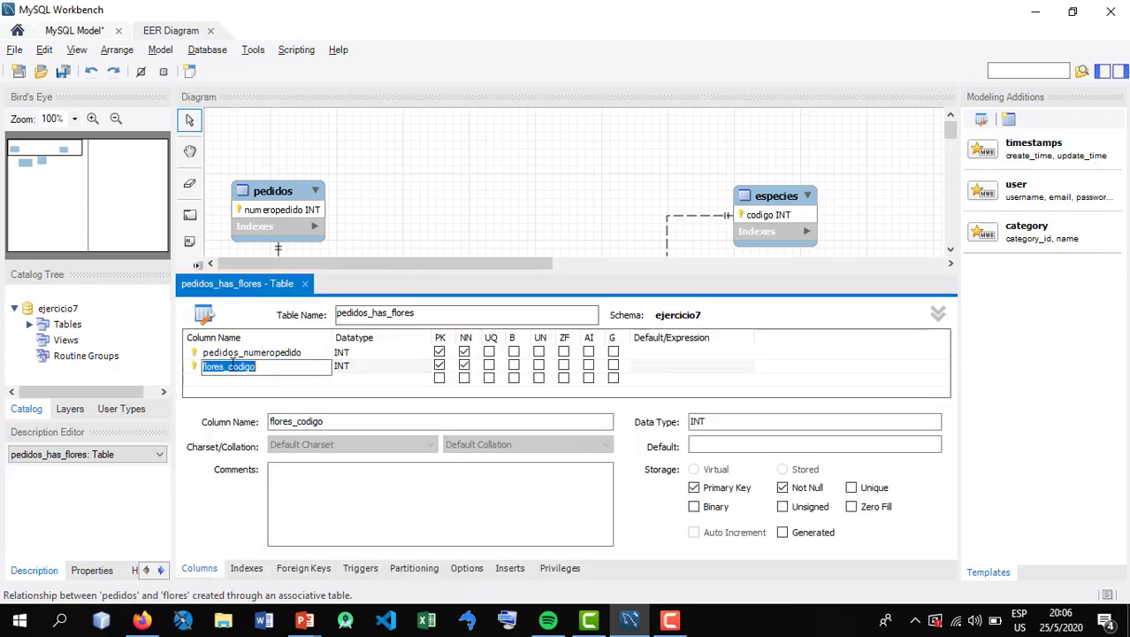
pyautogui.moveTo(231, 360); pyautogui.dragTo(287, 363)
pyautogui.press('BackSpace')
pyautogui.press('BackSpace')
pyautogui.press('BackSpace')
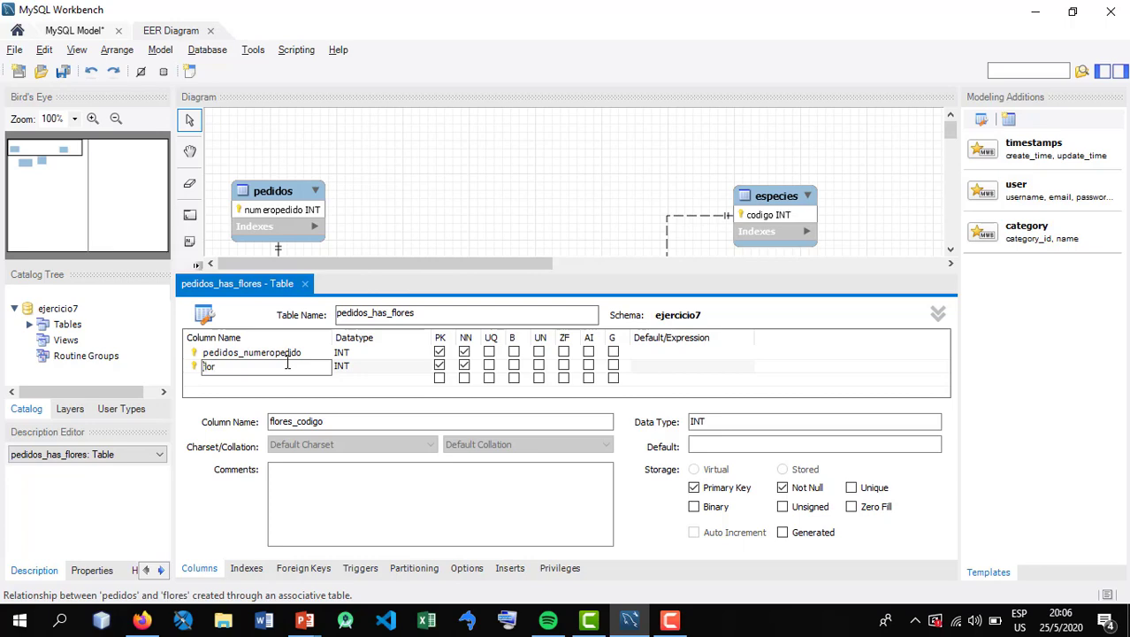
pyautogui.press('Home')
pyautogui.write('codigo')
pyautogui.press('Tab')
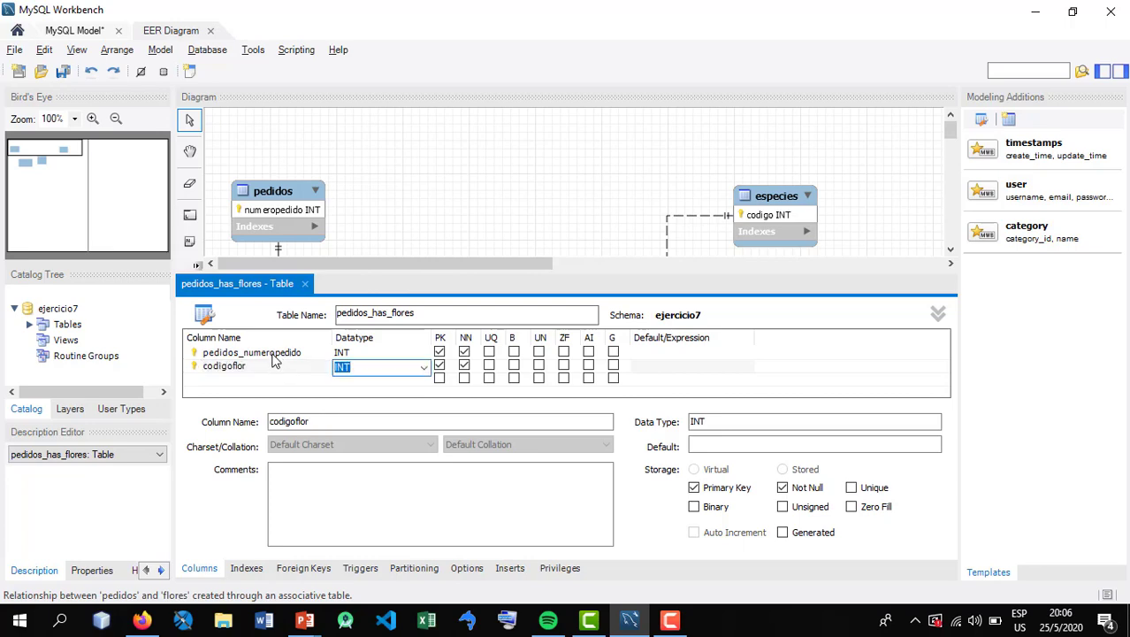
# Rename the pedidos_numeropedido column of pedidos_has_flores as numeropedido and close the table editor
pyautogui.doubleClick(255, 353)
pyautogui.click(241, 353)
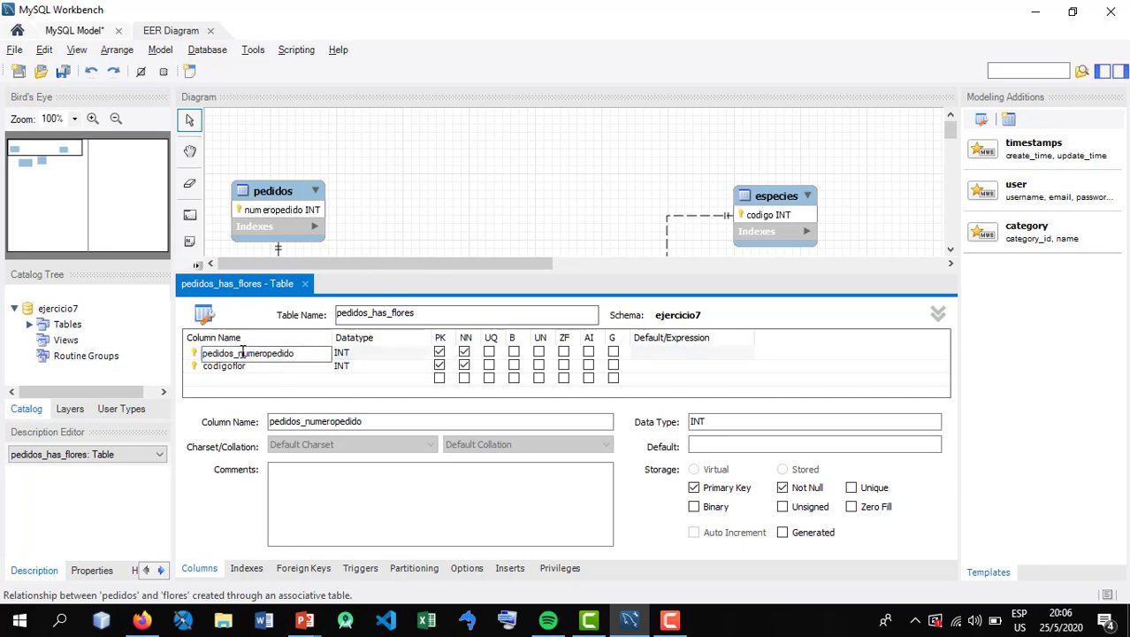
pyautogui.moveTo(242, 353); pyautogui.dragTo(205, 353)
pyautogui.press('BackSpace')
pyautogui.click(226, 366)
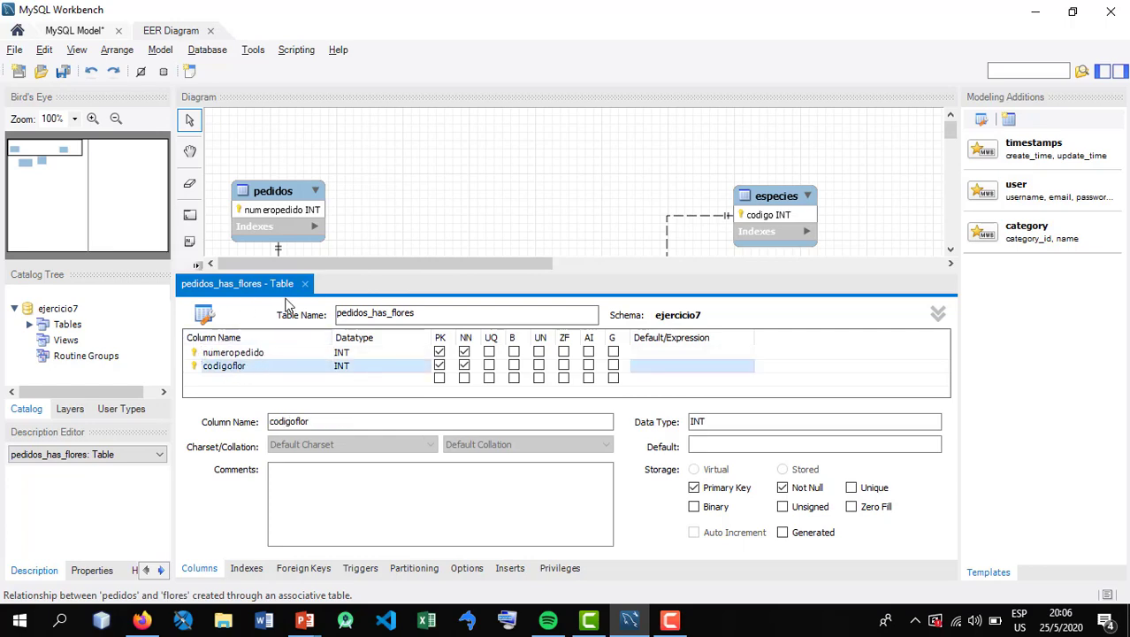
pyautogui.click(249, 354)
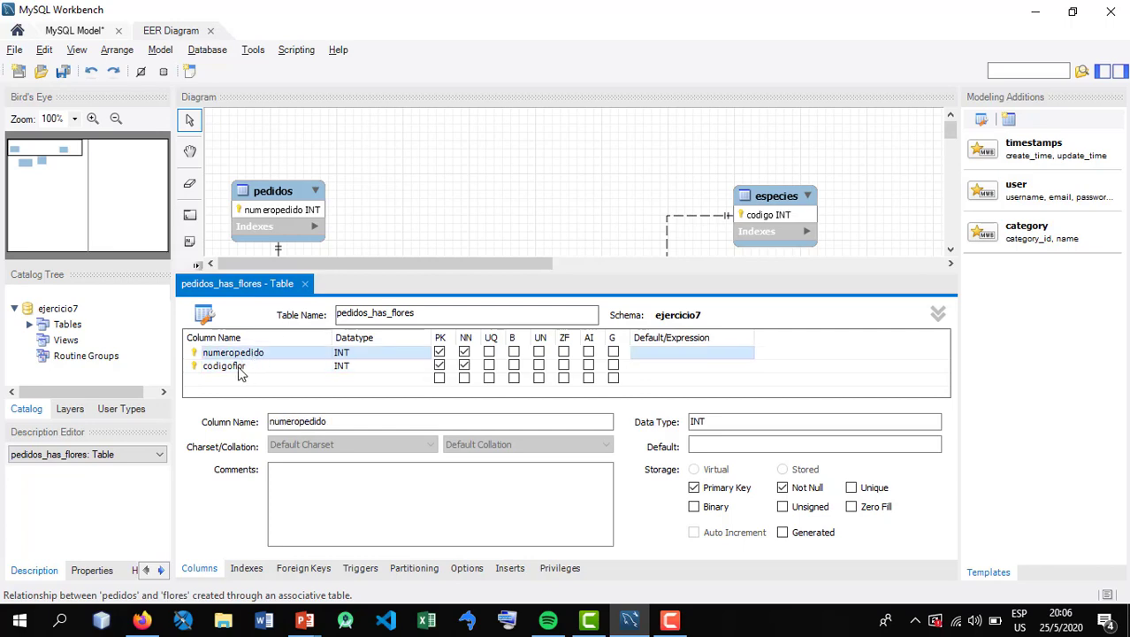
pyautogui.click(242, 366)
pyautogui.click(304, 284)
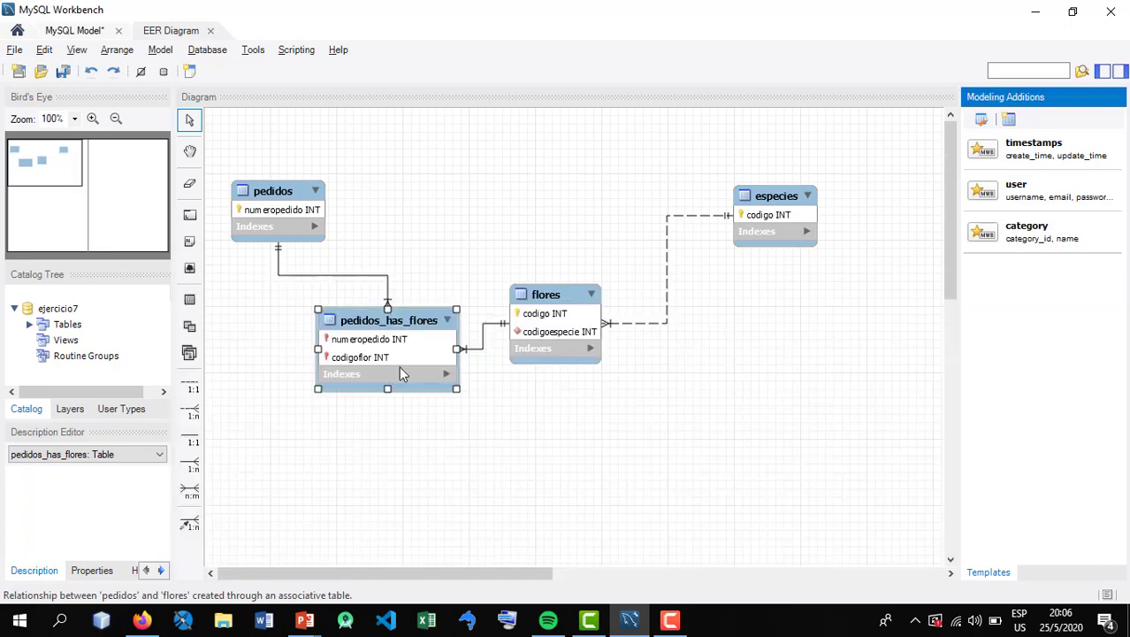
# Consult the order requirements on the Ejercicio 7 slide in PowerPoint, and rename the pedidos_has_flores table as detallespedidos in MySQL Workbench
pyautogui.moveTo(399, 367); pyautogui.dragTo(385, 324)
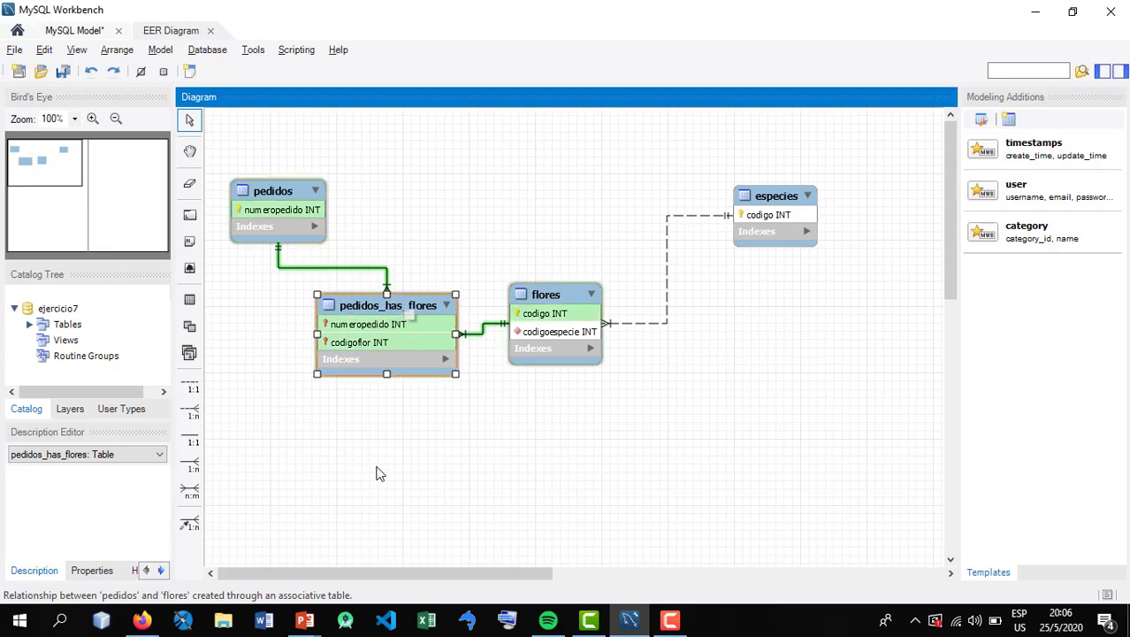
pyautogui.moveTo(307, 621)
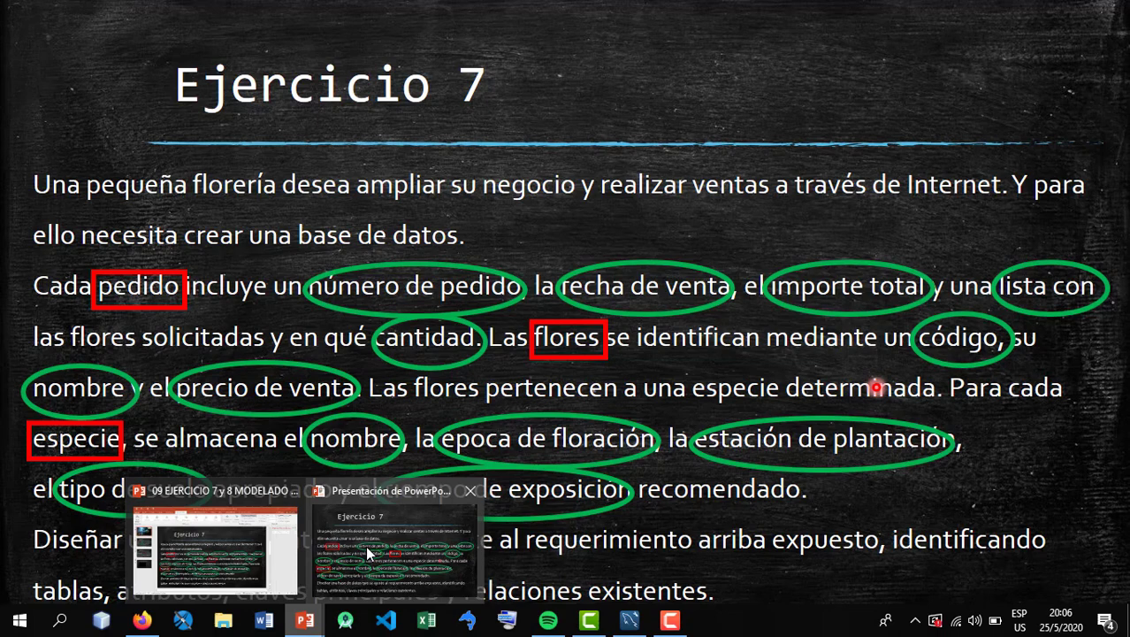
pyautogui.click(367, 550)
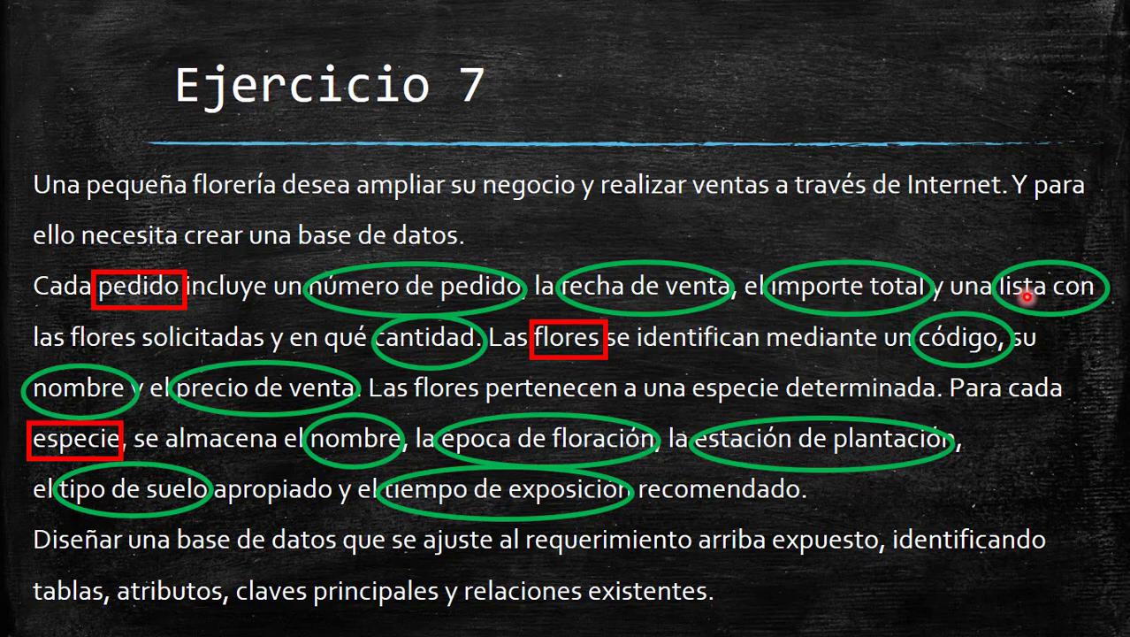
pyautogui.hotkey('alt', 'Tab')
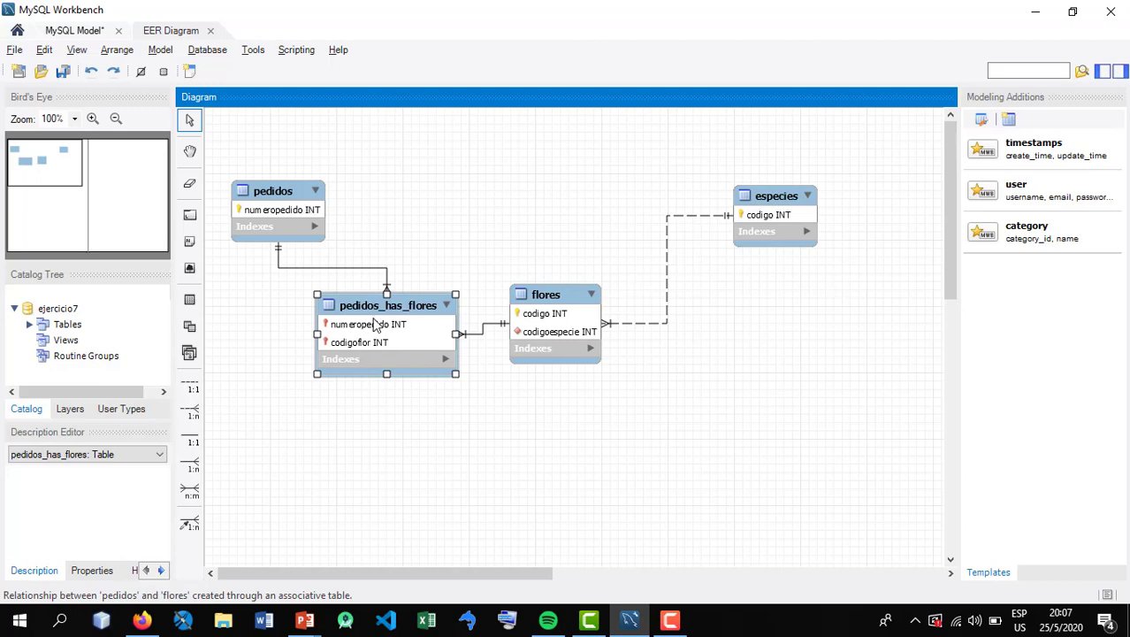
pyautogui.moveTo(375, 325); pyautogui.dragTo(374, 305)
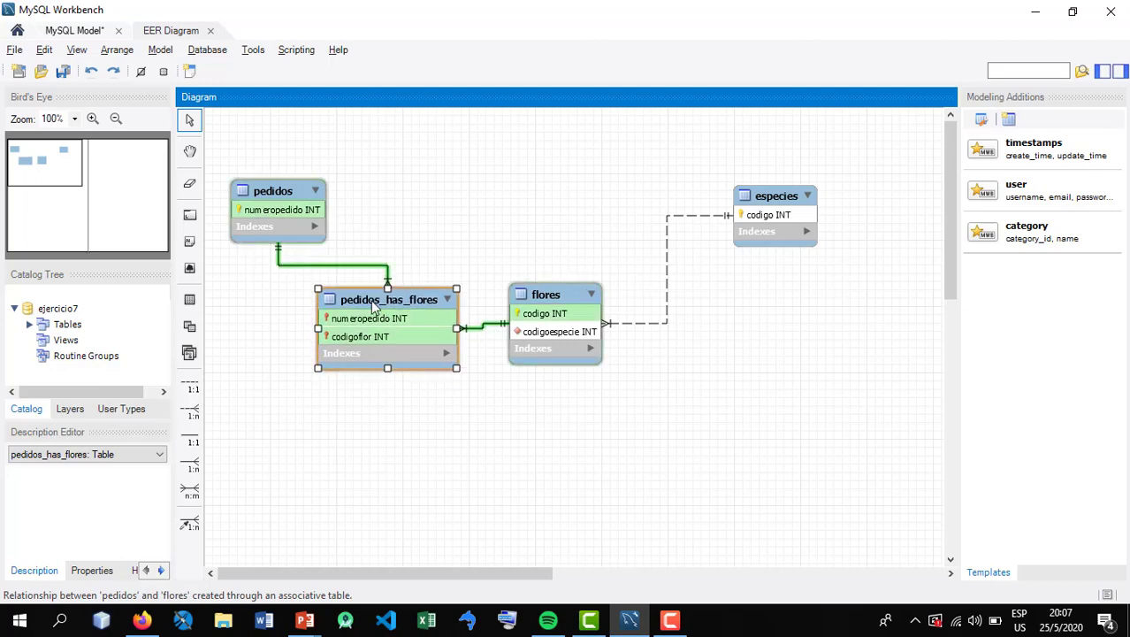
pyautogui.doubleClick(371, 305)
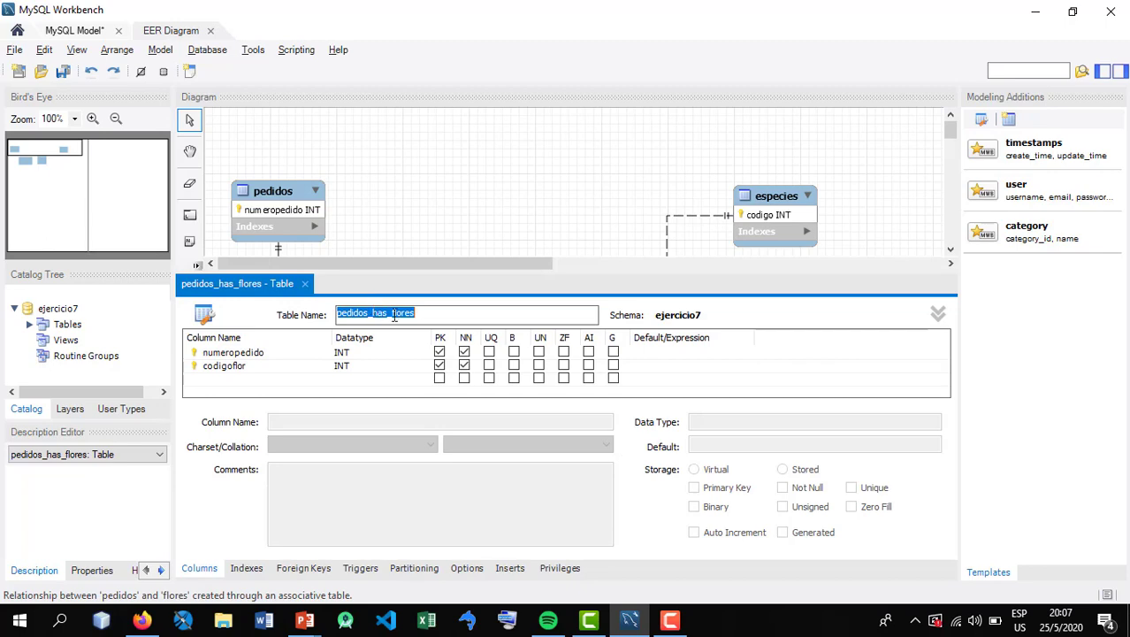
pyautogui.write('detallespedidos')
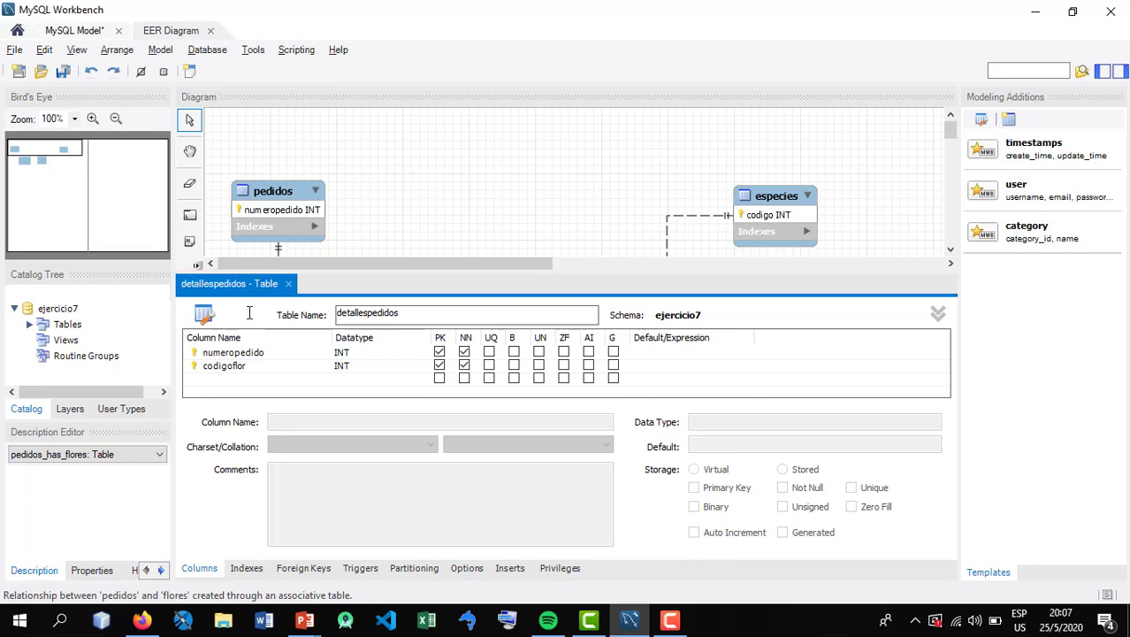
pyautogui.click(288, 284)
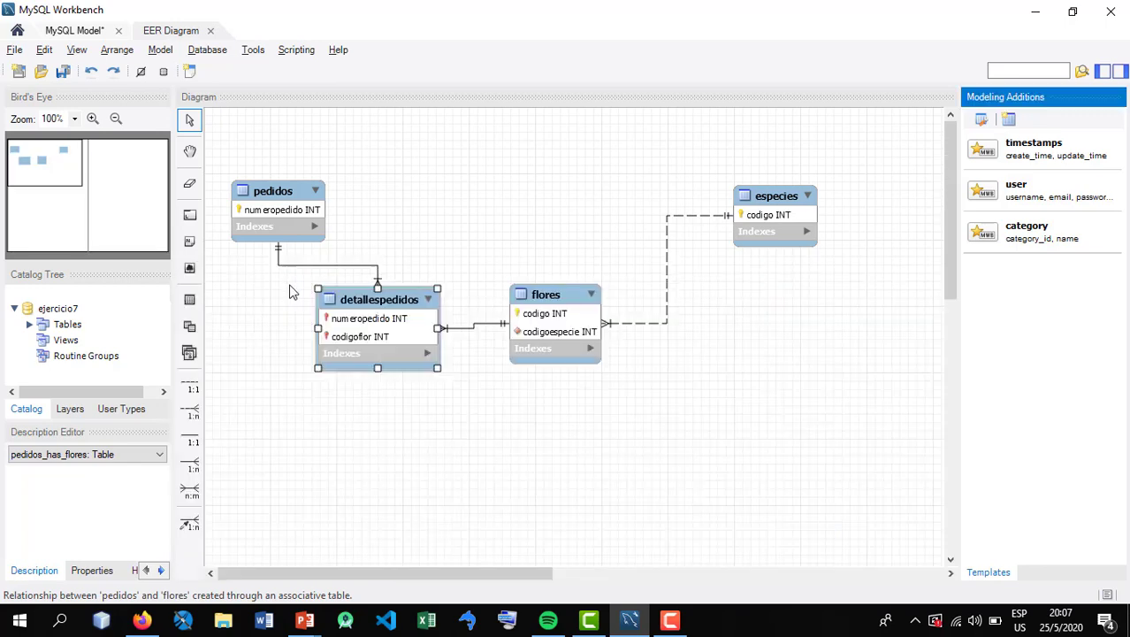
# Rearrange the diagram with detallespedidos beside flores, pedidos below and to the left of detallespedidos, and especies slightly lower than flores
pyautogui.moveTo(406, 319); pyautogui.dragTo(456, 229)
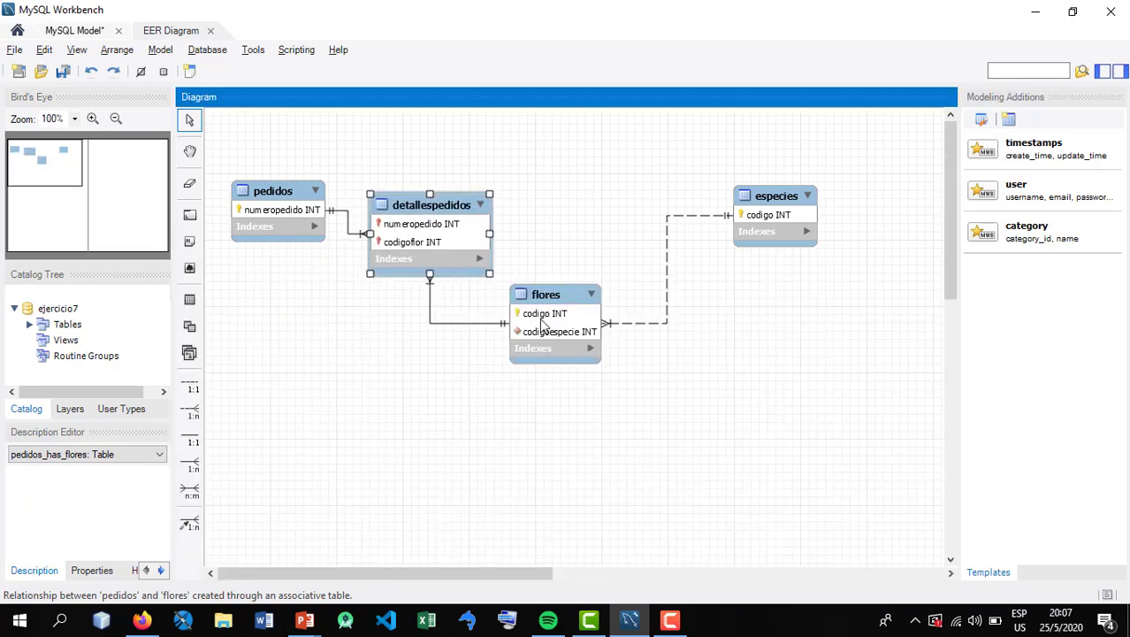
pyautogui.moveTo(548, 327); pyautogui.dragTo(595, 283)
pyautogui.moveTo(285, 232); pyautogui.dragTo(332, 418)
pyautogui.moveTo(425, 248); pyautogui.dragTo(308, 231)
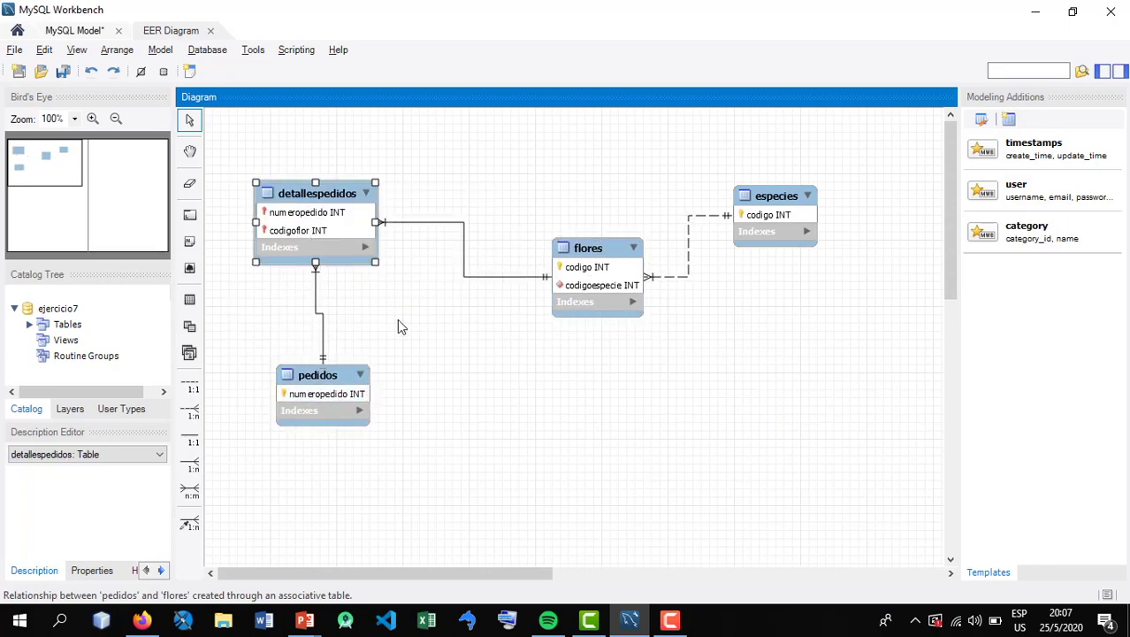
pyautogui.moveTo(775, 198); pyautogui.dragTo(771, 297)
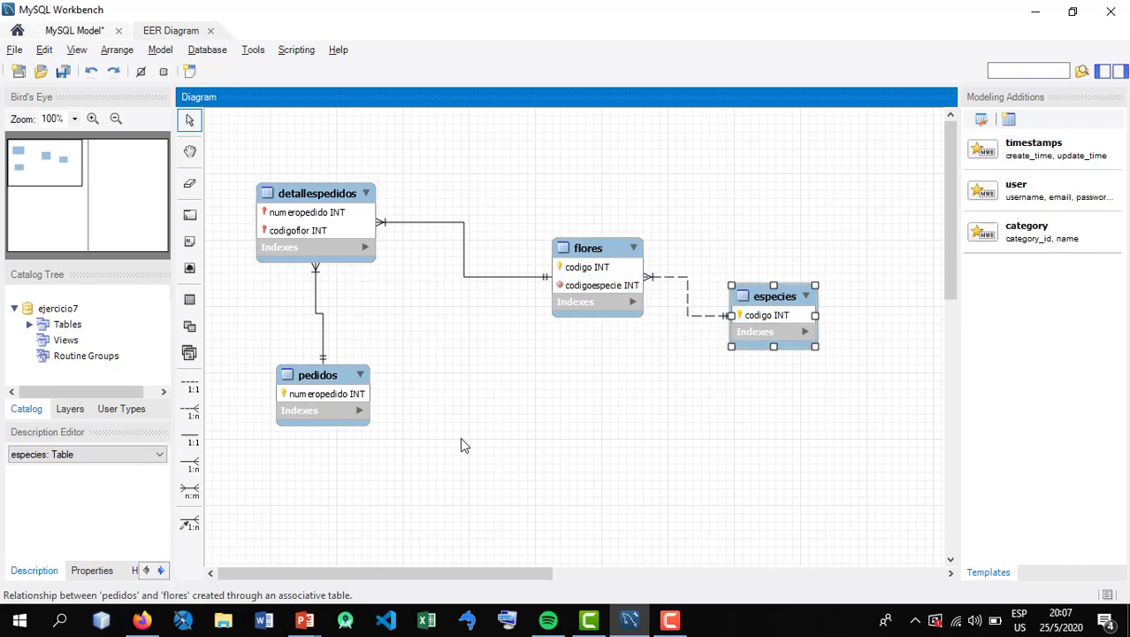
pyautogui.moveTo(330, 397); pyautogui.dragTo(306, 394)
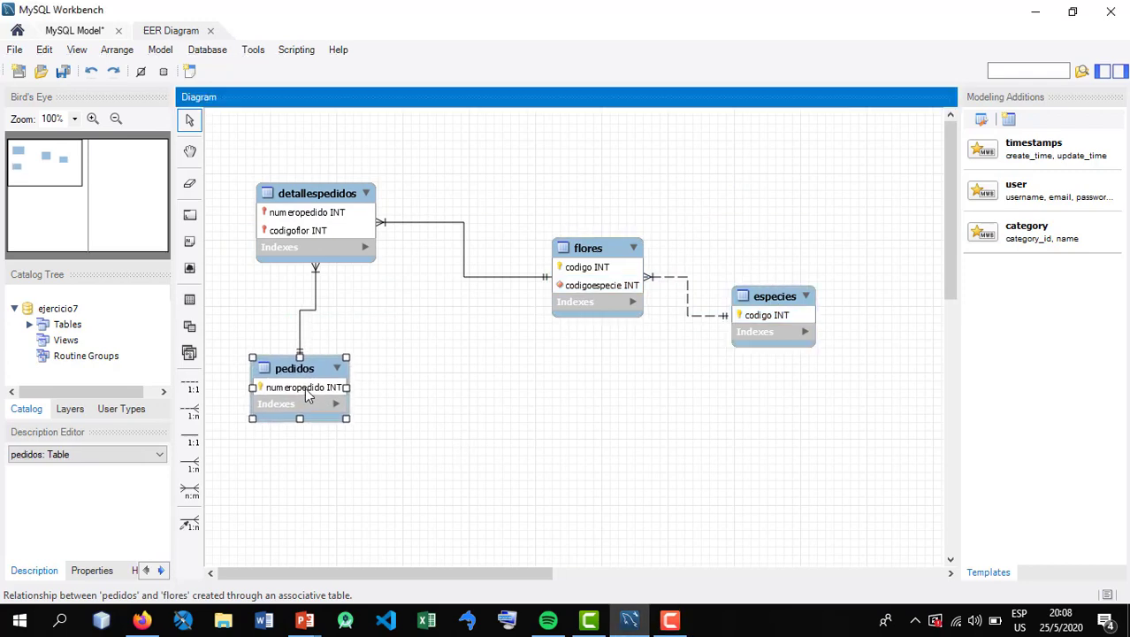
pyautogui.moveTo(310, 233); pyautogui.dragTo(403, 258)
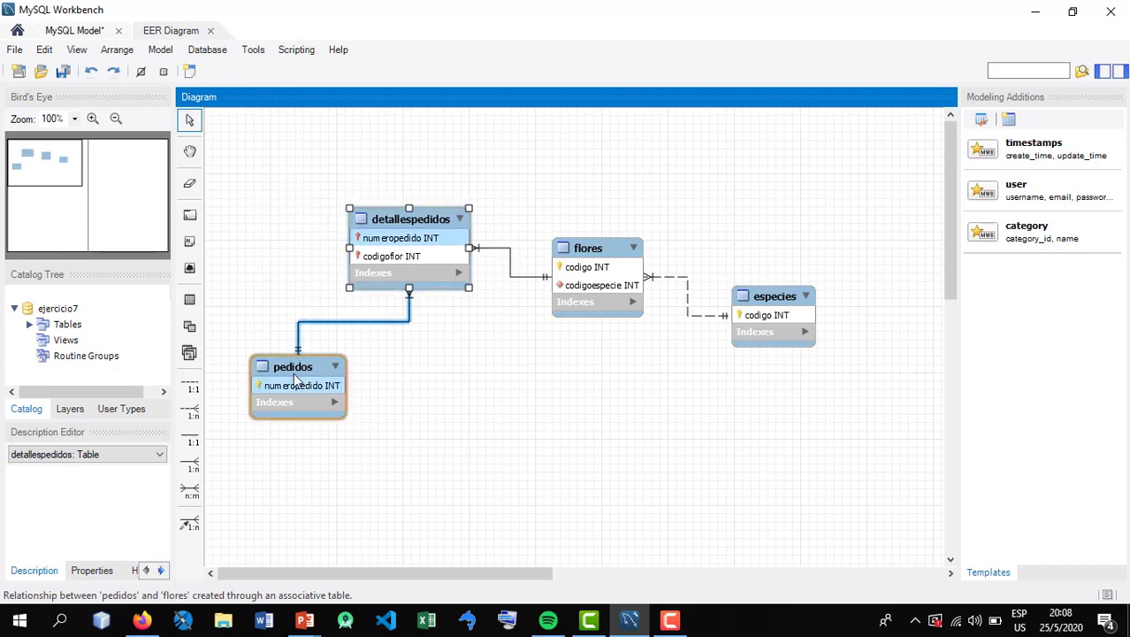
pyautogui.moveTo(305, 388); pyautogui.dragTo(301, 379)
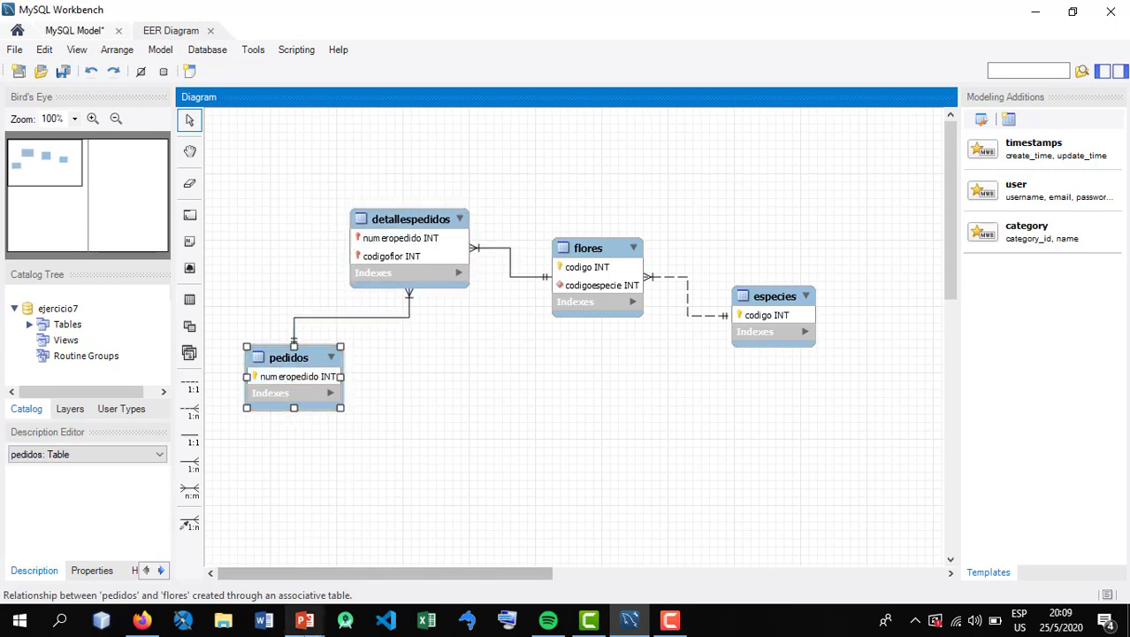
# Check the pedido attributes on the Ejercicio 7 slide in PowerPoint, and add a fecha column of type DATE to pedidos in MySQL Workbench
pyautogui.click(304, 619)
pyautogui.click(396, 588)
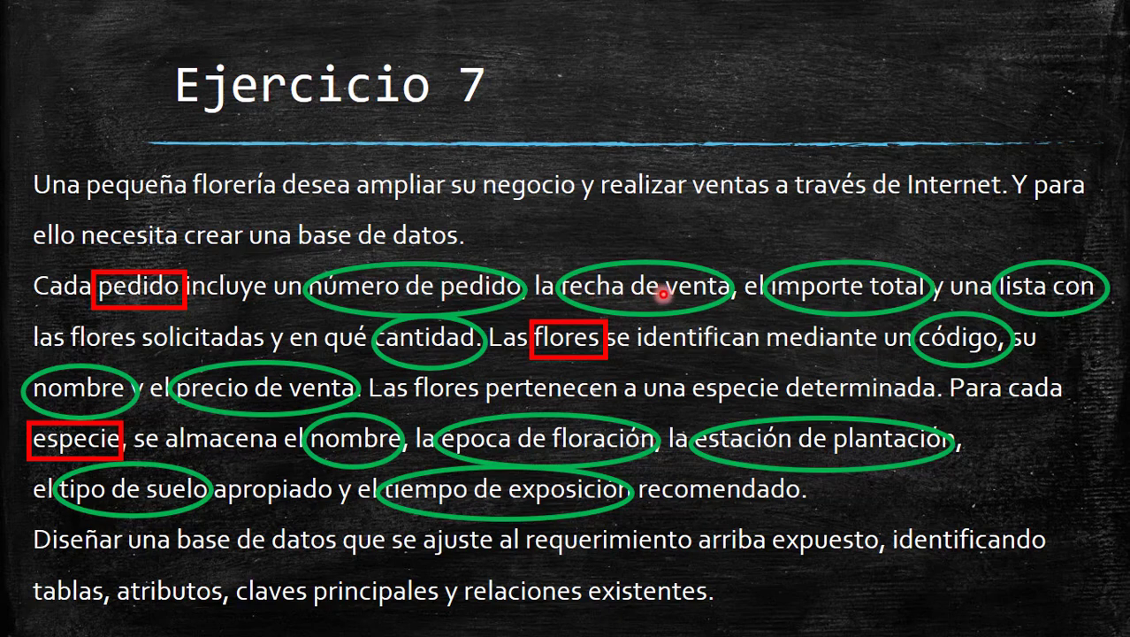
pyautogui.hotkey('alt', 'Tab')
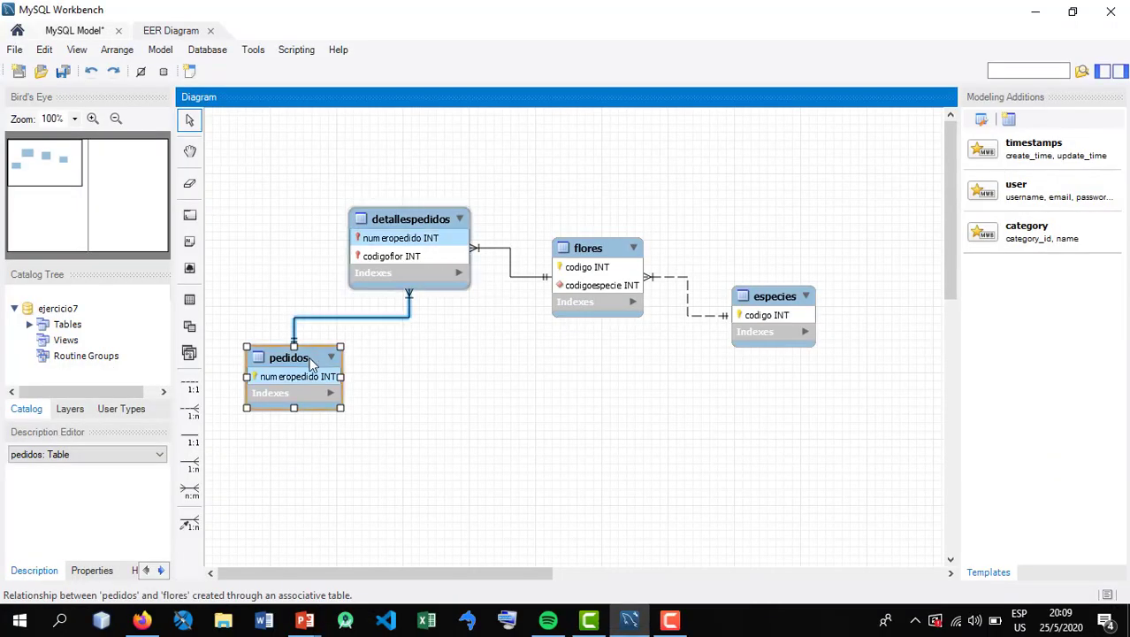
pyautogui.doubleClick(307, 356)
pyautogui.click(237, 370)
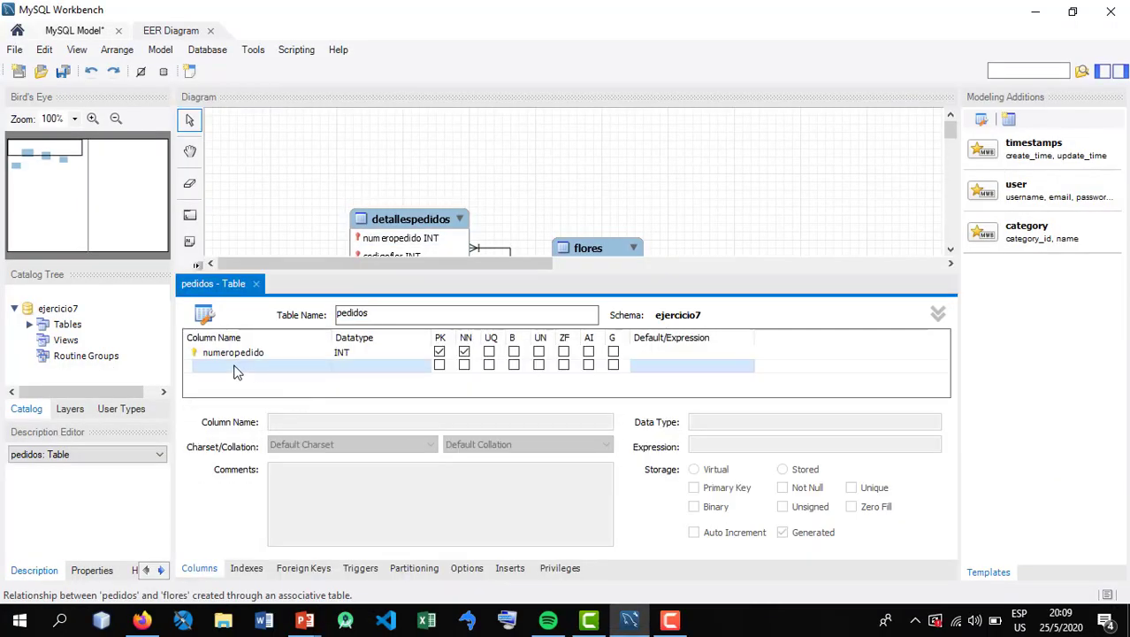
pyautogui.click(237, 369)
pyautogui.write('fech')
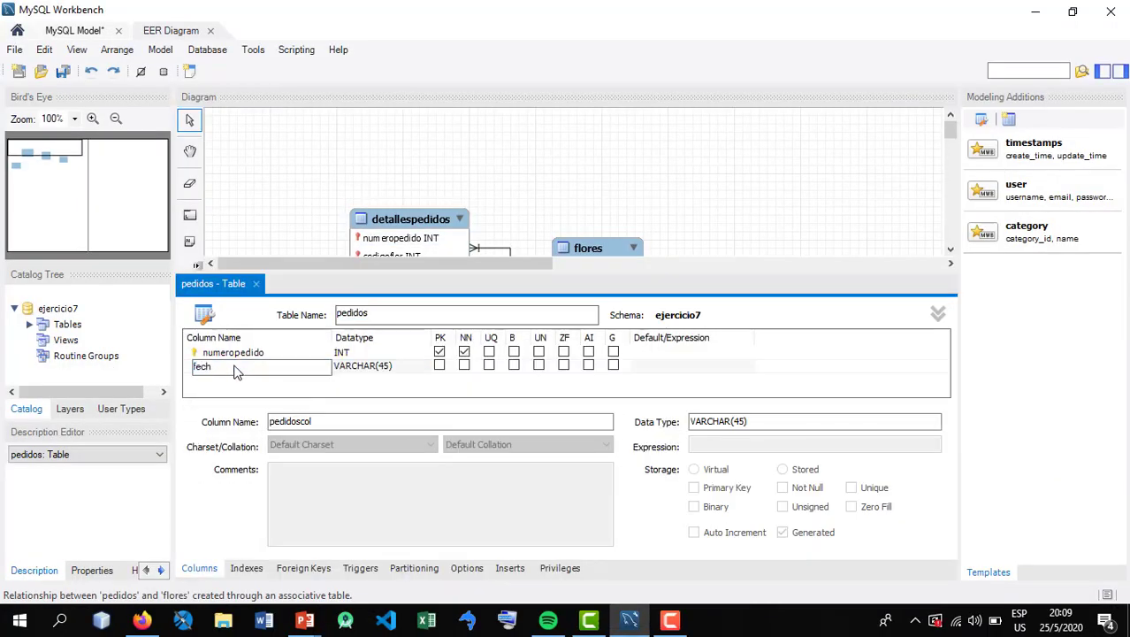
pyautogui.write('a')
pyautogui.press('Tab')
pyautogui.write('date')
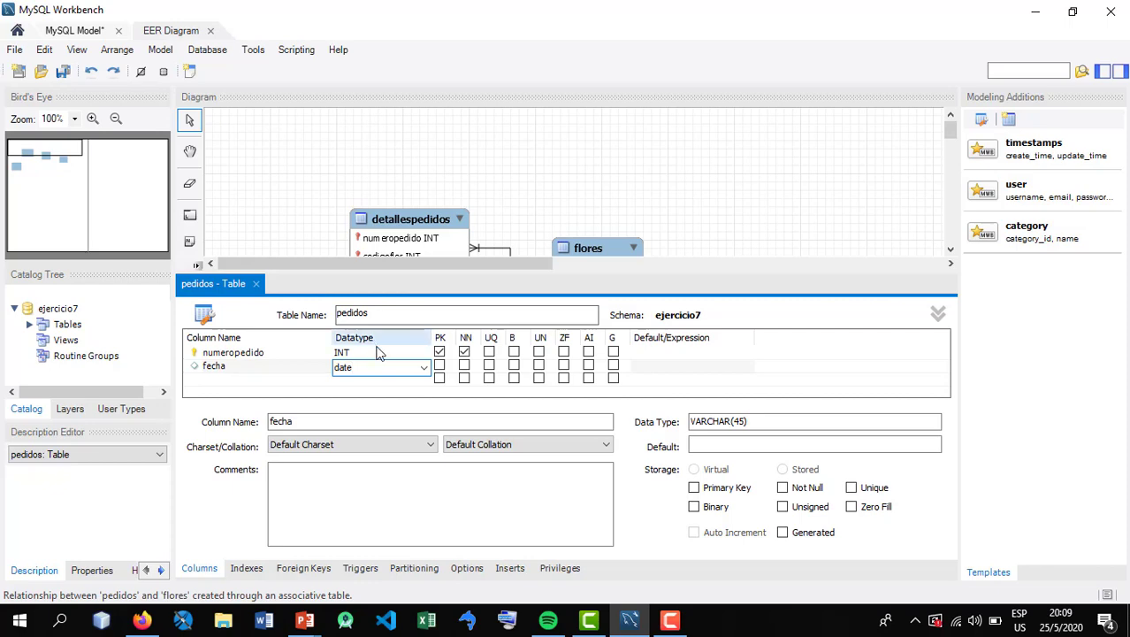
pyautogui.click(293, 386)
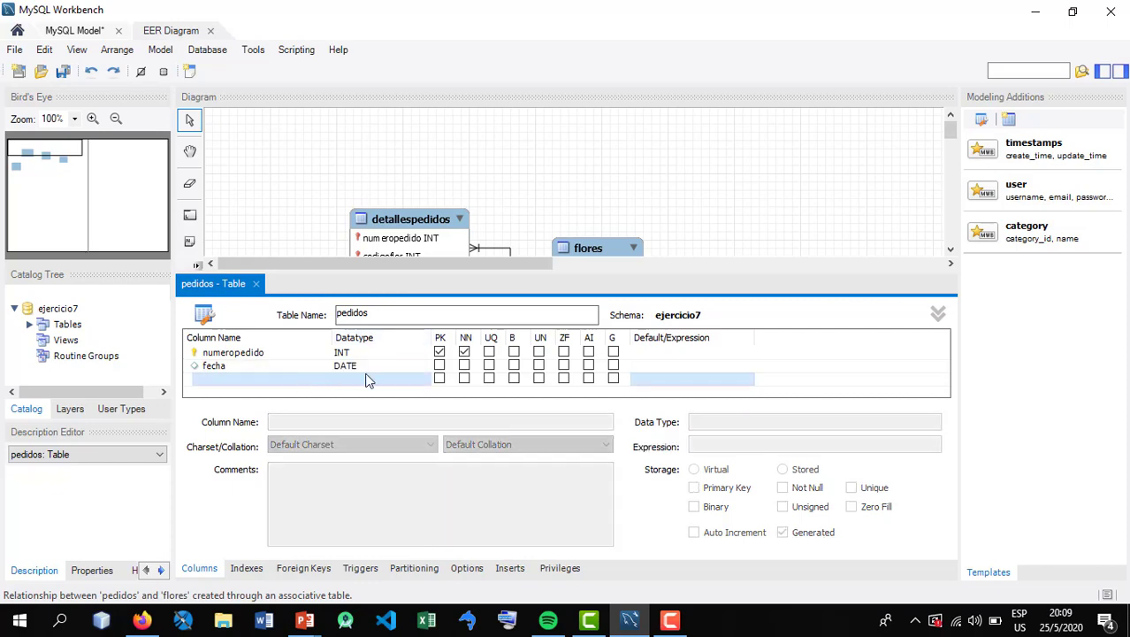
# Check the order attributes on the Ejercicio 7 slide in PowerPoint, and add an importetotal column of type INT to pedidos in MySQL Workbench
pyautogui.hotkey('alt', 'Tab')
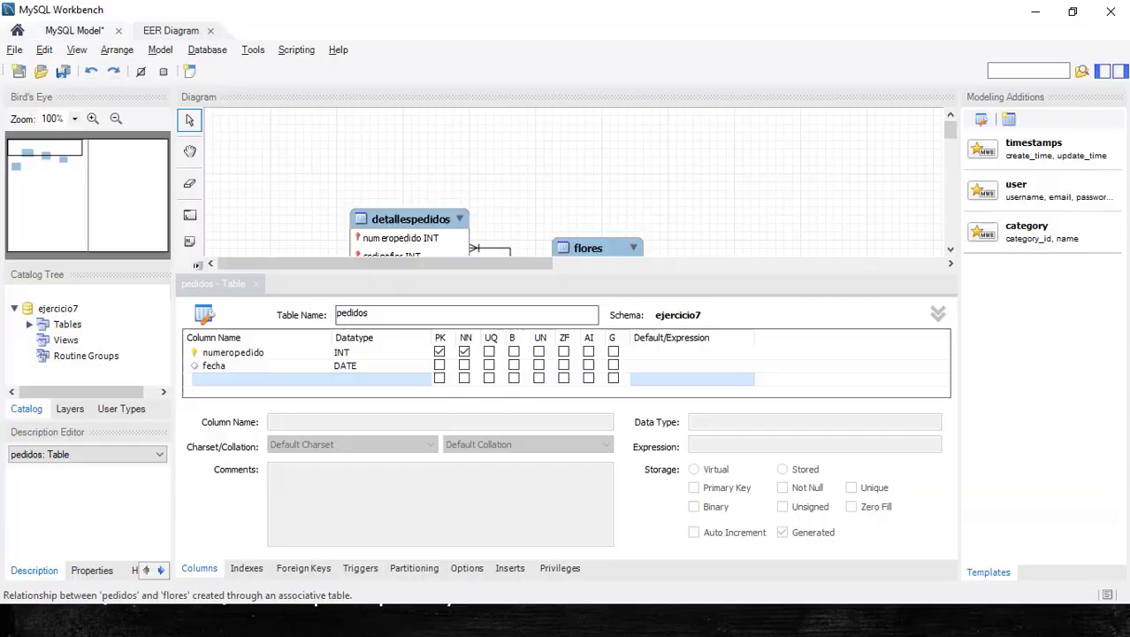
pyautogui.click(258, 379)
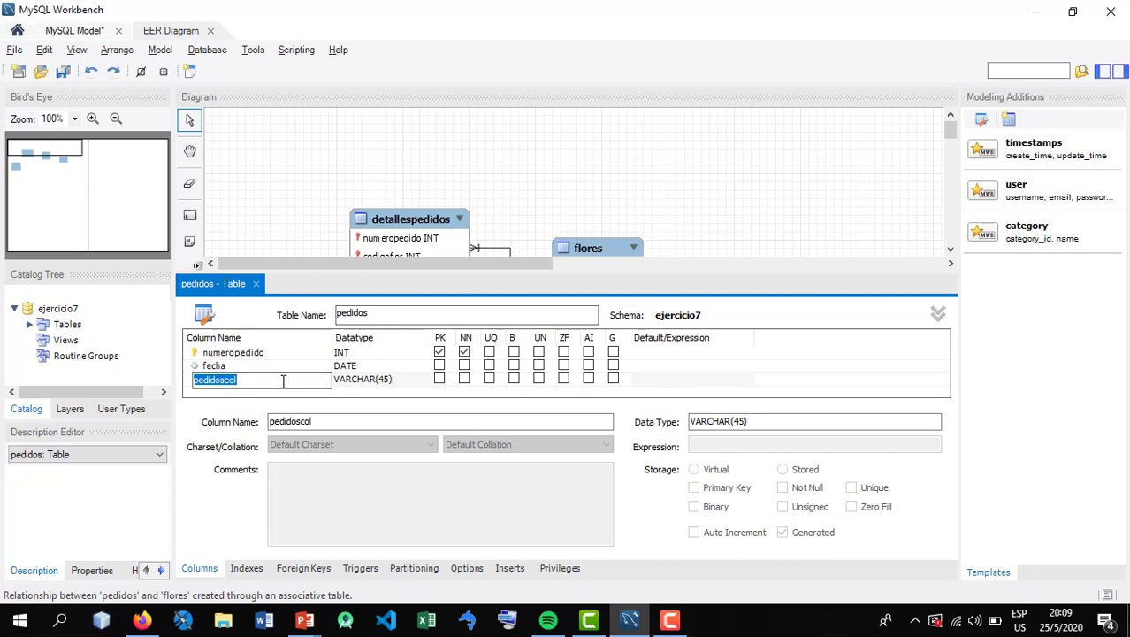
pyautogui.write('importetotal')
pyautogui.press('Tab')
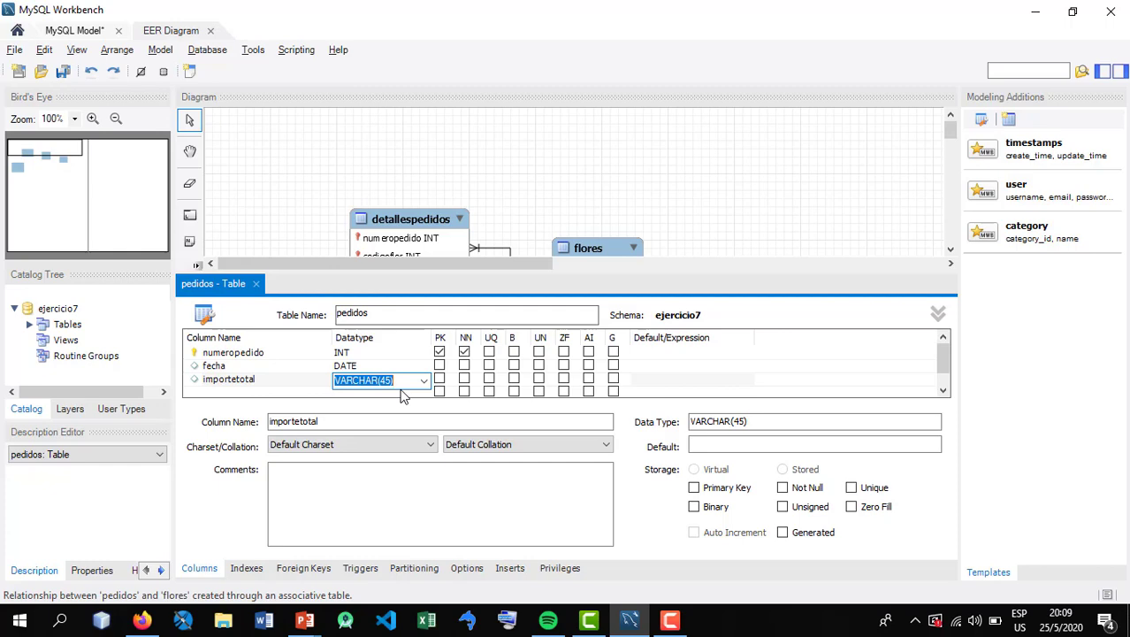
pyautogui.write('int')
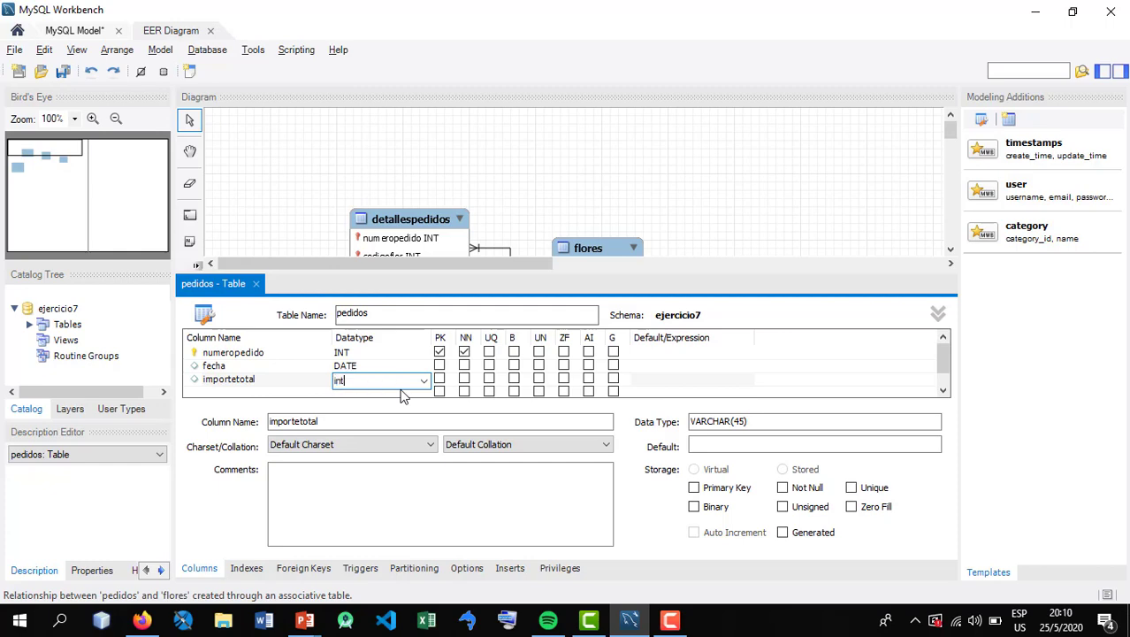
pyautogui.press('Tab')
pyautogui.press('BackSpace')
pyautogui.press('Return')
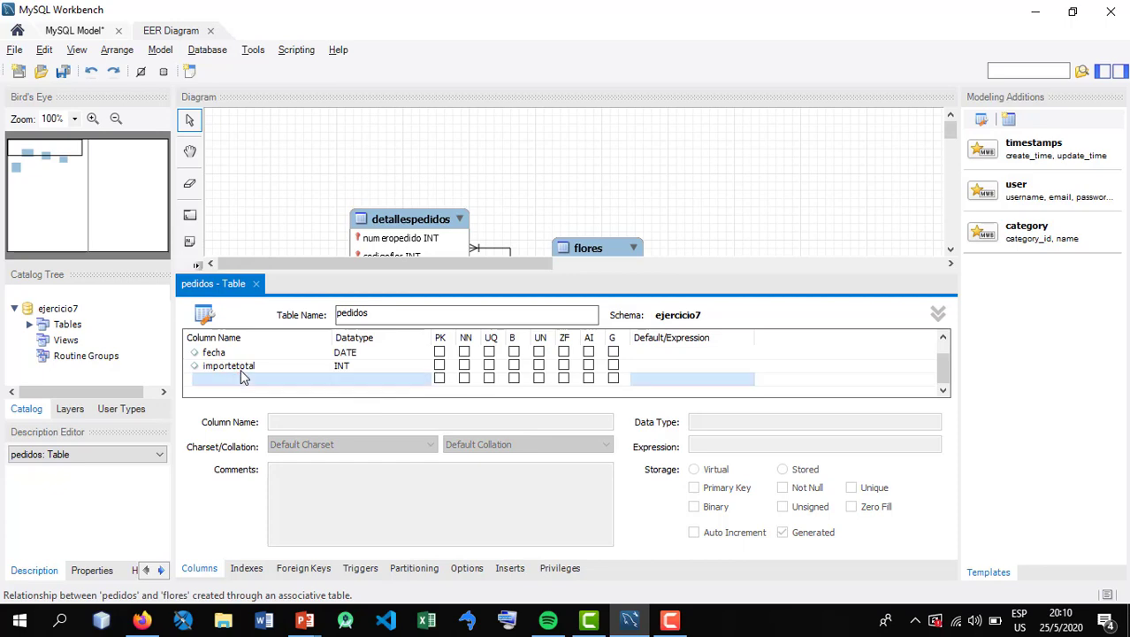
pyautogui.click(256, 284)
pyautogui.moveTo(302, 391); pyautogui.dragTo(291, 355)
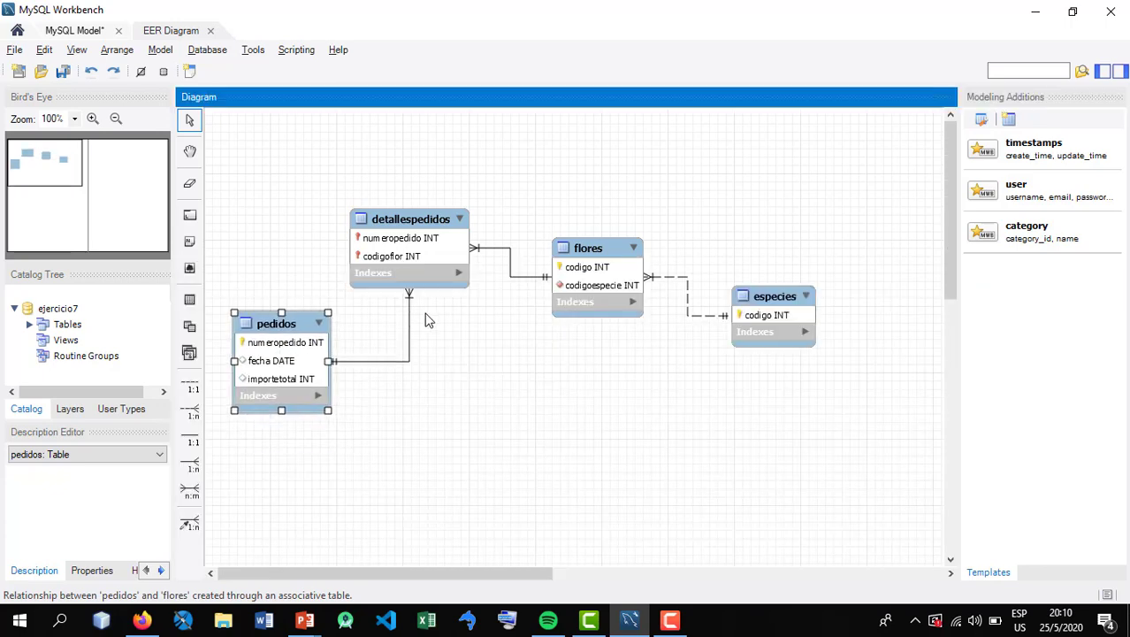
# Consult the Ejercicio 7 slide in PowerPoint, and add a cantidad column of type INT to detallespedidos in MySQL Workbench, closing the table editor
pyautogui.hotkey('alt', 'Tab')
pyautogui.doubleClick(423, 237)
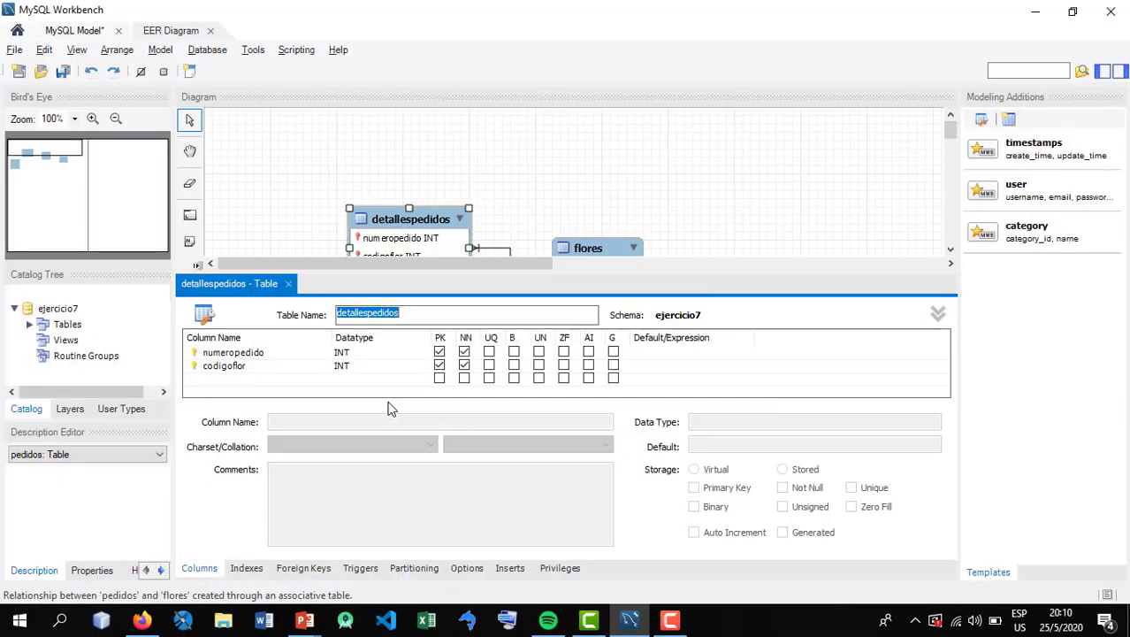
pyautogui.doubleClick(232, 380)
pyautogui.write('canti')
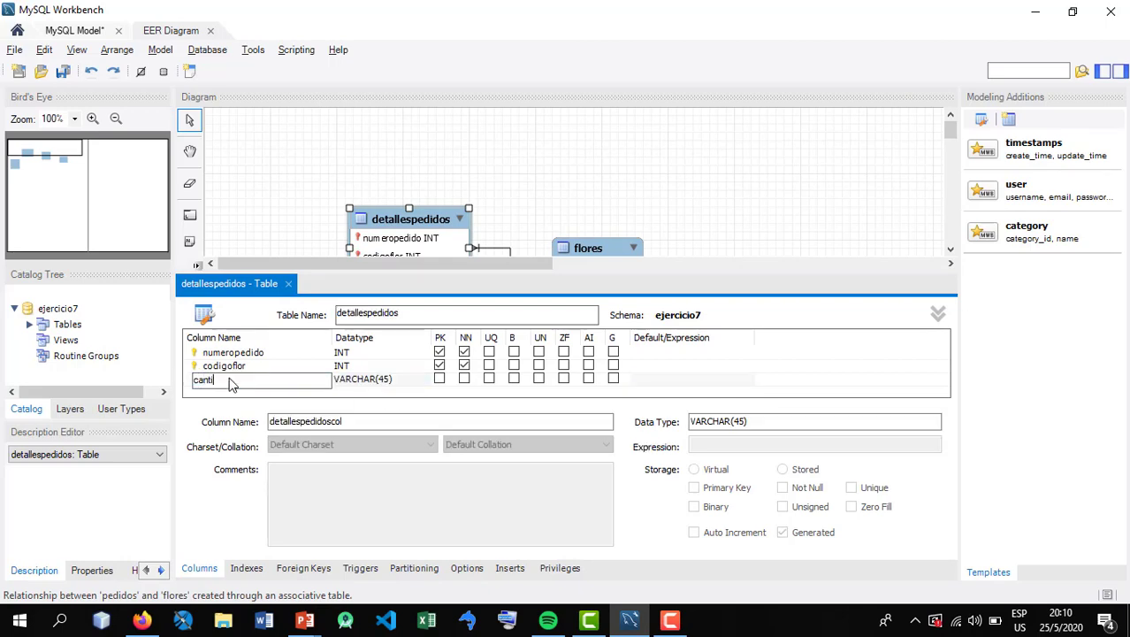
pyautogui.write('dad')
pyautogui.press('Tab')
pyautogui.write('I')
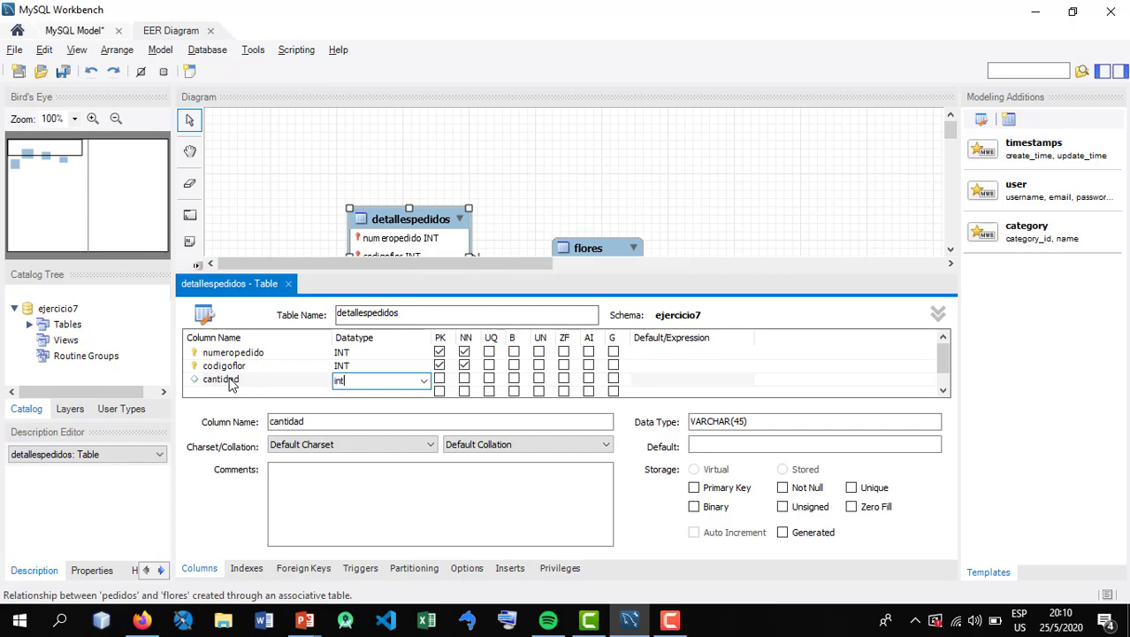
pyautogui.write('nt')
pyautogui.press('Return')
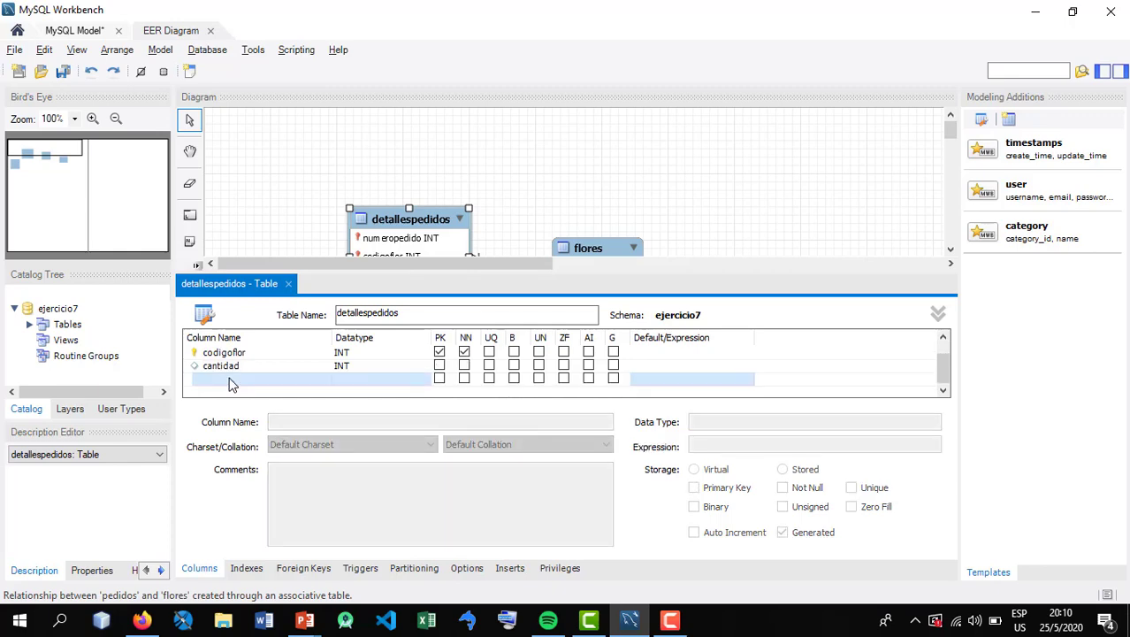
pyautogui.click(289, 283)
# Raise pedidos in the diagram and place detallespedidos between pedidos and flores
pyautogui.click(294, 314)
pyautogui.moveTo(294, 313); pyautogui.dragTo(300, 273)
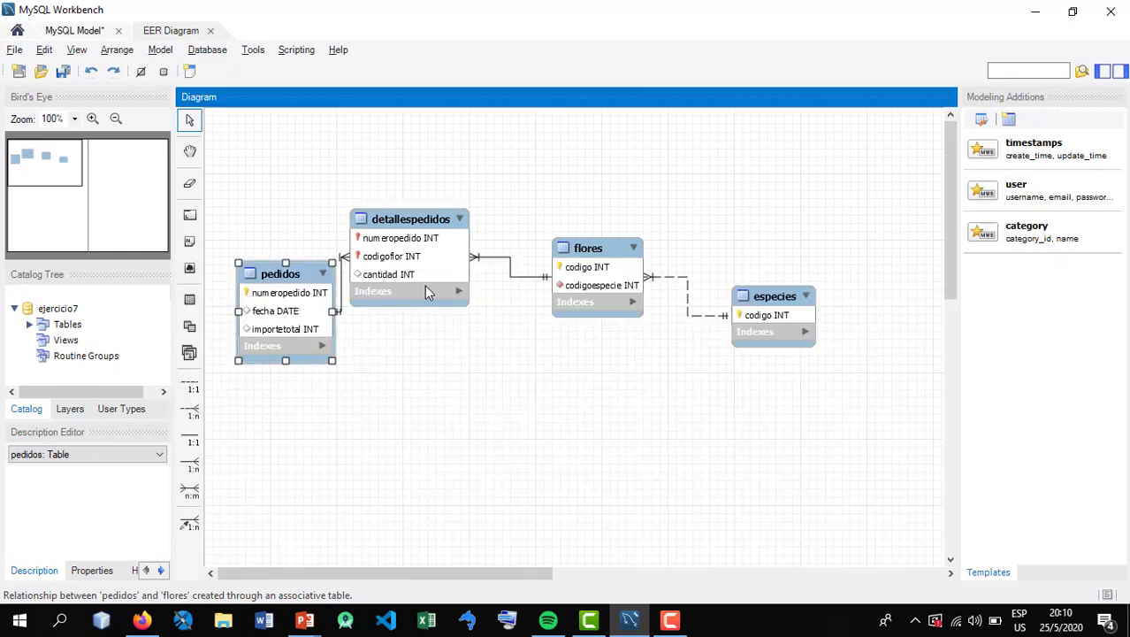
pyautogui.moveTo(425, 269); pyautogui.dragTo(464, 300)
# Check the flores attributes on the Ejercicio 7 slide in PowerPoint, and add a nombre column of type VARCHAR(45) to flores in MySQL Workbench
pyautogui.hotkey('alt', 'Tab')
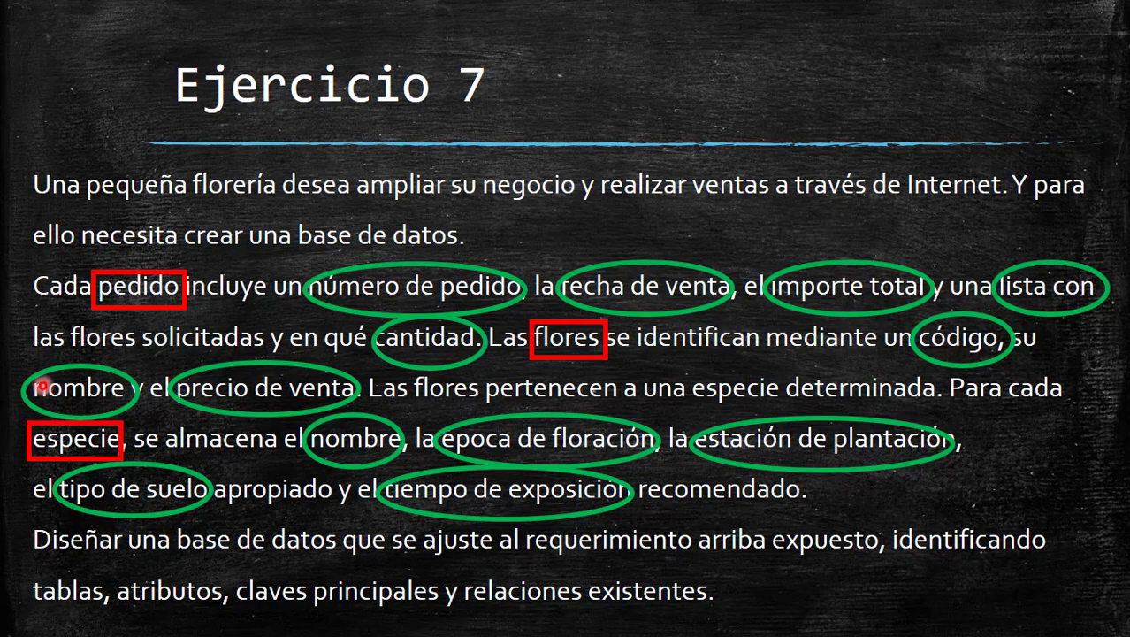
pyautogui.hotkey('alt', 'Tab')
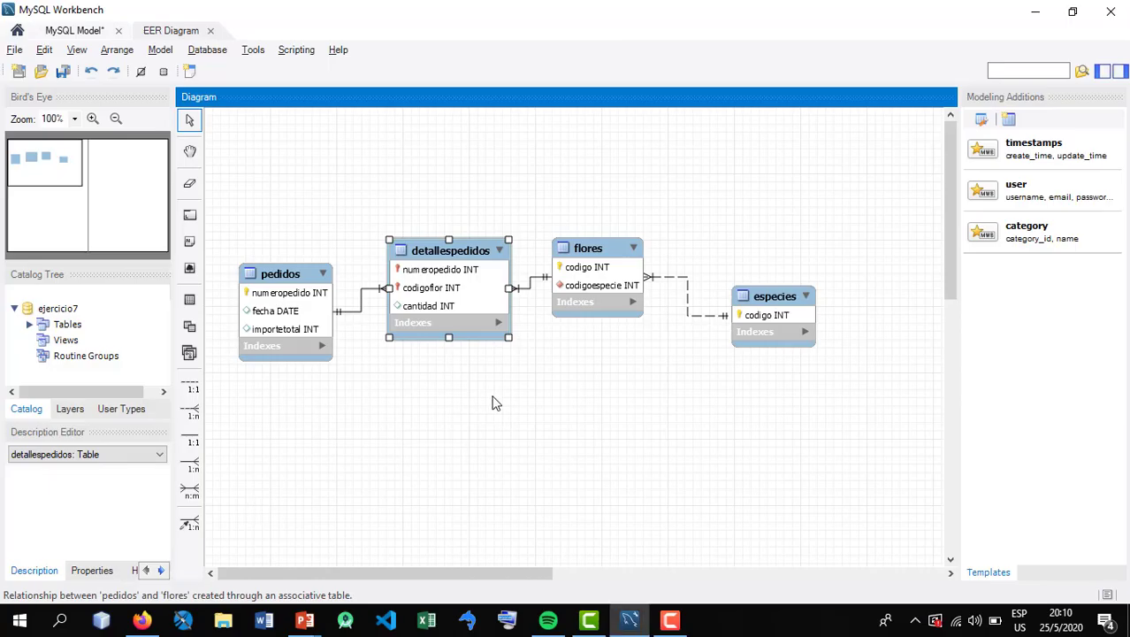
pyautogui.click(618, 267)
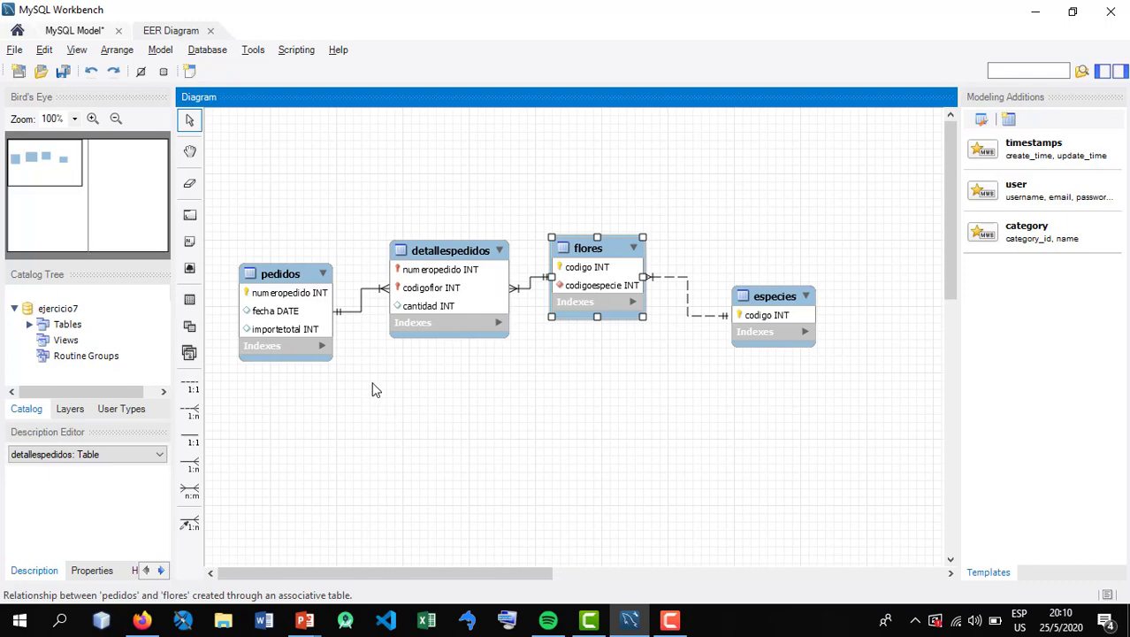
pyautogui.doubleClick(241, 386)
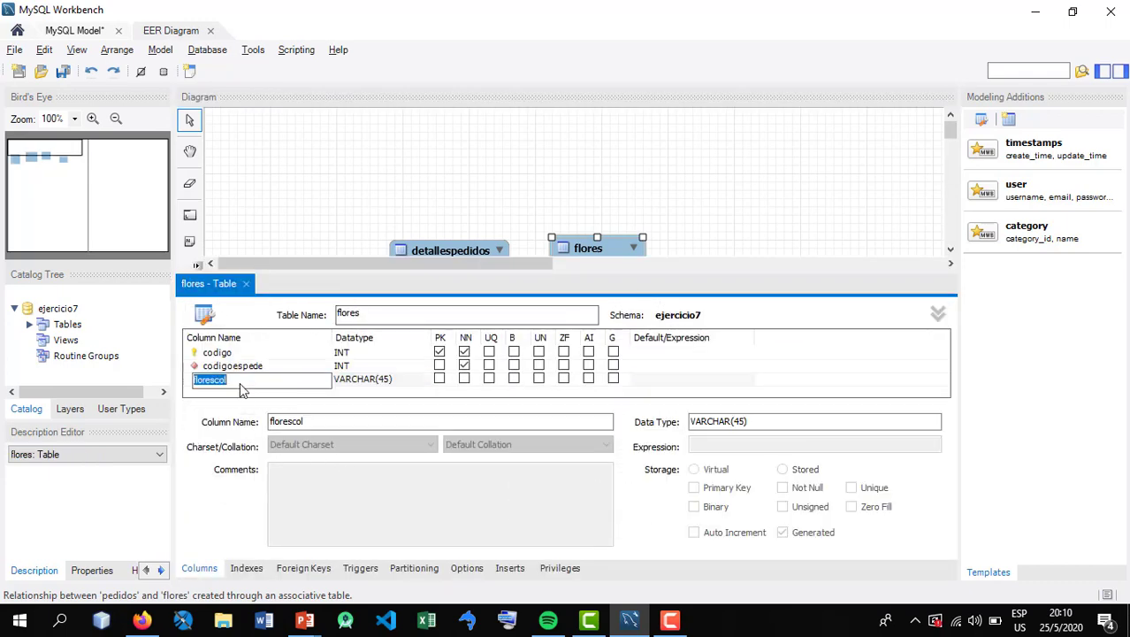
pyautogui.write('nombre')
pyautogui.press('Tab')
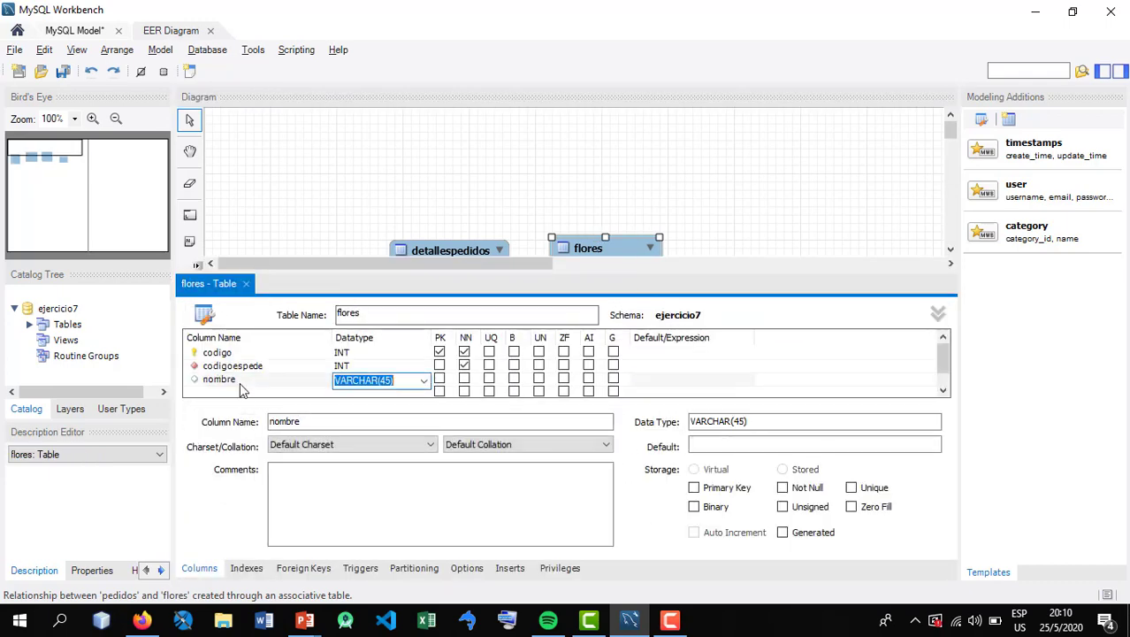
# Add a precio column of type INT to flores and close the table editor
pyautogui.doubleClick(212, 391)
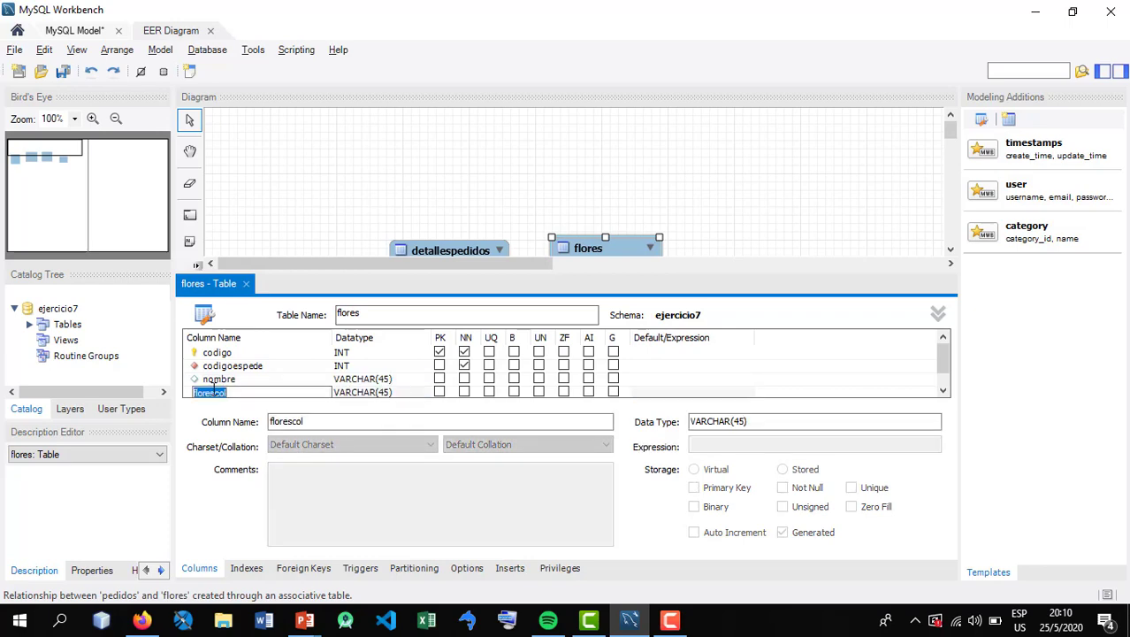
pyautogui.write('precio')
pyautogui.press('Tab')
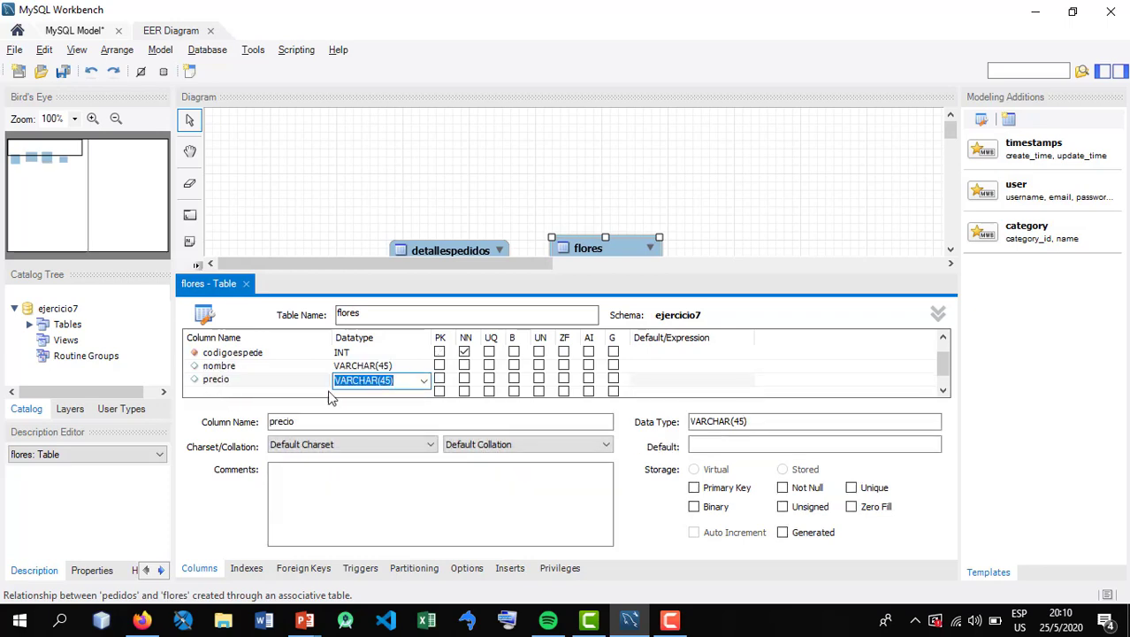
pyautogui.write('i')
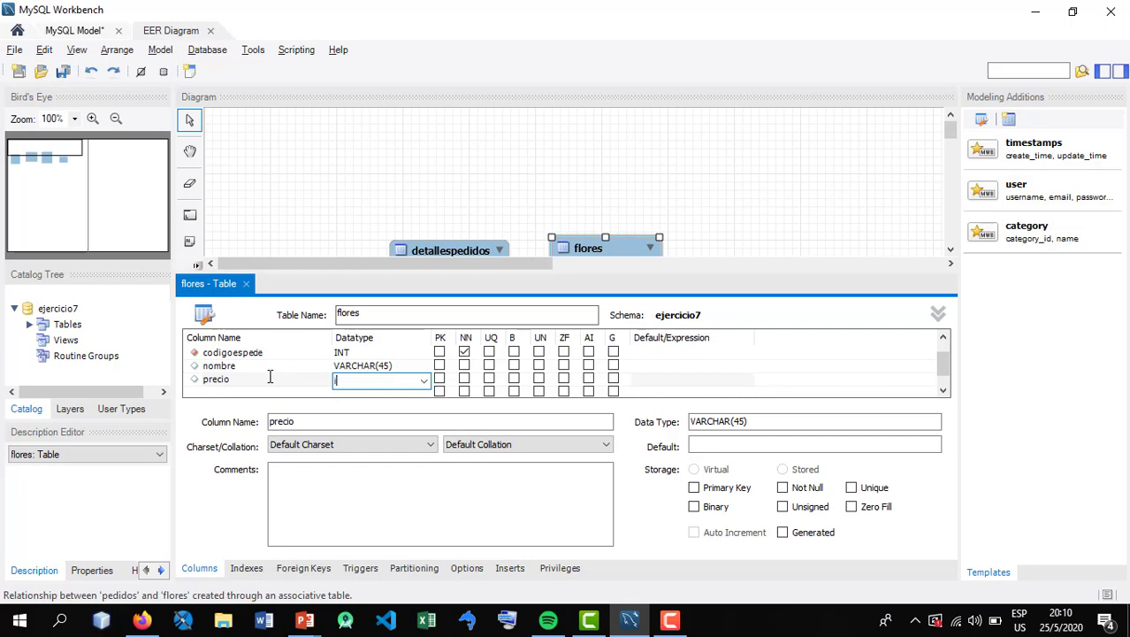
pyautogui.write('nt')
pyautogui.press('Return')
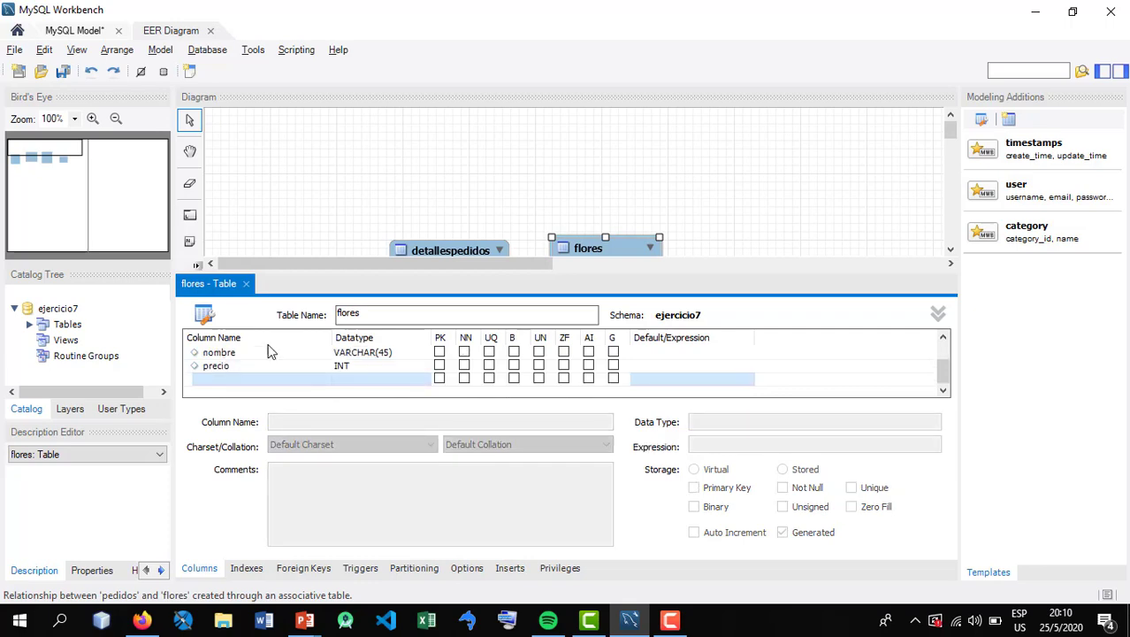
pyautogui.click(246, 284)
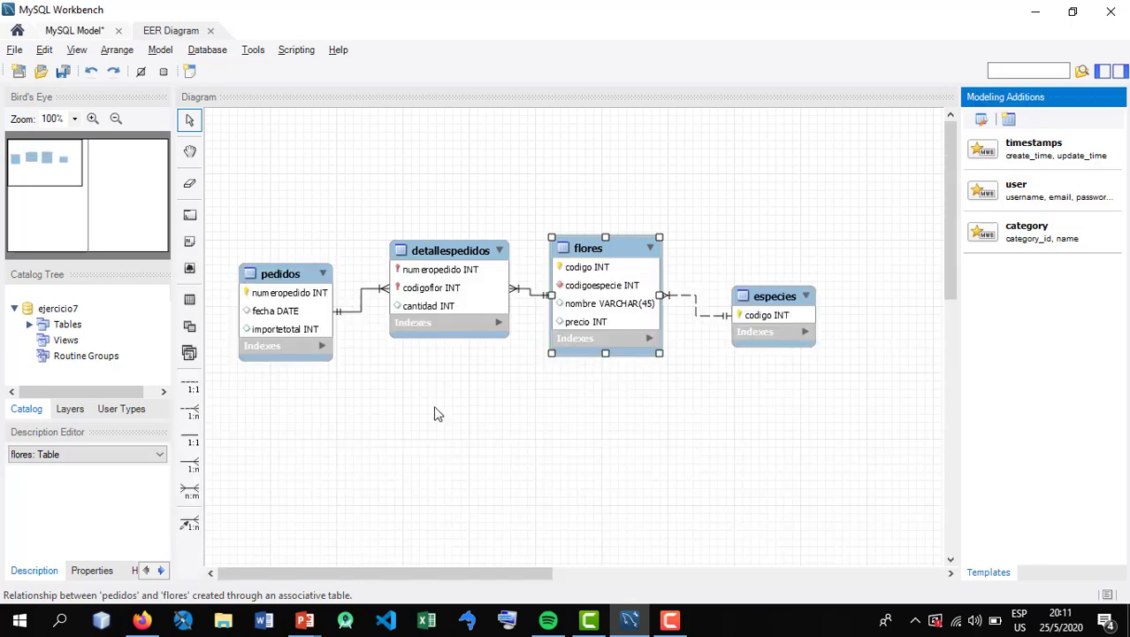
# Move detallespedidos, flores and pedidos higher in the diagram so they sit roughly in one row
pyautogui.click(627, 309)
pyautogui.moveTo(454, 290); pyautogui.dragTo(452, 248)
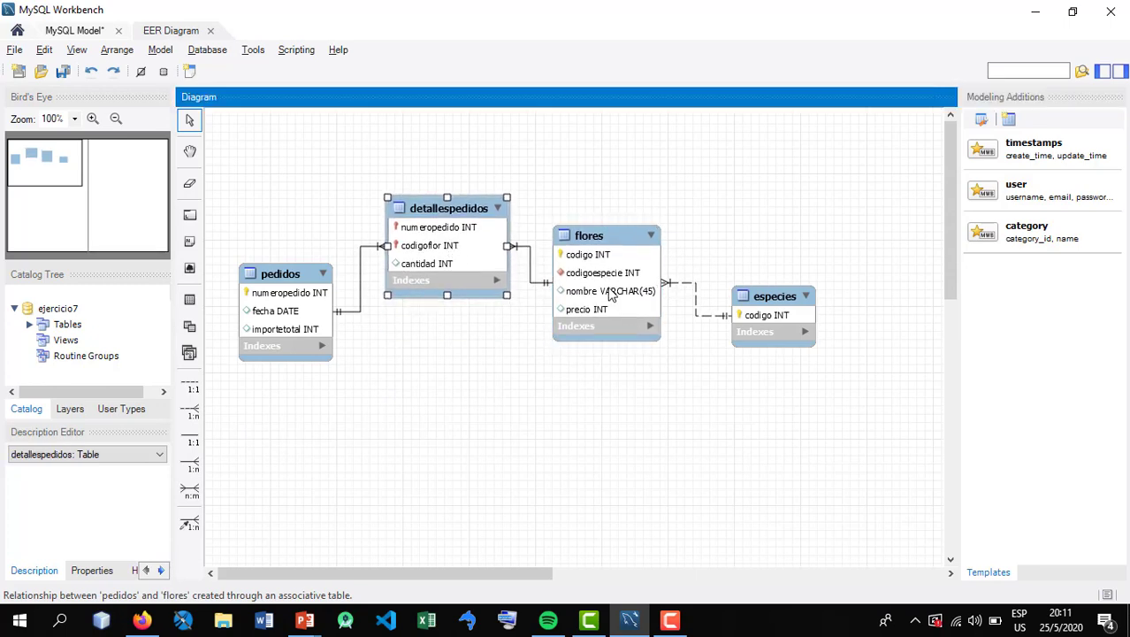
pyautogui.moveTo(614, 292); pyautogui.dragTo(622, 275)
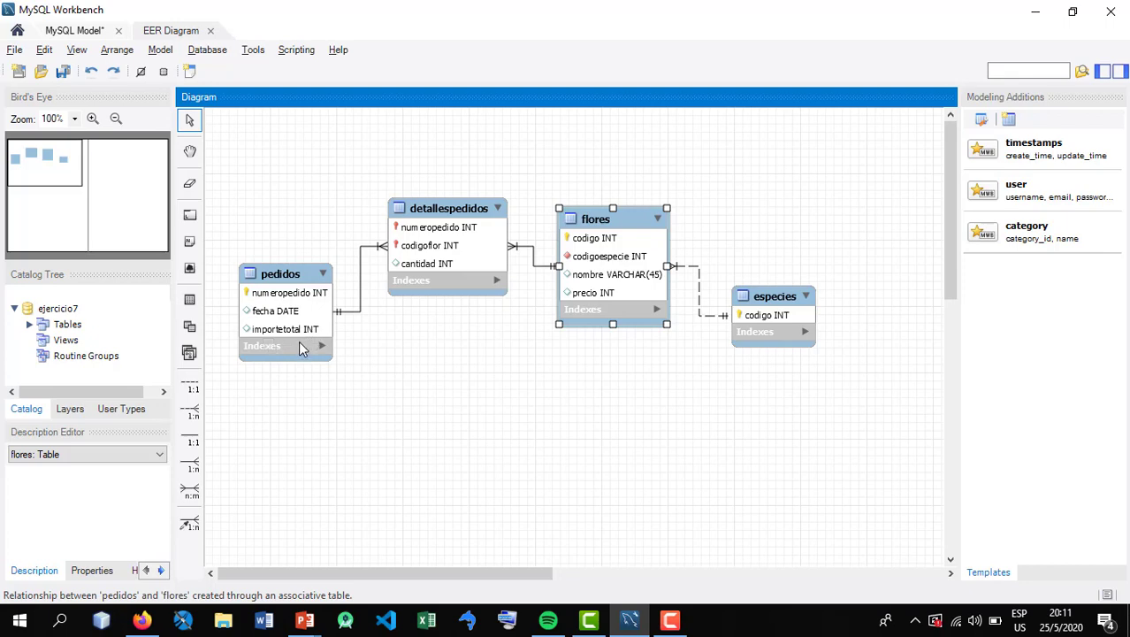
pyautogui.moveTo(300, 344); pyautogui.dragTo(303, 331)
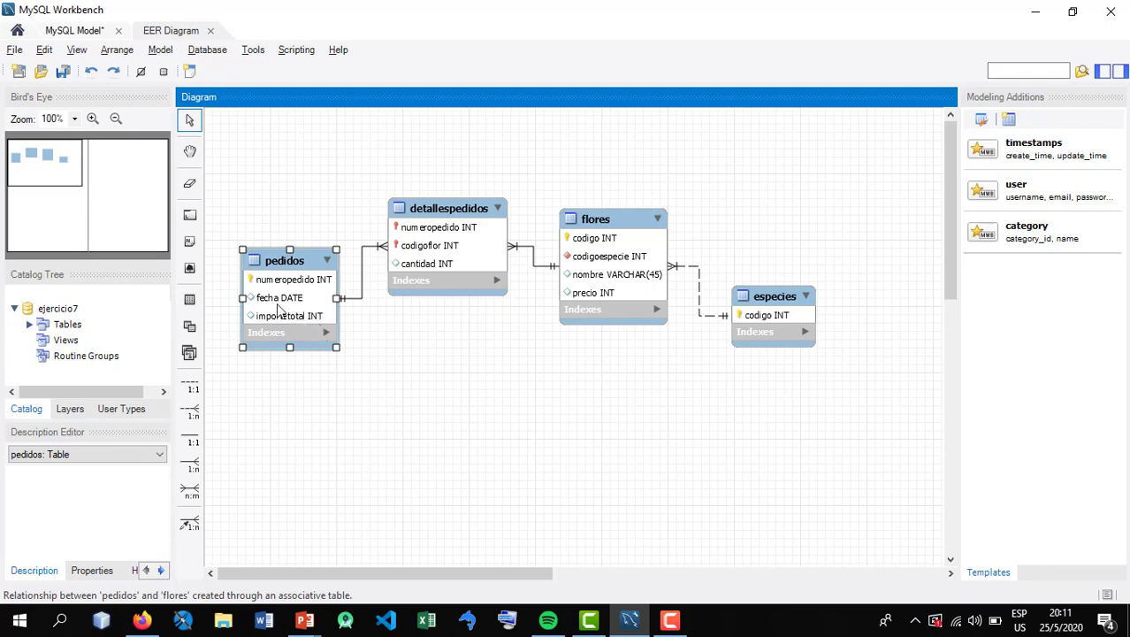
pyautogui.moveTo(291, 322); pyautogui.dragTo(292, 314)
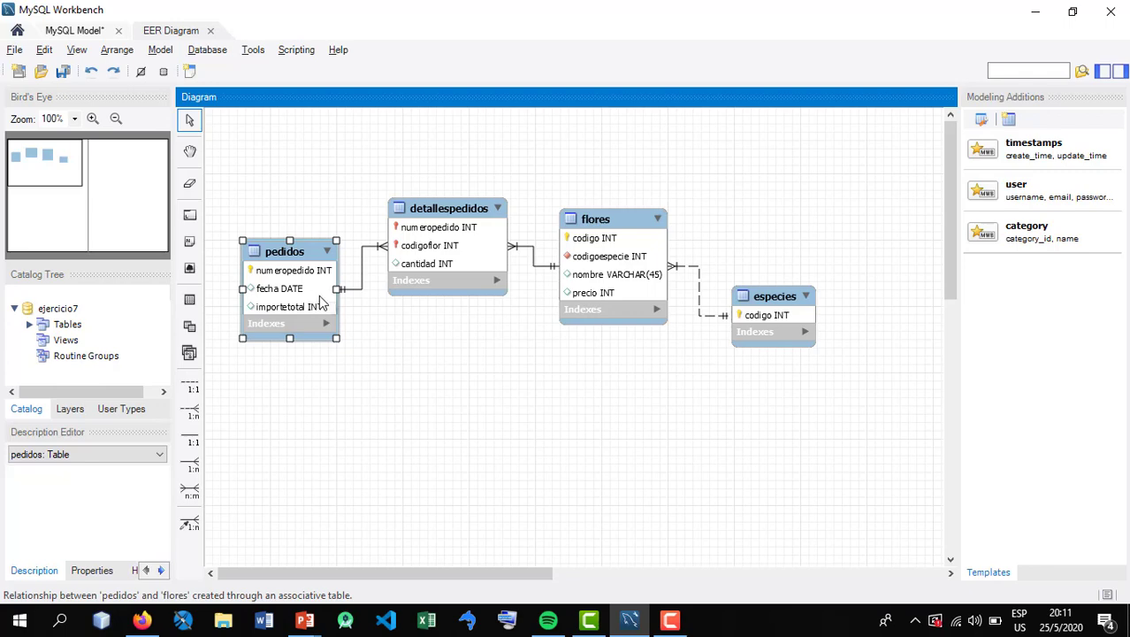
pyautogui.moveTo(298, 315); pyautogui.dragTo(297, 303)
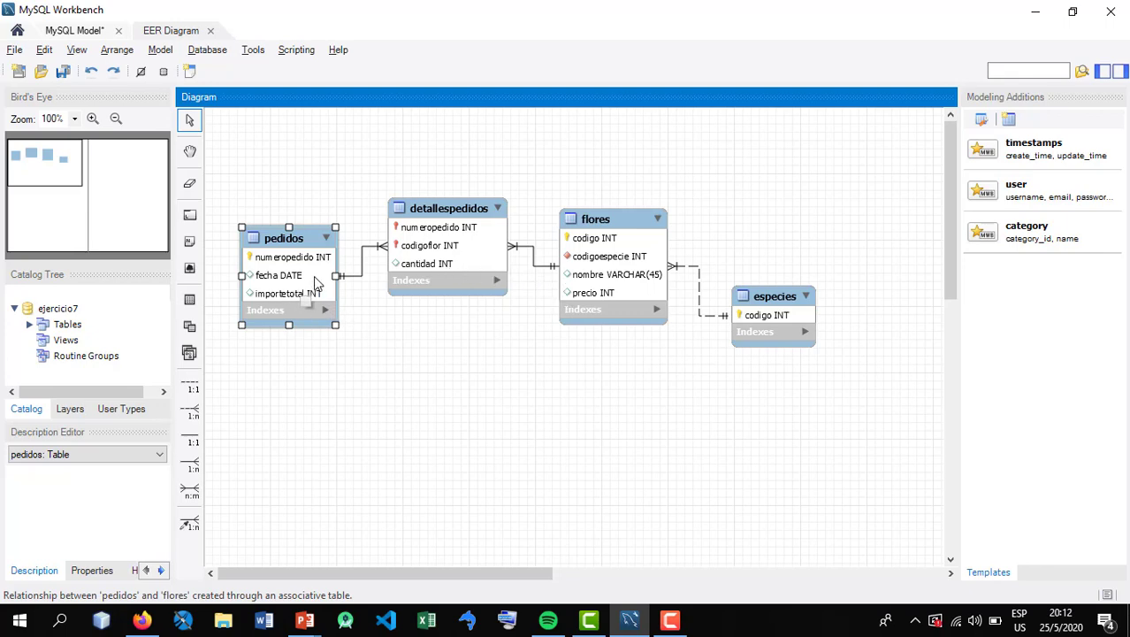
# Delete the importetotal column from pedidos and close the table editor
pyautogui.doubleClick(282, 270)
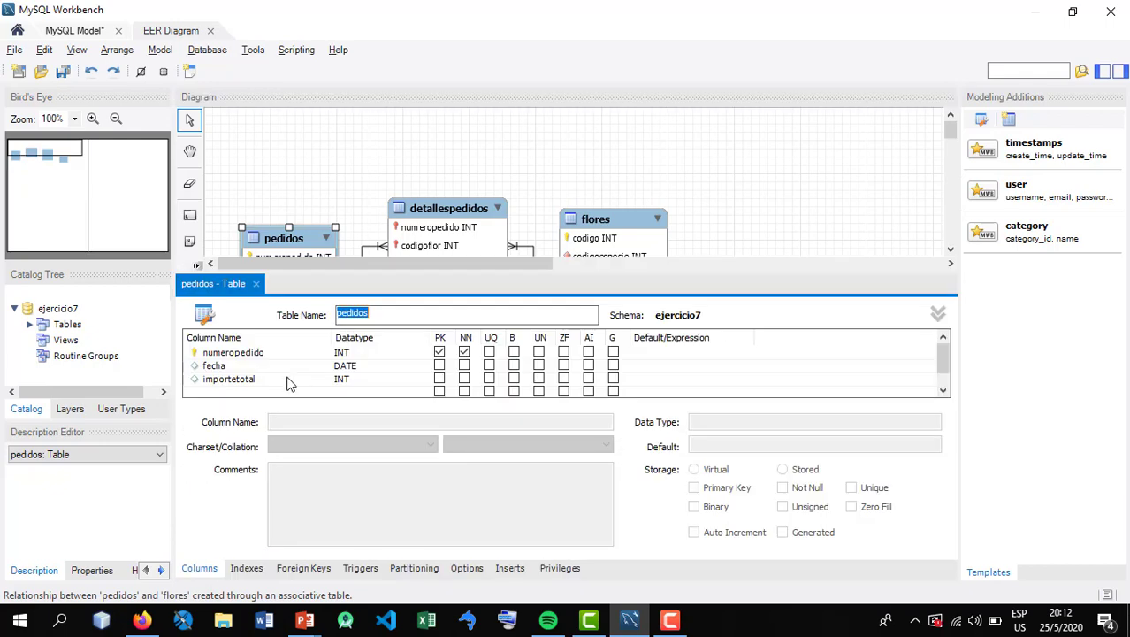
pyautogui.click(239, 380)
pyautogui.rightClick(237, 381)
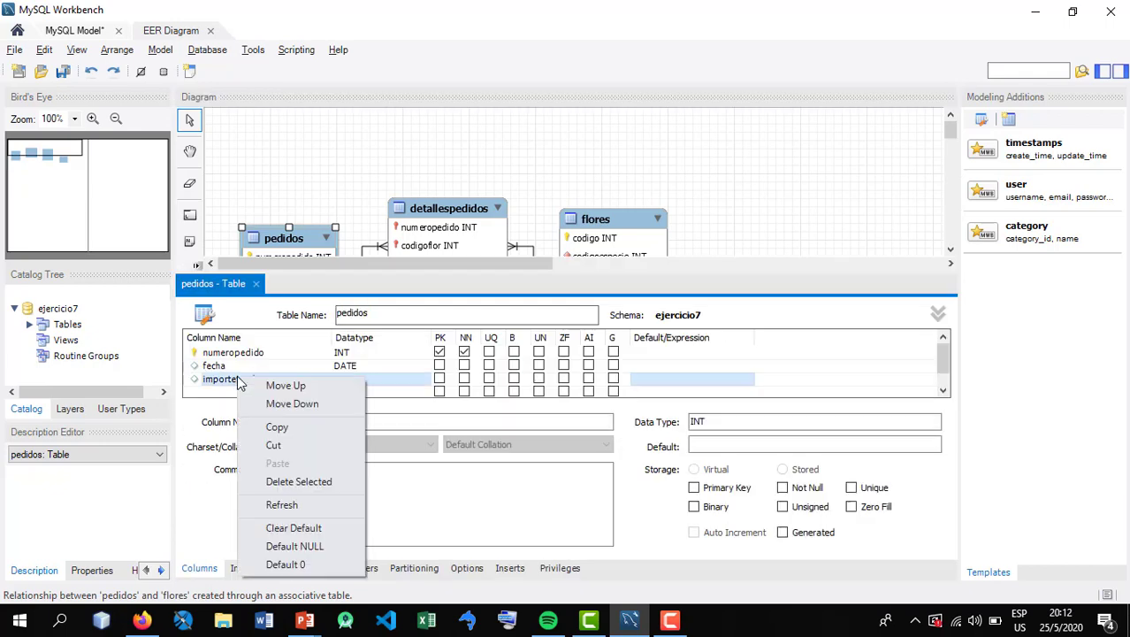
pyautogui.click(298, 481)
pyautogui.click(255, 283)
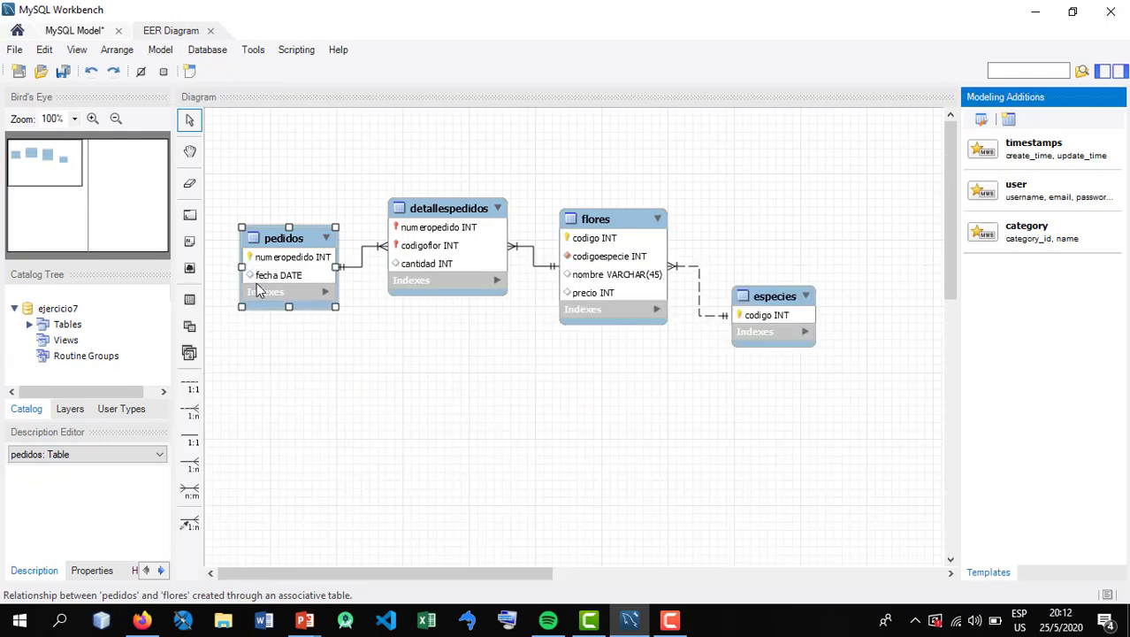
# Shift pedidos slightly up and away from detallespedidos, and nudge especies slightly toward flores
pyautogui.click(327, 391)
pyautogui.moveTo(297, 276); pyautogui.dragTo(283, 264)
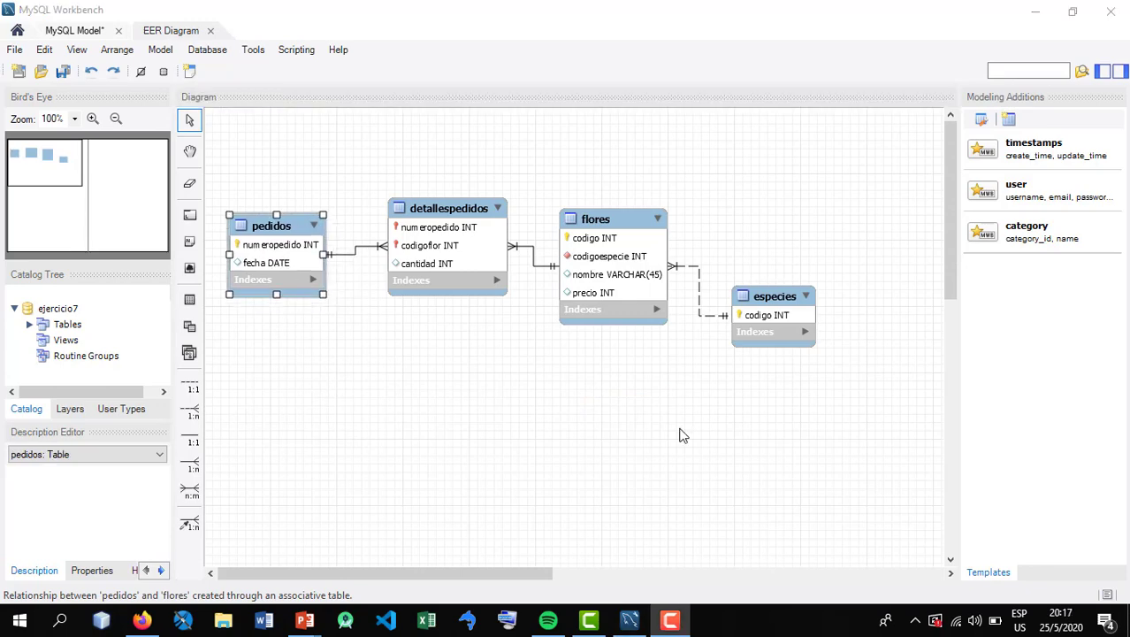
pyautogui.moveTo(785, 331); pyautogui.dragTo(779, 332)
# Check the especie attributes on the Ejercicio 7 slide in PowerPoint, and add a nombre column of type VARCHAR(45) to especies in MySQL Workbench
pyautogui.doubleClick(764, 298)
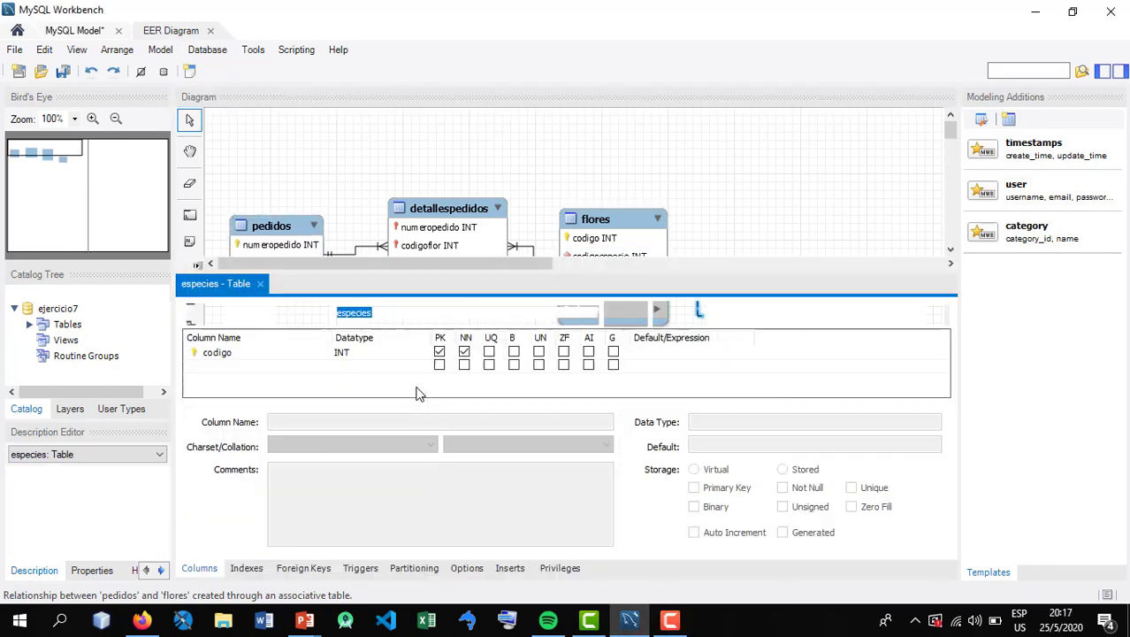
pyautogui.click(303, 620)
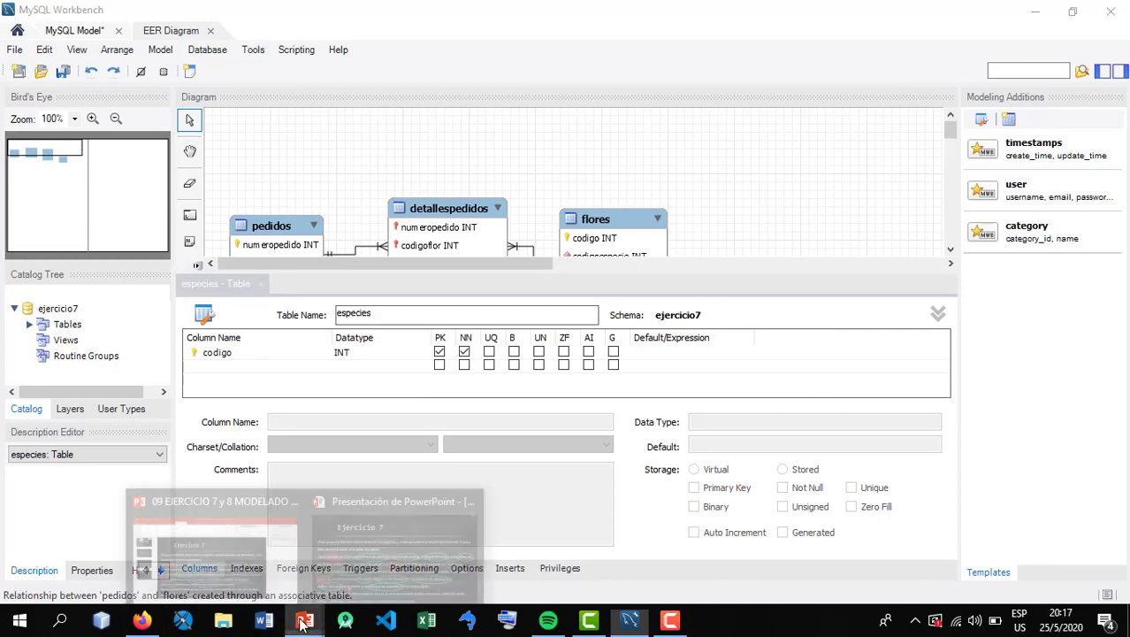
pyautogui.click(408, 536)
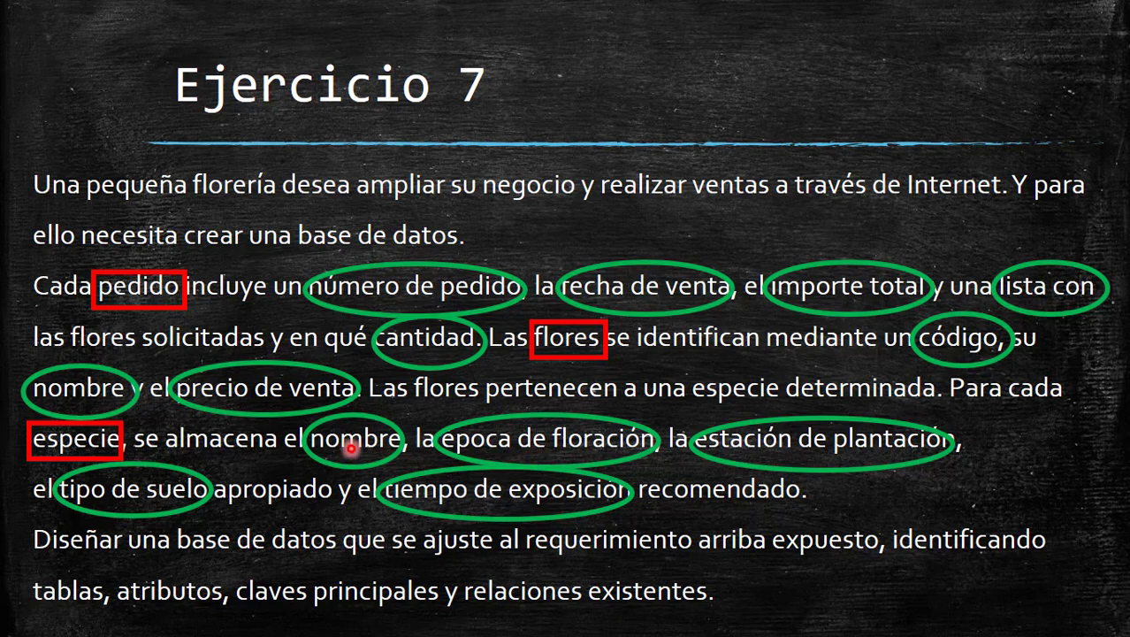
pyautogui.hotkey('alt', 'Tab')
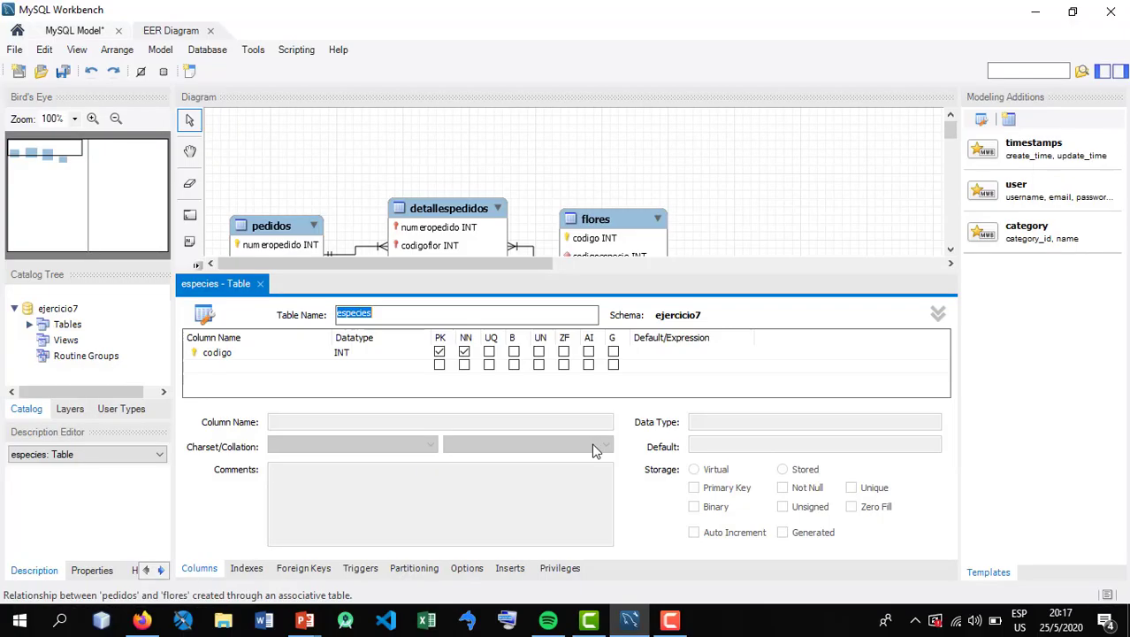
pyautogui.click(251, 366)
pyautogui.write('n')
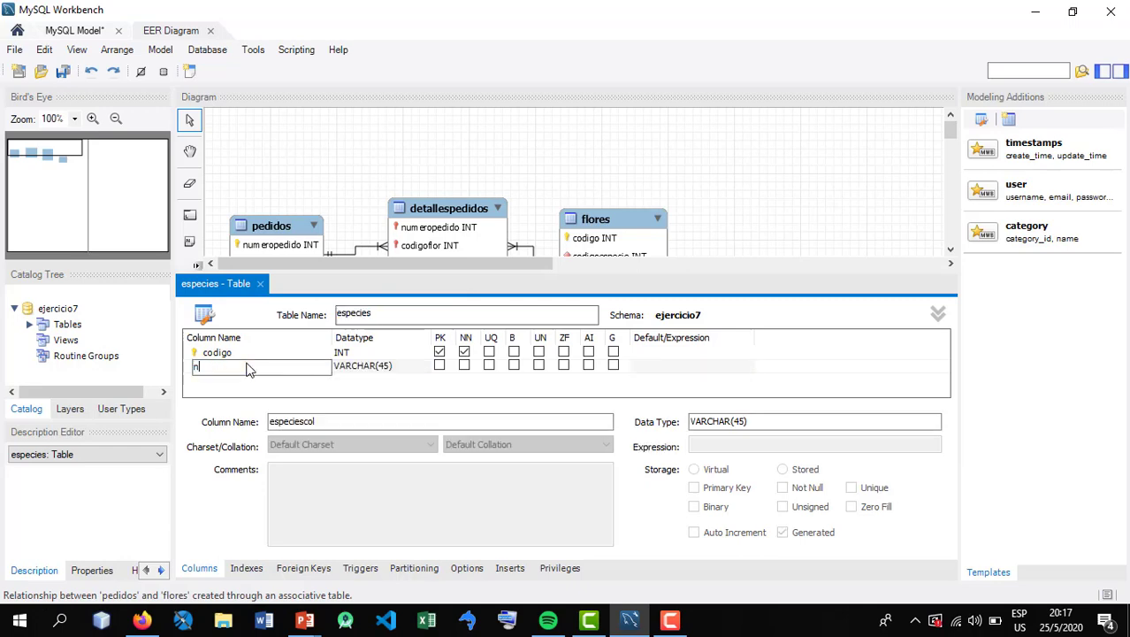
pyautogui.write('ombre')
pyautogui.press('Tab')
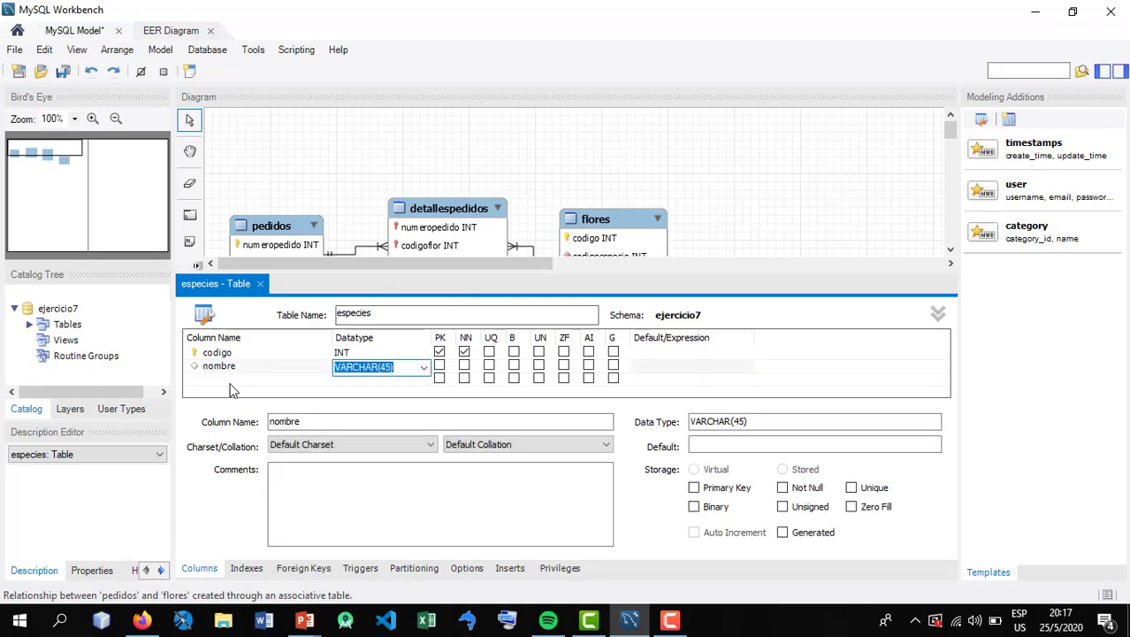
# Add an epoca column of type VARCHAR(45) to the especies table
pyautogui.click(222, 380)
pyautogui.click(223, 380)
pyautogui.write('ep')
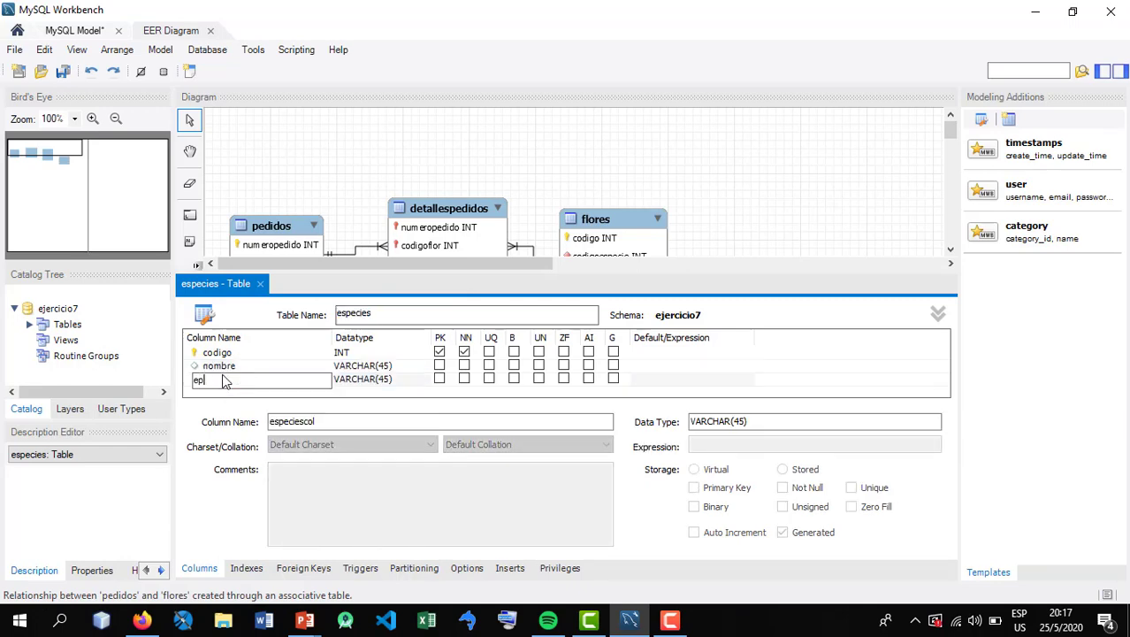
pyautogui.write('oca')
pyautogui.press('Tab')
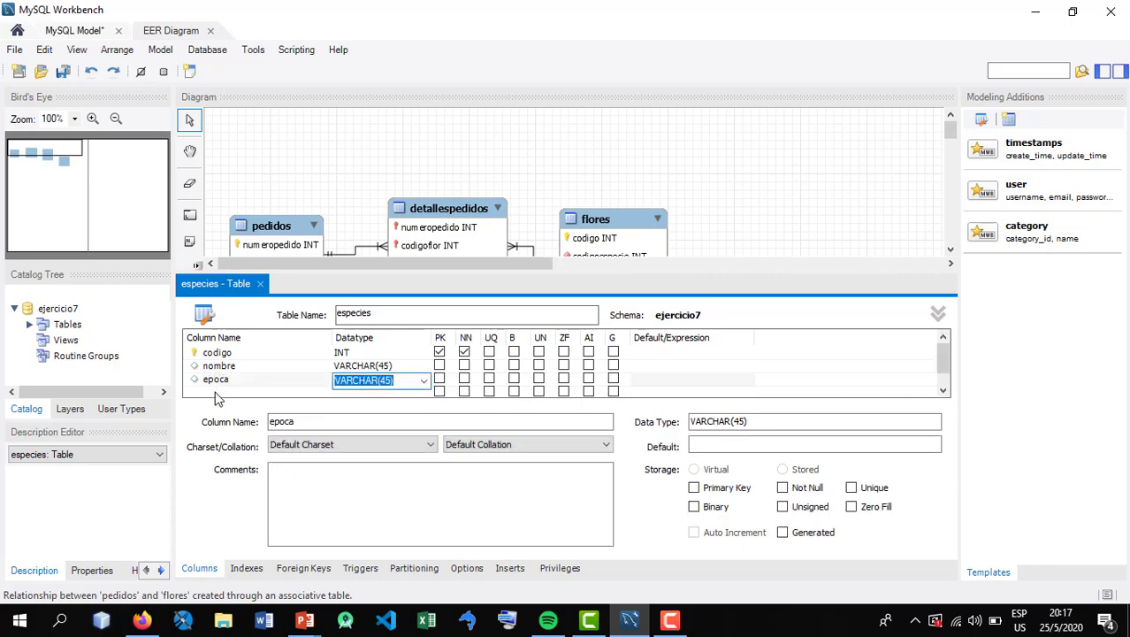
# Check the especie attributes on the Ejercicio 7 slide in PowerPoint, and add an estacion column of type VARCHAR(45) to especies in MySQL Workbench
pyautogui.doubleClick(217, 395)
pyautogui.hotkey('alt', 'Tab')
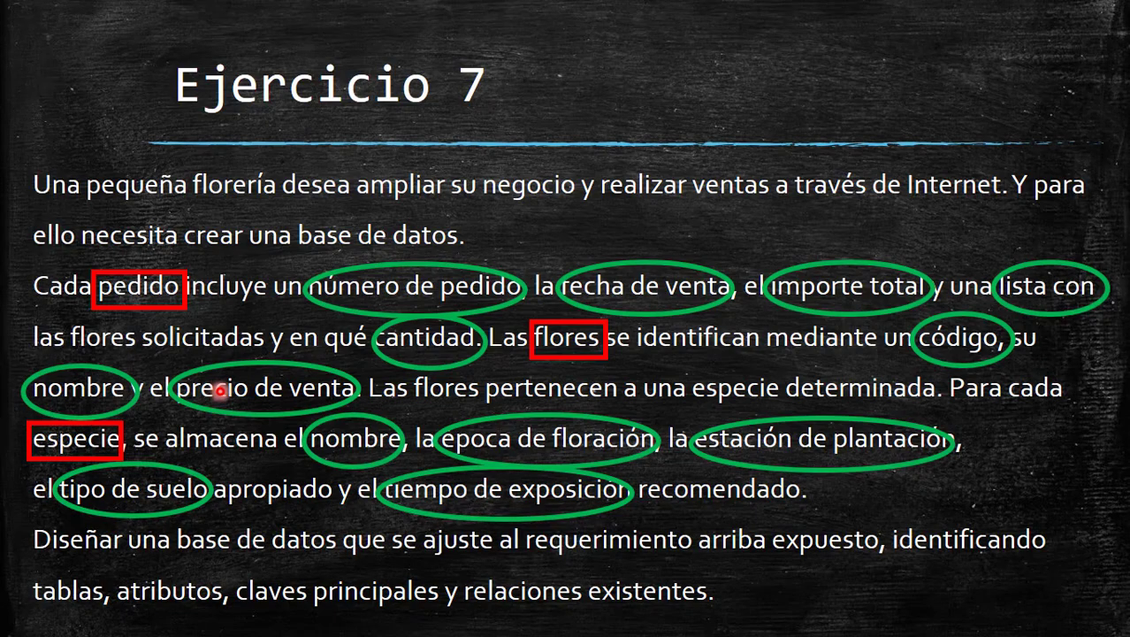
pyautogui.hotkey('alt', 'Tab')
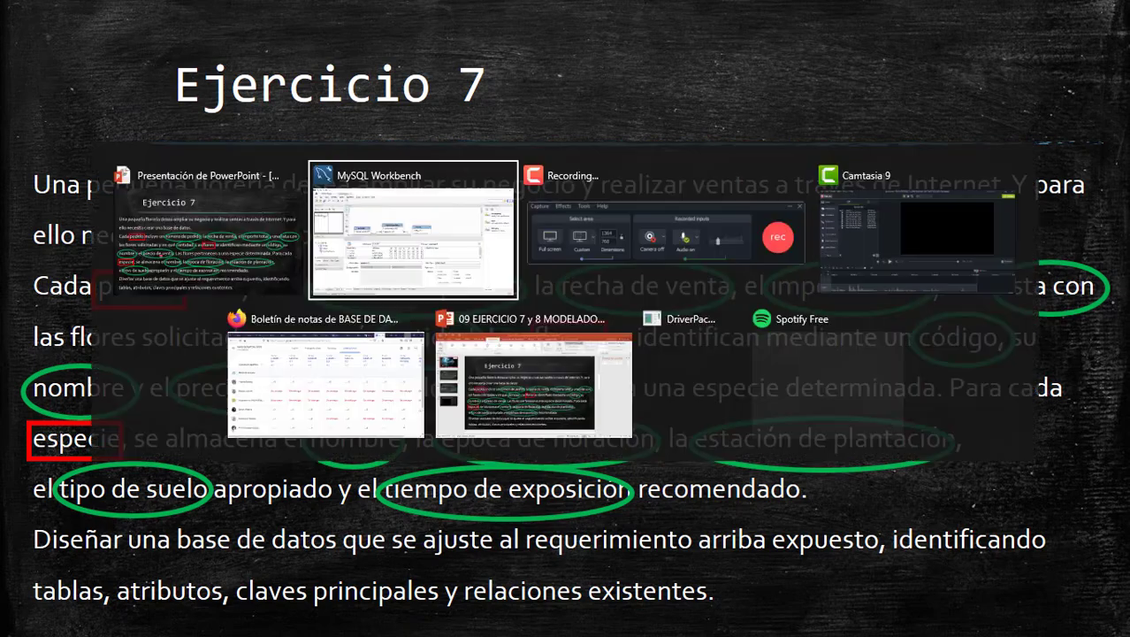
pyautogui.write('estacion')
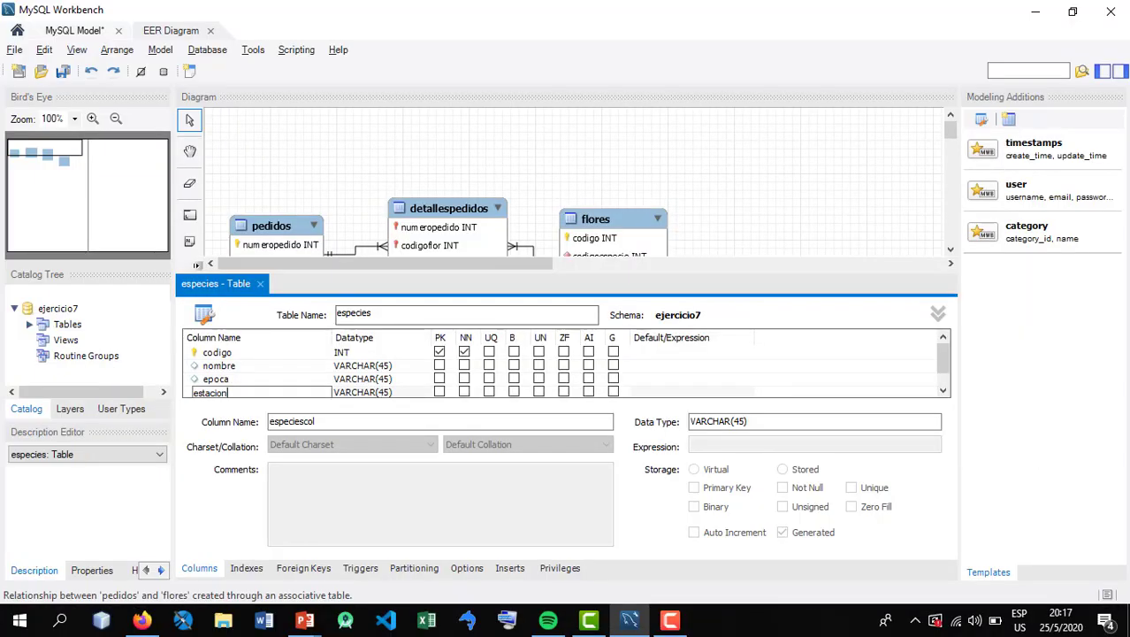
pyautogui.press('Tab')
# Consult the Ejercicio 7 slide in PowerPoint again, and add a tiposuelo column of type VARCHAR(45) to especies in MySQL Workbench
pyautogui.doubleClick(226, 394)
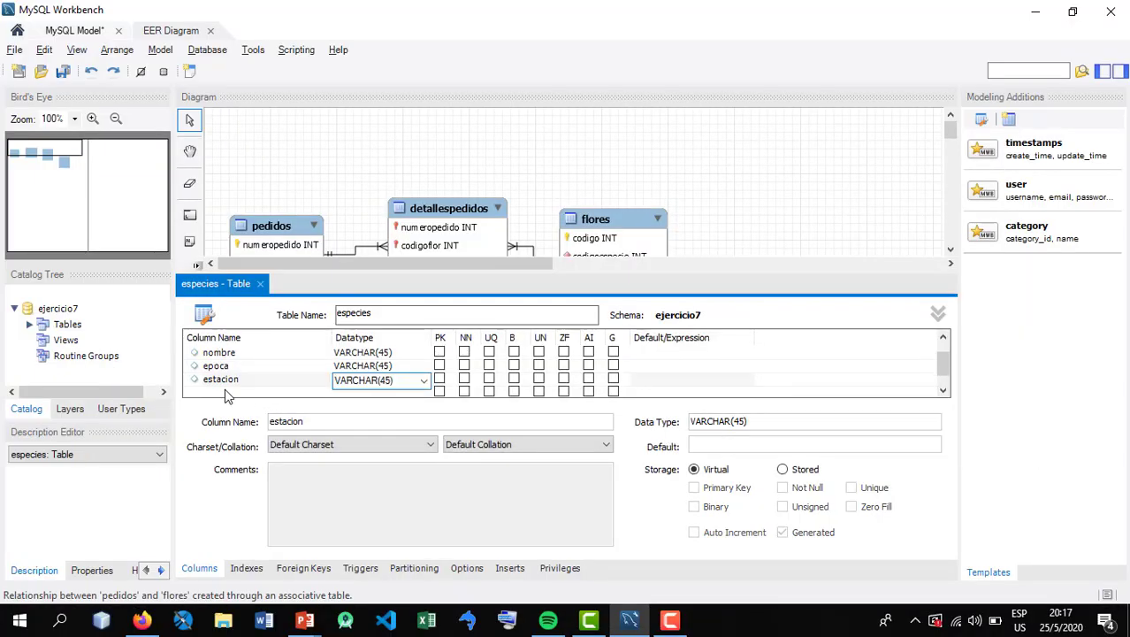
pyautogui.hotkey('alt', 'Tab')
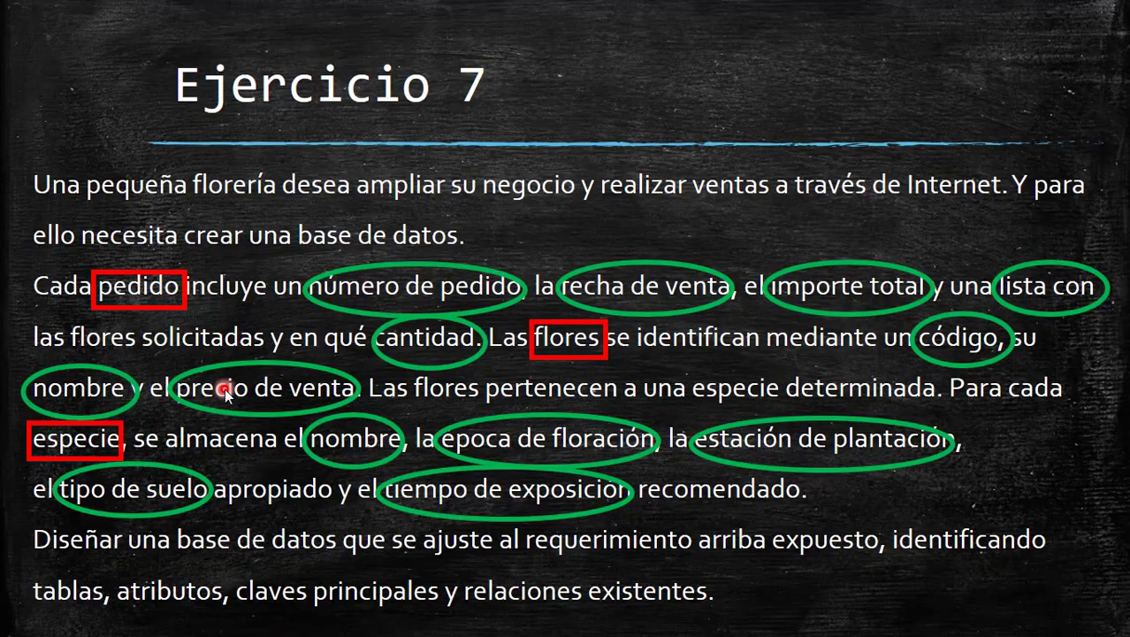
pyautogui.hotkey('alt', 'Tab')
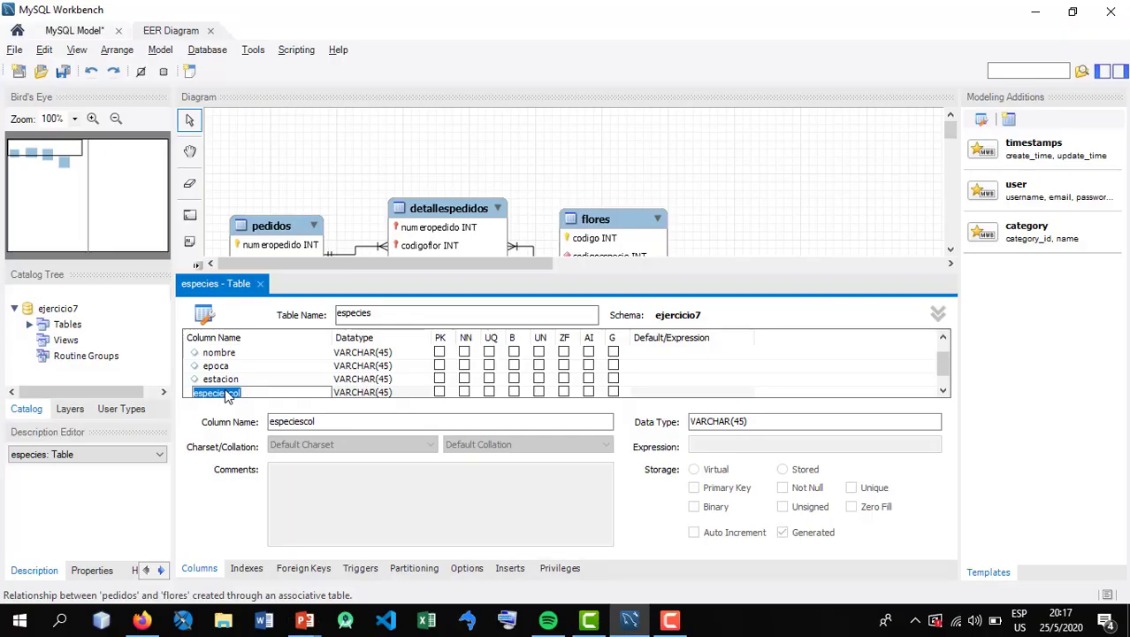
pyautogui.write('tiposuelo')
pyautogui.press('Tab')
# Check the last especie attribute on the PowerPoint slide, add a tiempoexposicion column of type INT to especies in MySQL Workbench, and close the table editor
pyautogui.hotkey('alt', 'Tab')
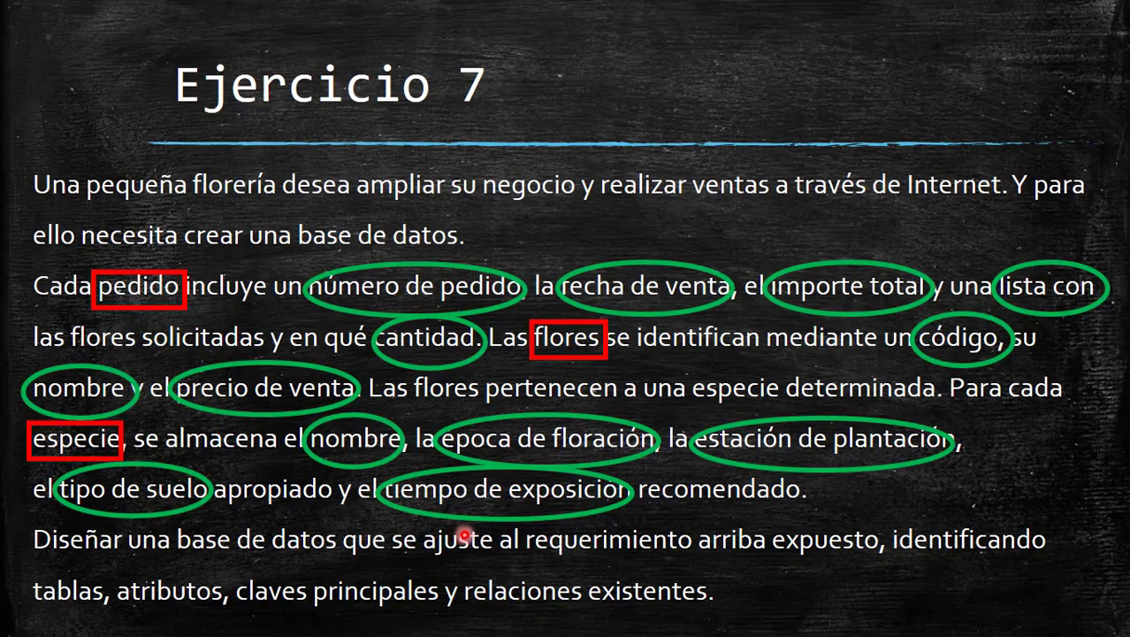
pyautogui.hotkey('alt', 'Tab')
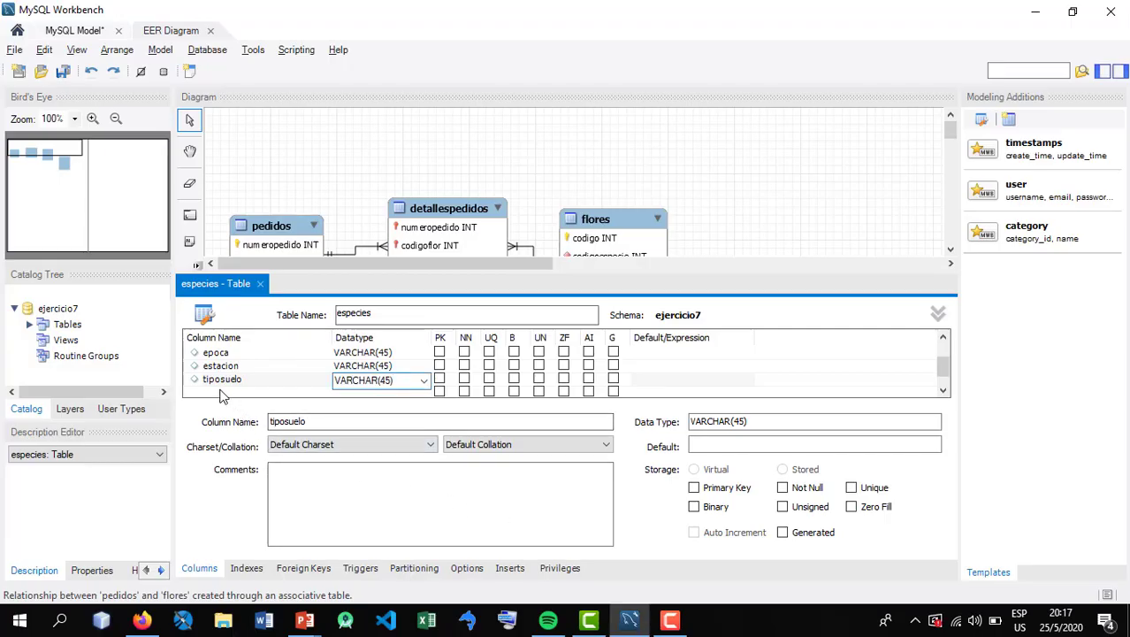
pyautogui.click(221, 393)
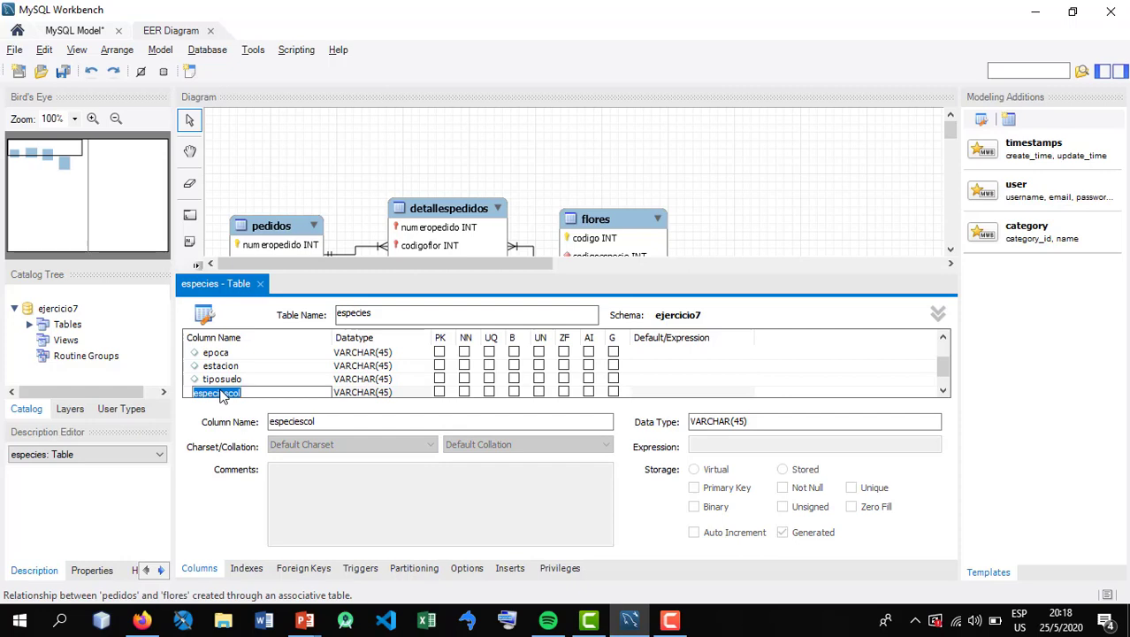
pyautogui.press('BackSpace')
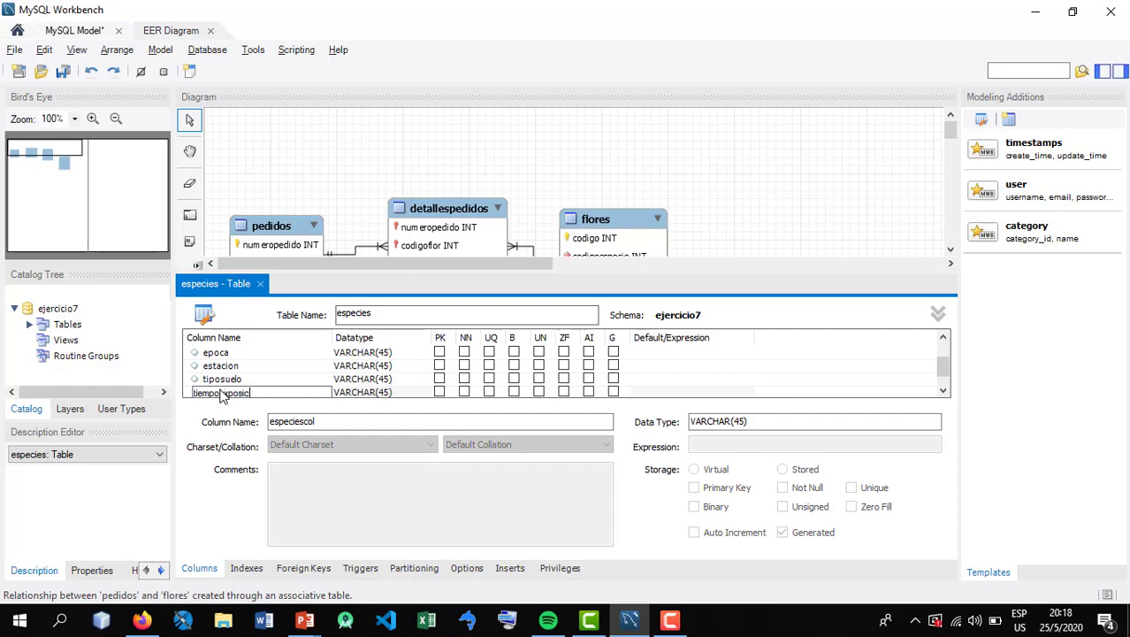
pyautogui.press('Tab')
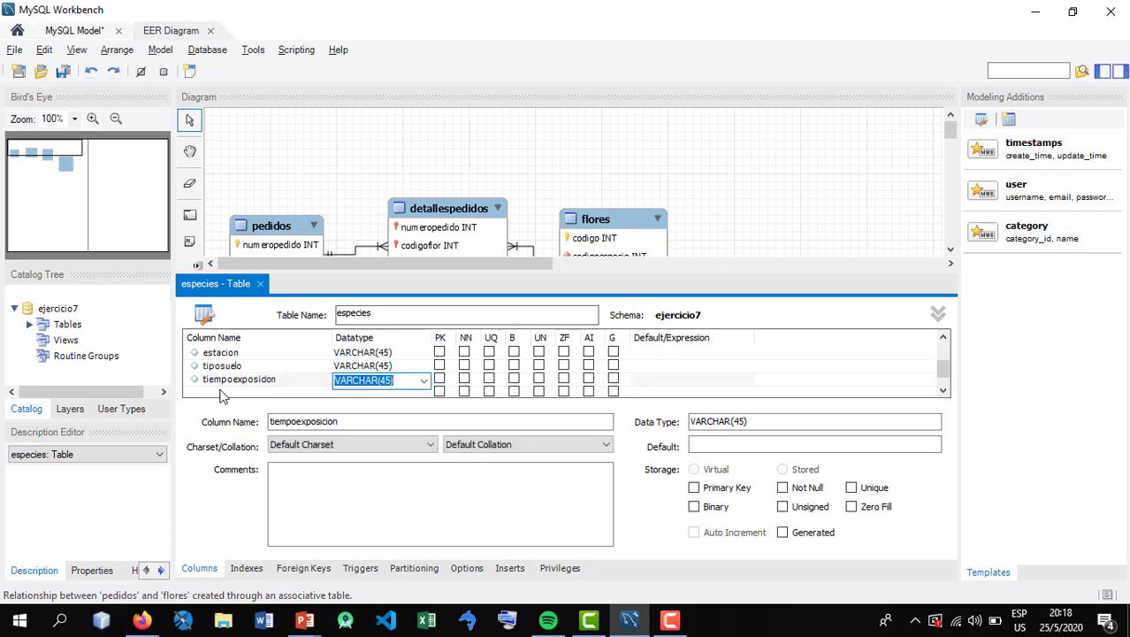
pyautogui.write('int')
pyautogui.press('Return')
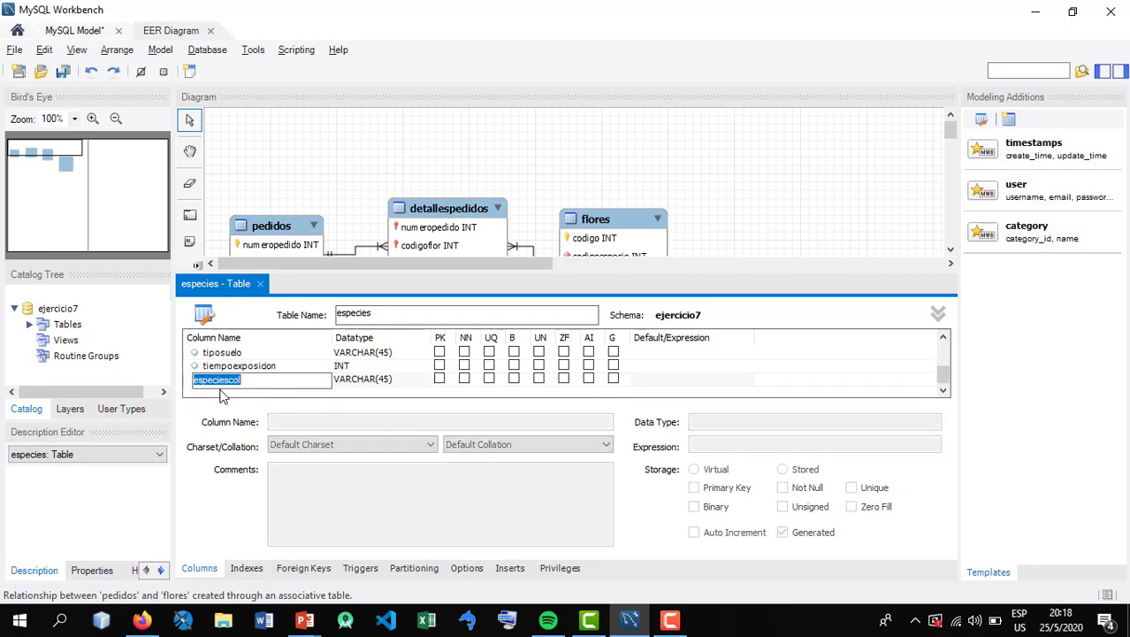
pyautogui.press('BackSpace')
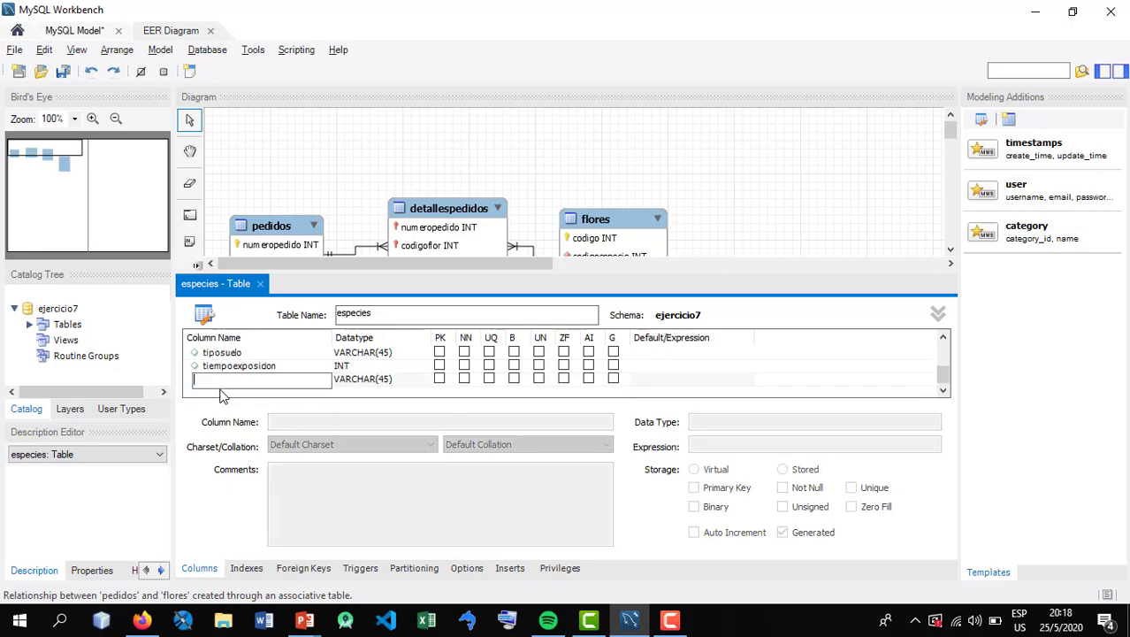
pyautogui.press('Escape')
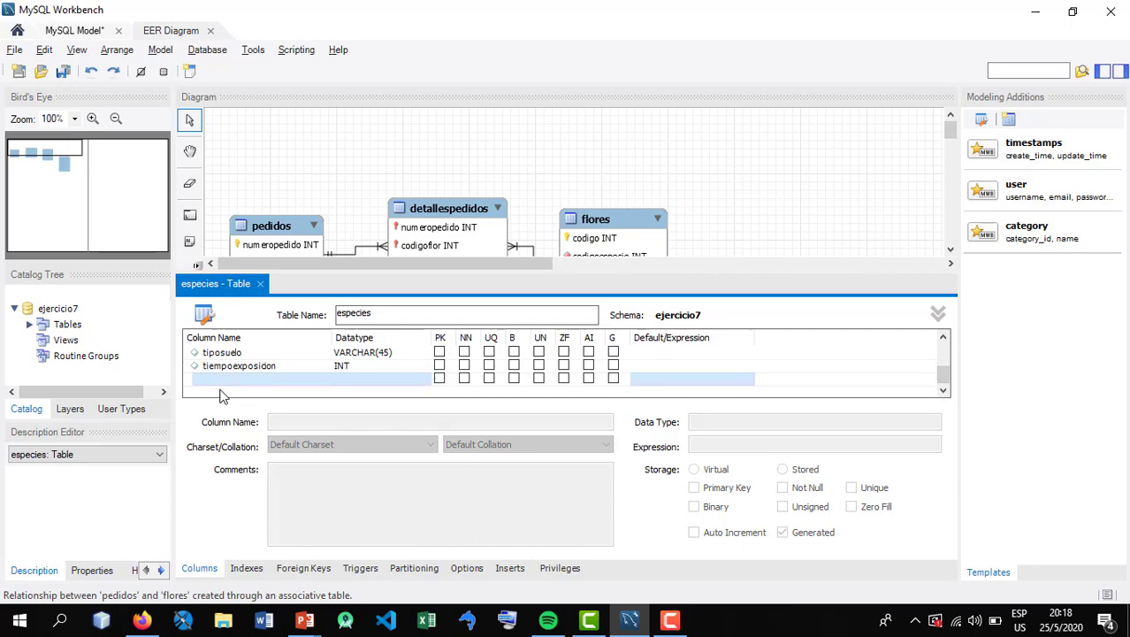
pyautogui.click(261, 284)
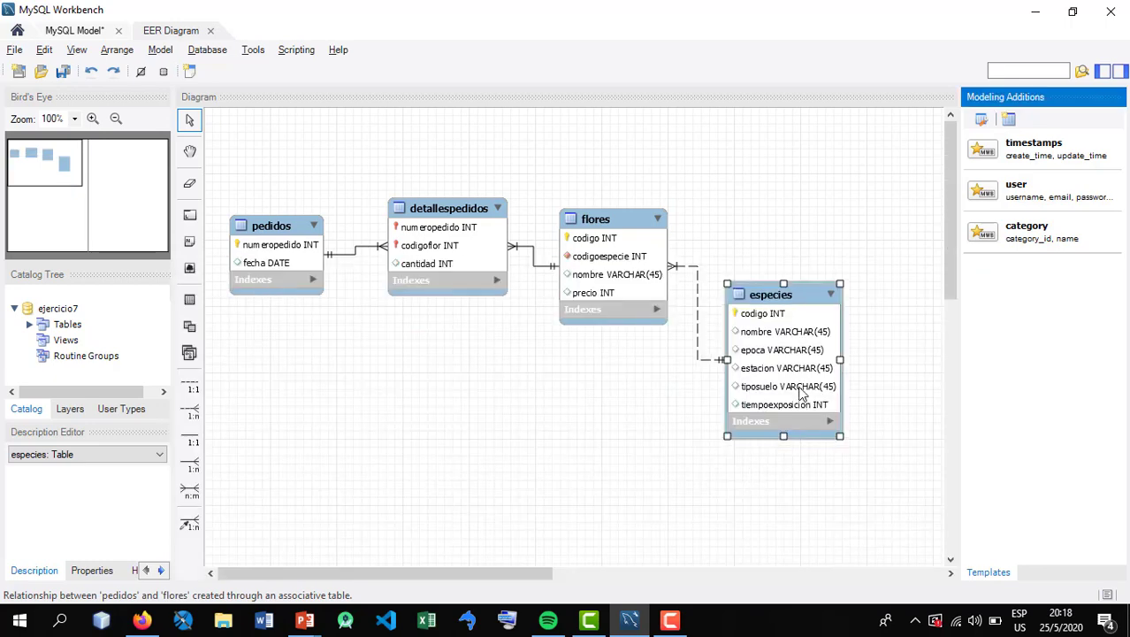
# Rearrange the diagram with flores and pedidos lower, detallespedidos higher between them, and especies slightly higher beside flores
pyautogui.click(752, 350)
pyautogui.moveTo(624, 281); pyautogui.dragTo(607, 363)
pyautogui.moveTo(460, 259); pyautogui.dragTo(475, 226)
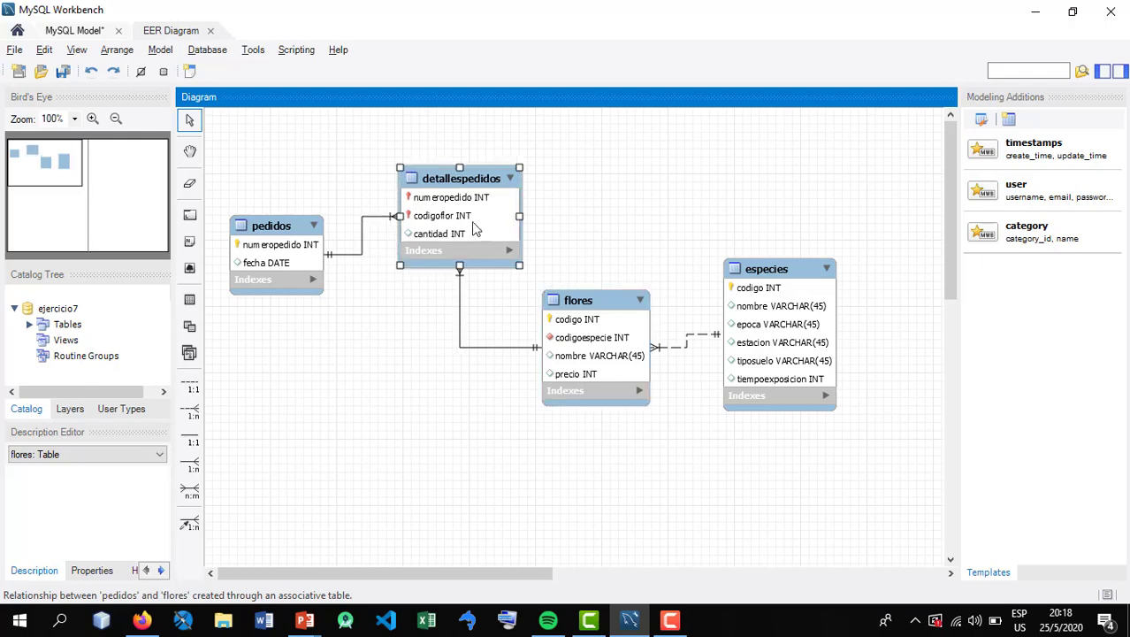
pyautogui.moveTo(299, 237); pyautogui.dragTo(323, 330)
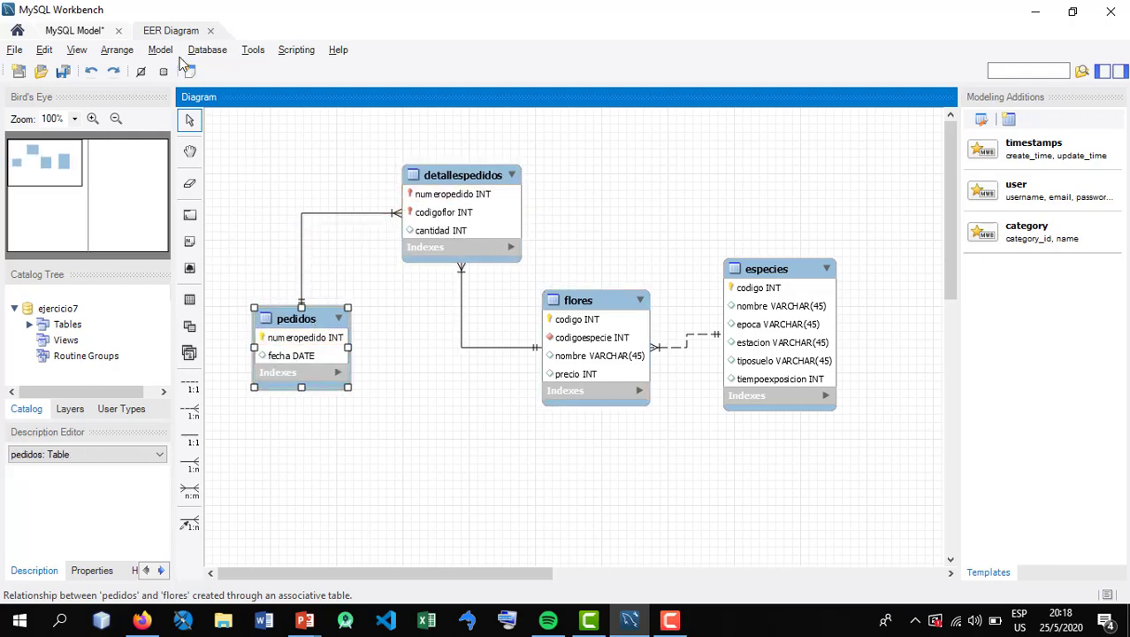
pyautogui.click(306, 173)
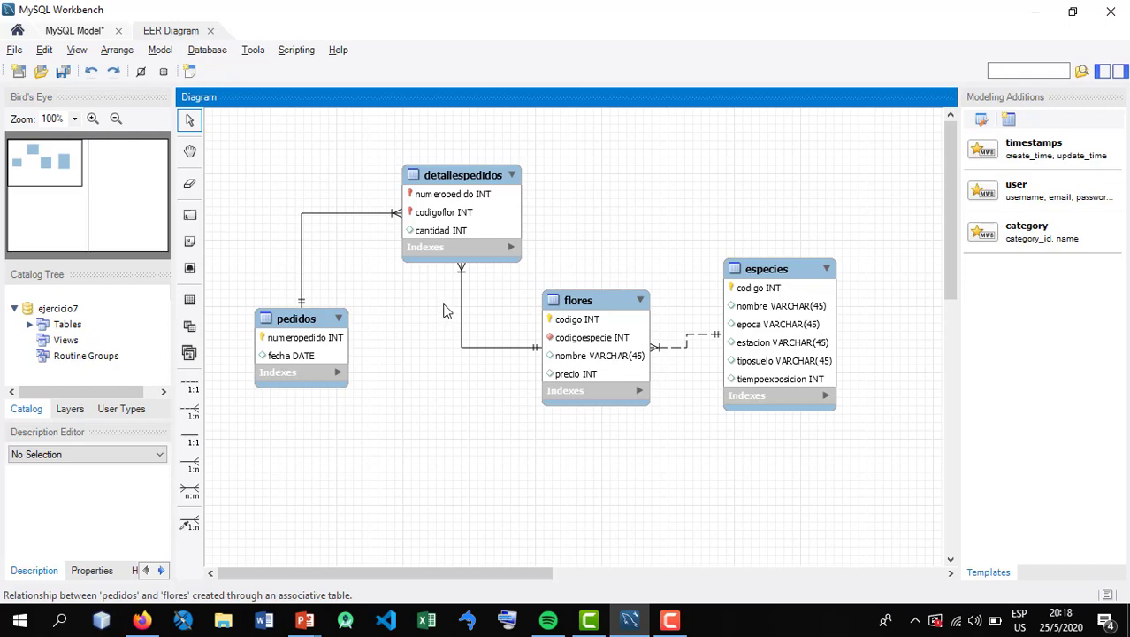
# Shift detallespedidos closer to pedidos and raise especies above the level of flores
pyautogui.moveTo(442, 177); pyautogui.dragTo(392, 191)
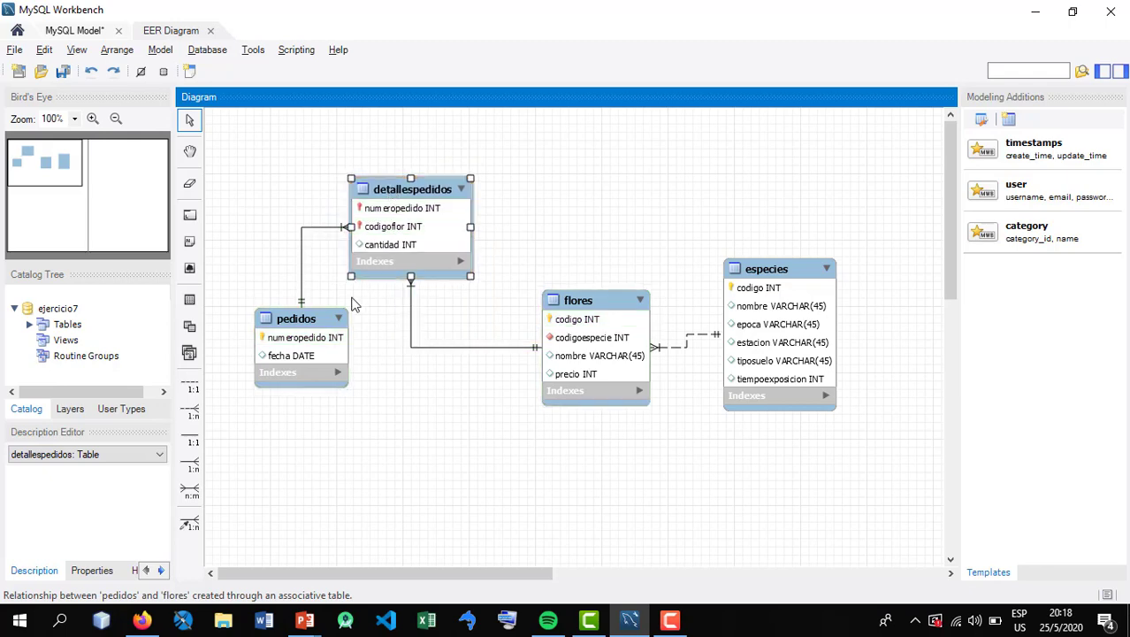
pyautogui.click(384, 425)
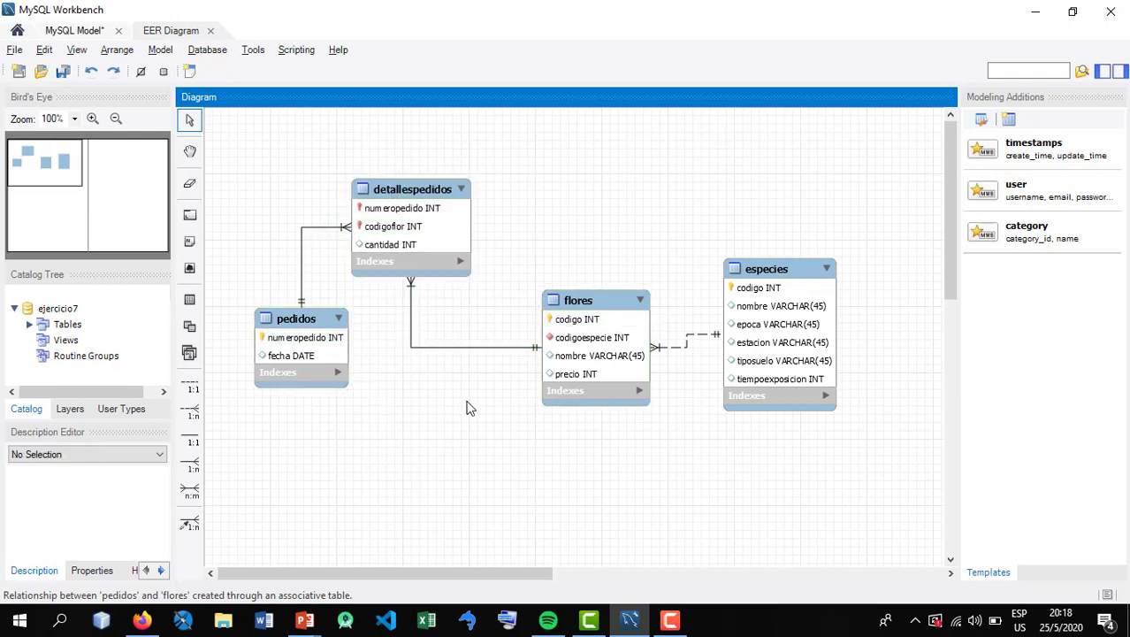
pyautogui.moveTo(786, 317); pyautogui.dragTo(769, 244)
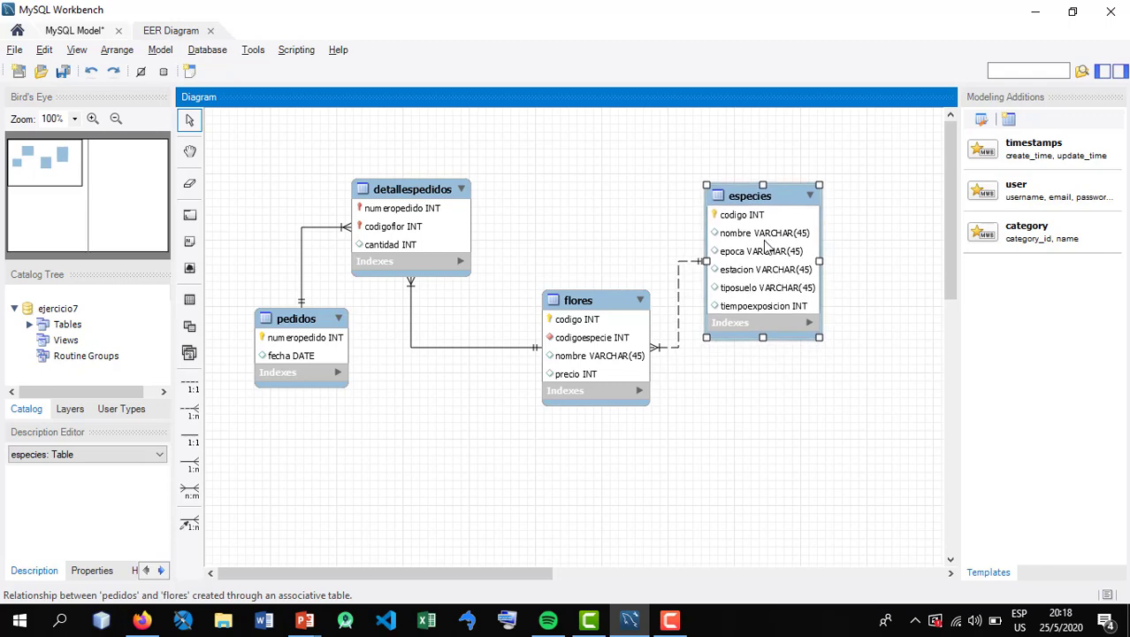
pyautogui.click(475, 305)
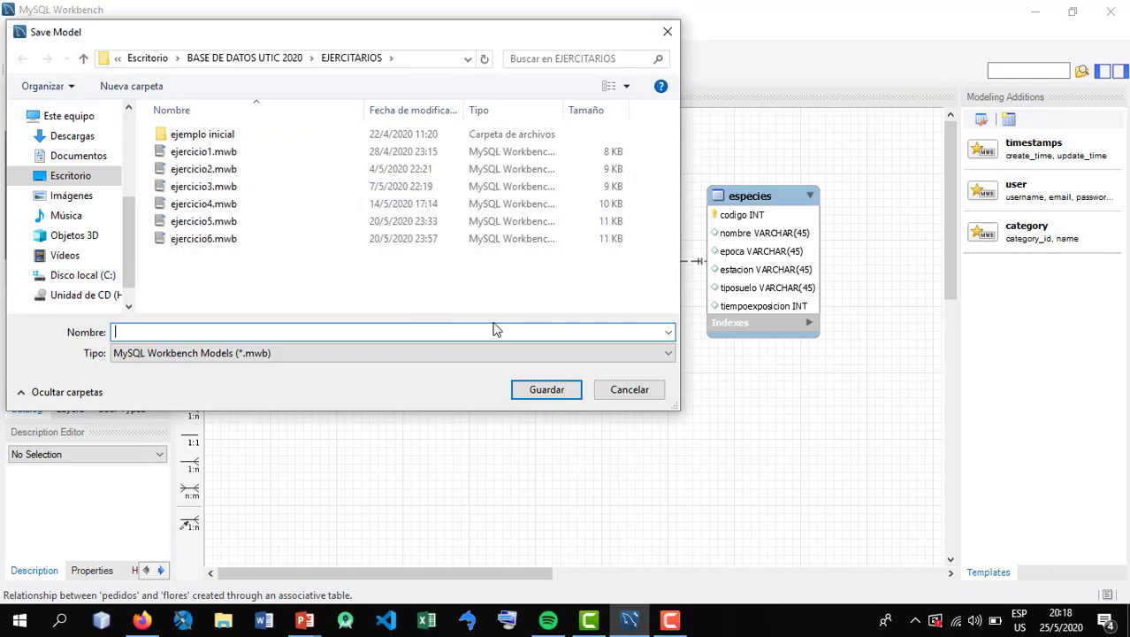
# Save the model as ejercicio7.mwb in the EJERCITARIOS folder
pyautogui.click(203, 238)
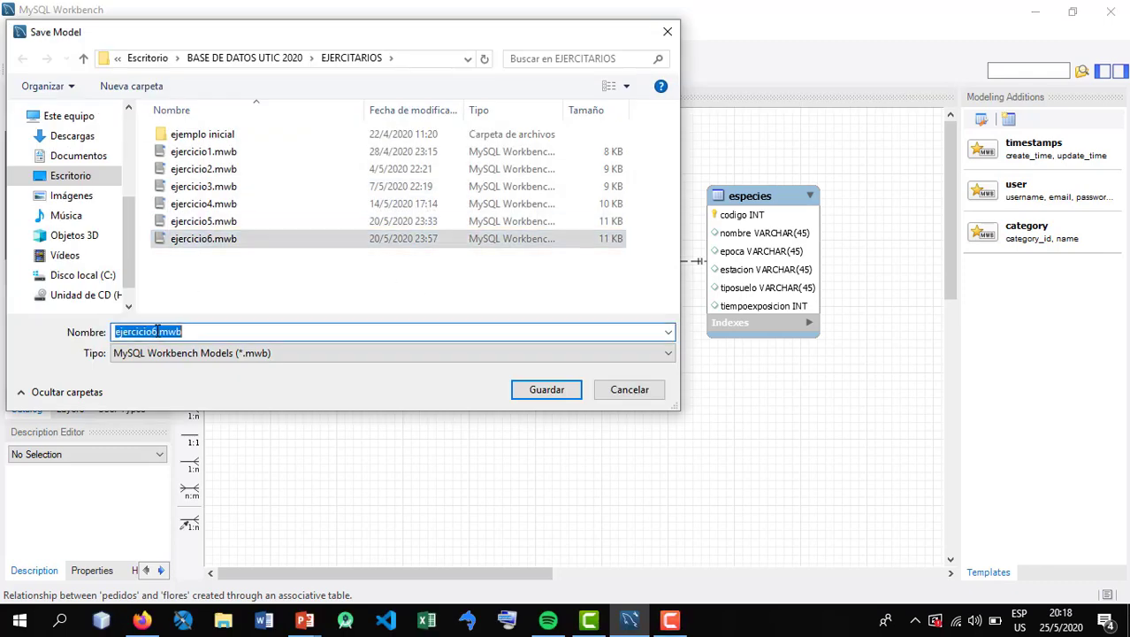
pyautogui.click(156, 330)
pyautogui.press('BackSpace')
pyautogui.write('7')
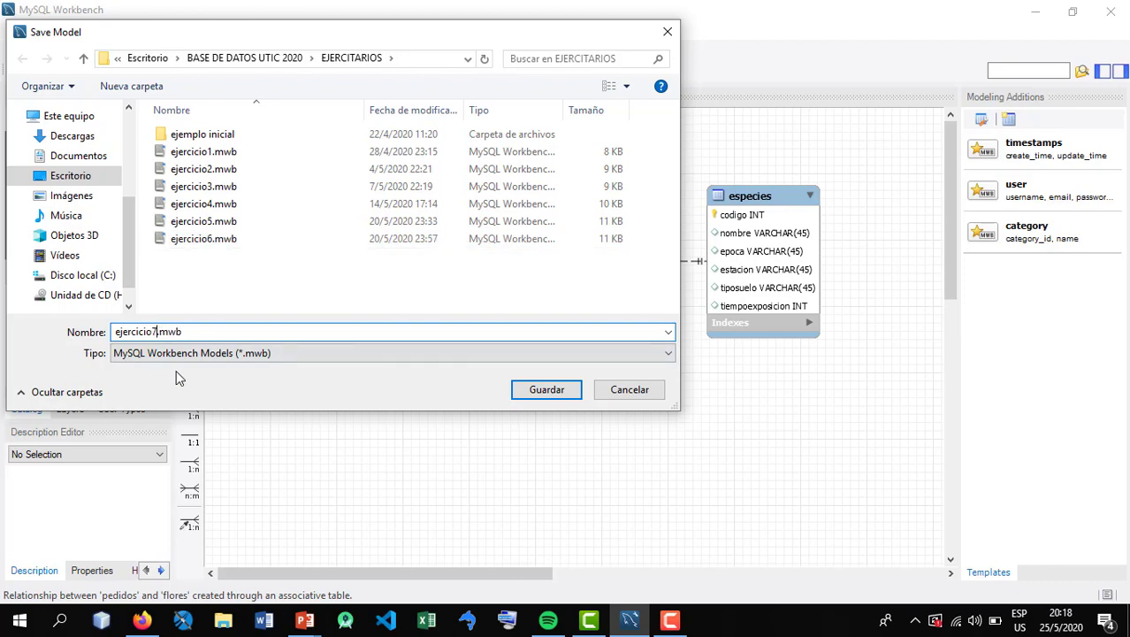
pyautogui.click(557, 389)
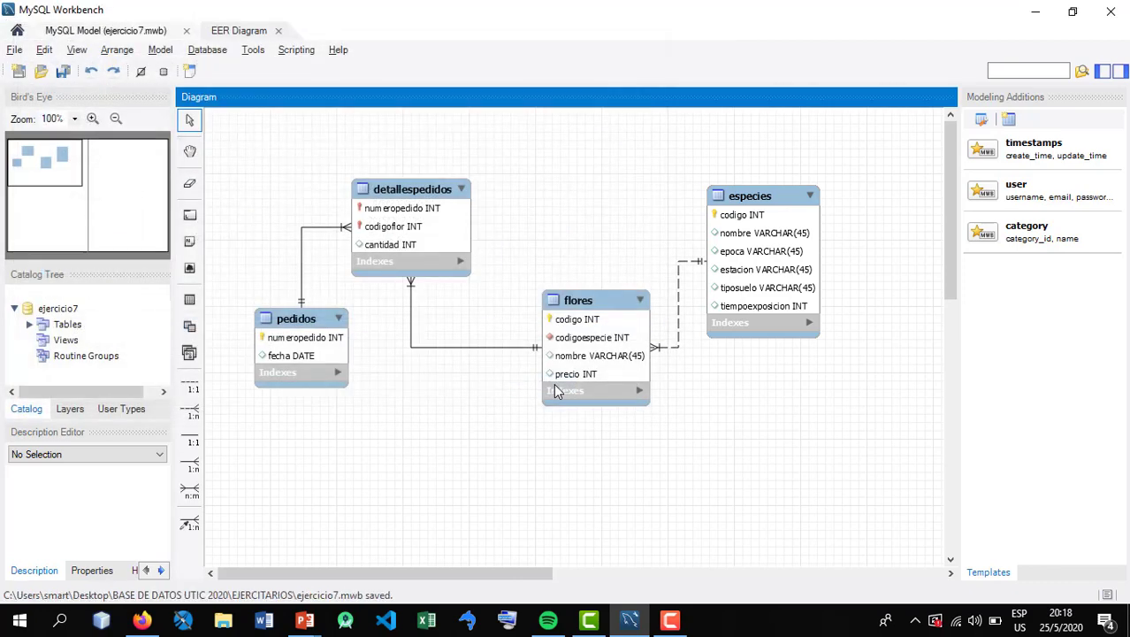
# Close the EER diagram and the ejercicio7 model
pyautogui.moveTo(824, 443); pyautogui.dragTo(263, 190)
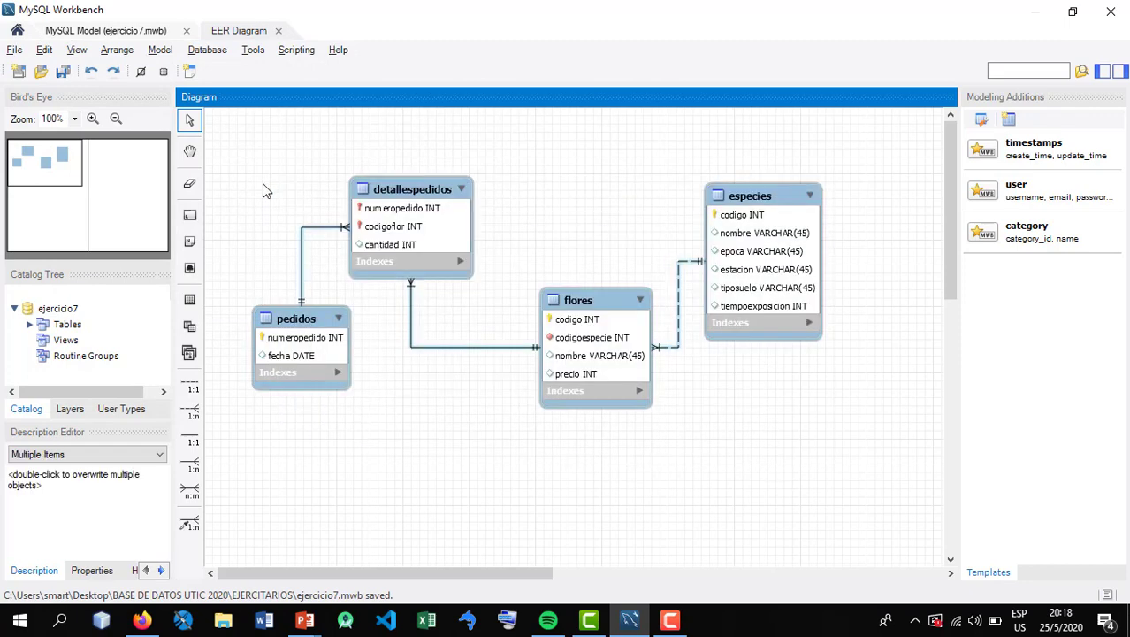
pyautogui.click(556, 235)
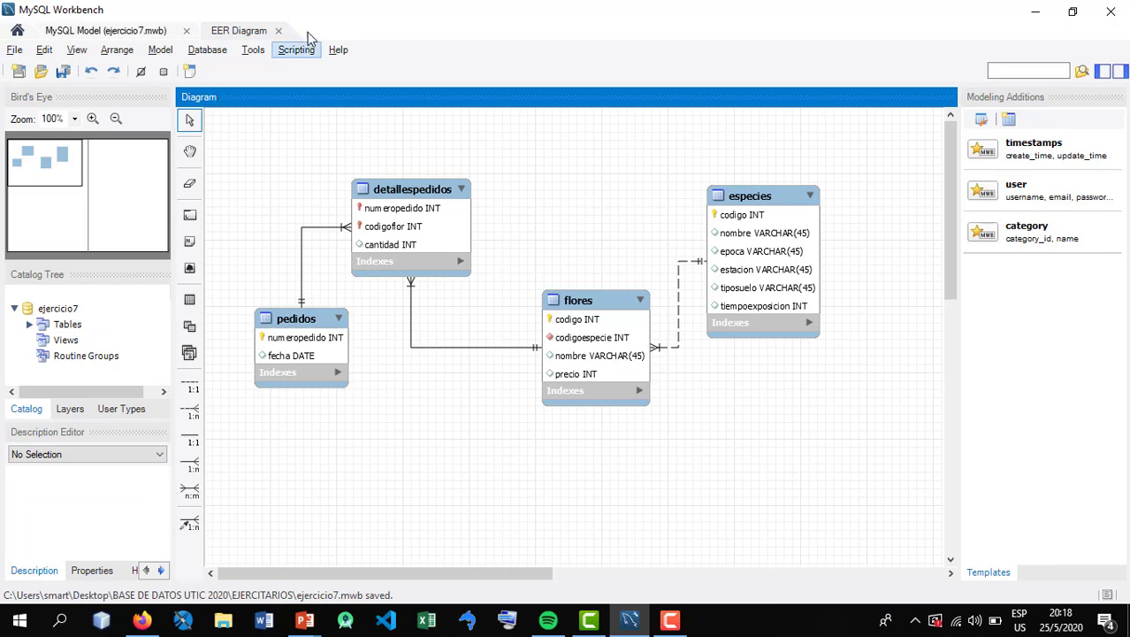
pyautogui.click(279, 31)
pyautogui.click(187, 31)
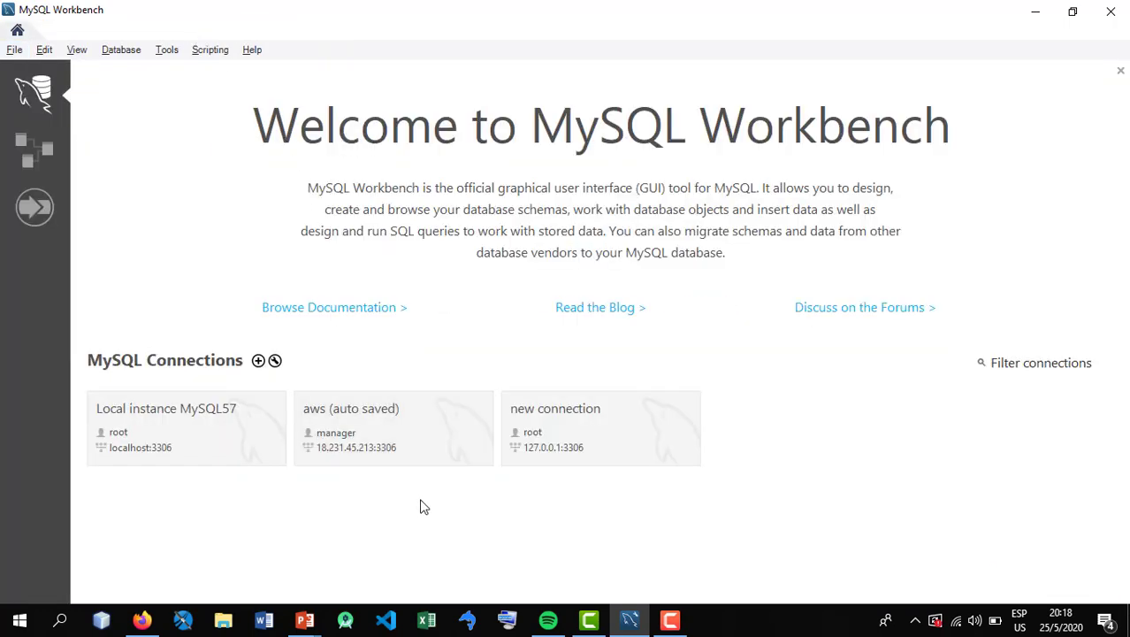
# Switch to the PowerPoint slide show and advance to the Ejercicio 8 slide
pyautogui.moveTo(304, 620)
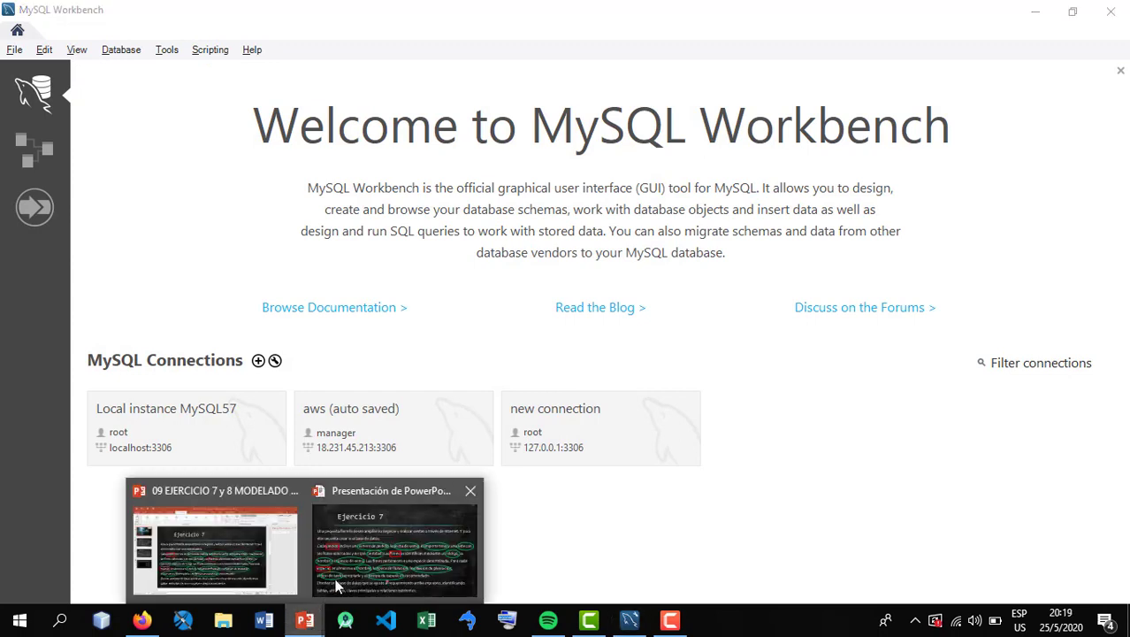
pyautogui.click(365, 553)
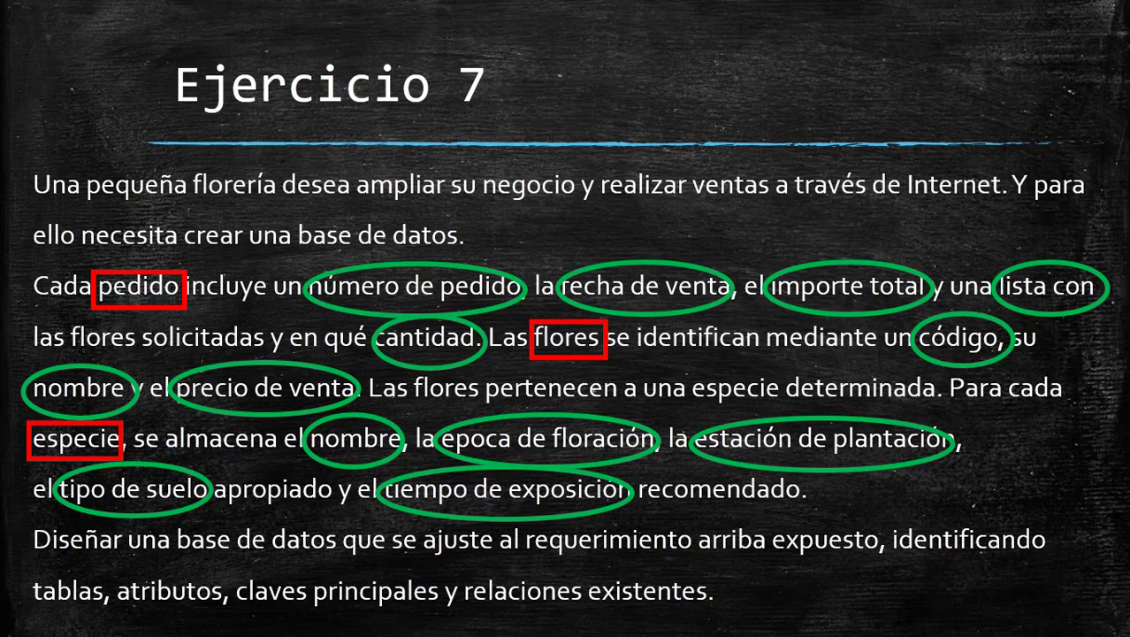
pyautogui.press('Right')
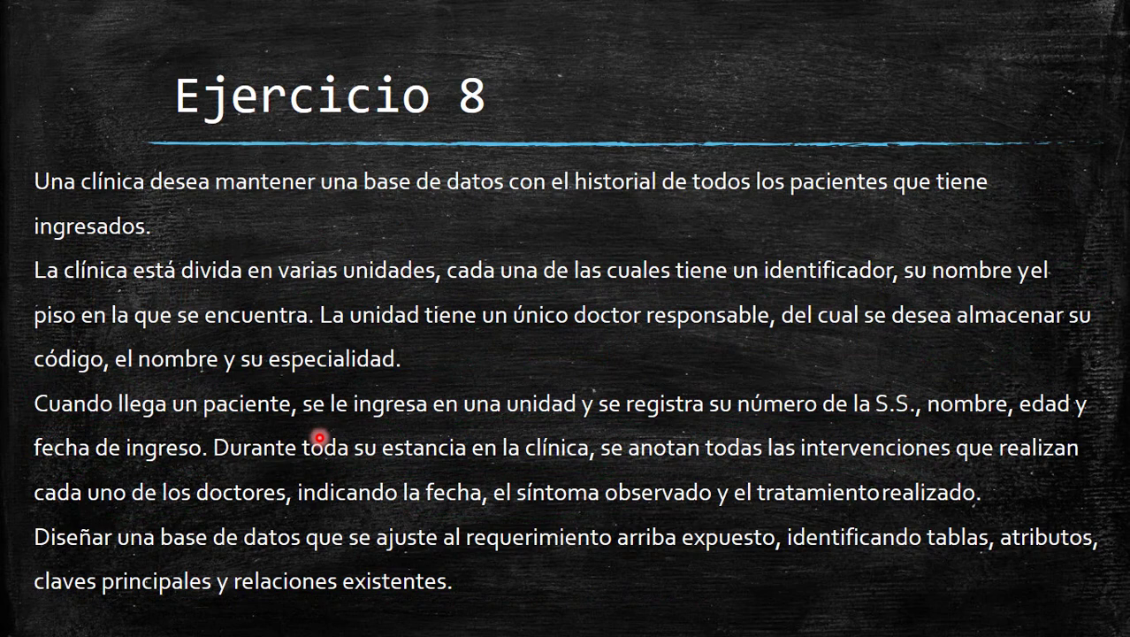
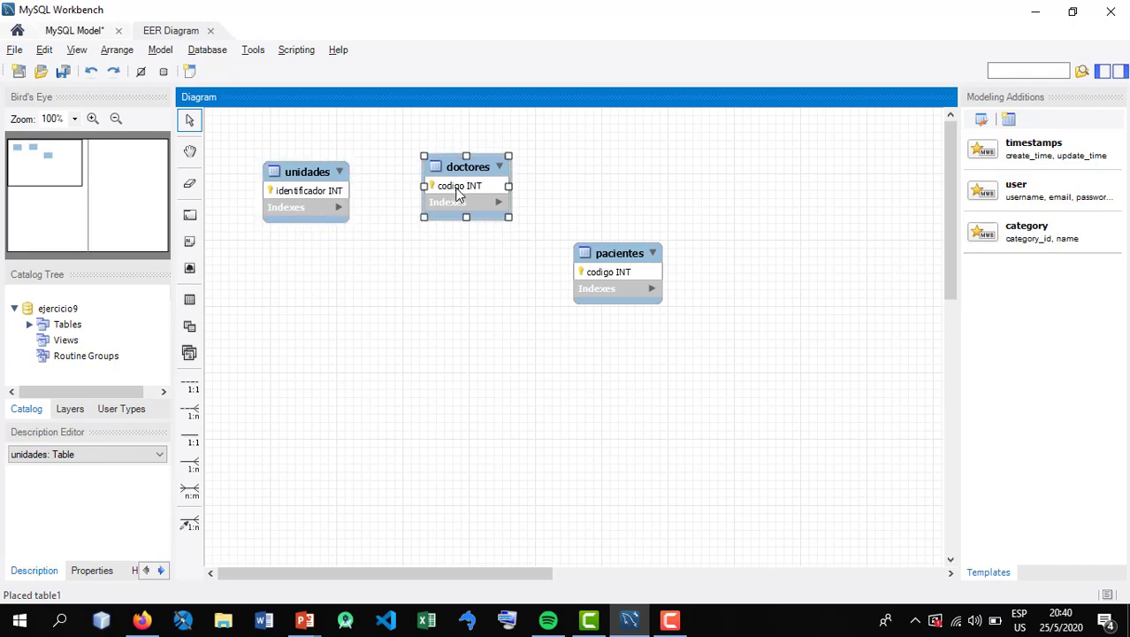
# Reposition the unidades and doctores tables side by side at roughly the same height, with unidades before doctores
pyautogui.moveTo(323, 191); pyautogui.dragTo(323, 204)
pyautogui.moveTo(428, 204)
pyautogui.mouseDown()
pyautogui.moveTo(434, 191)
pyautogui.moveTo(433, 206)
pyautogui.mouseUp()
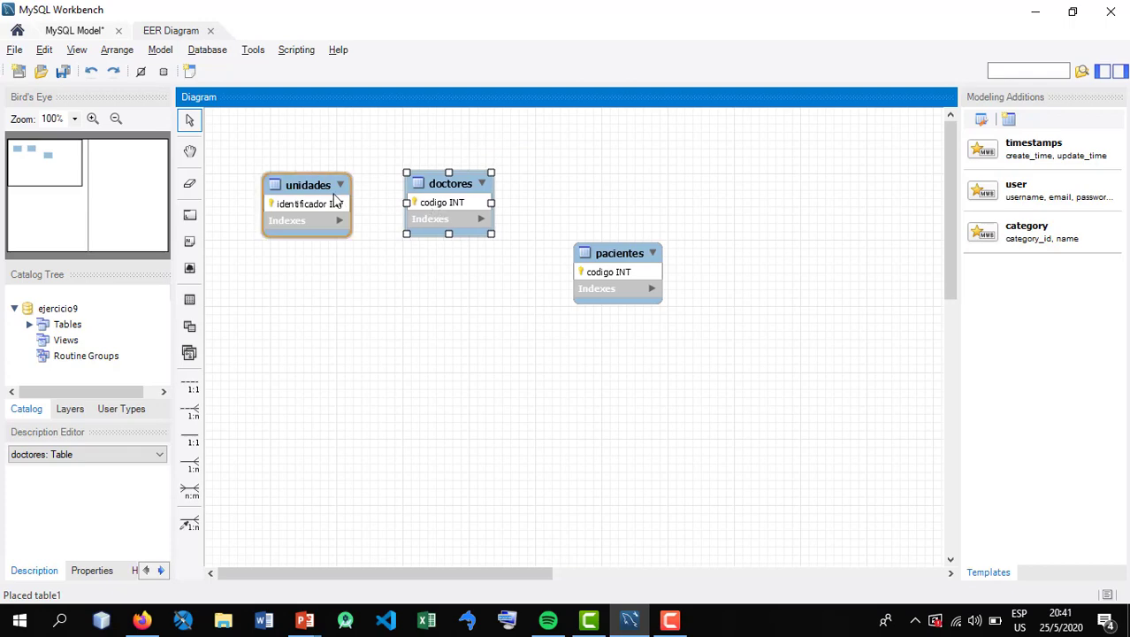
pyautogui.moveTo(338, 202); pyautogui.dragTo(318, 199)
pyautogui.moveTo(432, 203); pyautogui.dragTo(407, 196)
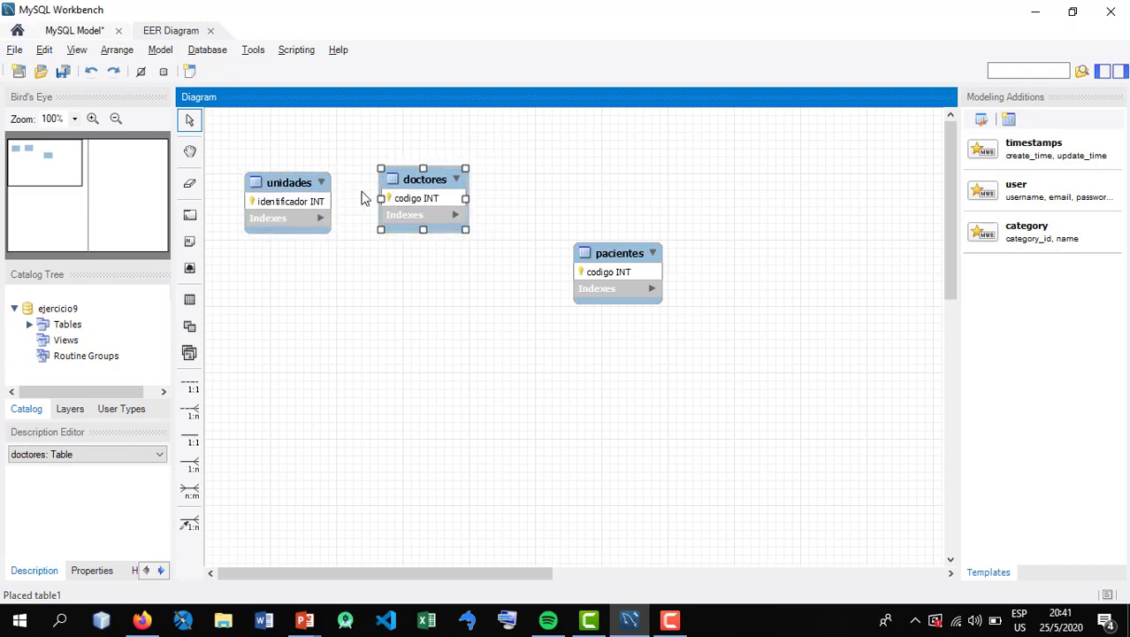
pyautogui.moveTo(405, 206); pyautogui.dragTo(415, 214)
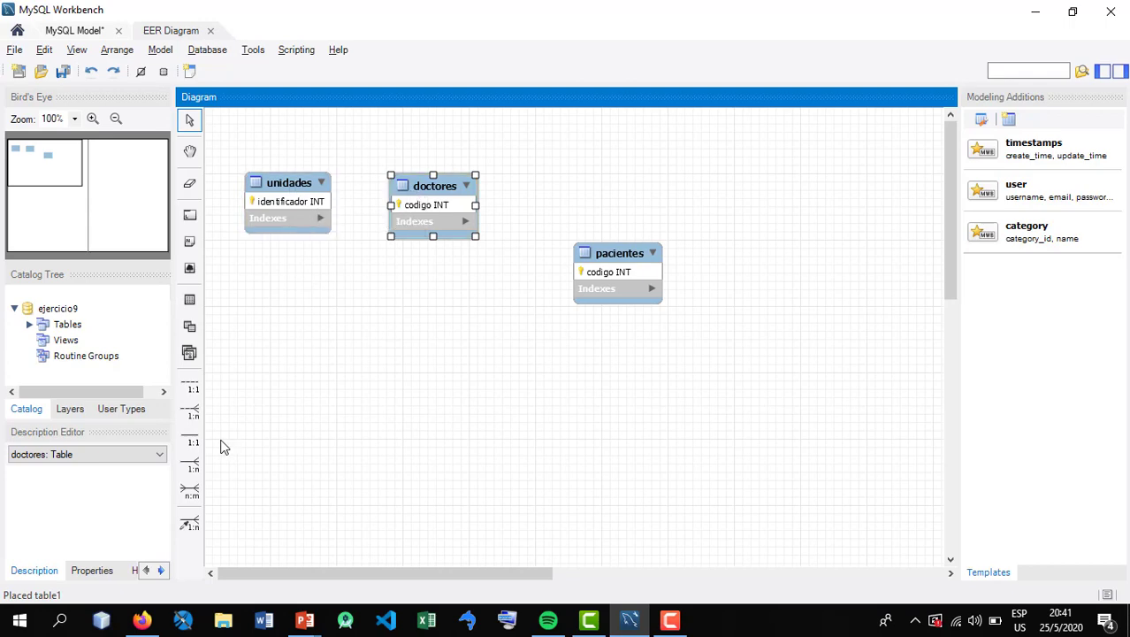
# Create a 1:1 non-identifying relationship from unidades to doctores, and spread the two tables farther apart
pyautogui.click(193, 389)
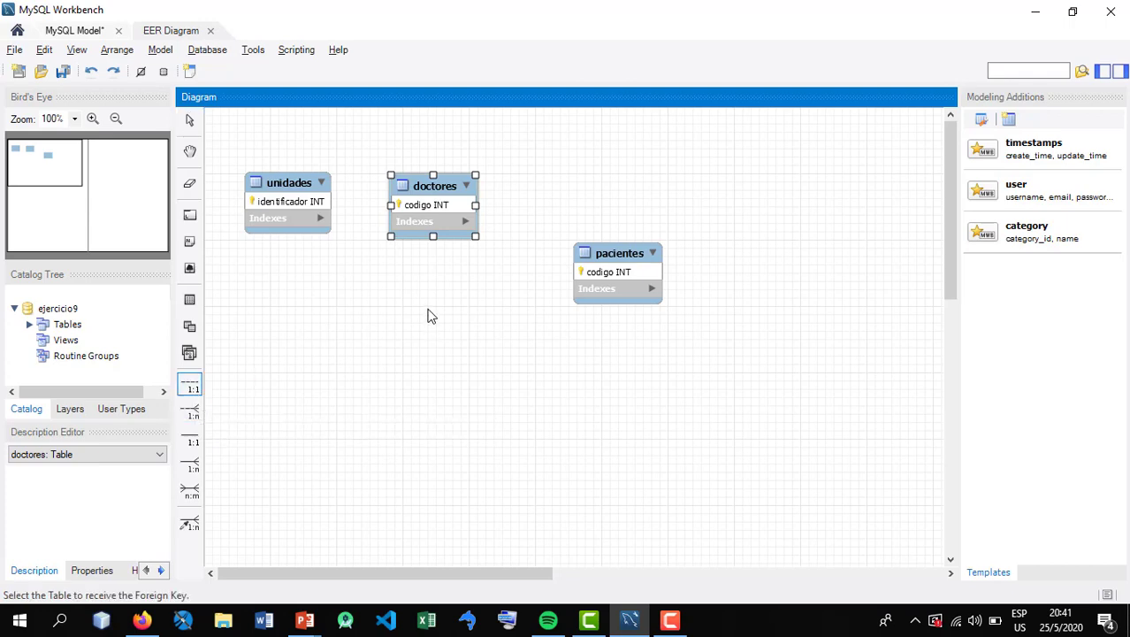
pyautogui.click(320, 212)
pyautogui.click(447, 217)
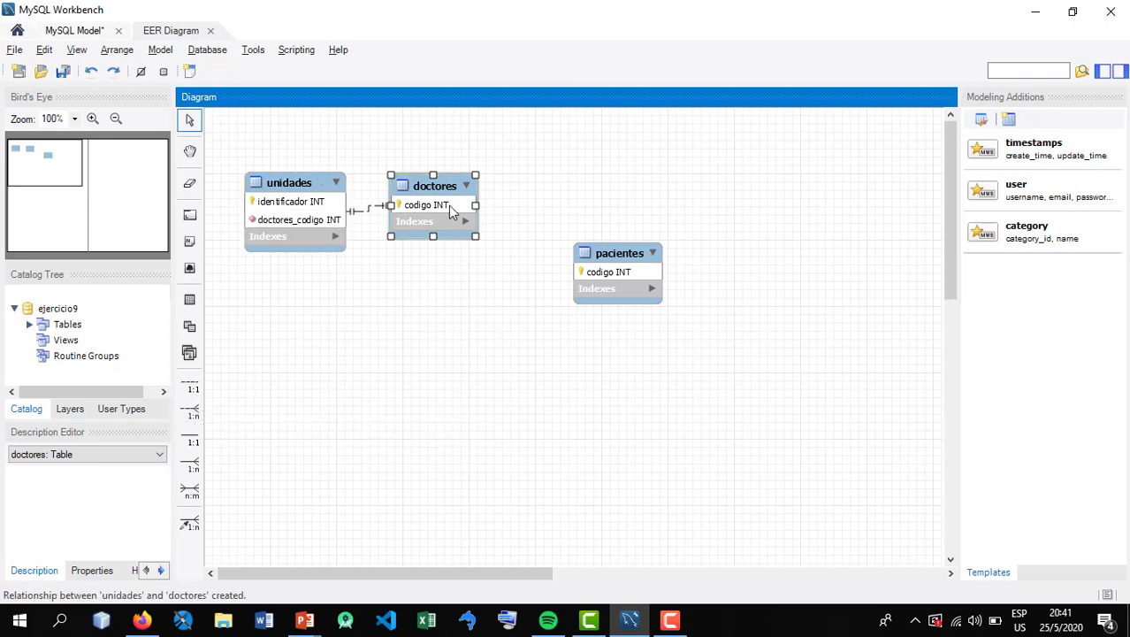
pyautogui.moveTo(447, 221); pyautogui.dragTo(492, 222)
pyautogui.moveTo(314, 223); pyautogui.dragTo(310, 215)
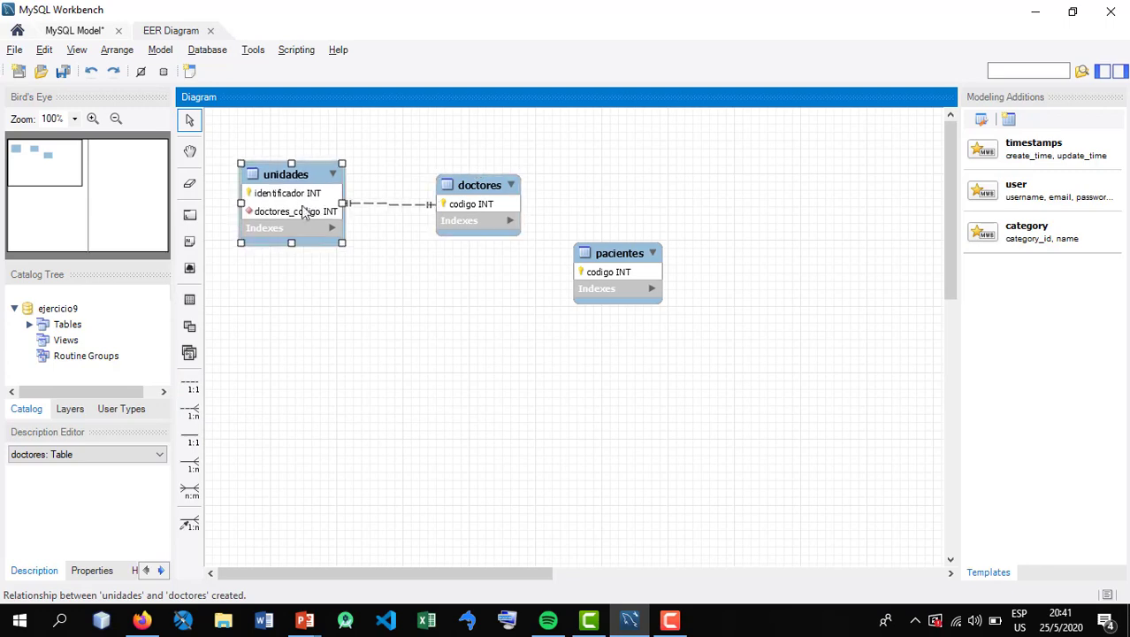
# Rename the doctores_codigo foreign key column of unidades as codigodoctor and close the table editor
pyautogui.doubleClick(309, 215)
pyautogui.click(252, 370)
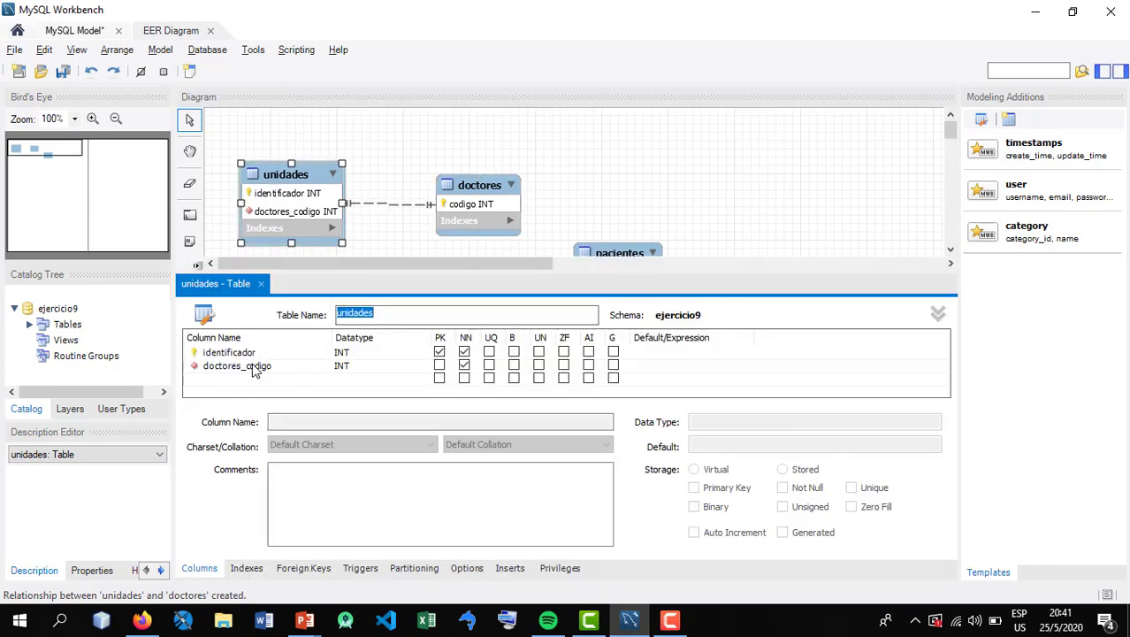
pyautogui.click(249, 369)
pyautogui.moveTo(240, 368); pyautogui.dragTo(306, 366)
pyautogui.press('BackSpace')
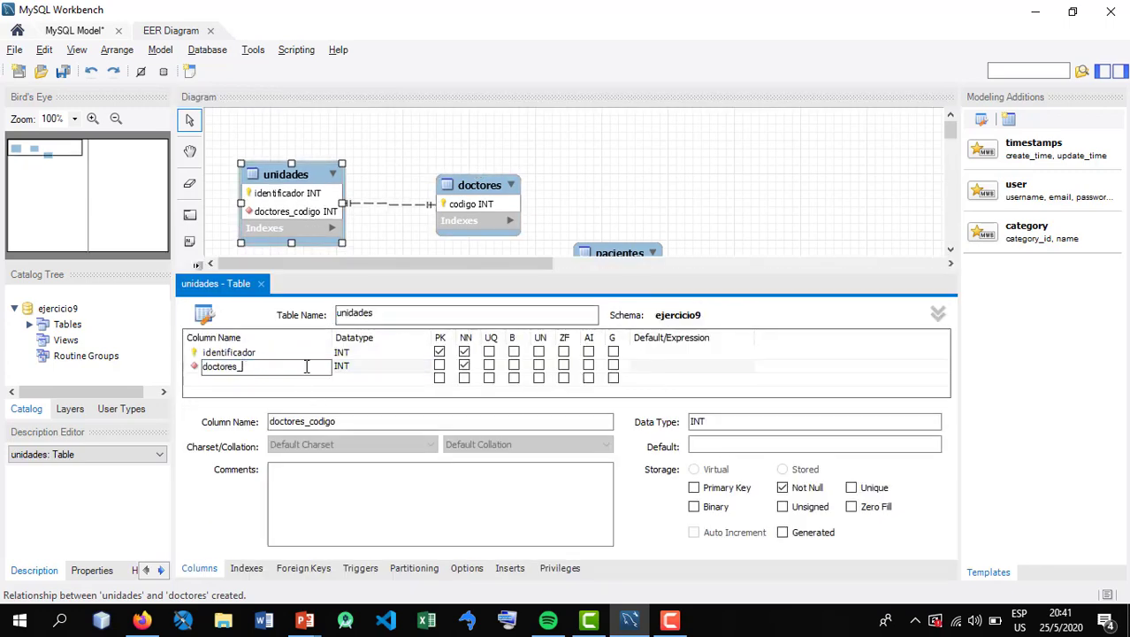
pyautogui.press('BackSpace')
pyautogui.press('BackSpace')
pyautogui.press('Home')
pyautogui.write('codigo')
pyautogui.press('Tab')
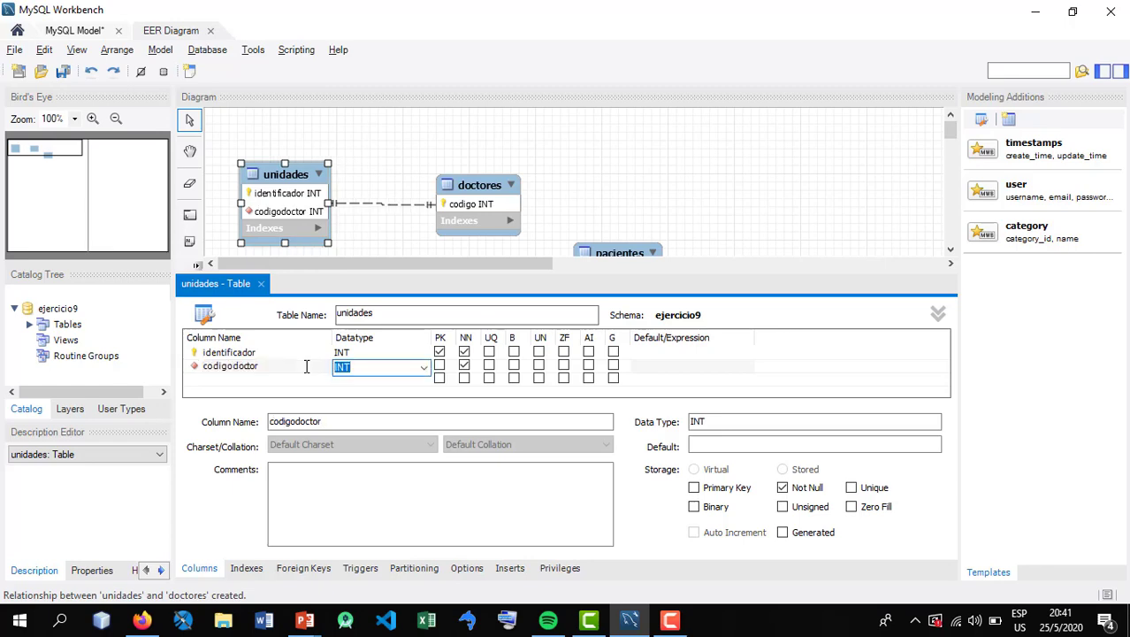
pyautogui.click(261, 283)
pyautogui.click(376, 318)
# Raise doctores slightly above the level of unidades and place pacientes directly below doctores
pyautogui.moveTo(500, 232); pyautogui.dragTo(482, 208)
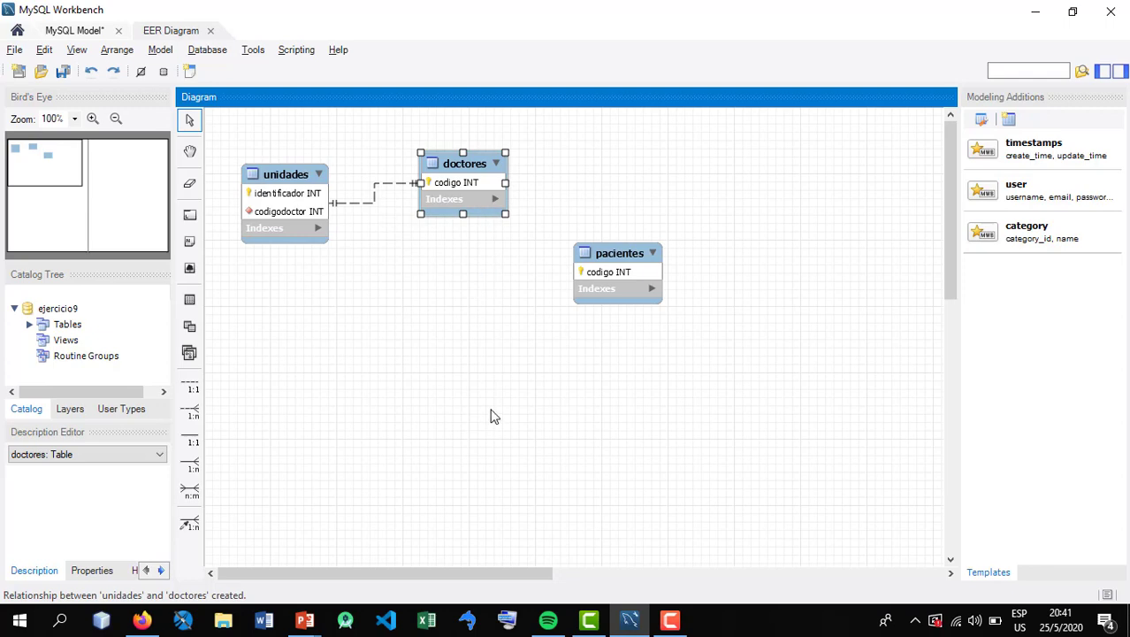
pyautogui.moveTo(619, 285)
pyautogui.mouseDown()
pyautogui.moveTo(562, 364)
pyautogui.moveTo(475, 336)
pyautogui.moveTo(617, 270)
pyautogui.mouseUp()
pyautogui.click(496, 254)
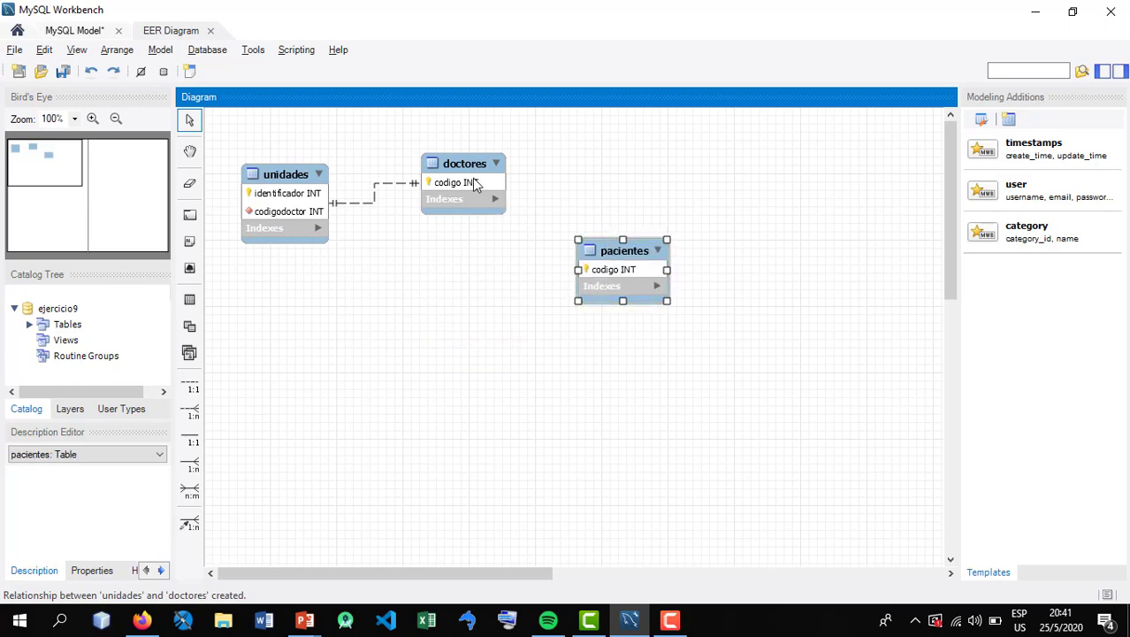
pyautogui.moveTo(588, 252); pyautogui.dragTo(652, 224)
pyautogui.click(471, 184)
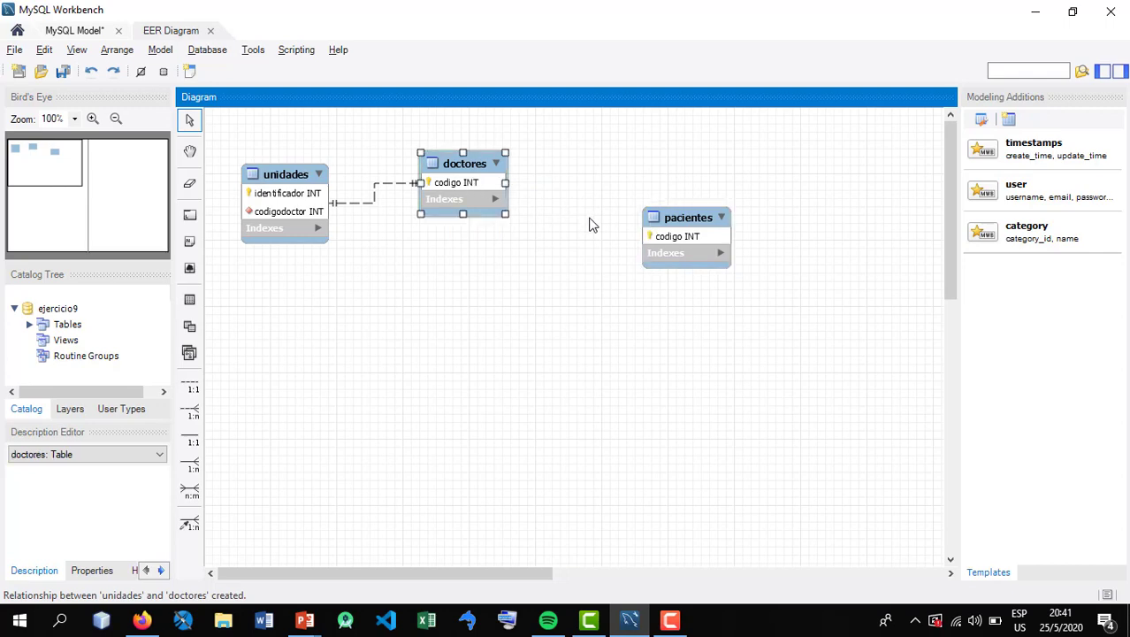
pyautogui.click(682, 252)
pyautogui.click(463, 169)
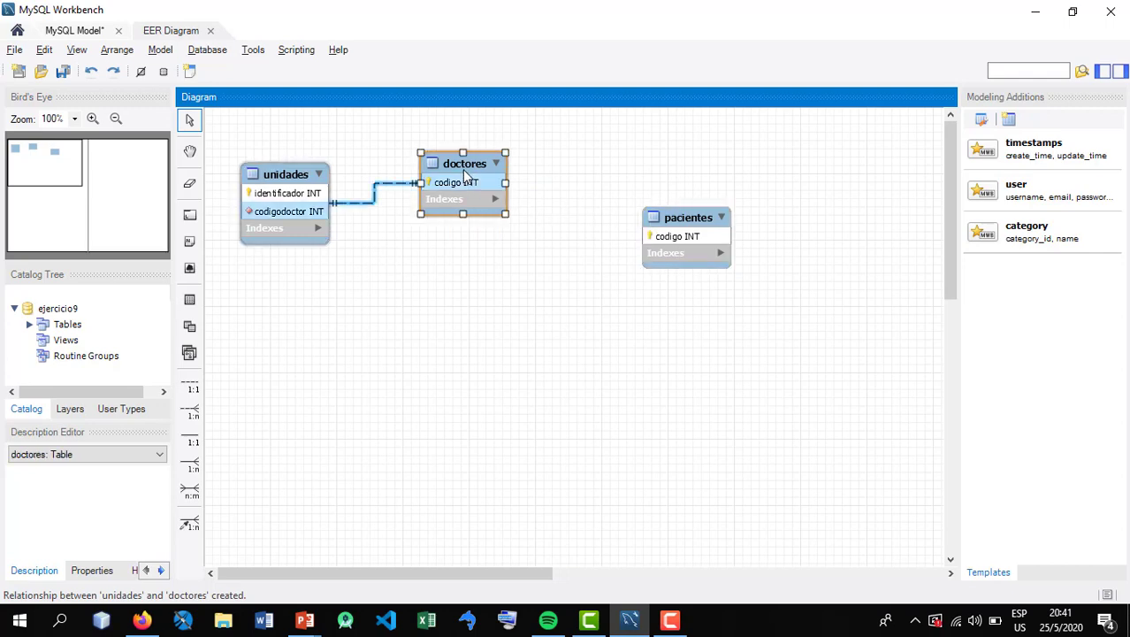
pyautogui.moveTo(705, 217); pyautogui.dragTo(483, 276)
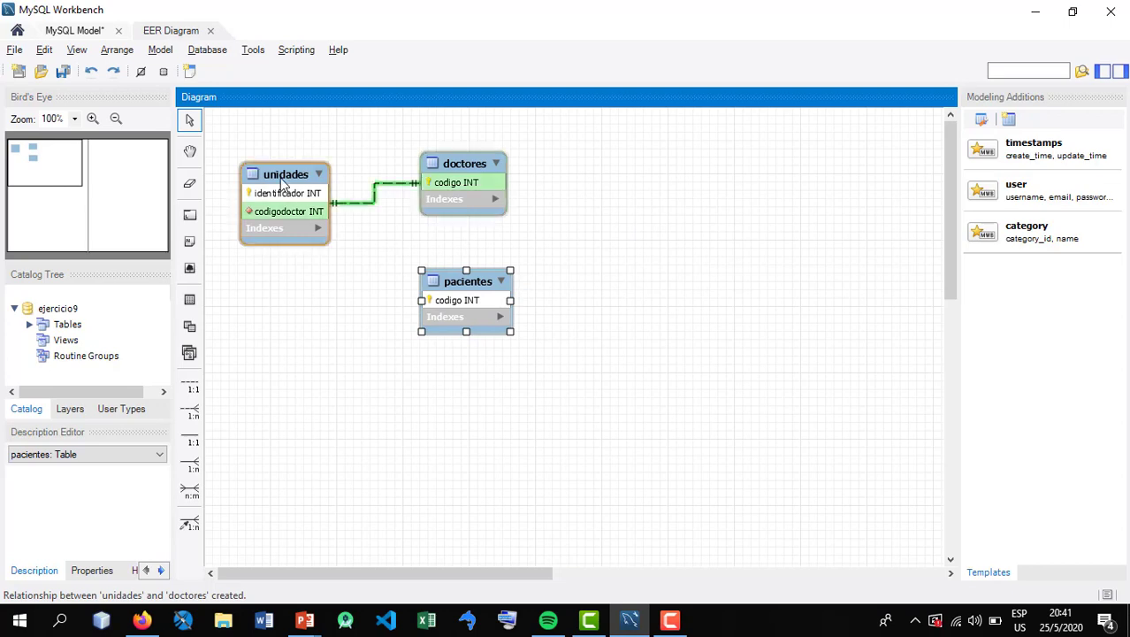
# Check the Ejercicio 8 statement in the PowerPoint slide show for how patients relate to units, and return to MySQL Workbench
pyautogui.click(305, 620)
pyautogui.click(385, 571)
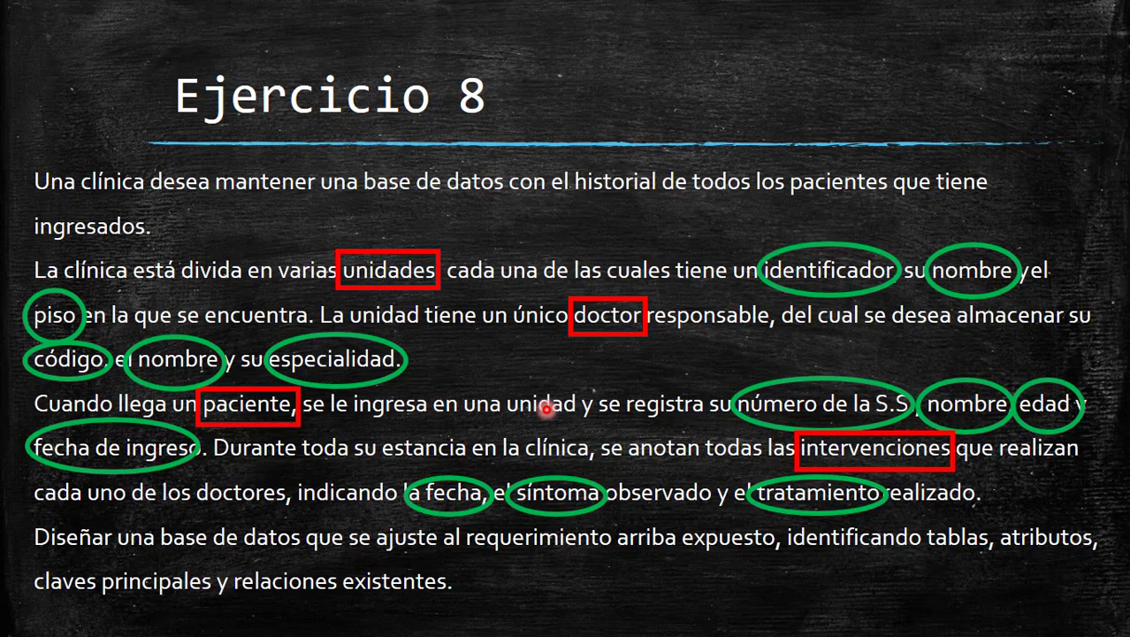
pyautogui.hotkey('alt', 'Tab')
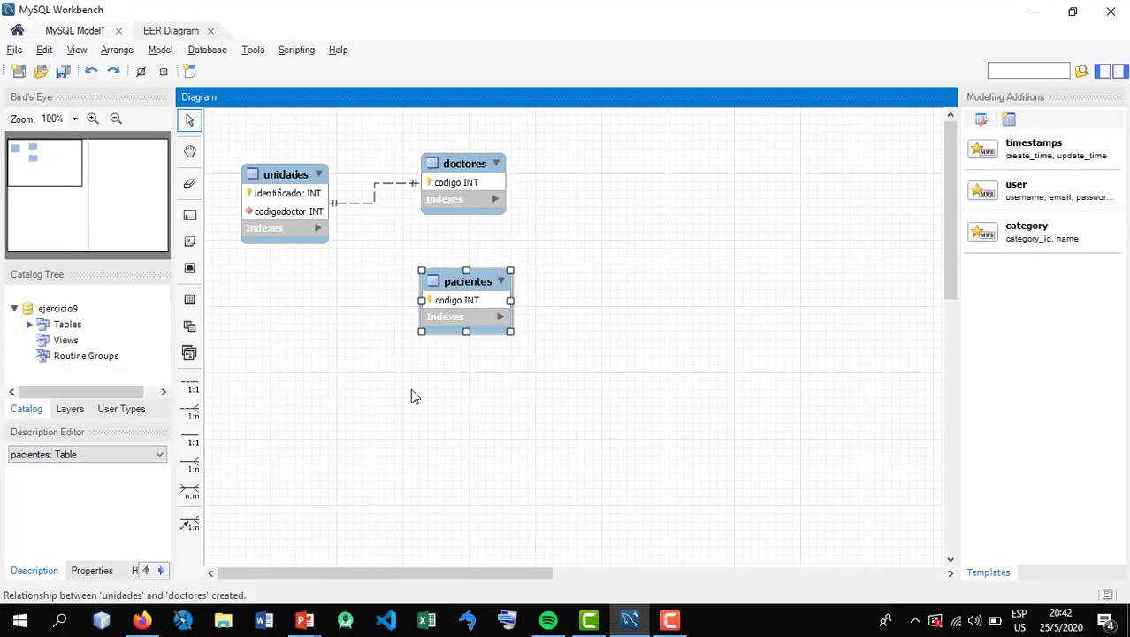
# Move pacientes below unidades, leaving a wide gap between the two tables
pyautogui.moveTo(478, 283); pyautogui.dragTo(316, 320)
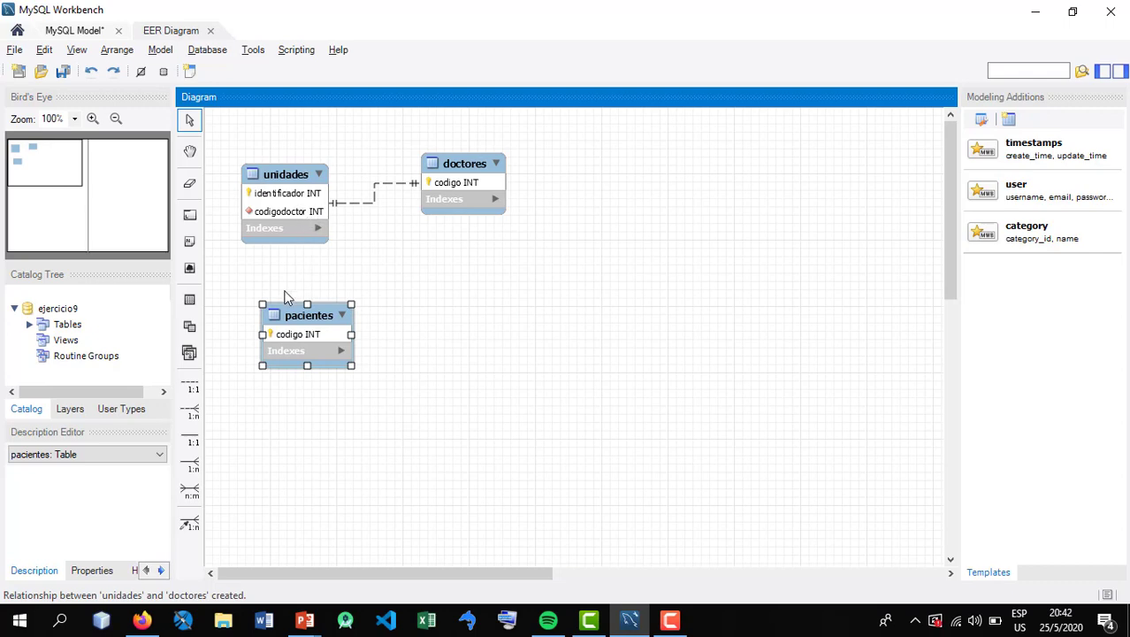
pyautogui.moveTo(288, 321); pyautogui.dragTo(295, 300)
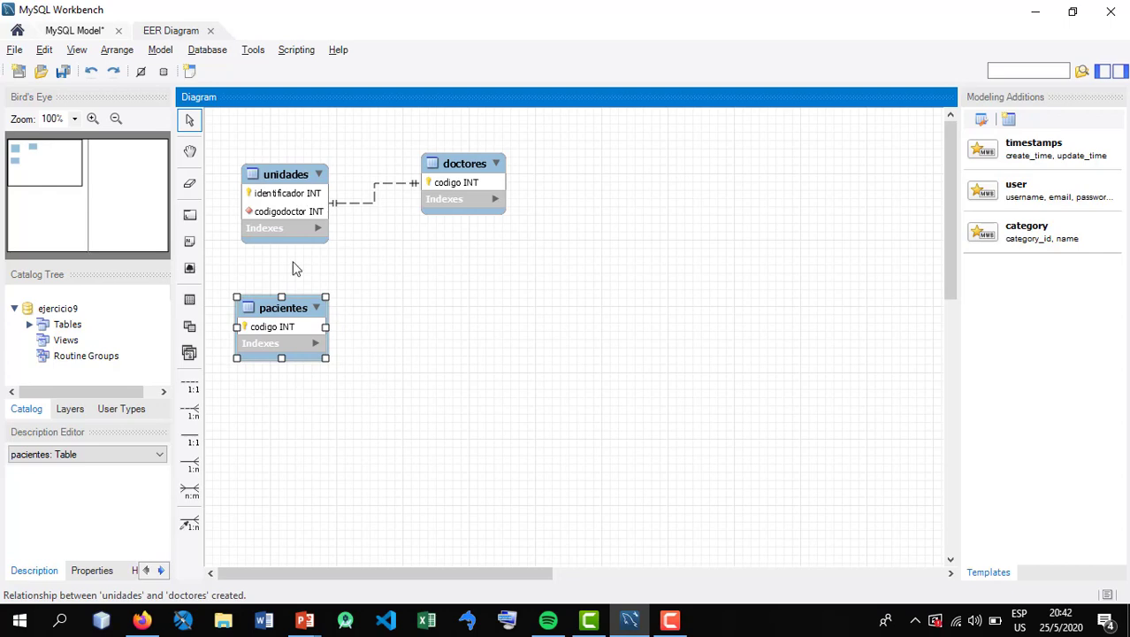
pyautogui.moveTo(285, 307); pyautogui.dragTo(288, 324)
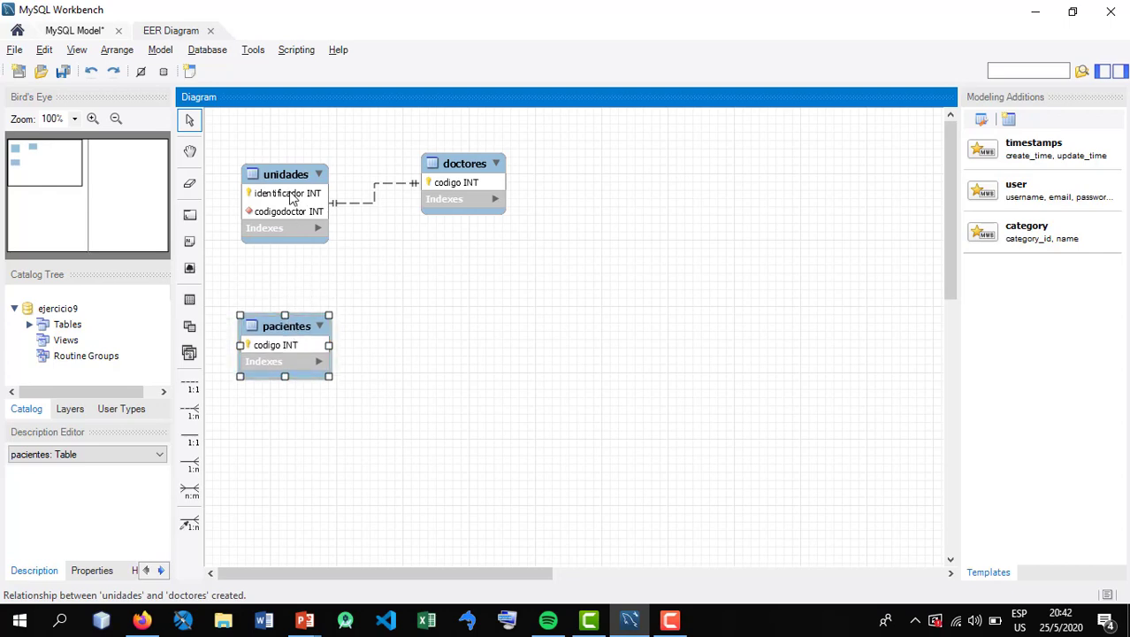
pyautogui.click(272, 226)
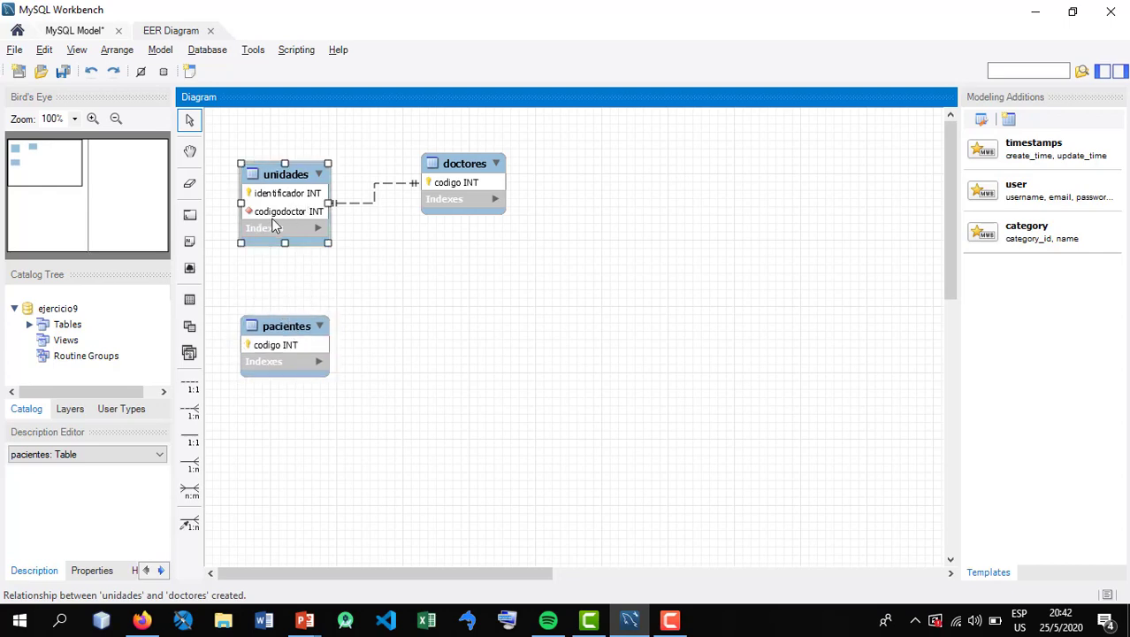
pyautogui.moveTo(266, 339); pyautogui.dragTo(282, 393)
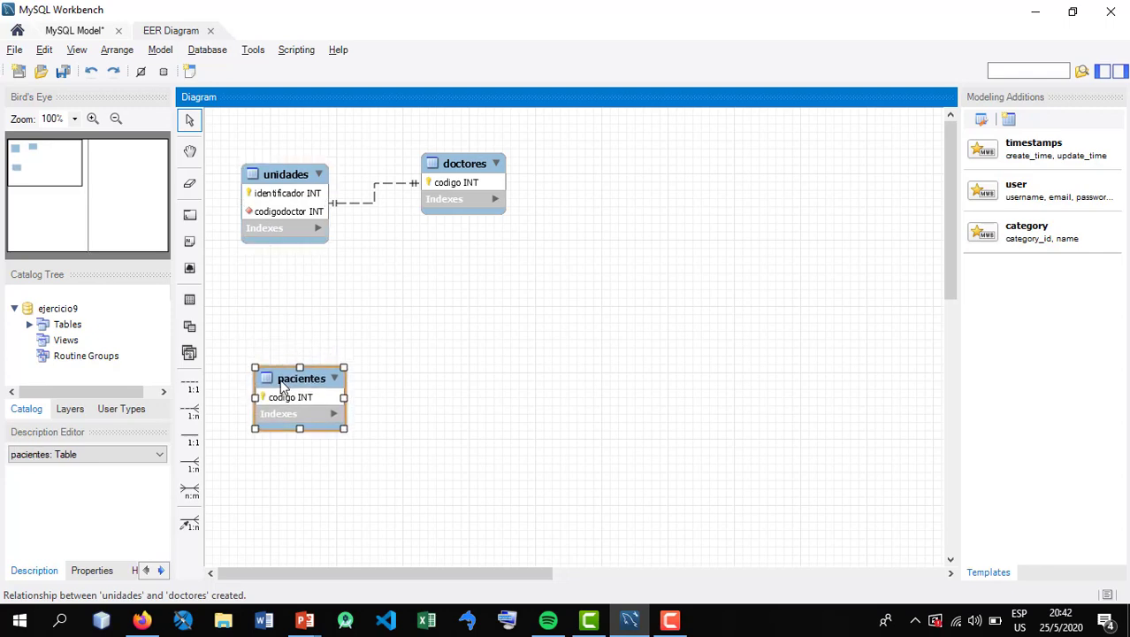
pyautogui.click(237, 410)
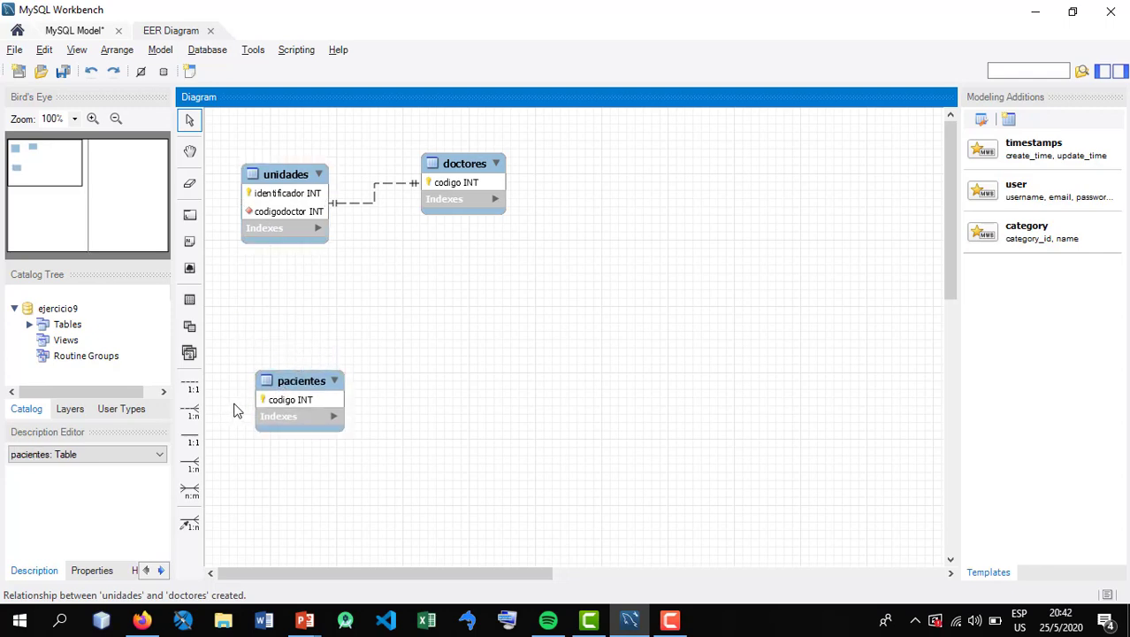
# Create an n:m relationship between unidades and pacientes, and arrange the associative table below unidades with pacientes beside it
pyautogui.click(190, 490)
pyautogui.click(281, 220)
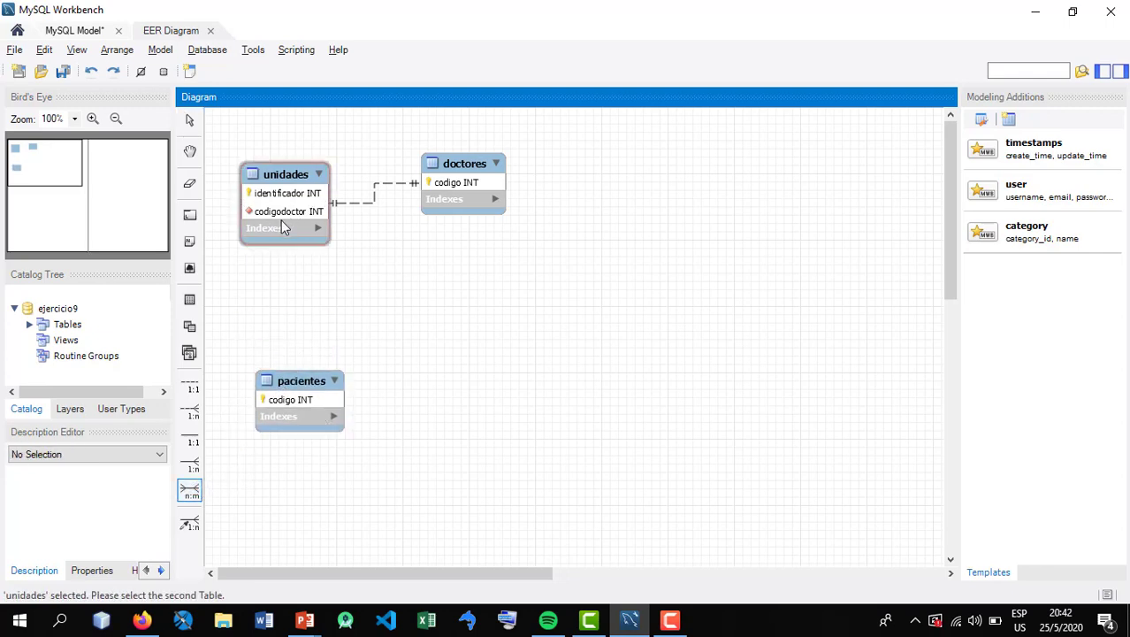
pyautogui.click(305, 400)
pyautogui.moveTo(306, 400); pyautogui.dragTo(537, 382)
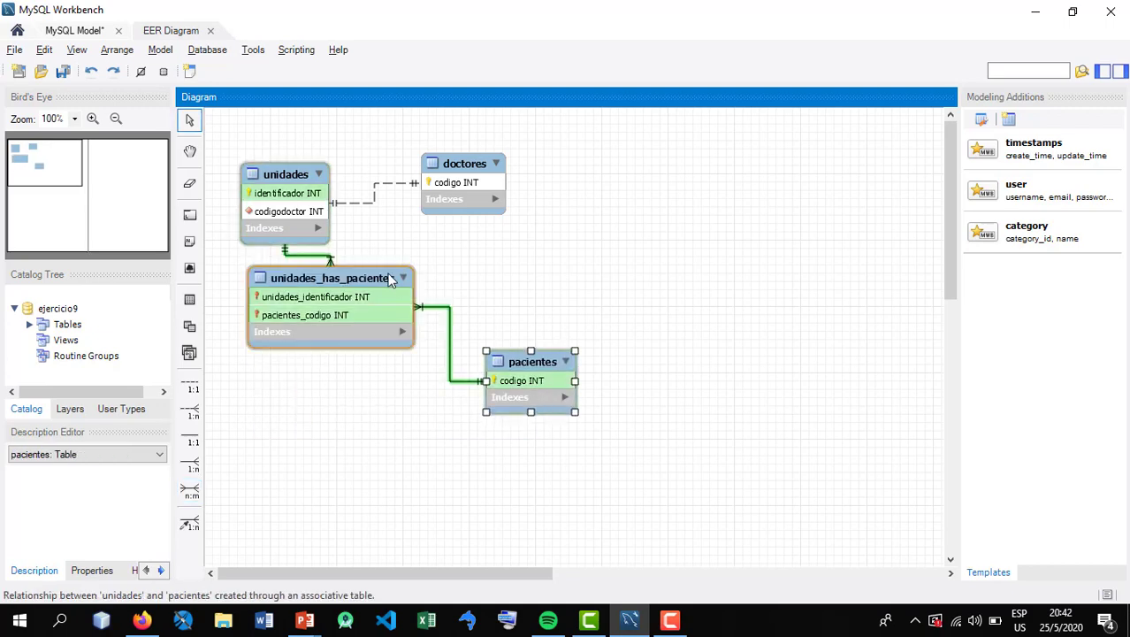
pyautogui.moveTo(375, 279); pyautogui.dragTo(354, 325)
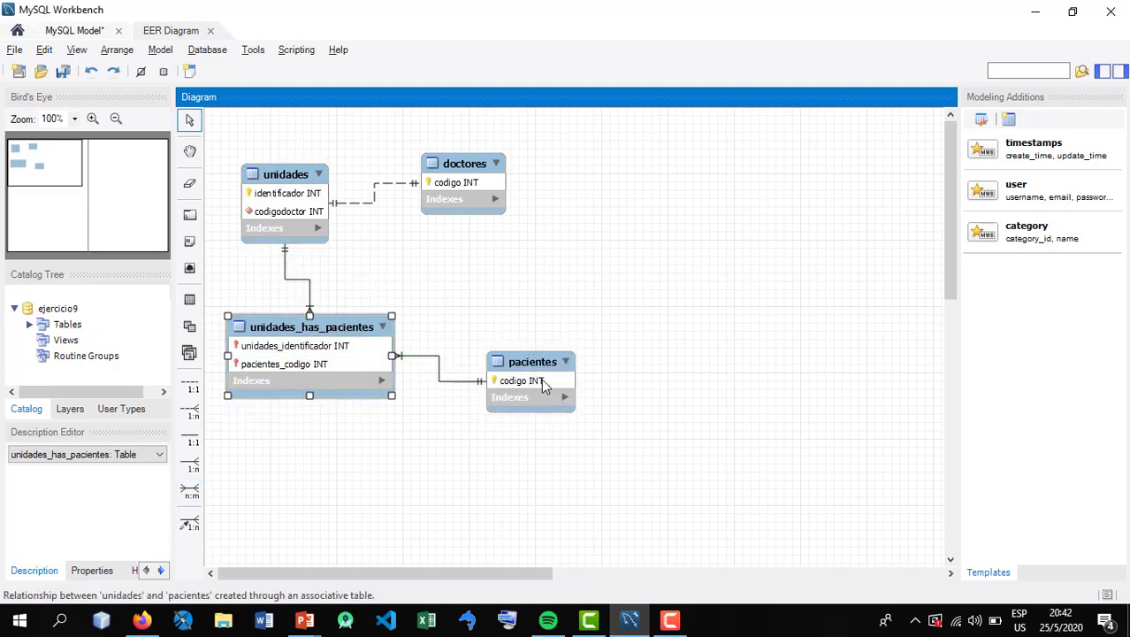
pyautogui.moveTo(541, 382); pyautogui.dragTo(534, 342)
pyautogui.moveTo(337, 328); pyautogui.dragTo(332, 305)
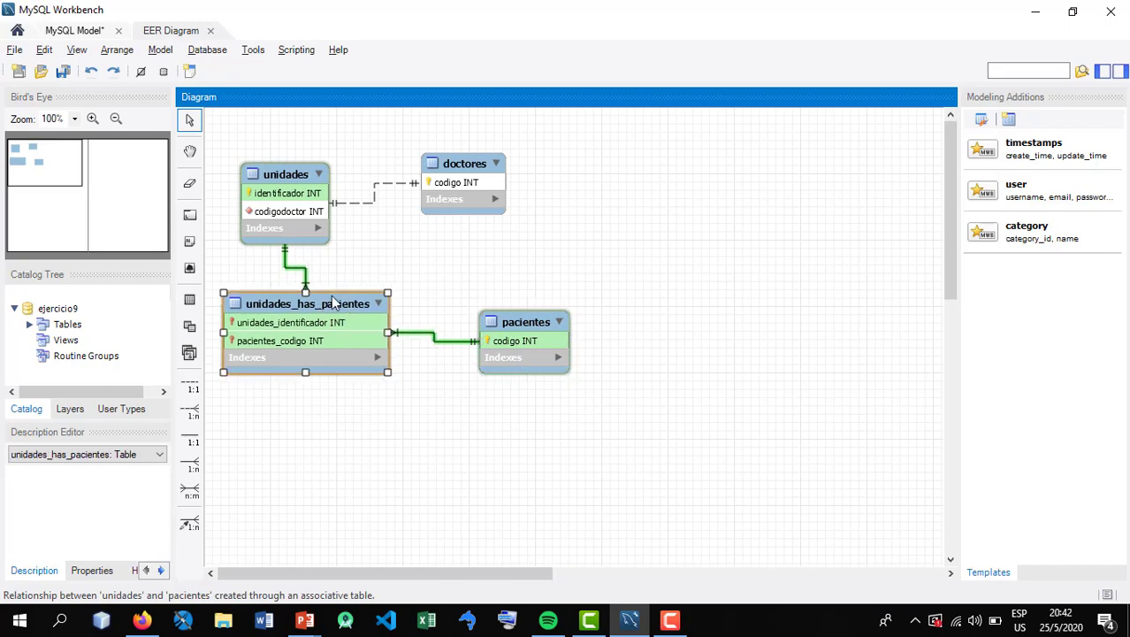
# Open the unidades_has_pacientes table for editing and rename it as ingresospaciente
pyautogui.doubleClick(333, 302)
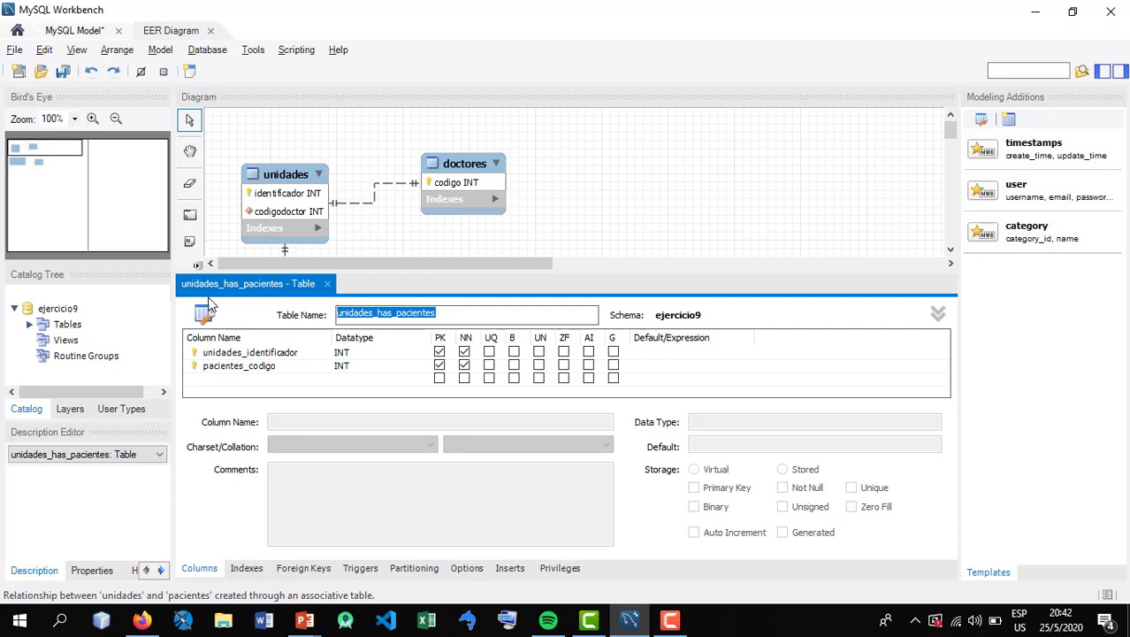
pyautogui.write('admision')
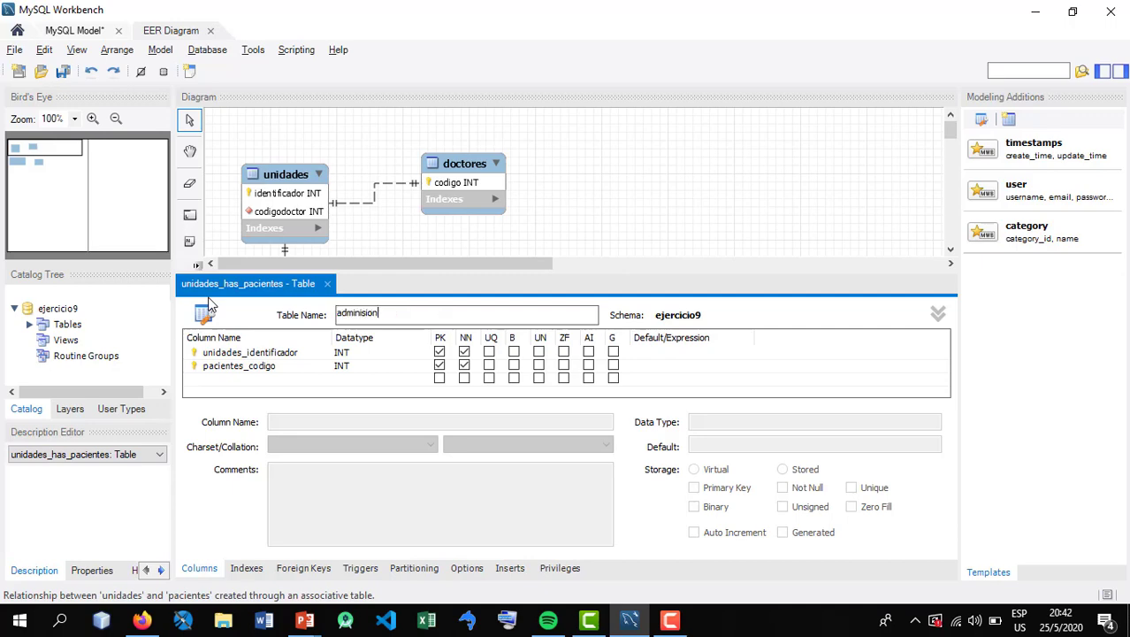
pyautogui.press('BackSpace')
pyautogui.press('BackSpace')
pyautogui.press('BackSpace')
pyautogui.press('BackSpace')
pyautogui.press('BackSpace')
pyautogui.press('BackSpace')
pyautogui.press('BackSpace')
pyautogui.press('BackSpace')
pyautogui.press('BackSpace')
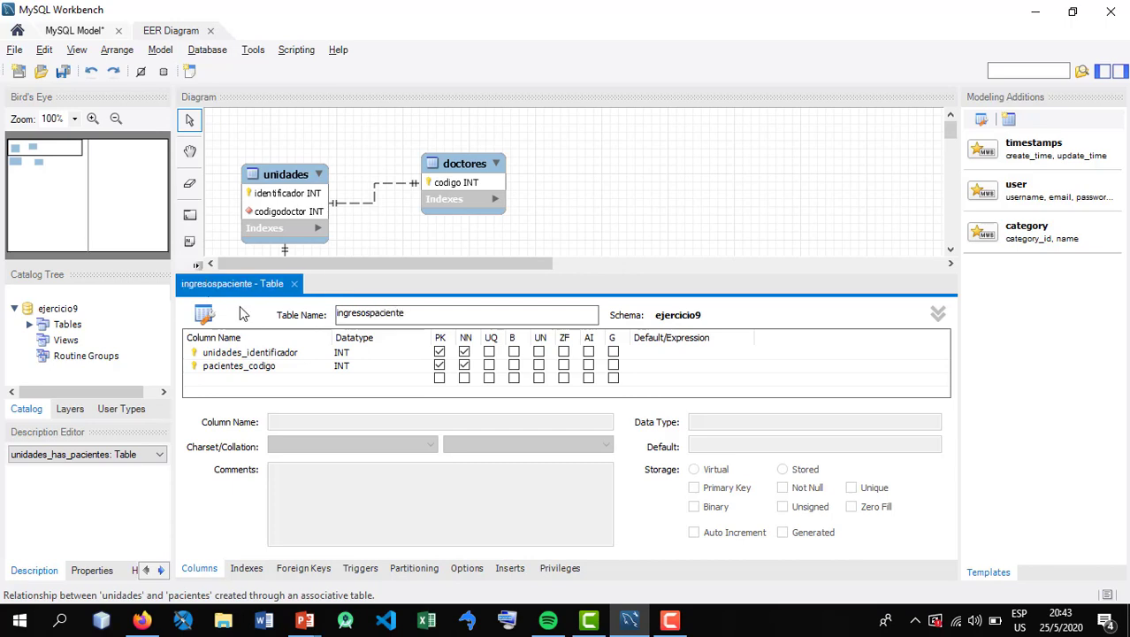
# Rename the unidades_identificador column of ingresospaciente as identificadorunidad
pyautogui.click(269, 354)
pyautogui.click(261, 356)
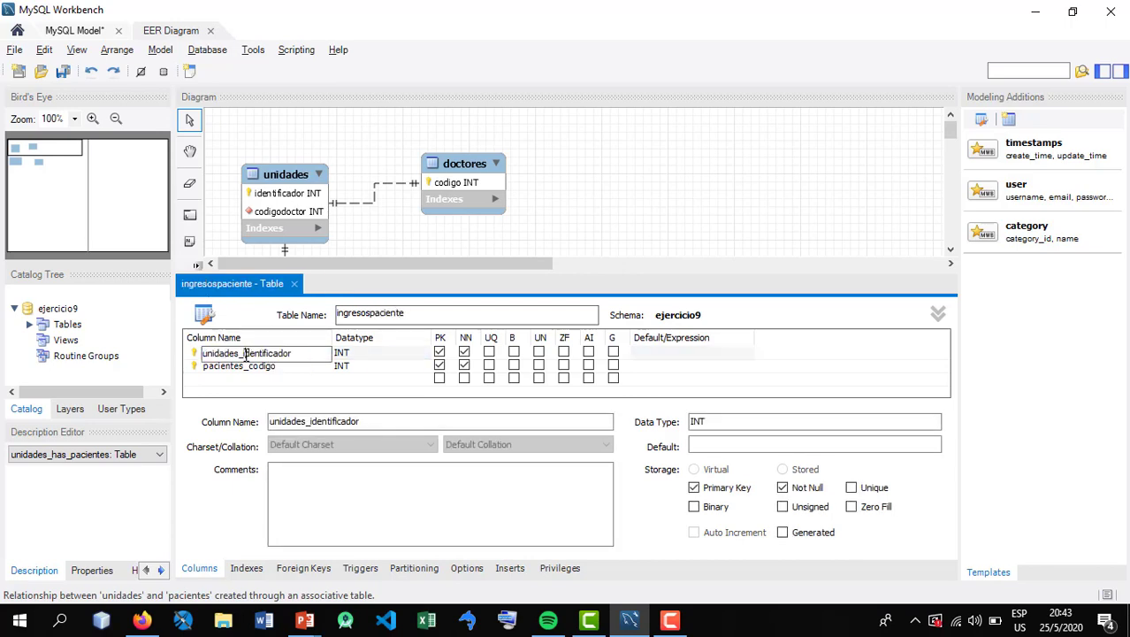
pyautogui.moveTo(243, 354); pyautogui.dragTo(319, 353)
pyautogui.hotkey('ctrl', 'c')
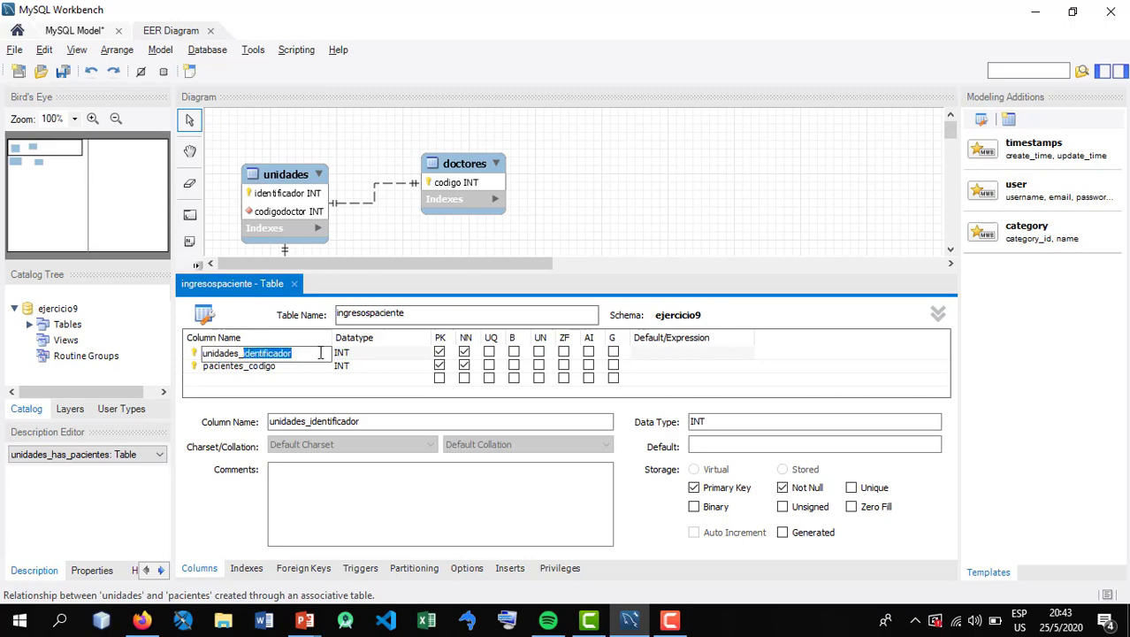
pyautogui.press('BackSpace')
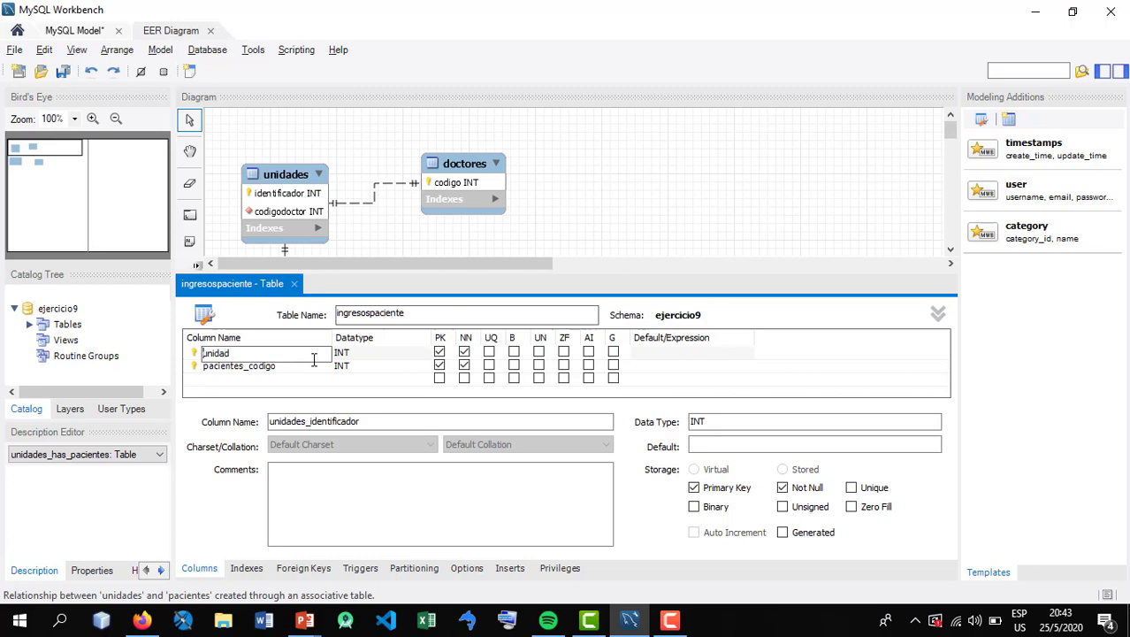
pyautogui.hotkey('ctrl', 'v')
pyautogui.press('Tab')
# Rename the pacientes_codigo column of ingresospaciente as codigopaciente
pyautogui.doubleClick(223, 365)
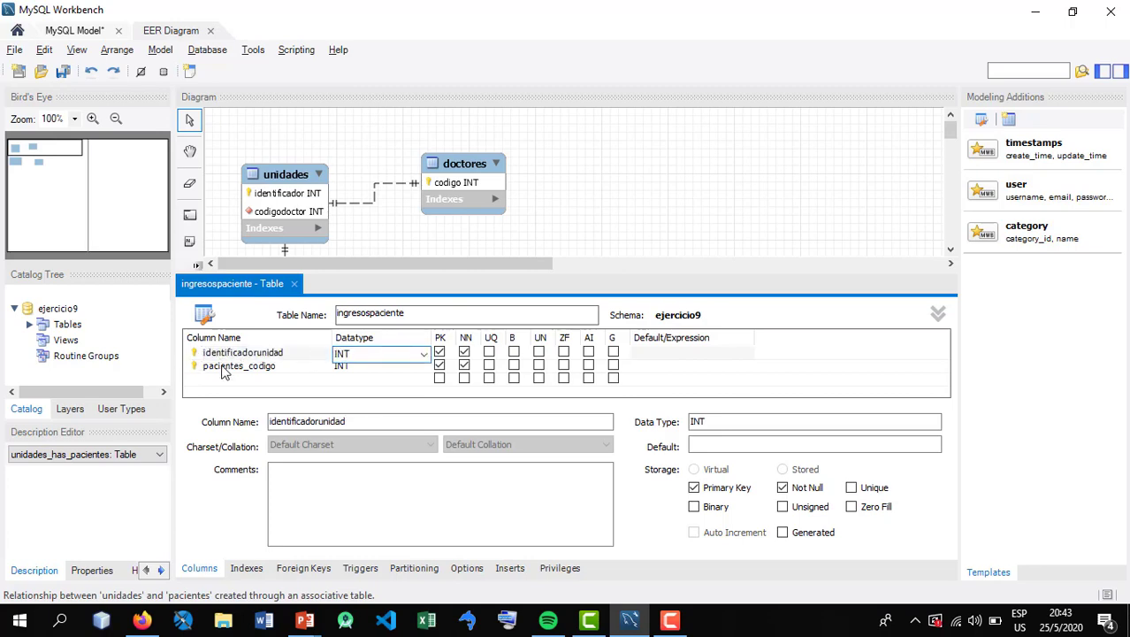
pyautogui.click(268, 367)
pyautogui.moveTo(246, 367); pyautogui.dragTo(304, 371)
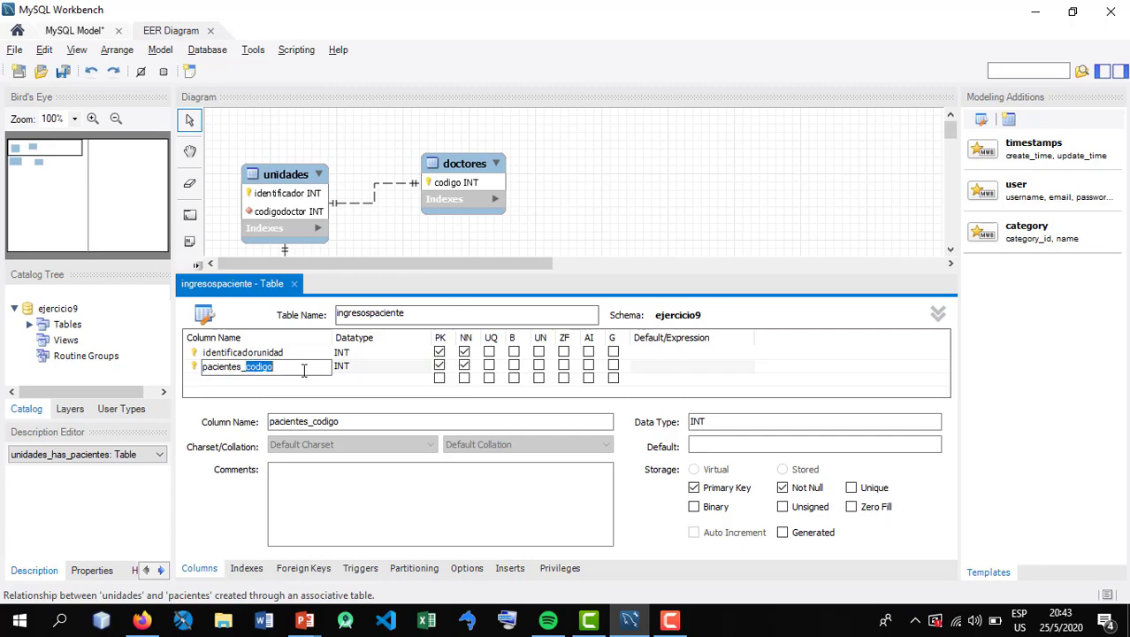
pyautogui.press('BackSpace')
pyautogui.write('codigo')
pyautogui.press('Tab')
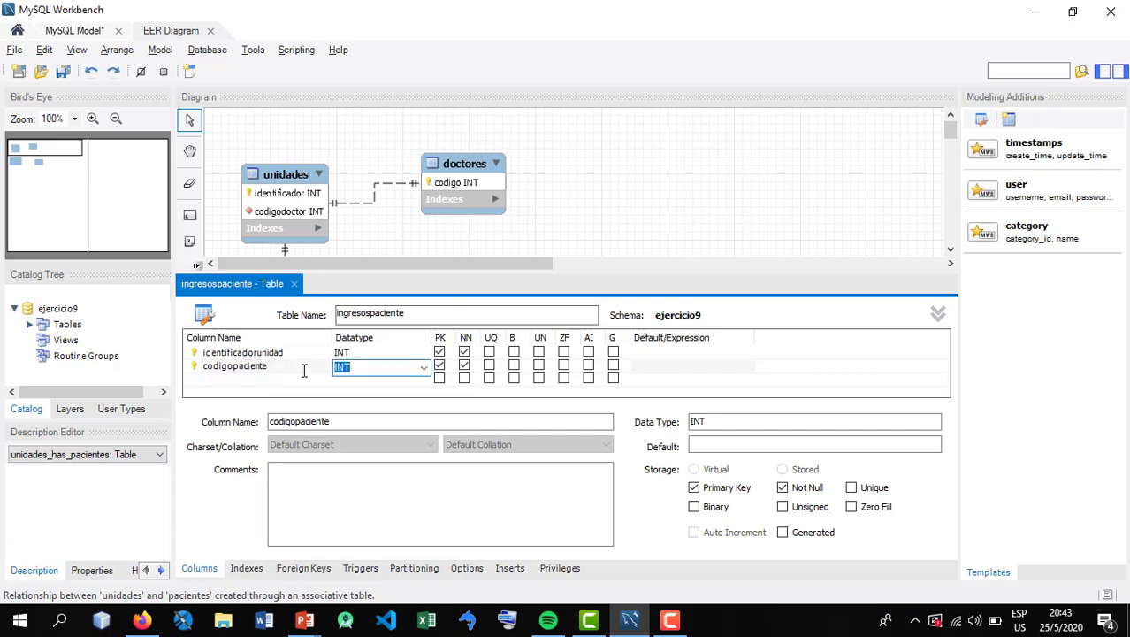
# Close the ingresospaciente table editor and shift that table slightly closer to pacientes in the diagram
pyautogui.click(294, 283)
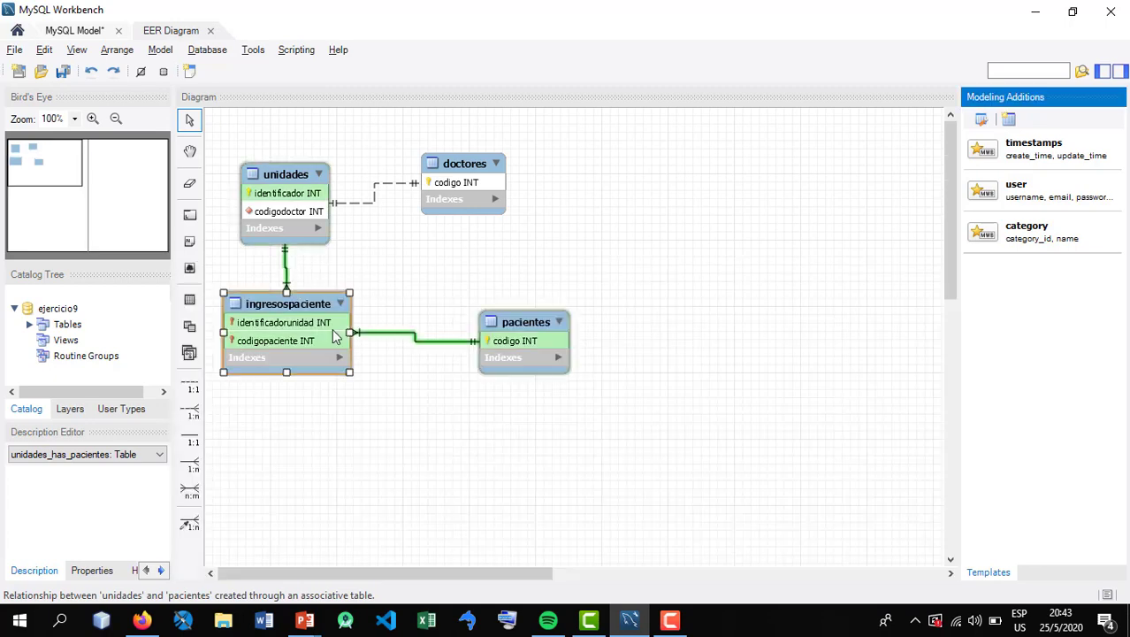
pyautogui.moveTo(307, 340); pyautogui.dragTo(343, 346)
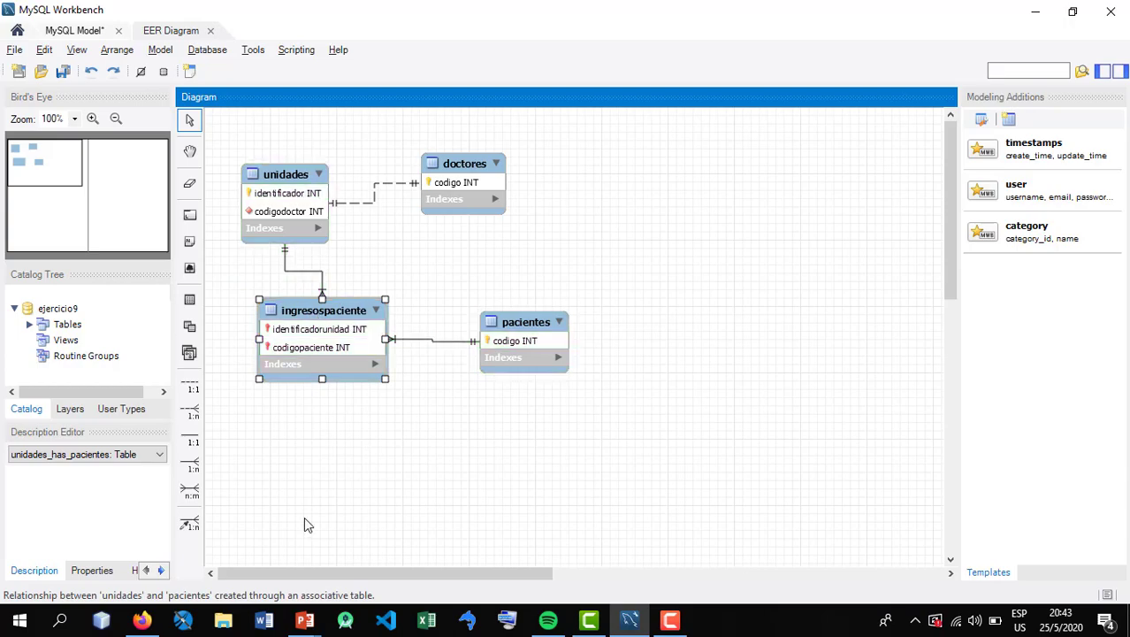
# Switch to the PowerPoint slide to review the Ejercicio 8 statement about paciente, and return to the diagram
pyautogui.click(303, 621)
pyautogui.click(366, 574)
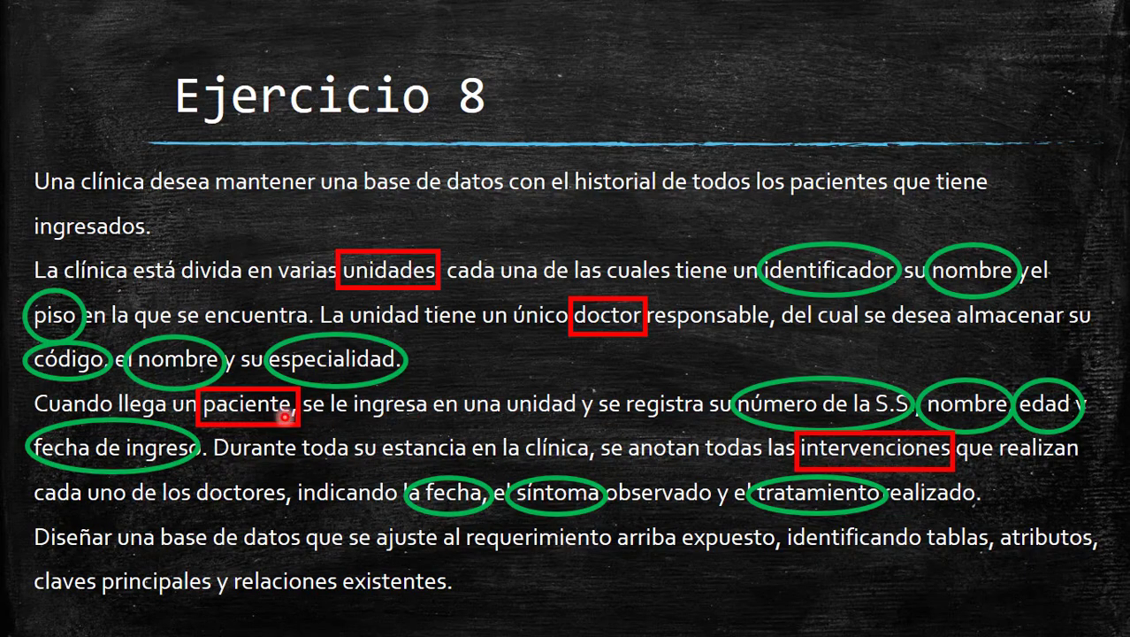
pyautogui.hotkey('alt', 'Tab')
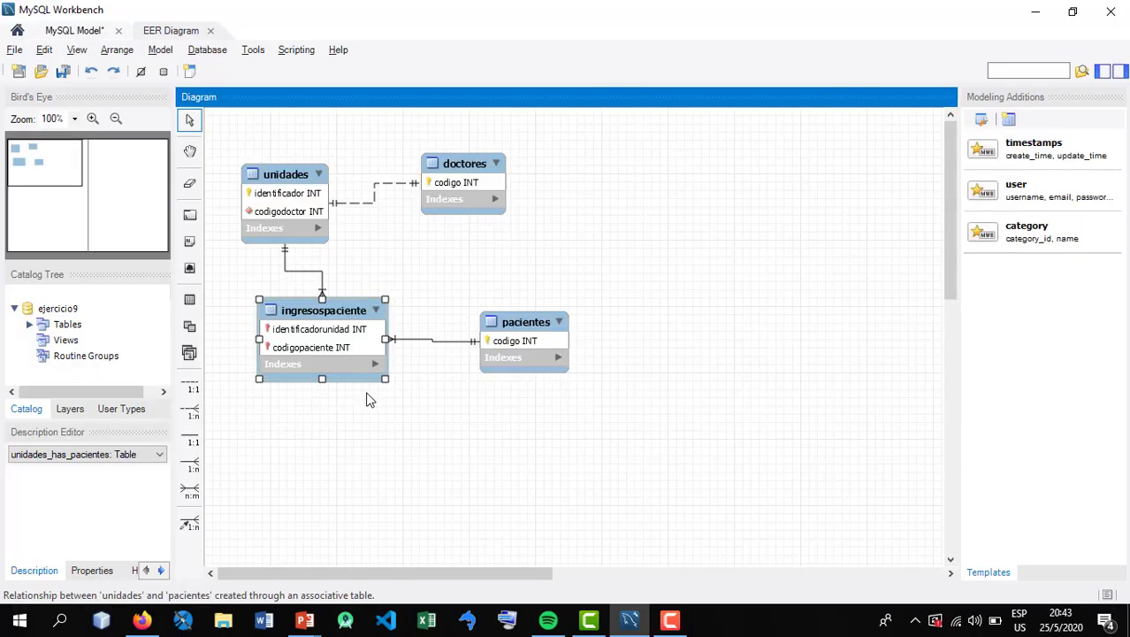
# Spread the tables apart, with ingresospaciente below unidades and doctores above pacientes, leaving room between them
pyautogui.click(538, 340)
pyautogui.click(487, 206)
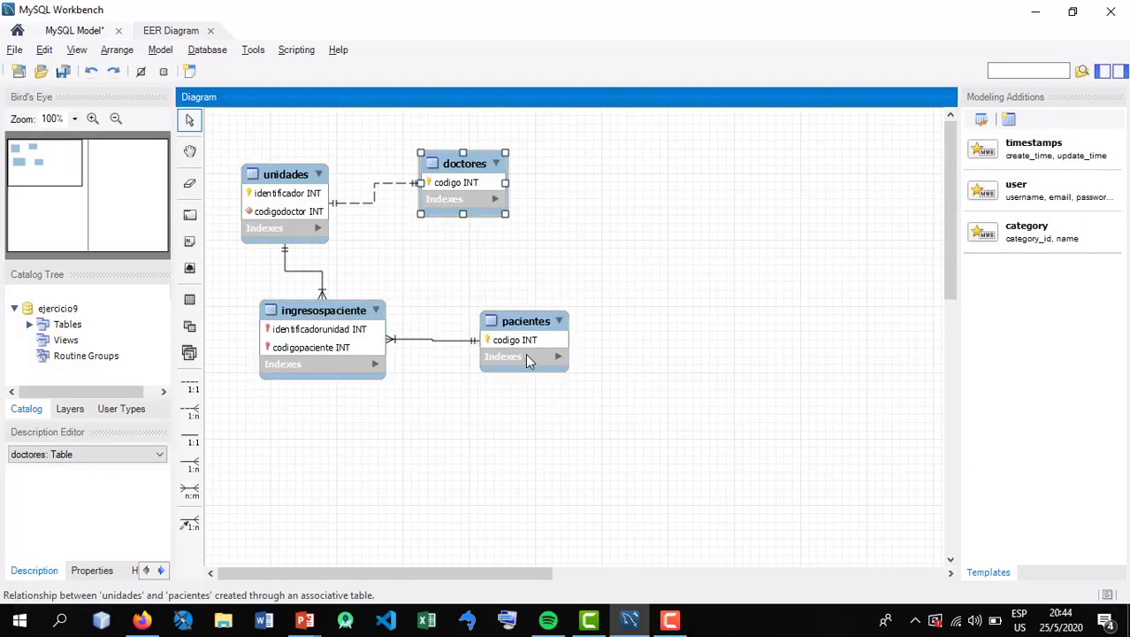
pyautogui.moveTo(525, 353); pyautogui.dragTo(517, 369)
pyautogui.moveTo(297, 369); pyautogui.dragTo(252, 393)
pyautogui.moveTo(518, 362); pyautogui.dragTo(552, 351)
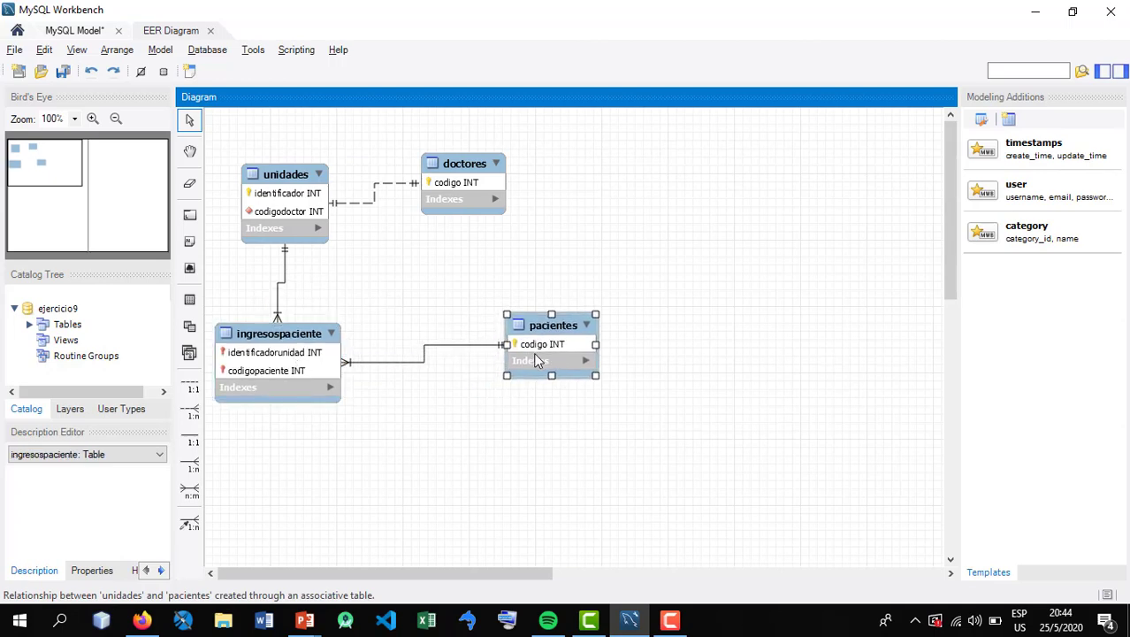
pyautogui.moveTo(486, 203); pyautogui.dragTo(519, 205)
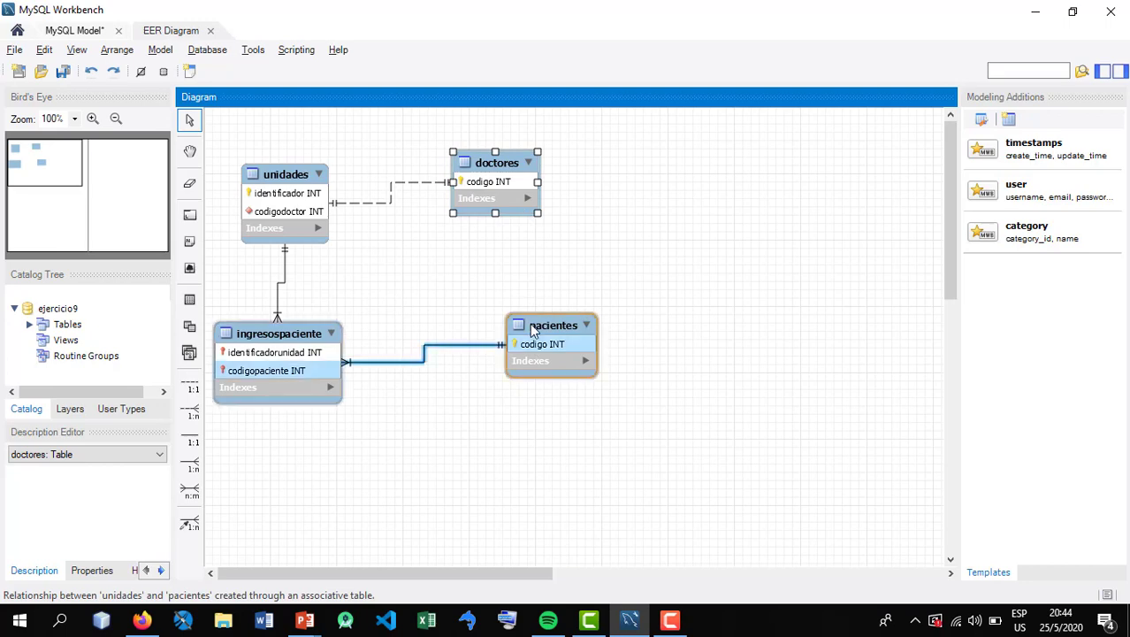
pyautogui.moveTo(533, 329); pyautogui.dragTo(523, 355)
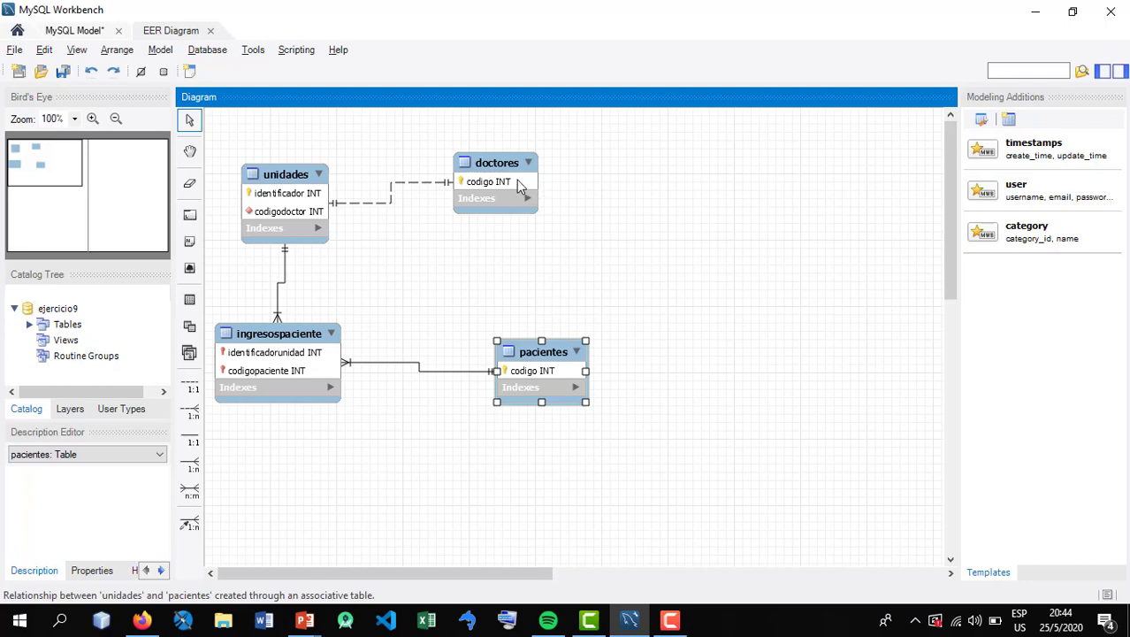
pyautogui.moveTo(517, 179); pyautogui.dragTo(510, 204)
pyautogui.moveTo(530, 351); pyautogui.dragTo(507, 316)
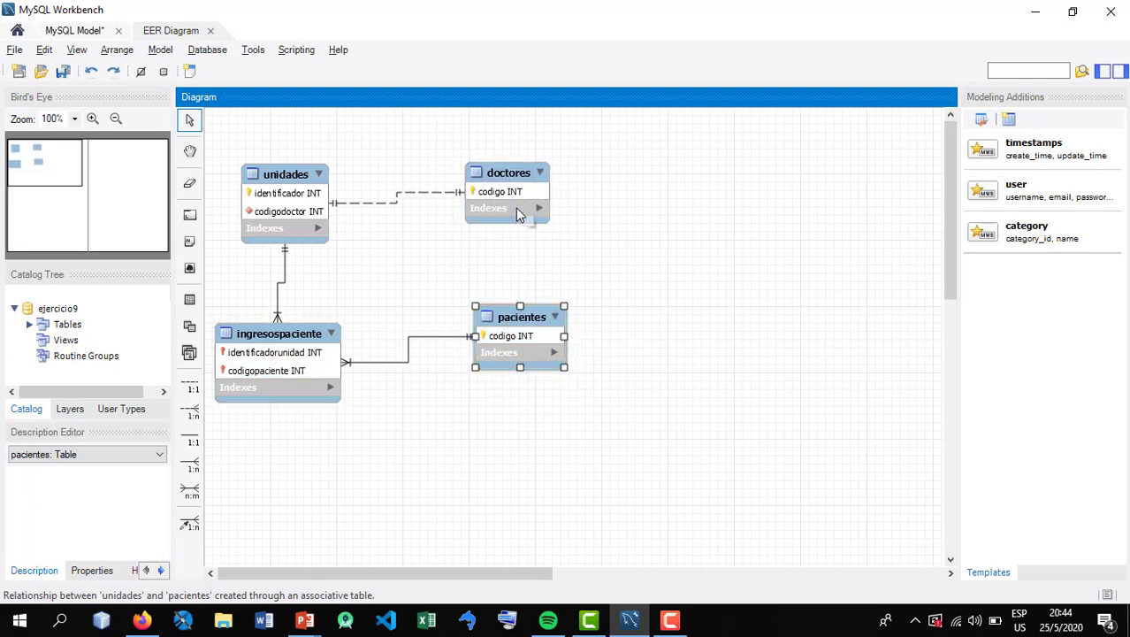
pyautogui.moveTo(509, 194); pyautogui.dragTo(537, 212)
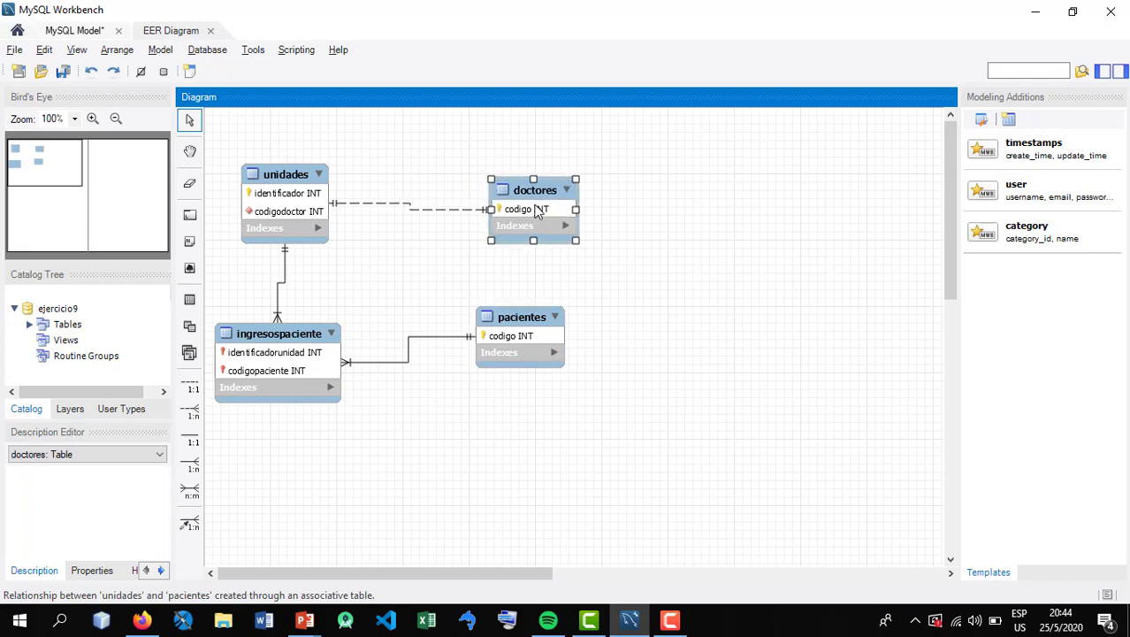
pyautogui.moveTo(492, 316); pyautogui.dragTo(514, 314)
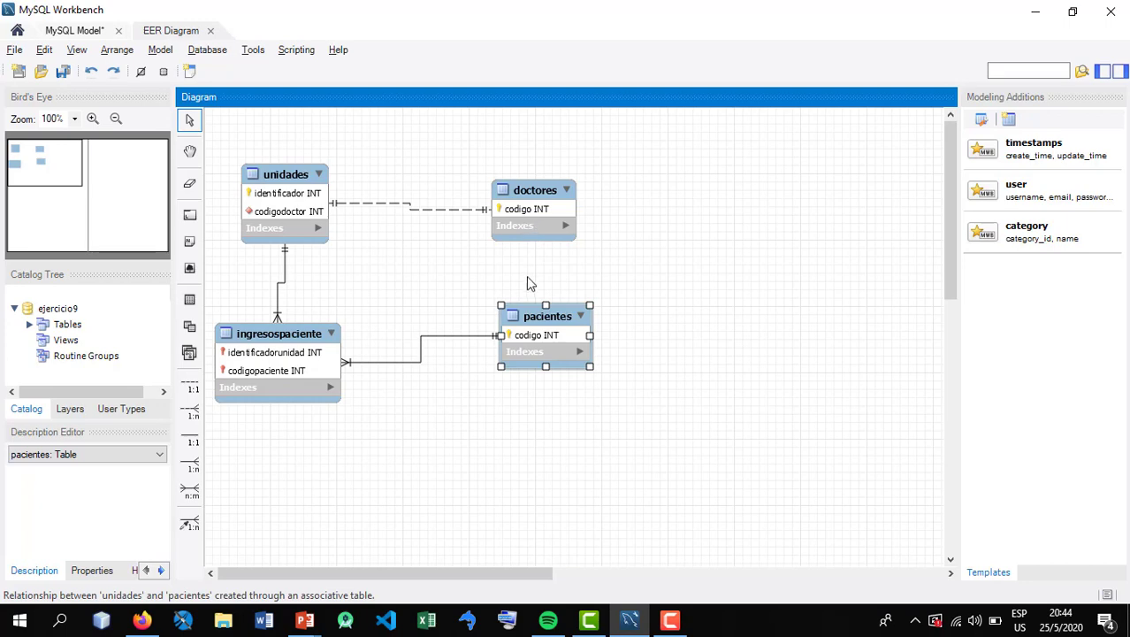
pyautogui.click(532, 191)
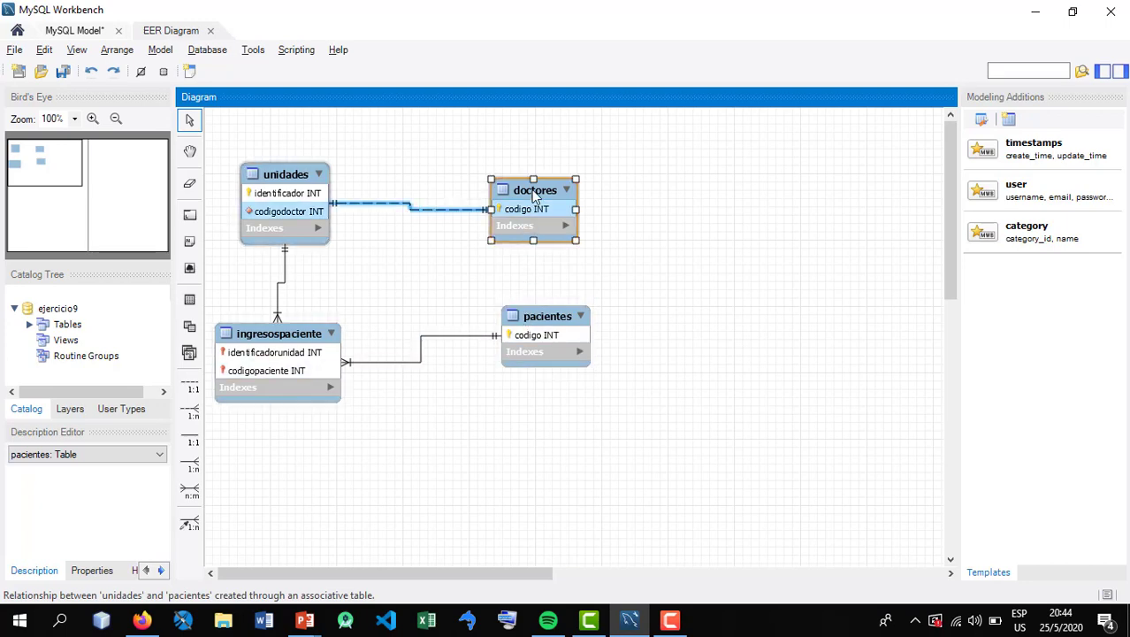
pyautogui.click(540, 319)
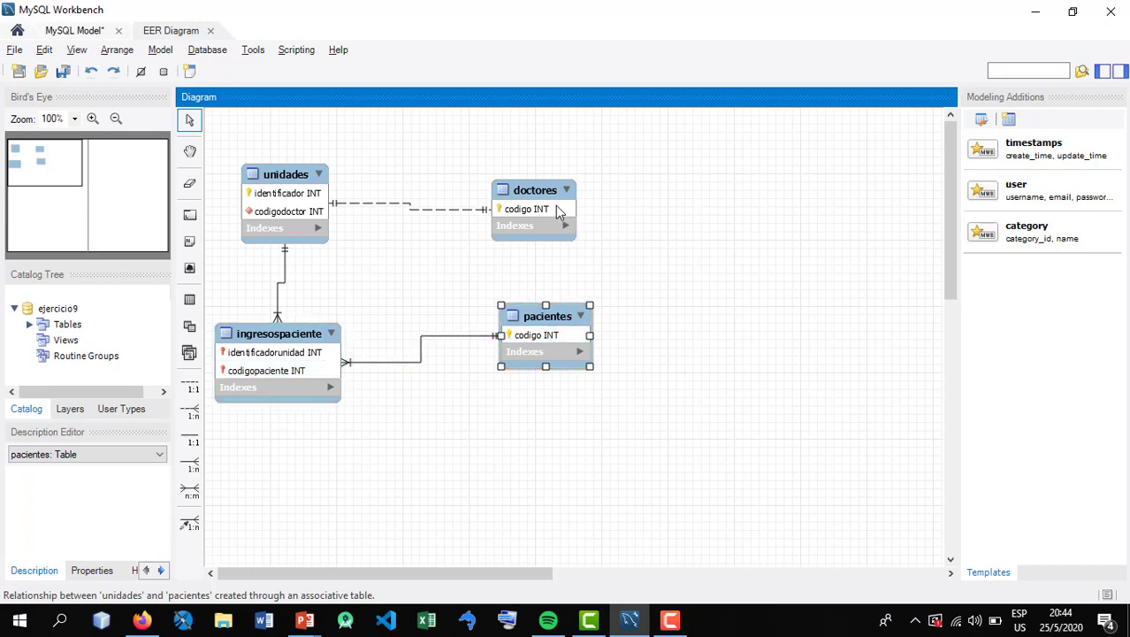
pyautogui.moveTo(558, 207); pyautogui.dragTo(540, 184)
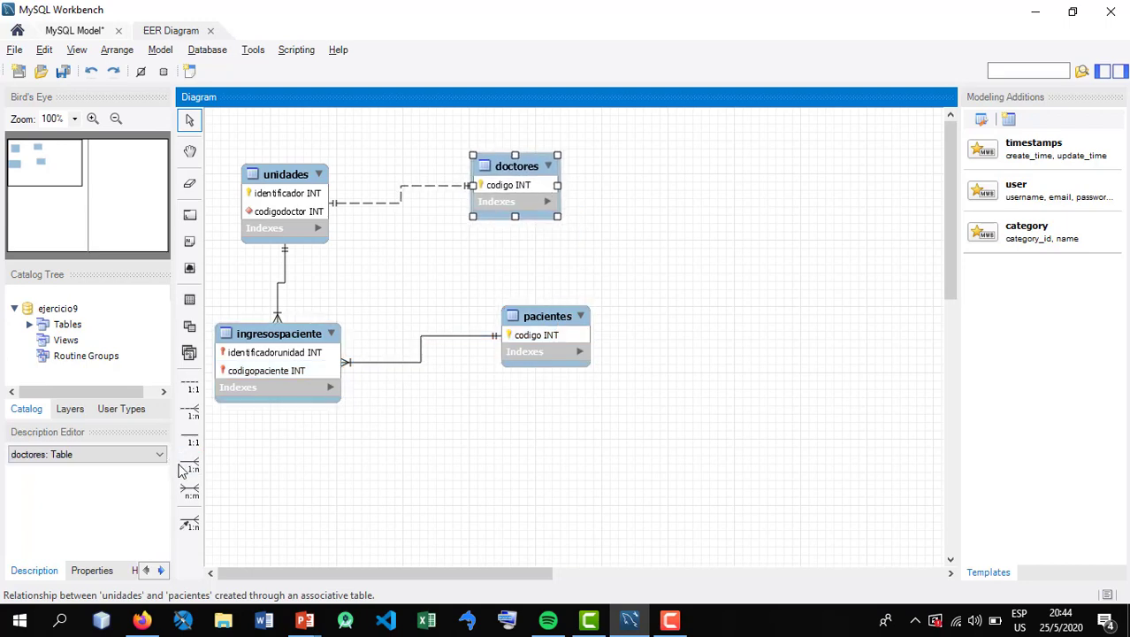
# Create an n:m relationship between doctores and pacientes, lower pacientes, and place the associative table to the right of both
pyautogui.click(189, 491)
pyautogui.click(550, 177)
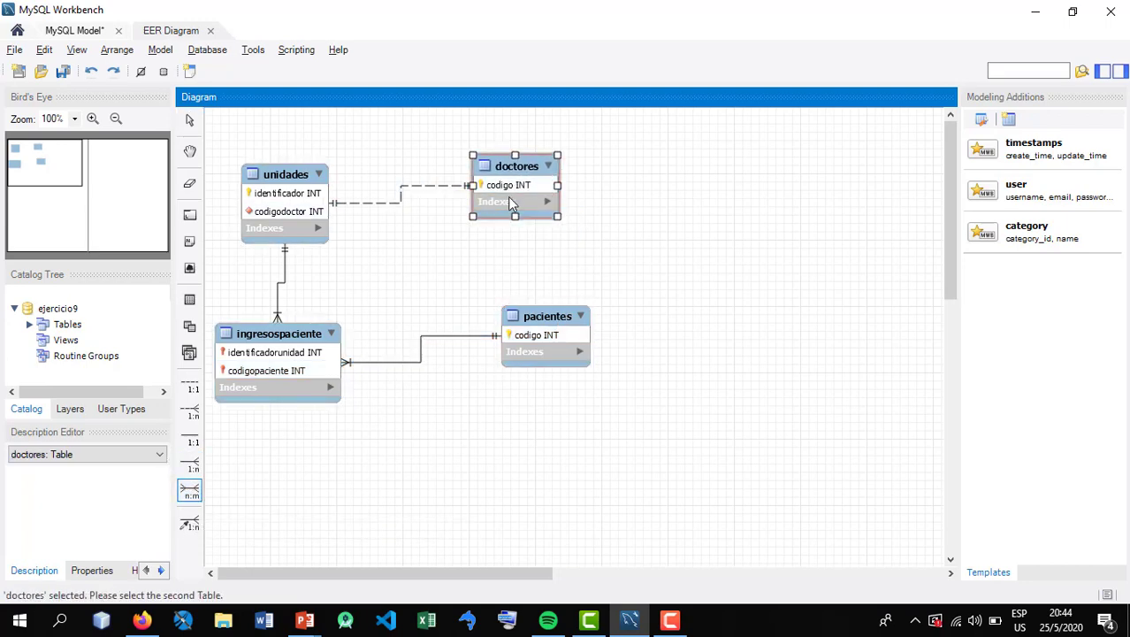
pyautogui.click(536, 347)
pyautogui.moveTo(561, 339); pyautogui.dragTo(567, 441)
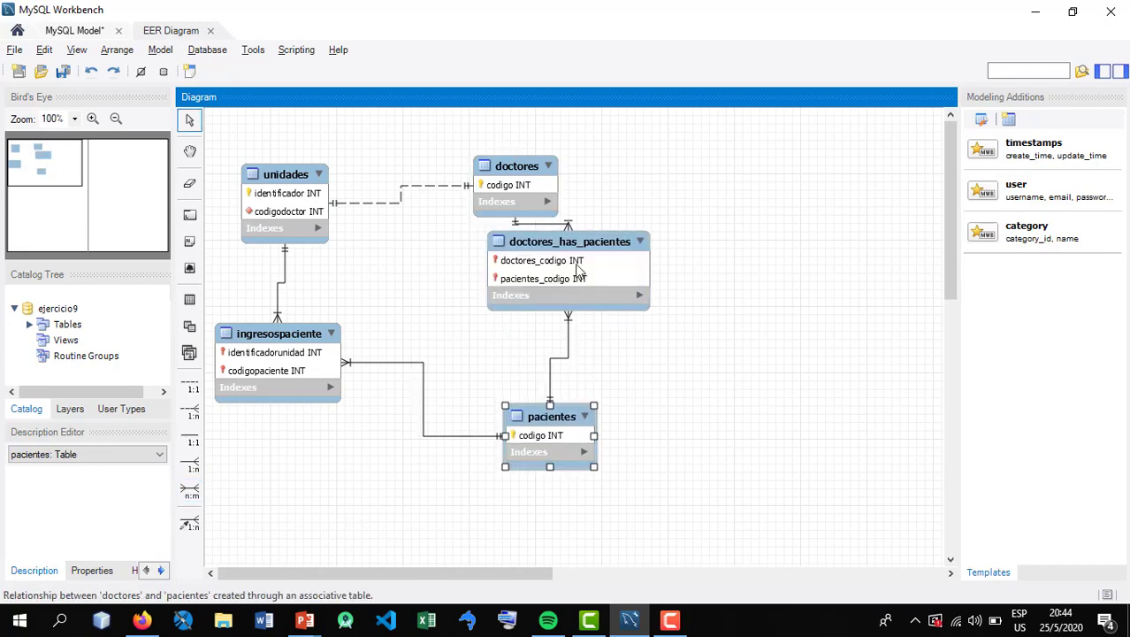
pyautogui.moveTo(575, 265); pyautogui.dragTo(709, 295)
# Align ingresospaciente under unidades, raise unidades and doctores, and bring doctores_has_pacientes closer to the other tables
pyautogui.moveTo(314, 345); pyautogui.dragTo(356, 380)
pyautogui.moveTo(307, 202); pyautogui.dragTo(319, 178)
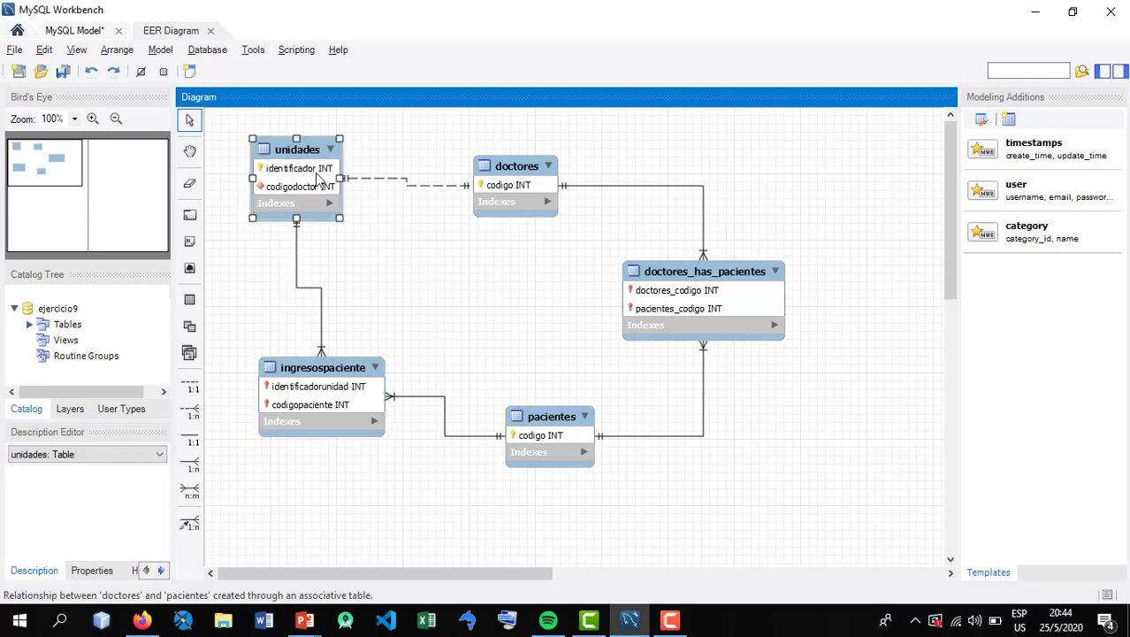
pyautogui.moveTo(508, 193); pyautogui.dragTo(500, 174)
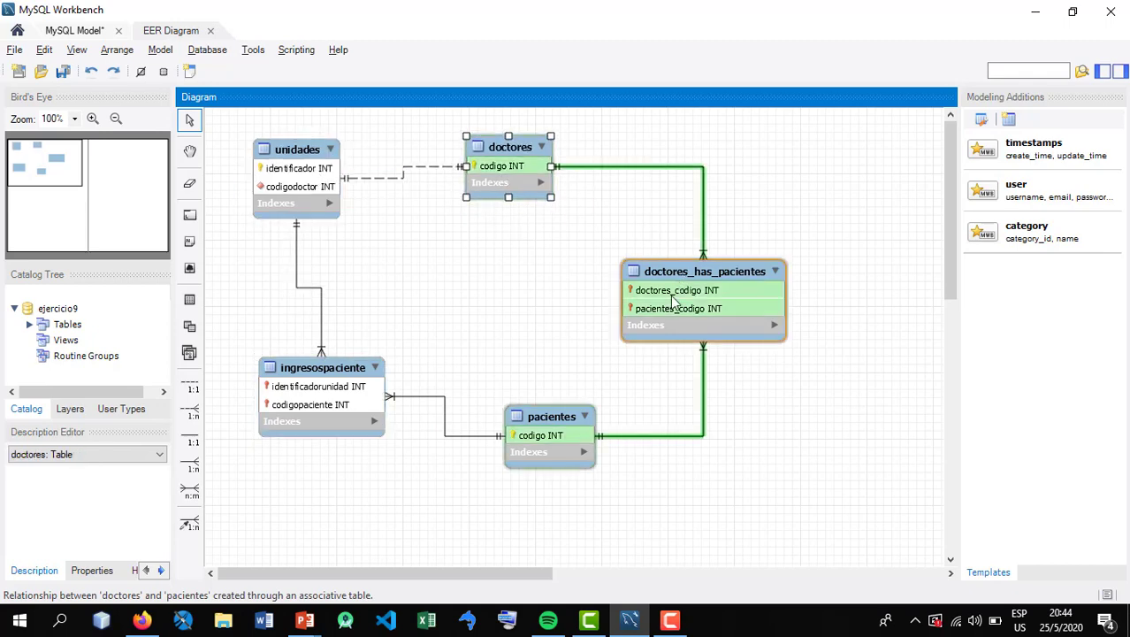
pyautogui.moveTo(373, 391); pyautogui.dragTo(333, 397)
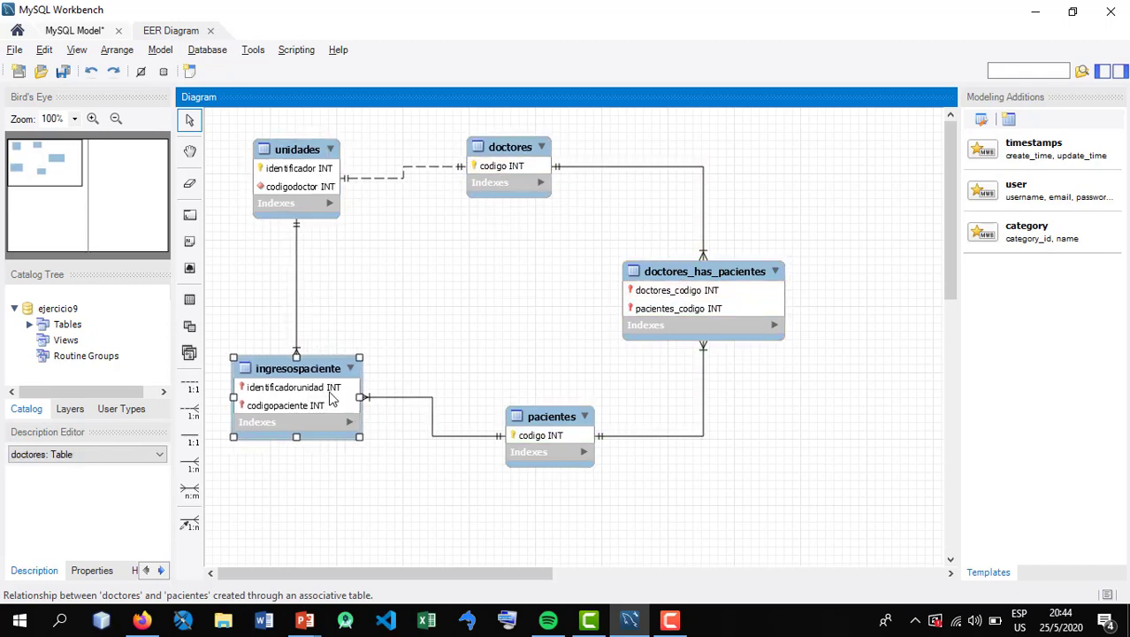
pyautogui.click(445, 227)
pyautogui.moveTo(687, 275); pyautogui.dragTo(638, 258)
# Open doctores_has_pacientes for editing, check the Ejercicio 8 slide for the entity name, and rename the table as internvenciones
pyautogui.doubleClick(641, 252)
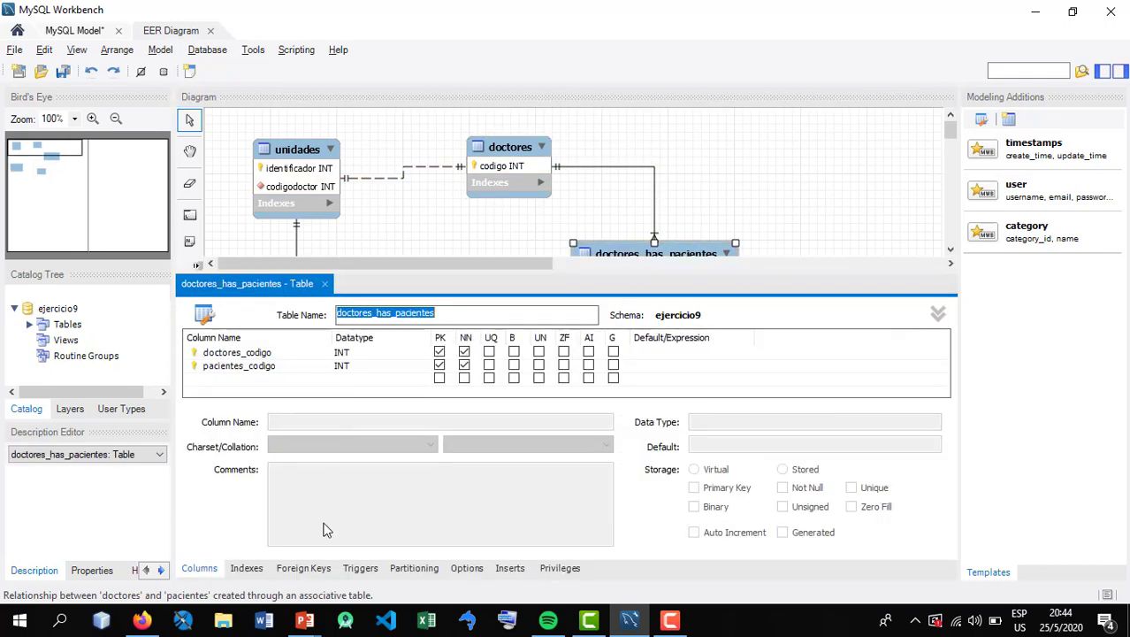
pyautogui.moveTo(304, 620)
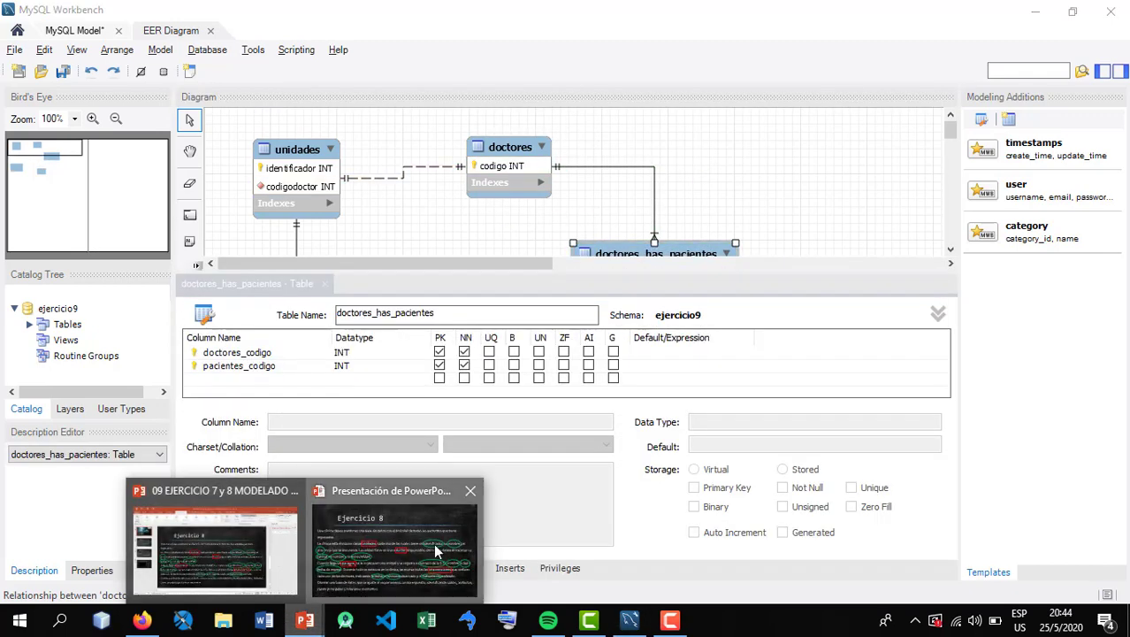
pyautogui.click(393, 504)
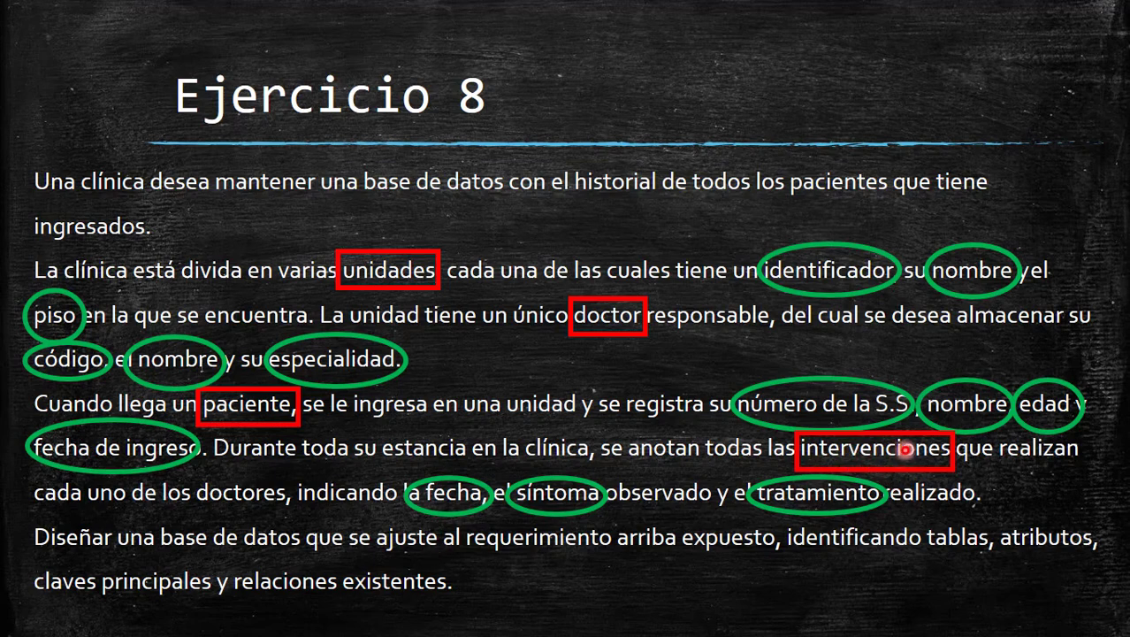
pyautogui.hotkey('alt', 'Tab')
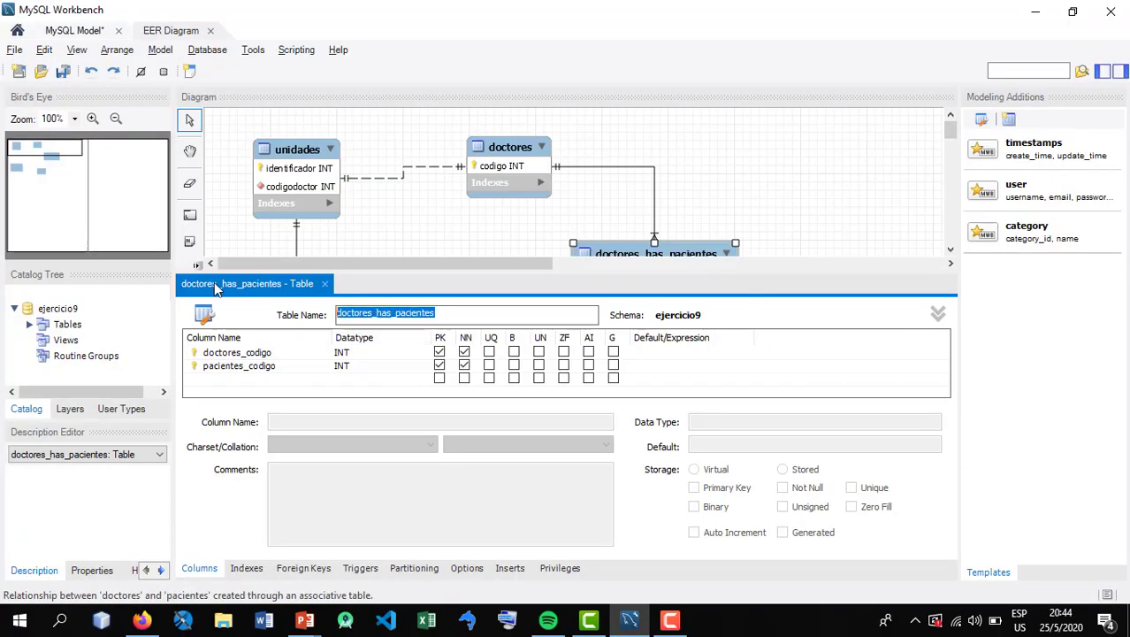
pyautogui.write('internvenciones')
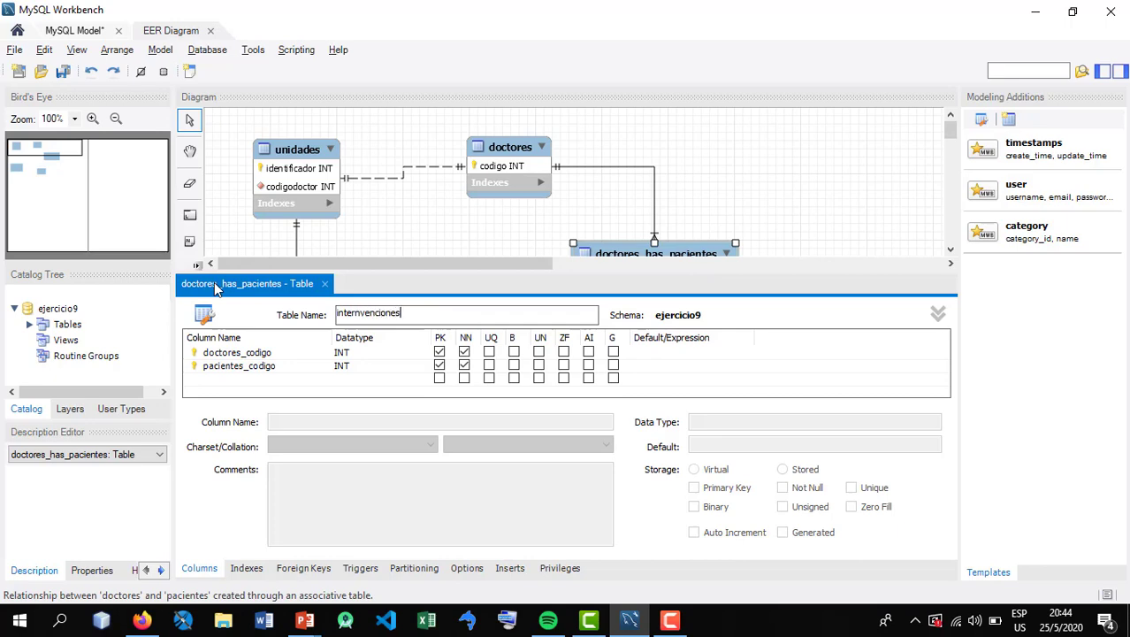
pyautogui.press('Return')
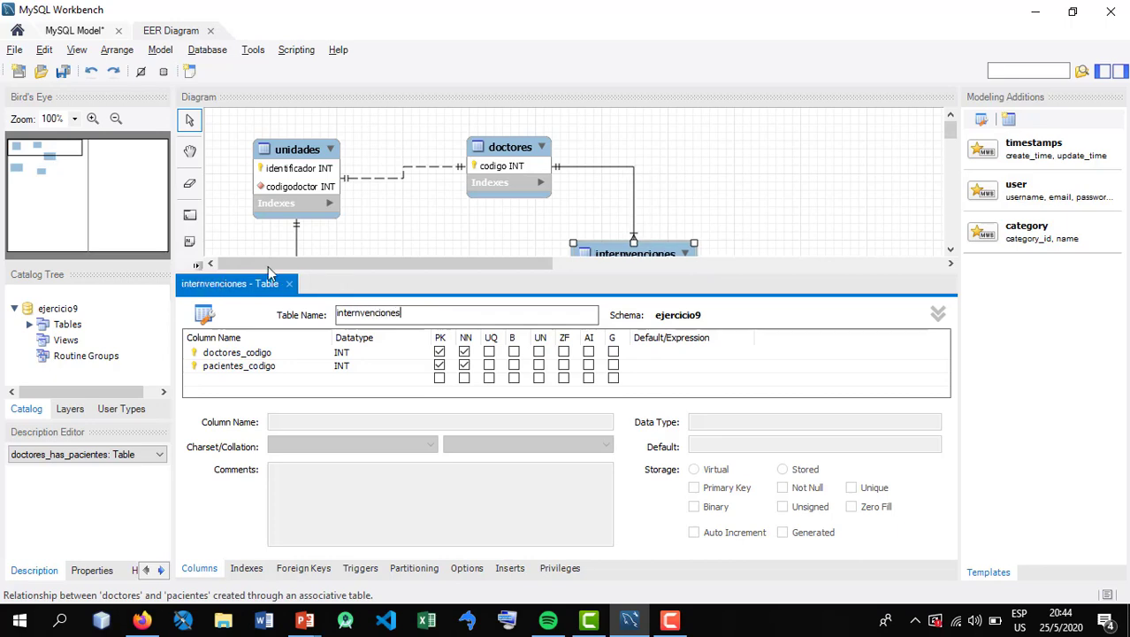
# Rename the doctores_codigo column of internvenciones as codigodoctor
pyautogui.click(287, 352)
pyautogui.click(287, 352)
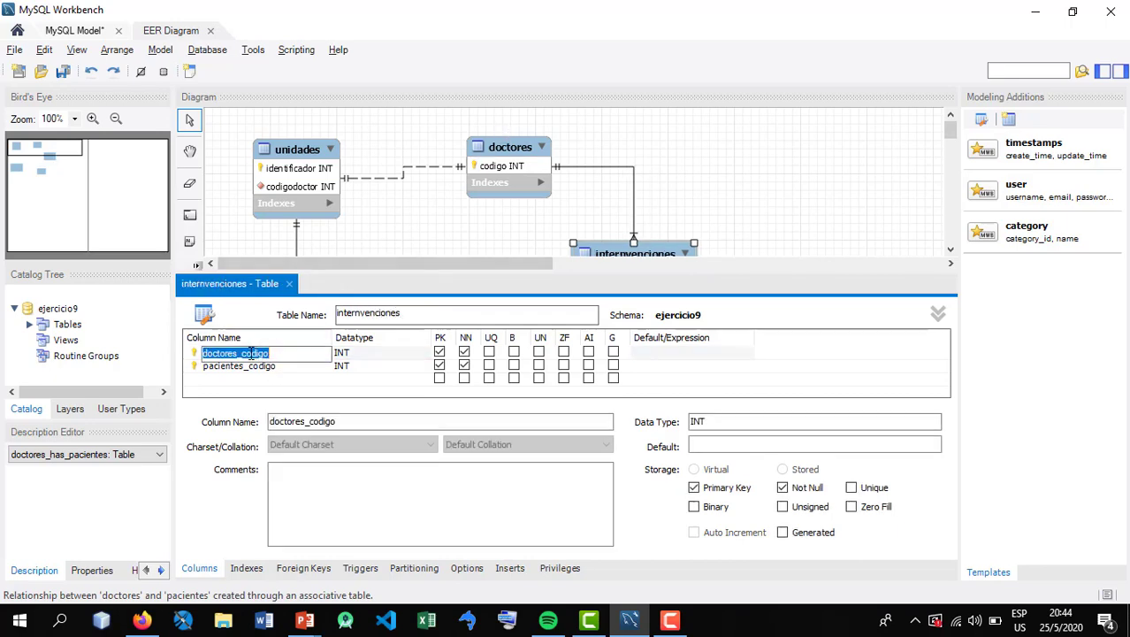
pyautogui.moveTo(243, 353); pyautogui.dragTo(338, 347)
pyautogui.press('BackSpace')
pyautogui.press('BackSpace')
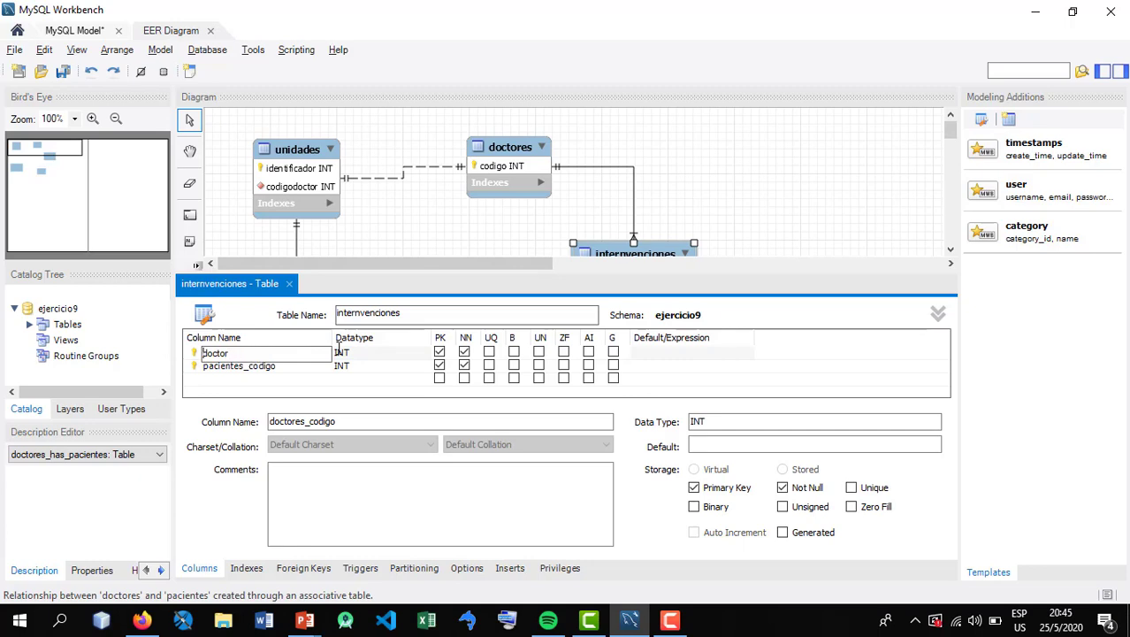
pyautogui.write('codigo')
pyautogui.press('Return')
# Rename the pacientes_codigo column of internvenciones as codigopaciente
pyautogui.click(234, 366)
pyautogui.click(256, 366)
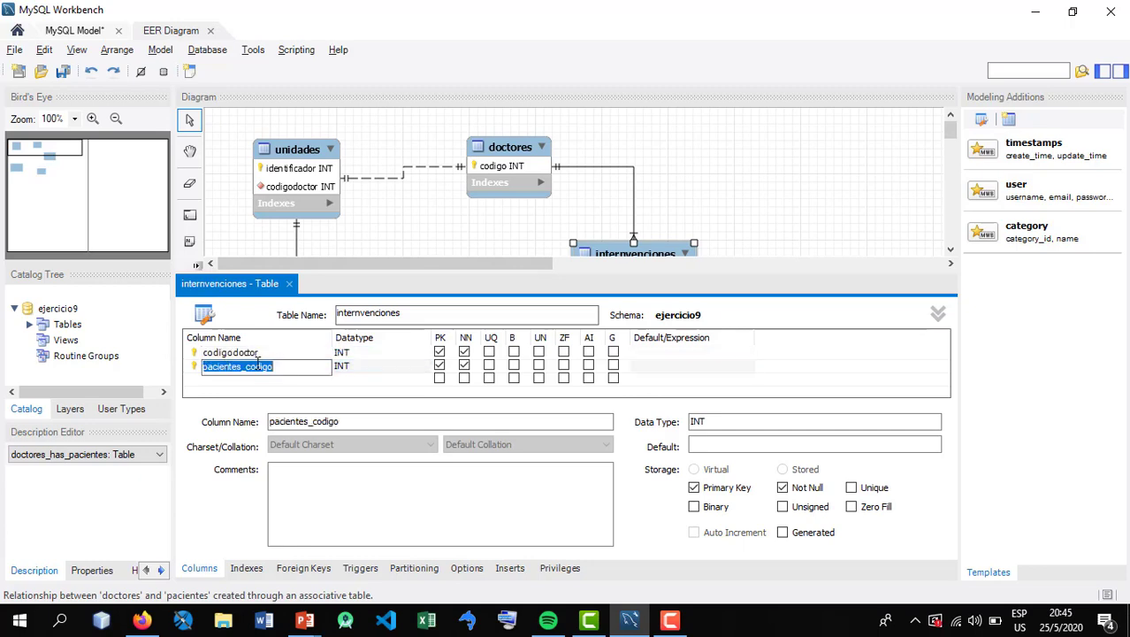
pyautogui.moveTo(246, 366); pyautogui.dragTo(301, 367)
pyautogui.press('BackSpace')
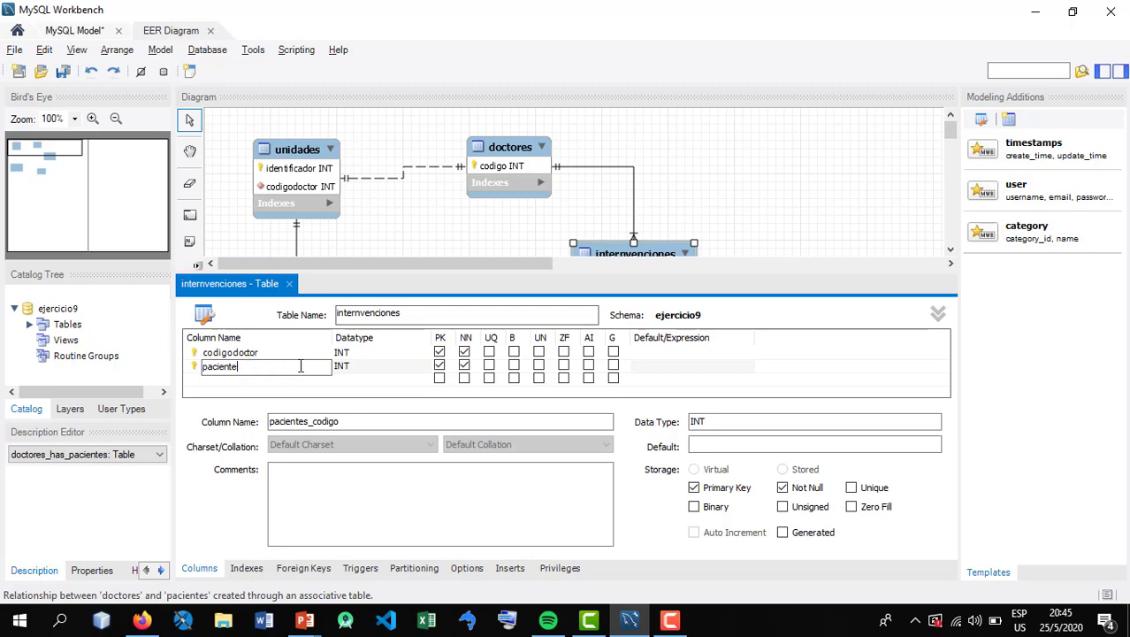
pyautogui.write('codigo')
pyautogui.press('Tab')
# Close the internvenciones table editor, move ingresospaciente up toward unidades, and adjust the position of internvenciones between doctores and pacientes
pyautogui.click(290, 281)
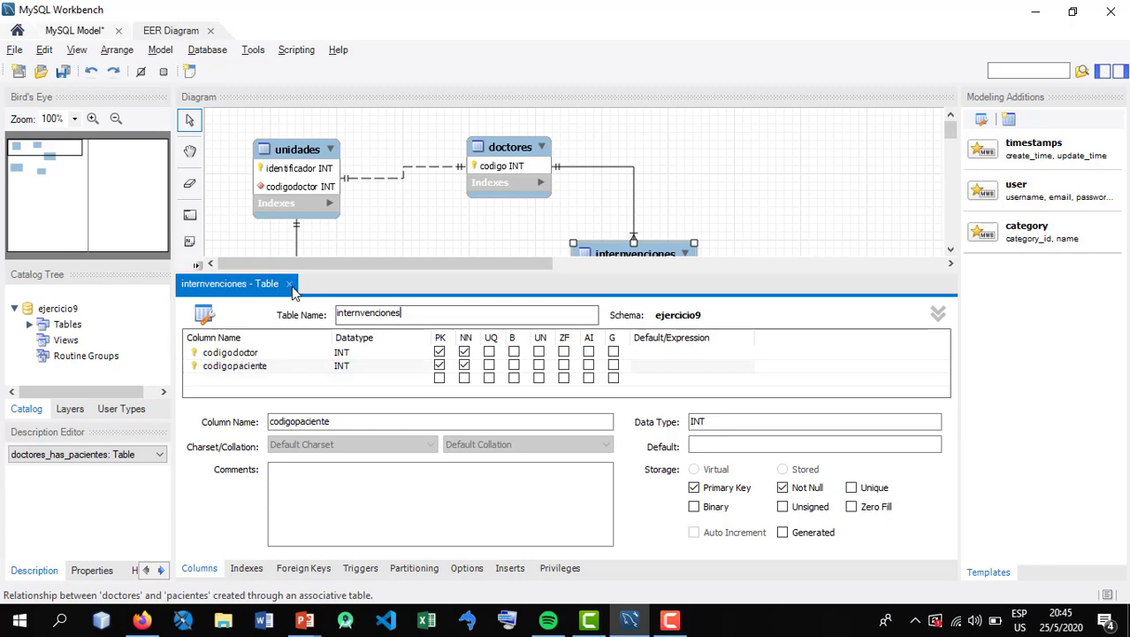
pyautogui.click(288, 284)
pyautogui.moveTo(634, 307); pyautogui.dragTo(622, 296)
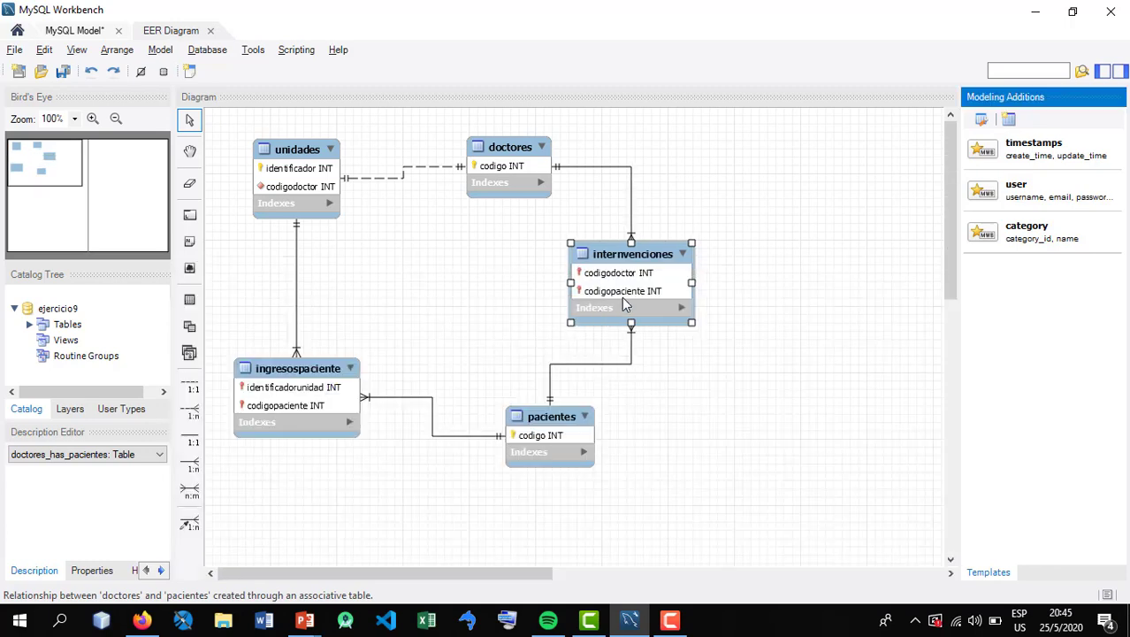
pyautogui.moveTo(362, 364); pyautogui.dragTo(369, 313)
pyautogui.moveTo(639, 292); pyautogui.dragTo(640, 302)
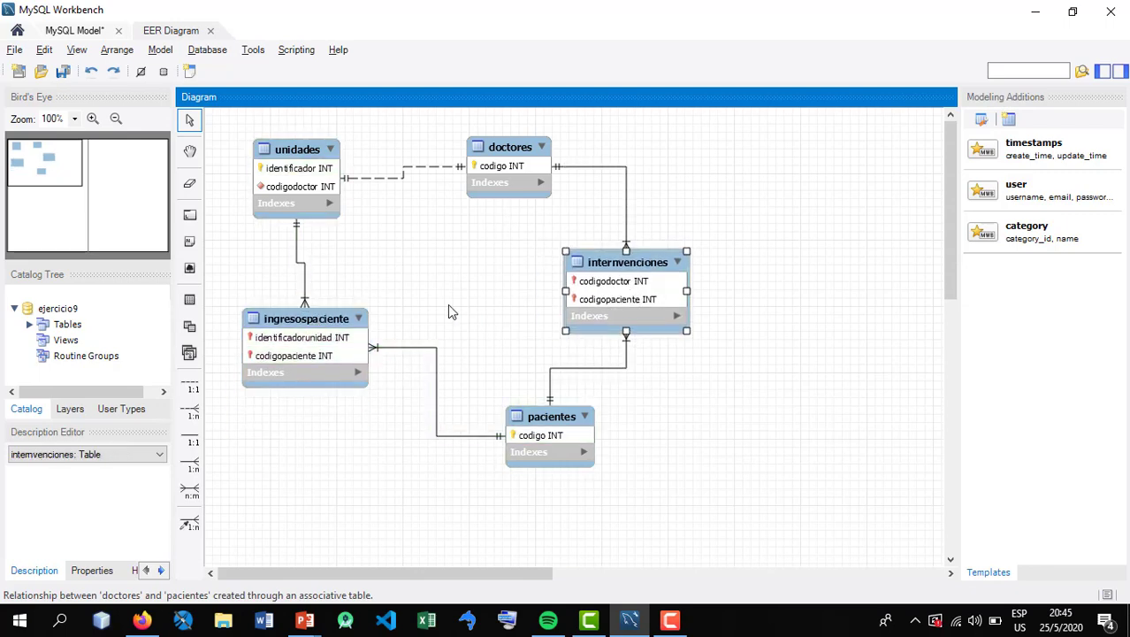
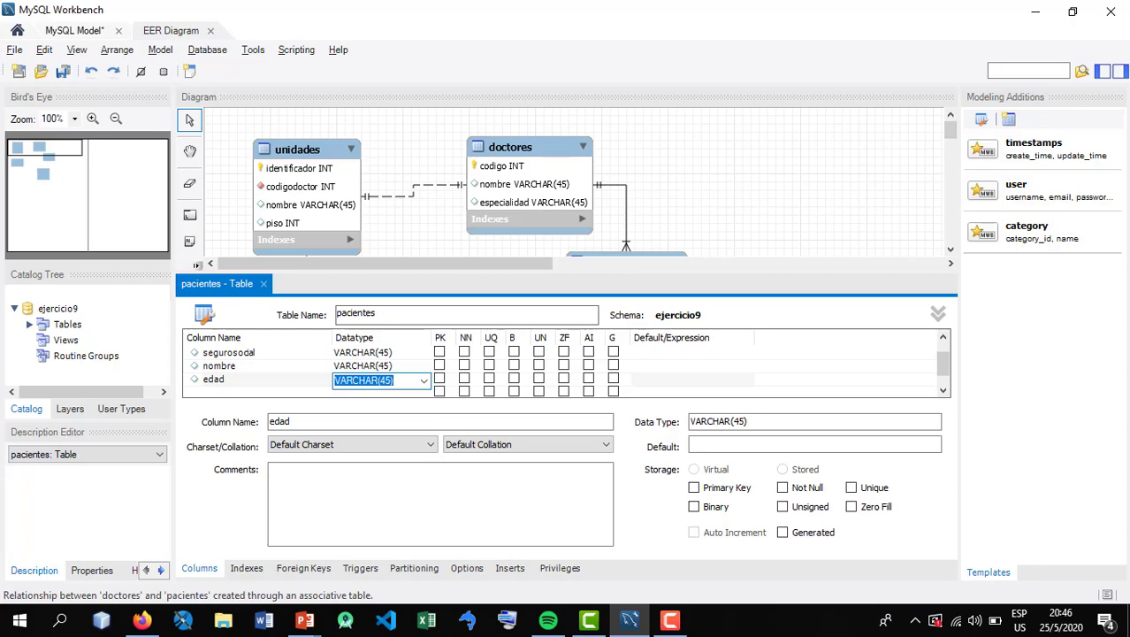
# Rename the edad column of the pacientes table as fechanacimiento and set its data type to DATE
pyautogui.doubleClick(237, 381)
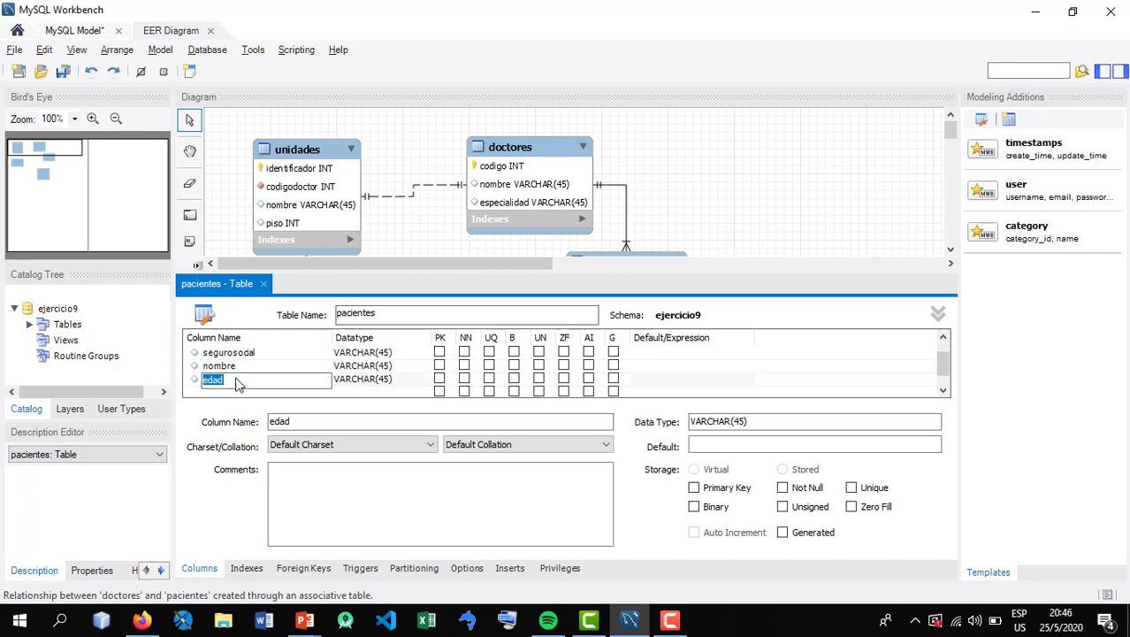
pyautogui.write('fechanacimiento')
pyautogui.press('Tab')
pyautogui.write('date')
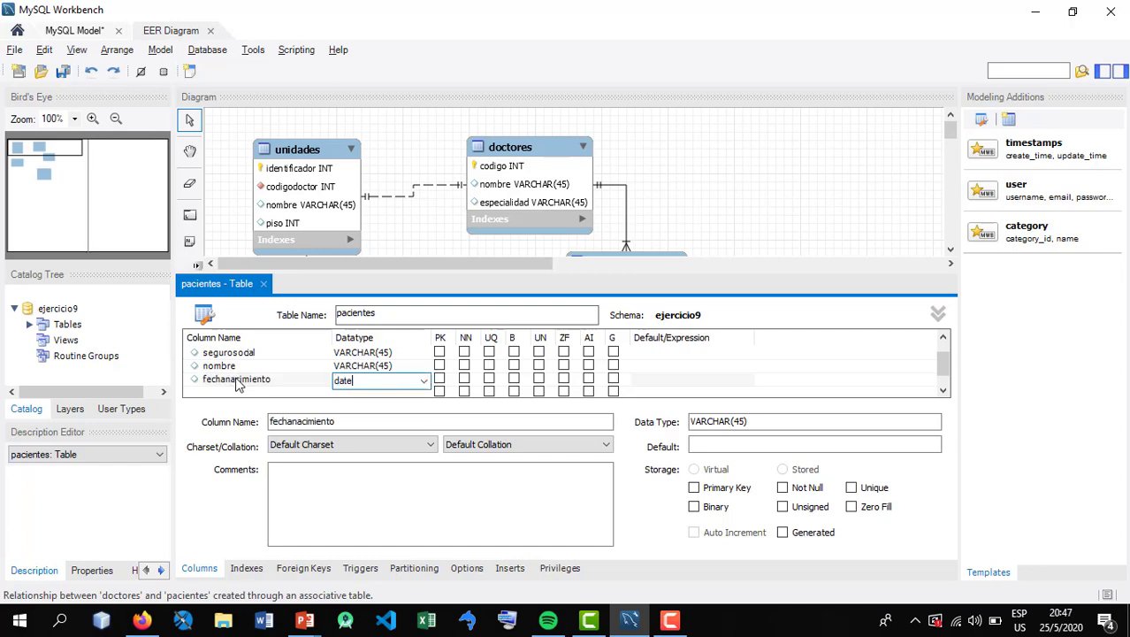
pyautogui.press('Tab')
pyautogui.press('Escape')
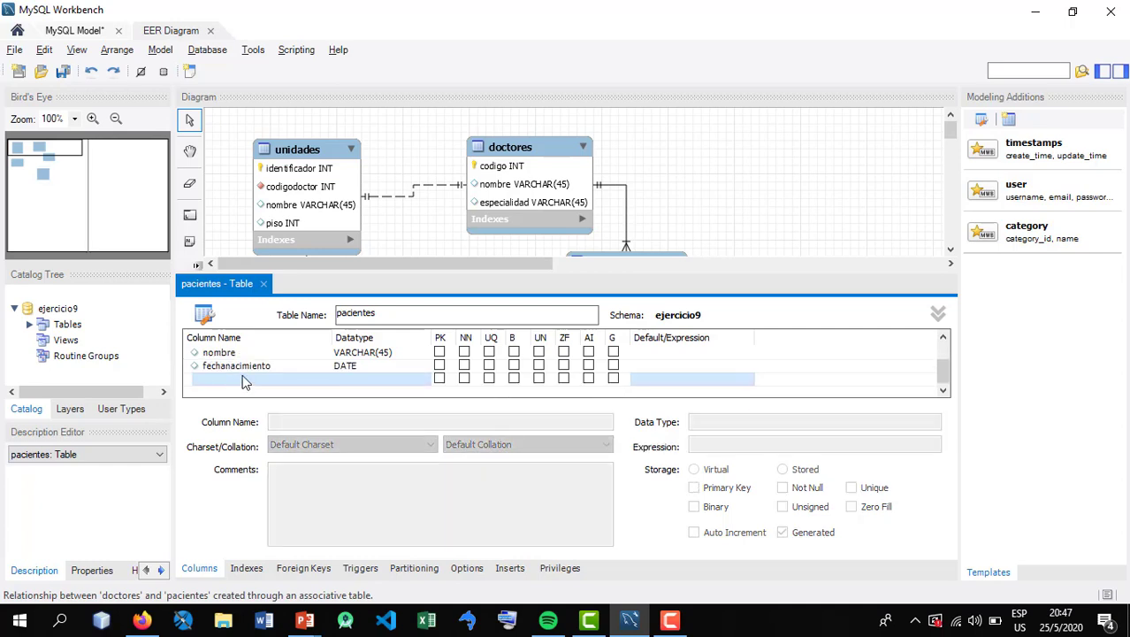
# Compare the fechanacimiento column with the patient attributes on the Ejercicio 8 slide and close the pacientes table editor
pyautogui.click(259, 370)
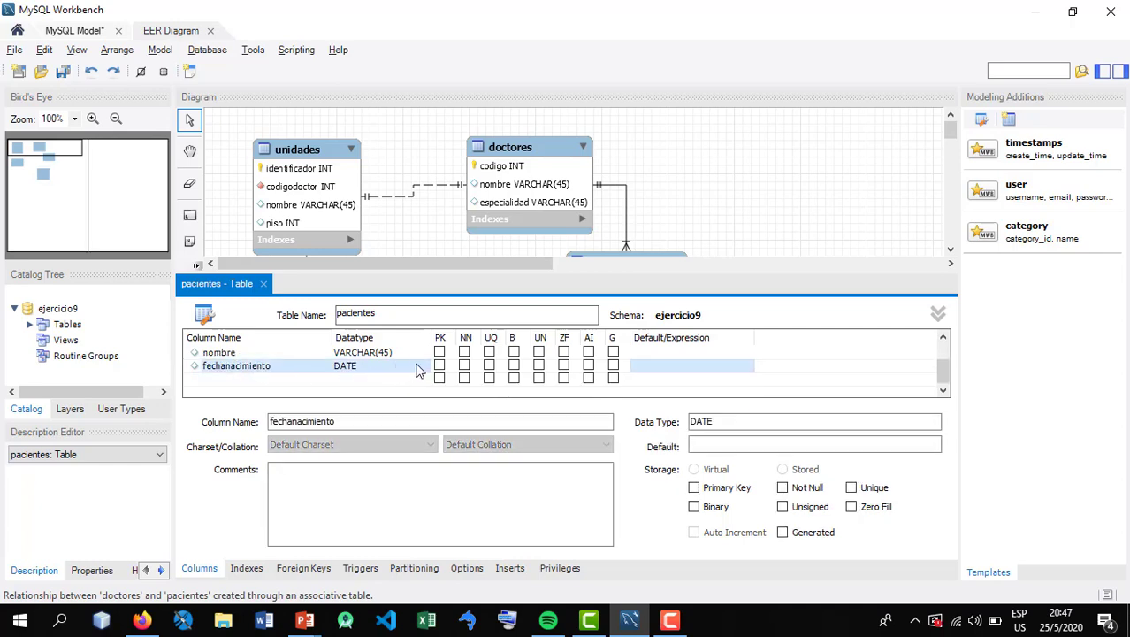
pyautogui.doubleClick(223, 367)
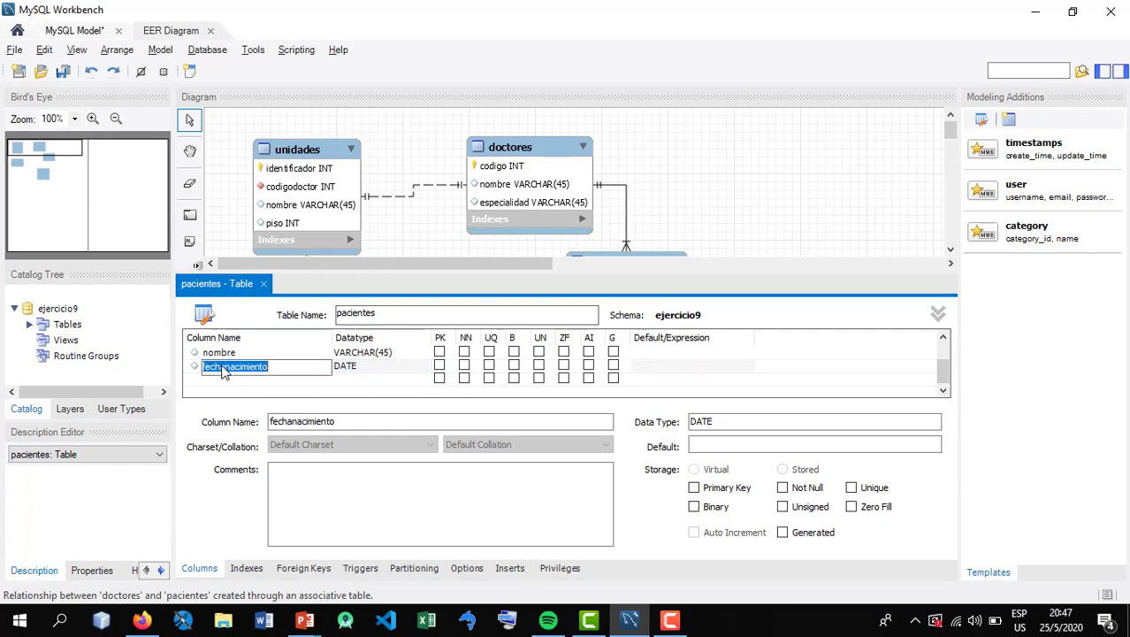
pyautogui.click(348, 367)
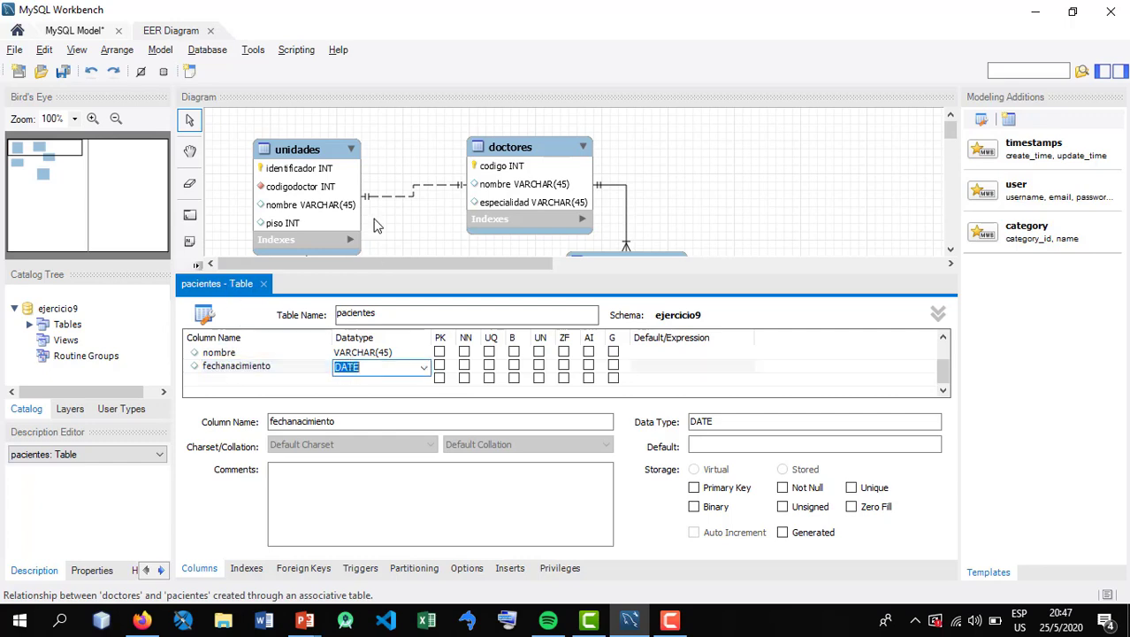
pyautogui.click(245, 366)
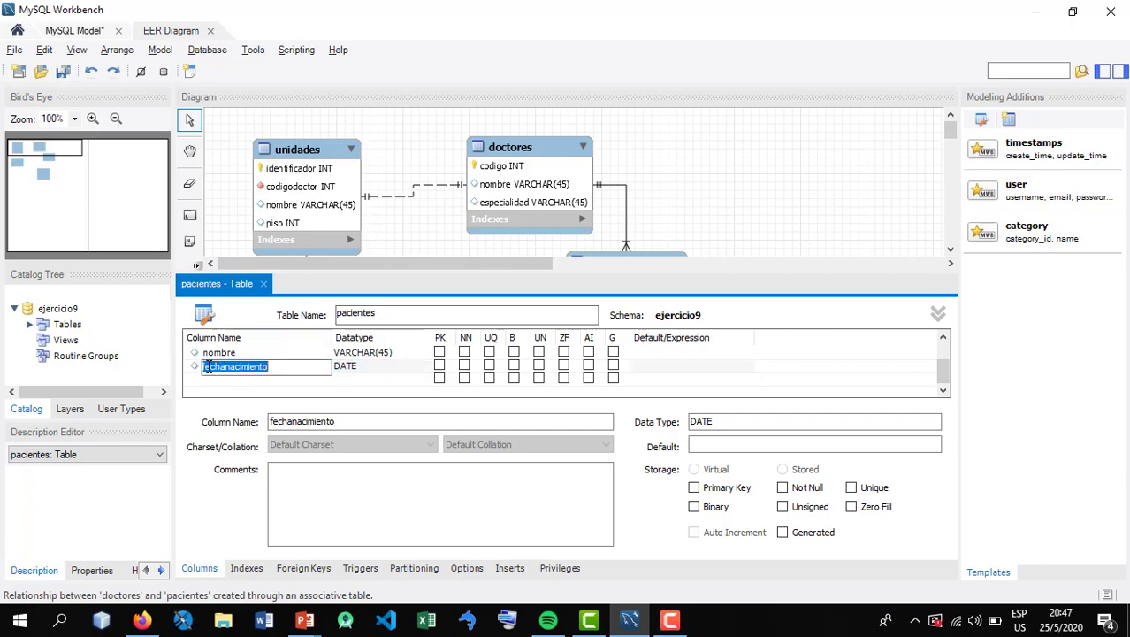
pyautogui.moveTo(300, 368); pyautogui.dragTo(88, 348)
pyautogui.click(222, 352)
pyautogui.click(262, 366)
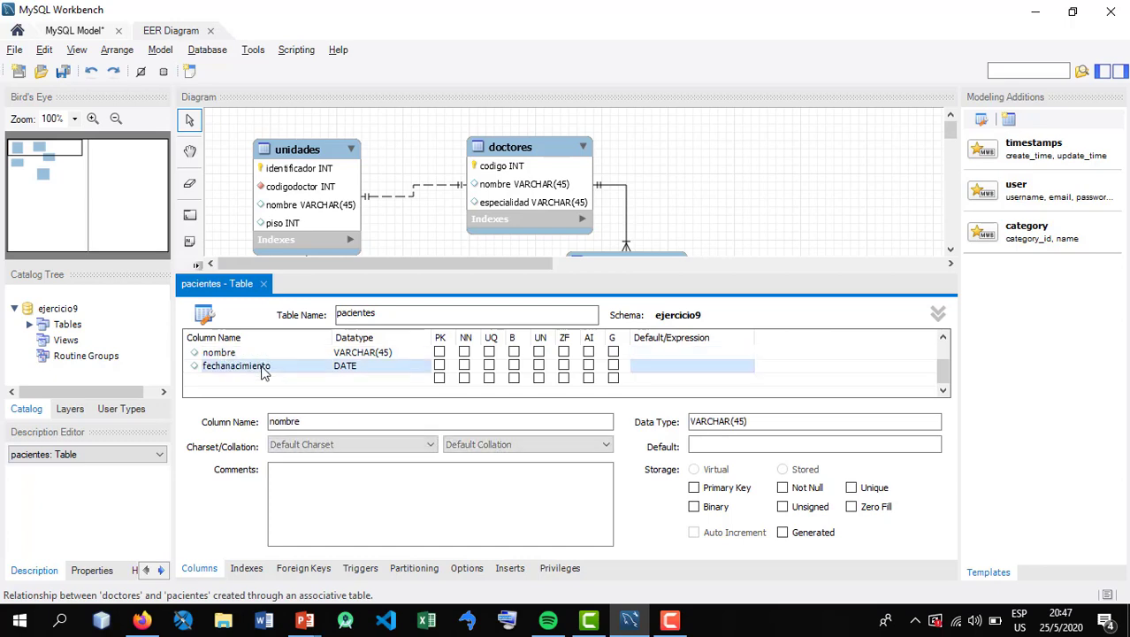
pyautogui.click(244, 368)
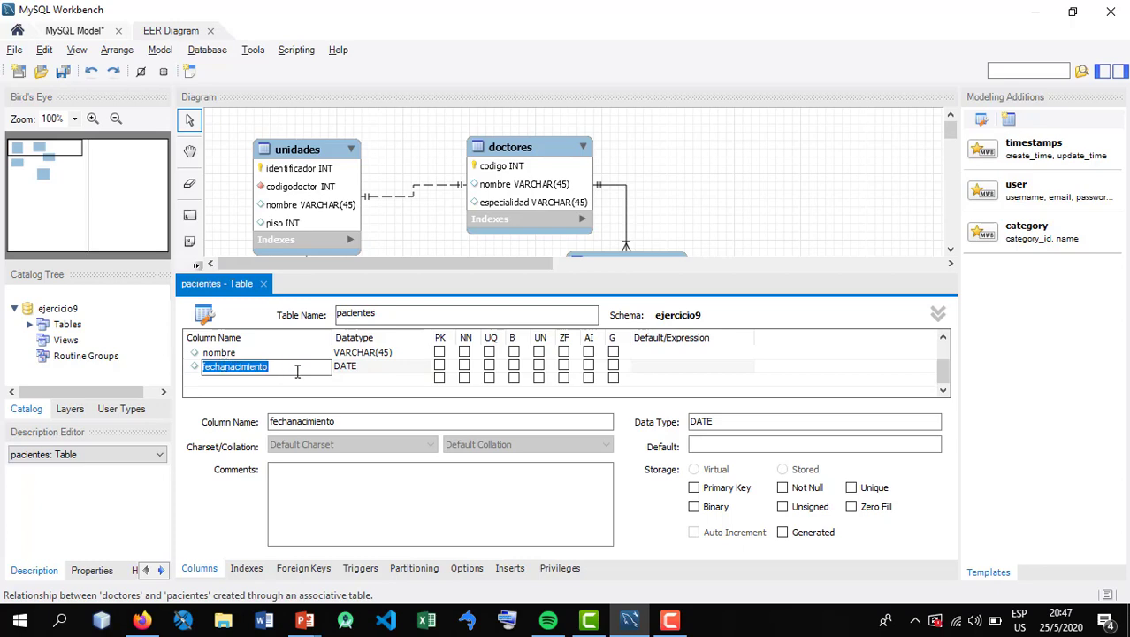
pyautogui.hotkey('alt', 'Tab')
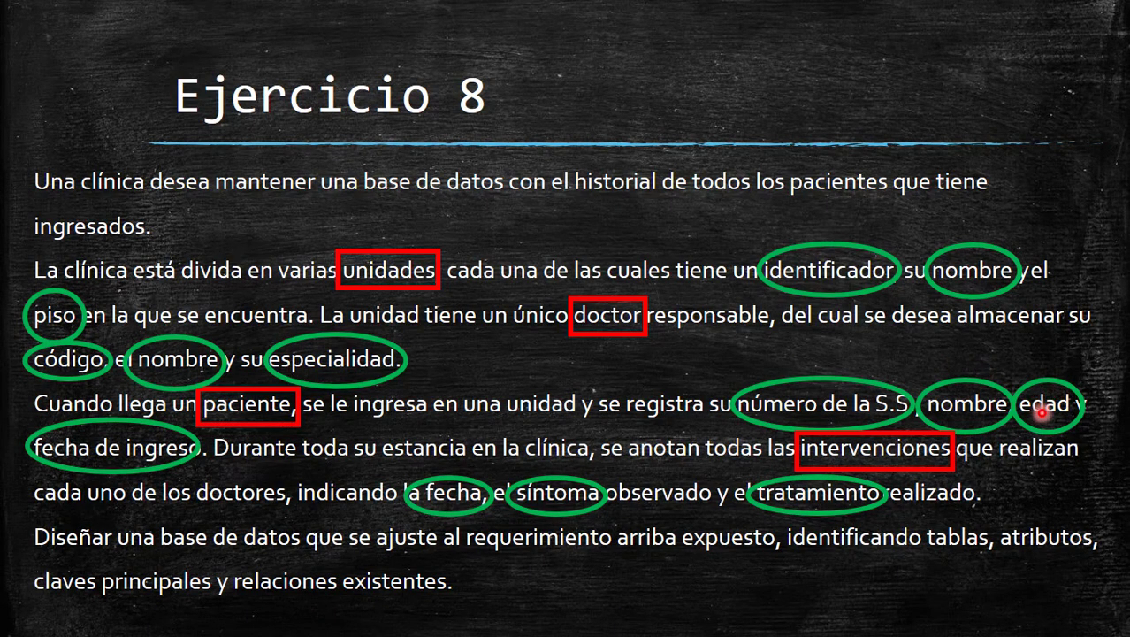
pyautogui.hotkey('alt', 'Tab')
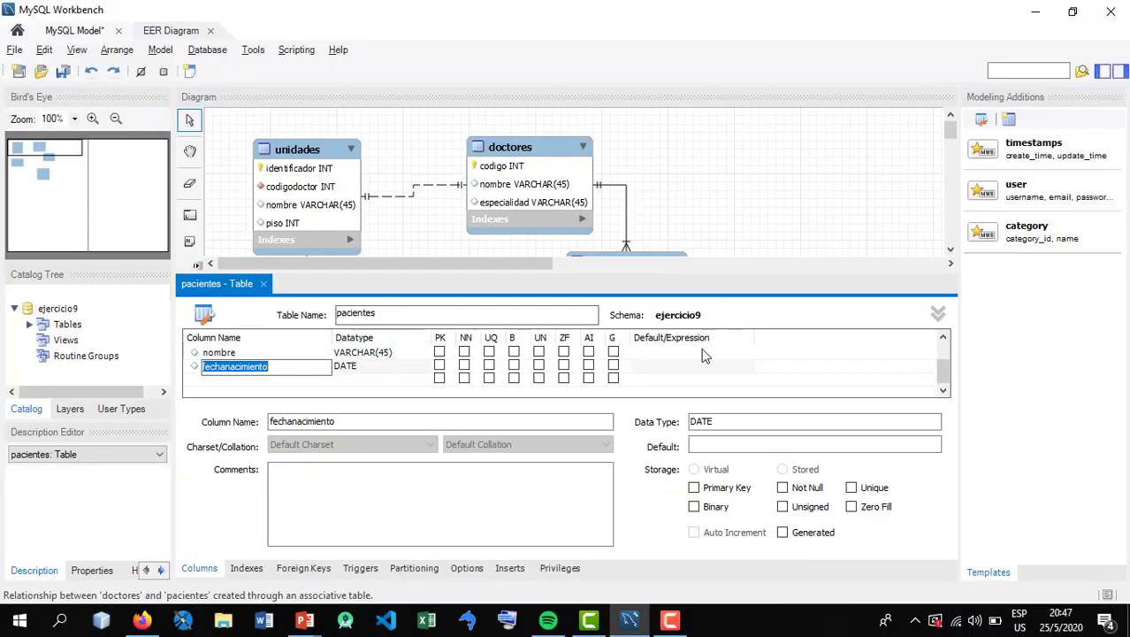
pyautogui.hotkey('alt', 'Tab')
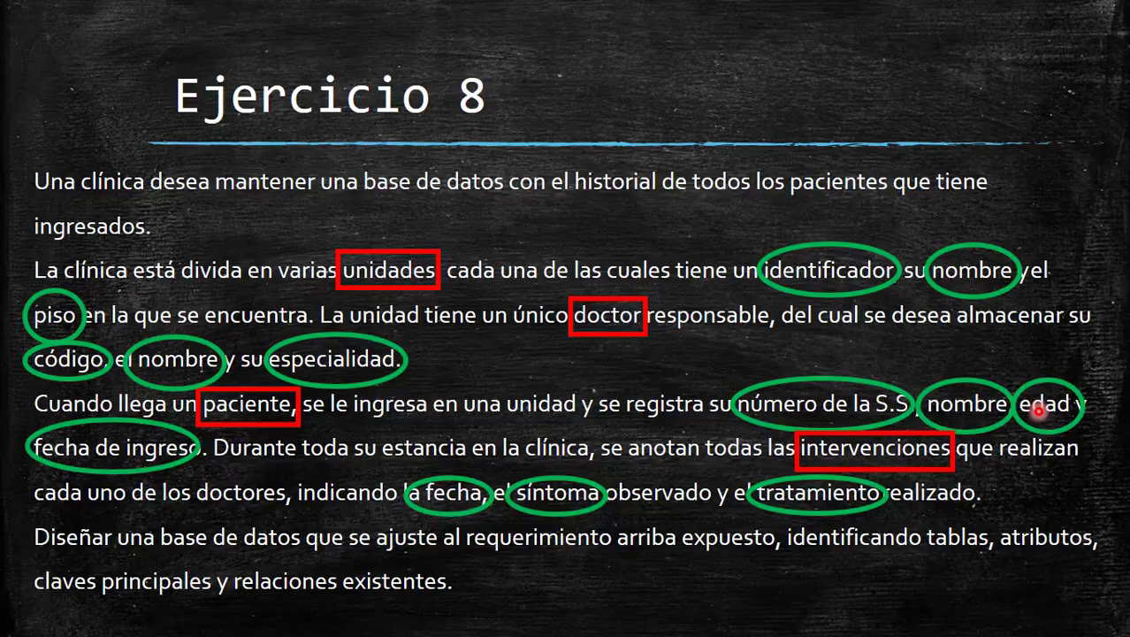
pyautogui.hotkey('alt', 'Tab')
pyautogui.hotkey('alt', 'Tab')
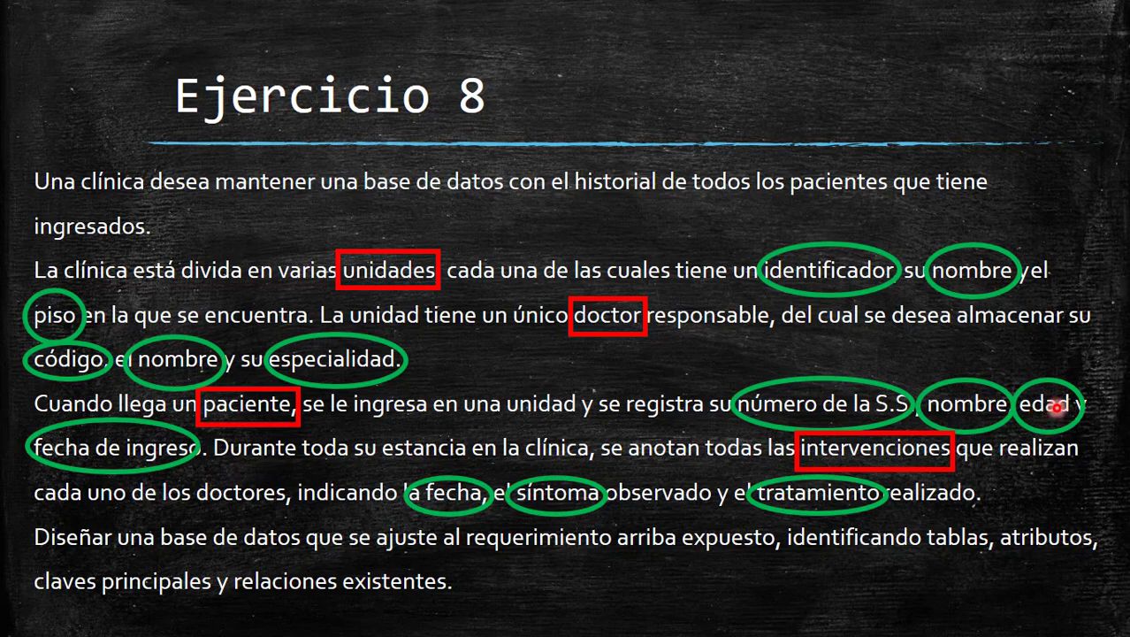
pyautogui.hotkey('alt', 'Tab')
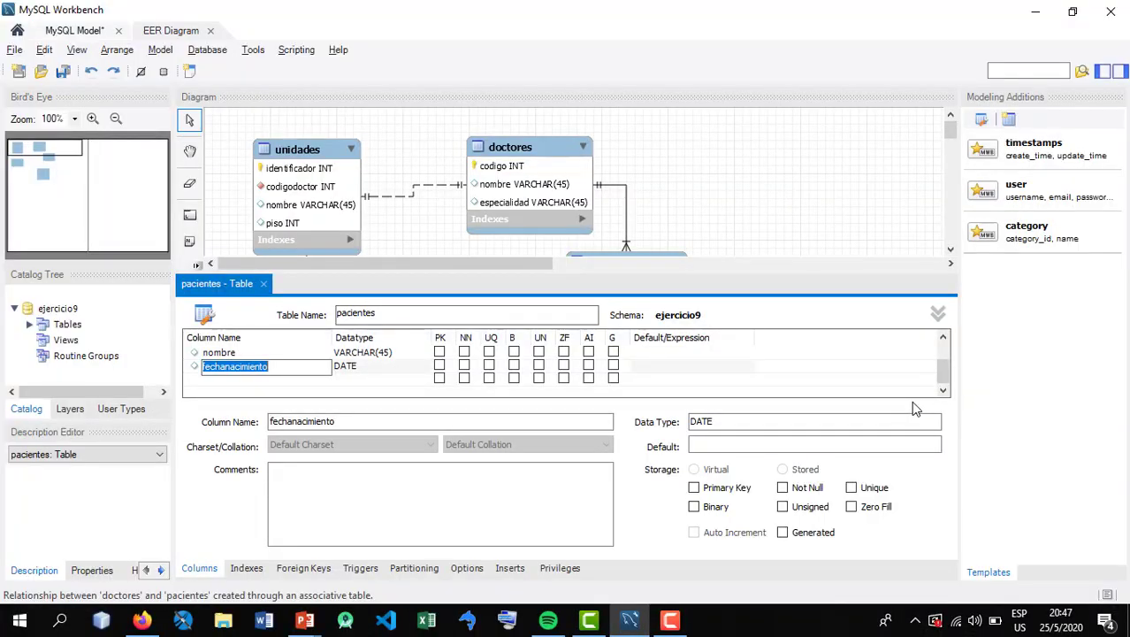
pyautogui.hotkey('alt', 'Tab')
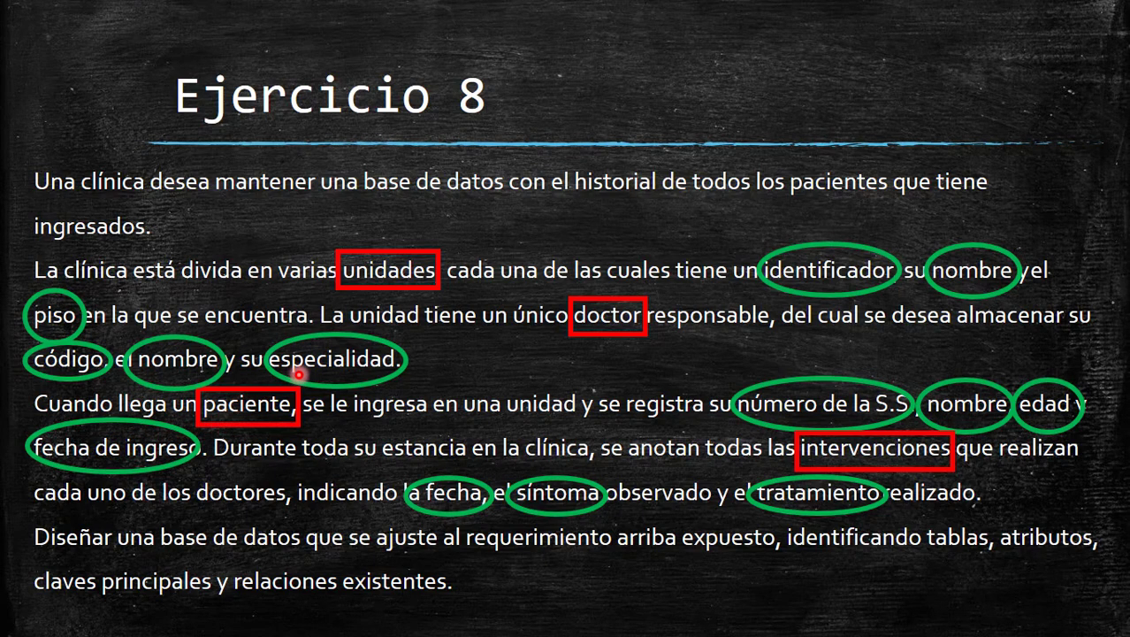
pyautogui.hotkey('alt', 'Tab')
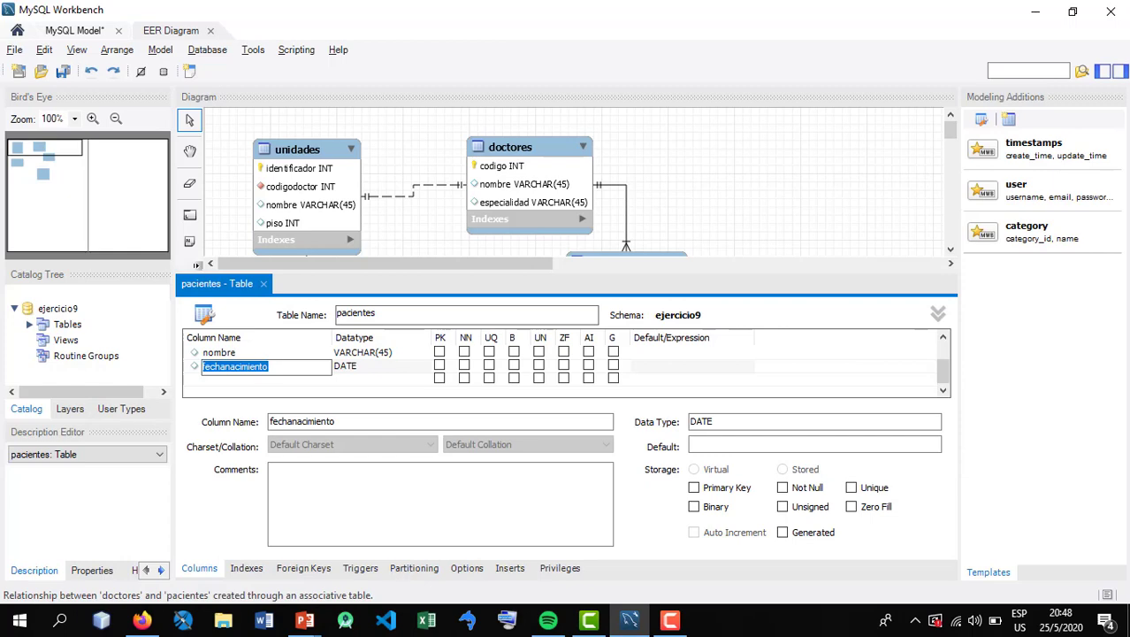
pyautogui.click(263, 284)
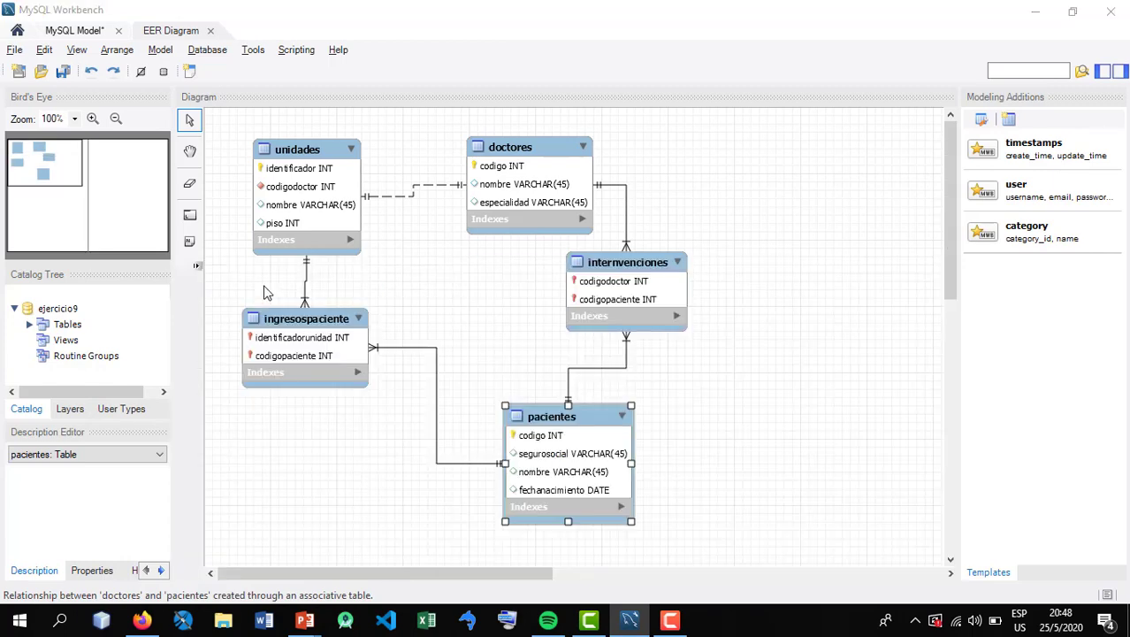
# Move the ingresospaciente table slightly farther below unidades in the diagram
pyautogui.click(475, 322)
pyautogui.click(521, 417)
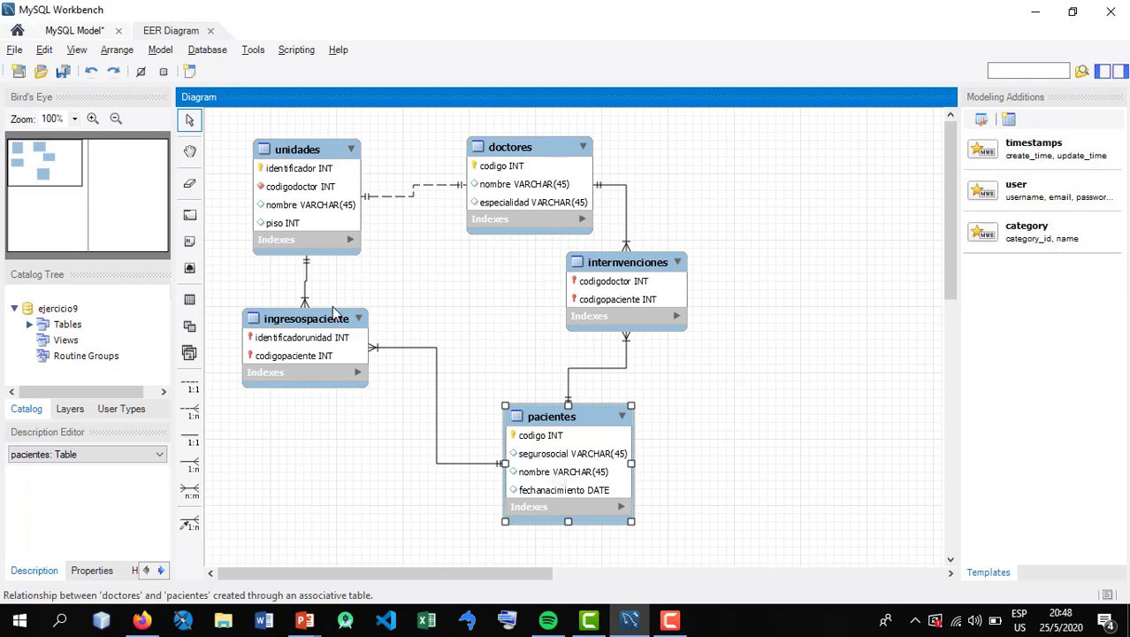
pyautogui.moveTo(307, 322); pyautogui.dragTo(328, 339)
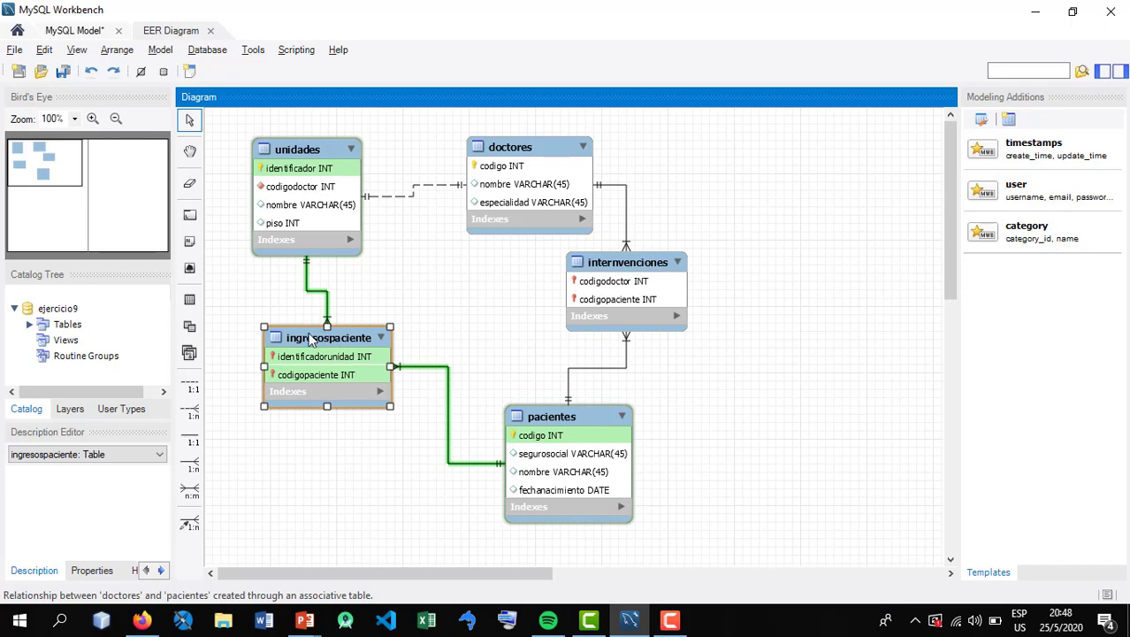
# Add a fechaingreso column of type DATE to the ingresospaciente table and close its editor
pyautogui.doubleClick(311, 339)
pyautogui.click(290, 380)
pyautogui.click(236, 380)
pyautogui.write('f')
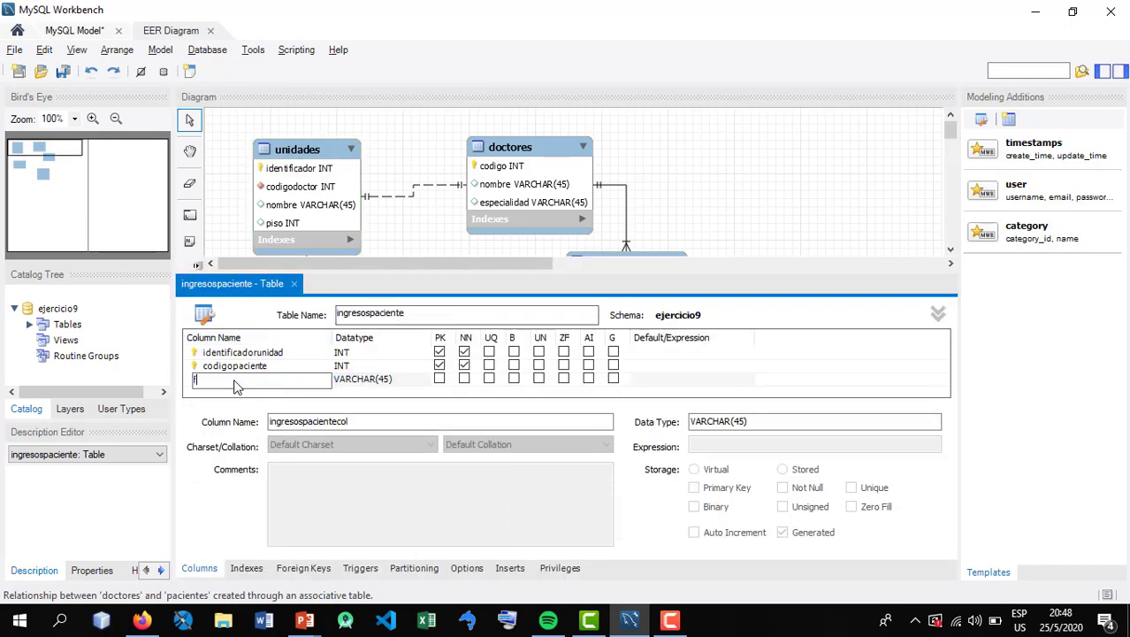
pyautogui.write('echaingreso')
pyautogui.press('Tab')
pyautogui.write('date')
pyautogui.press('Tab')
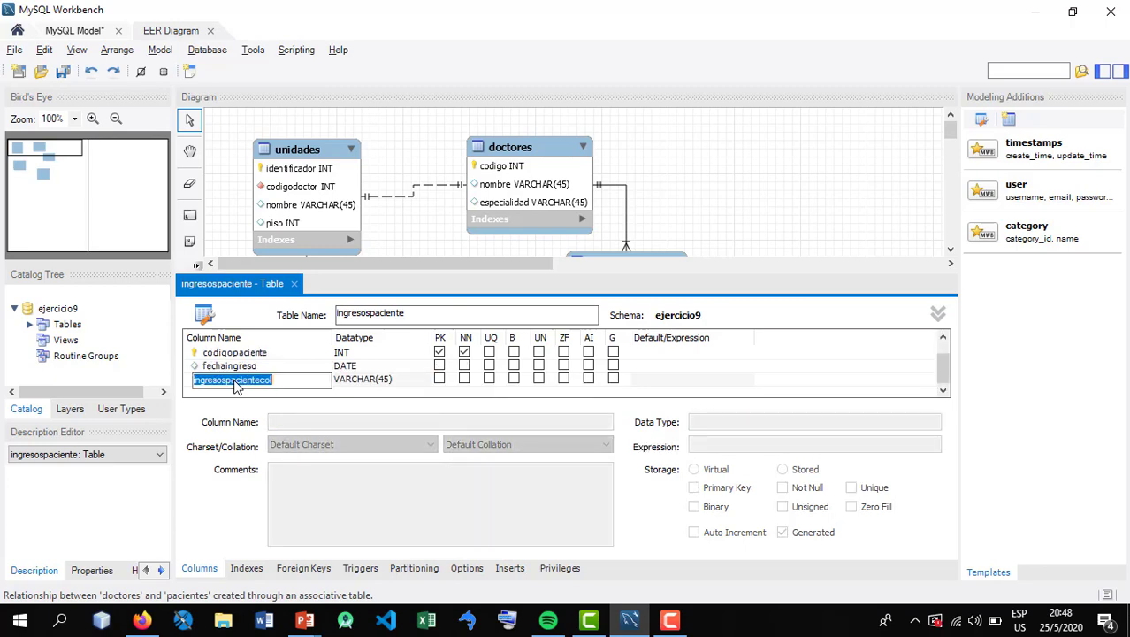
pyautogui.press('Escape')
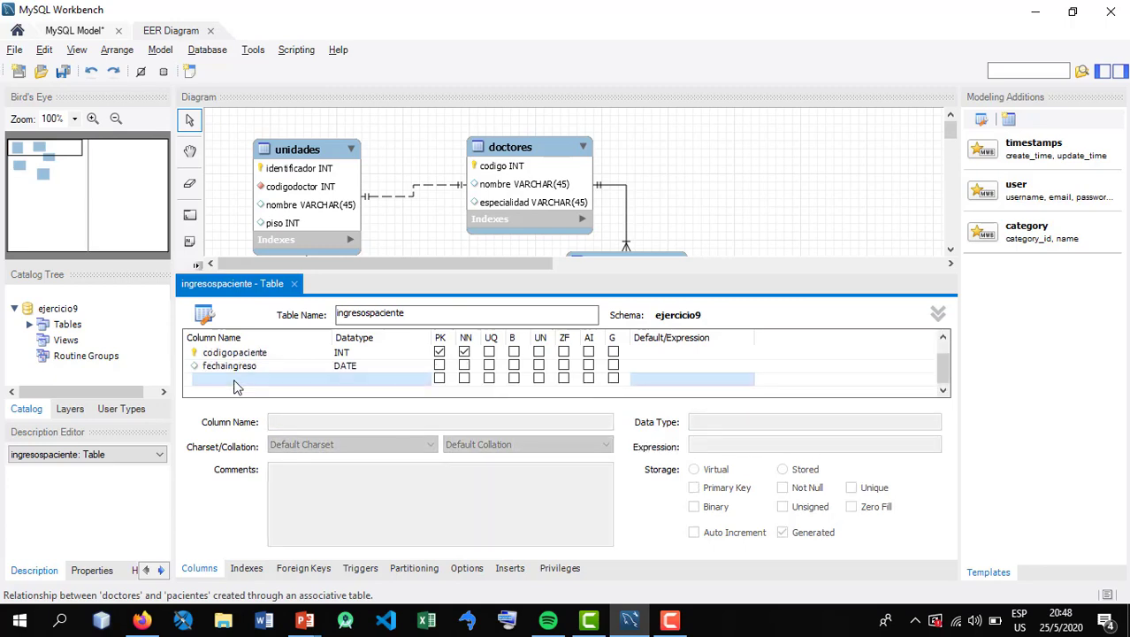
pyautogui.click(295, 284)
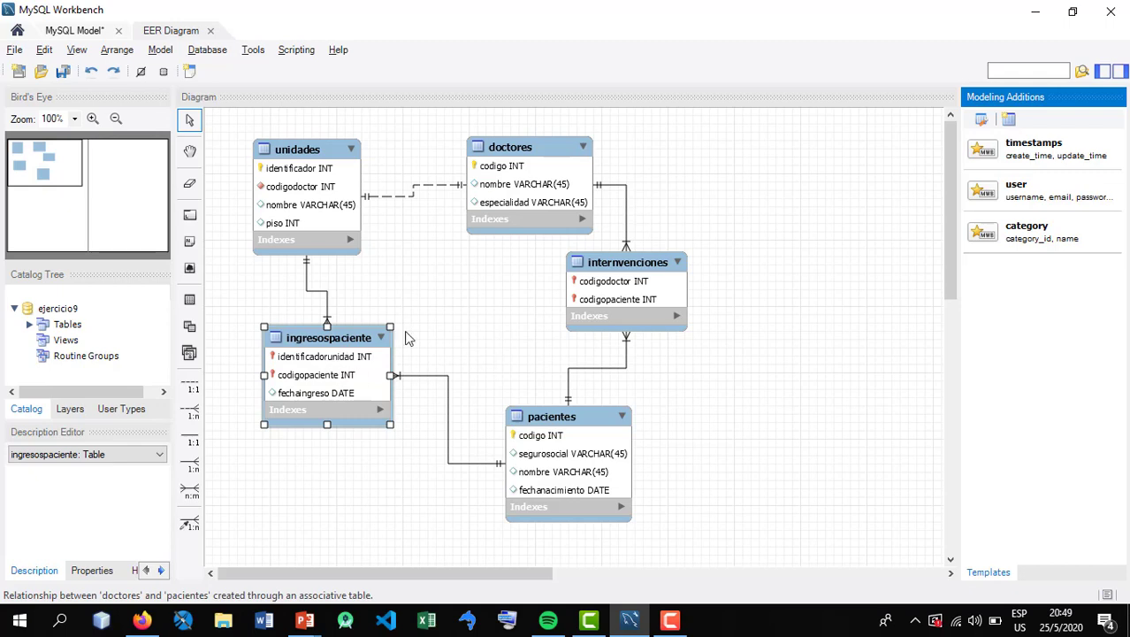
pyautogui.click(503, 307)
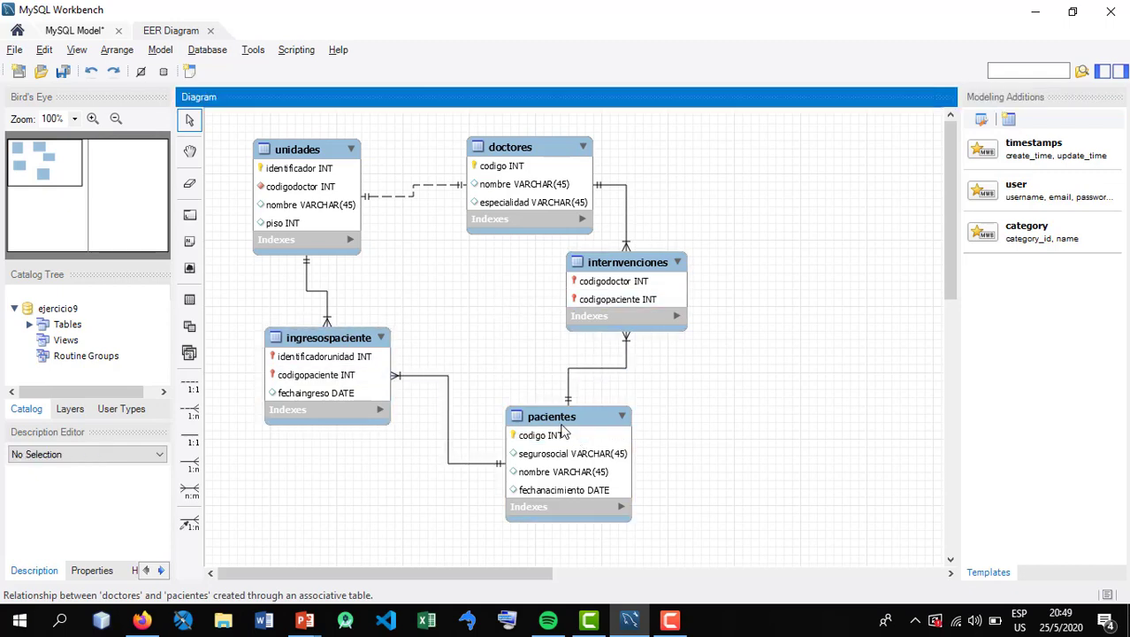
pyautogui.click(564, 430)
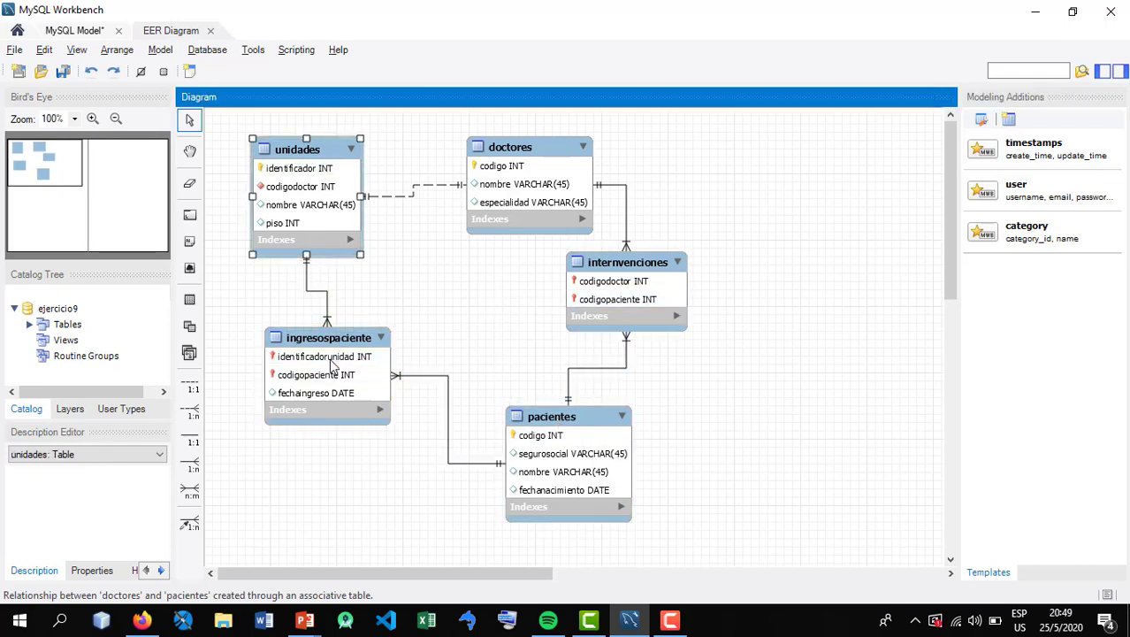
pyautogui.click(317, 326)
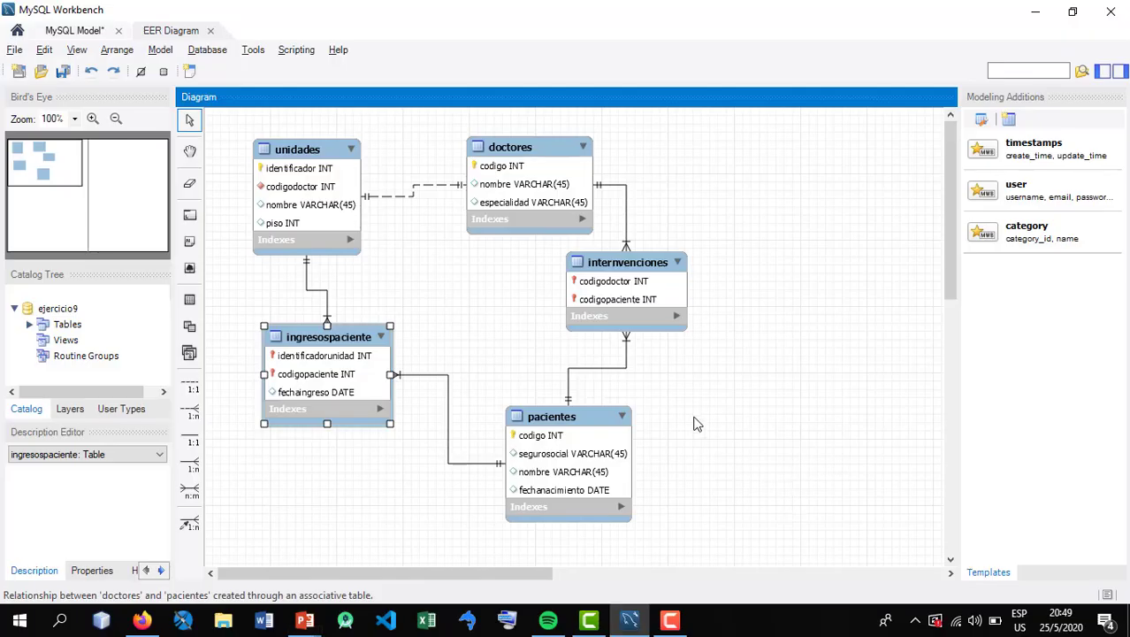
# Move internvenciones out to the right of doctores and pacientes, and align pacientes beneath doctores
pyautogui.click(667, 268)
pyautogui.moveTo(668, 268); pyautogui.dragTo(783, 280)
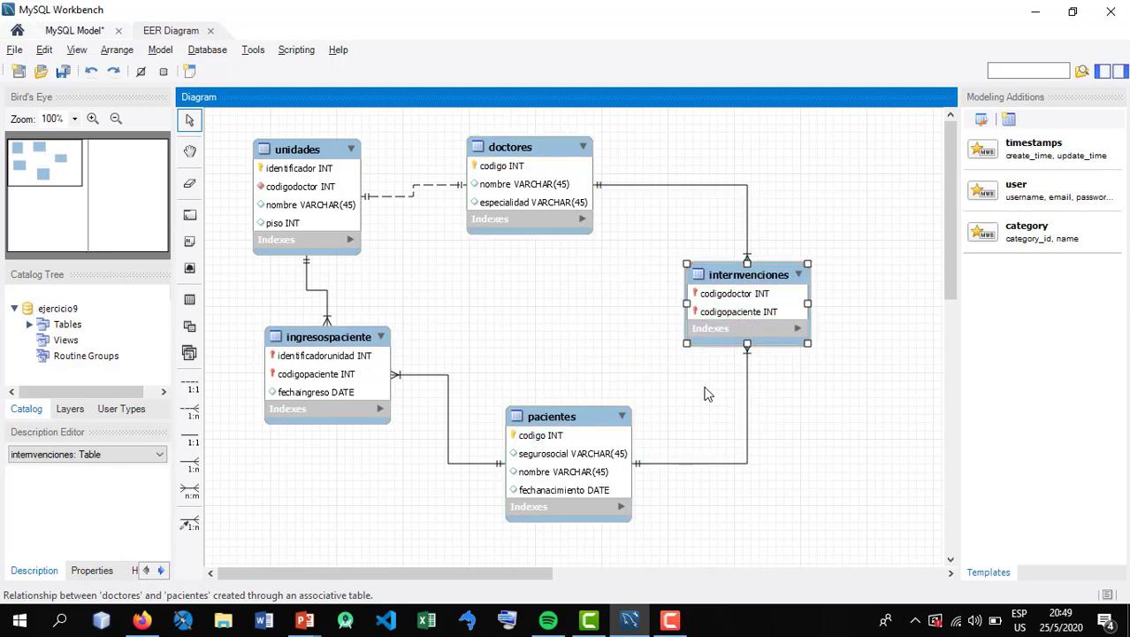
pyautogui.moveTo(587, 444); pyautogui.dragTo(548, 438)
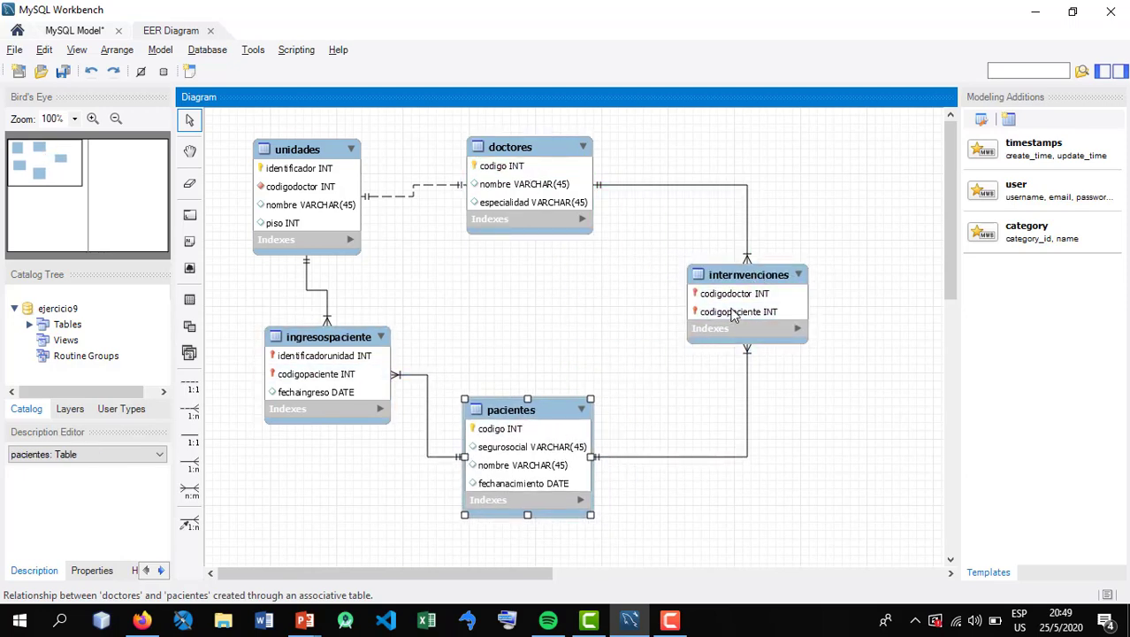
pyautogui.moveTo(734, 314); pyautogui.dragTo(685, 315)
# Open internvenciones for editing, check its attributes on the Ejercicio 8 slide, and add a fecha column of type DATE
pyautogui.doubleClick(692, 283)
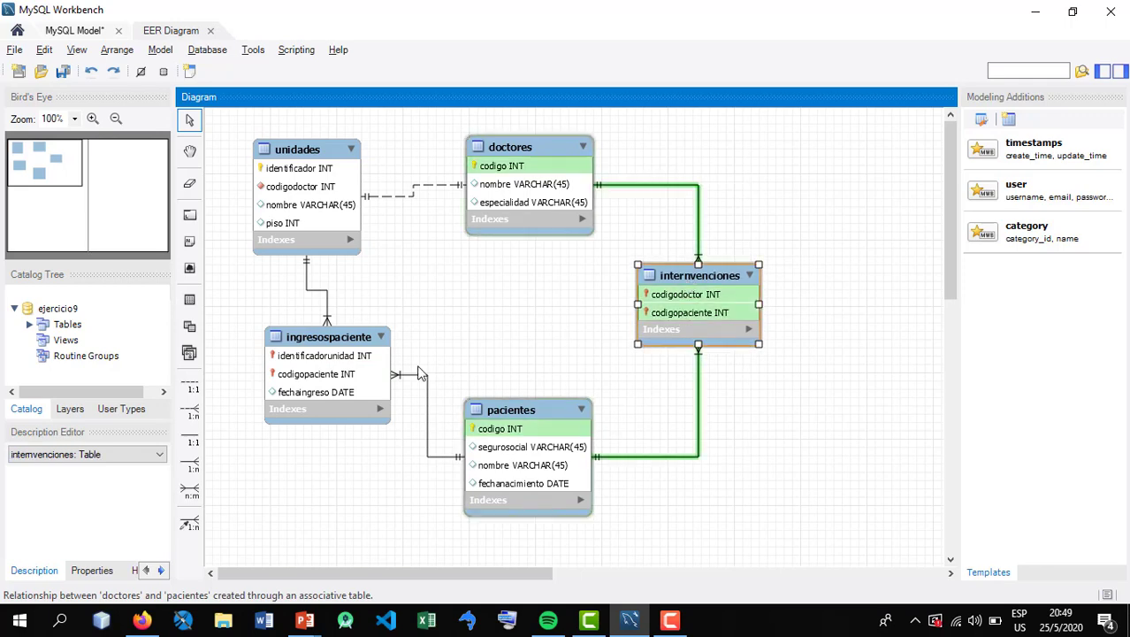
pyautogui.click(221, 356)
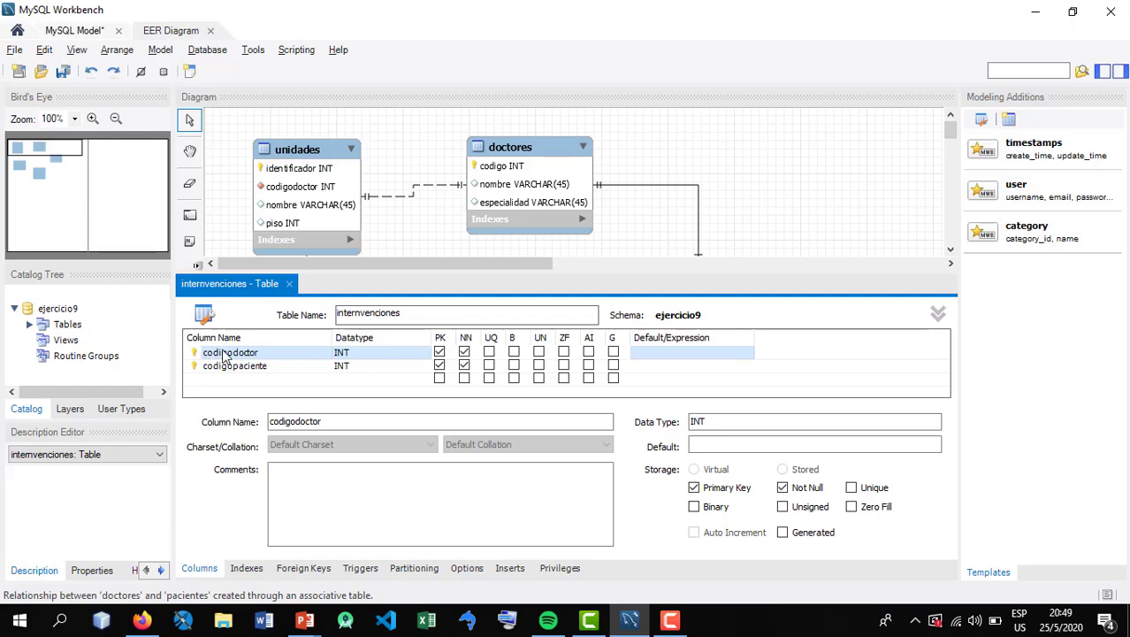
pyautogui.click(237, 366)
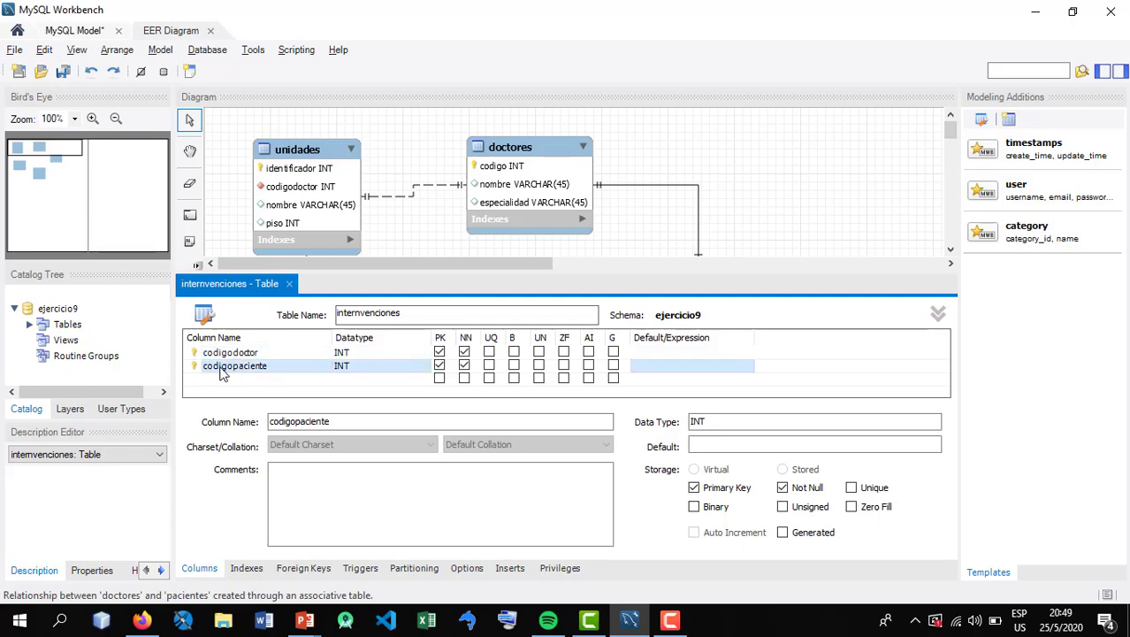
pyautogui.click(225, 379)
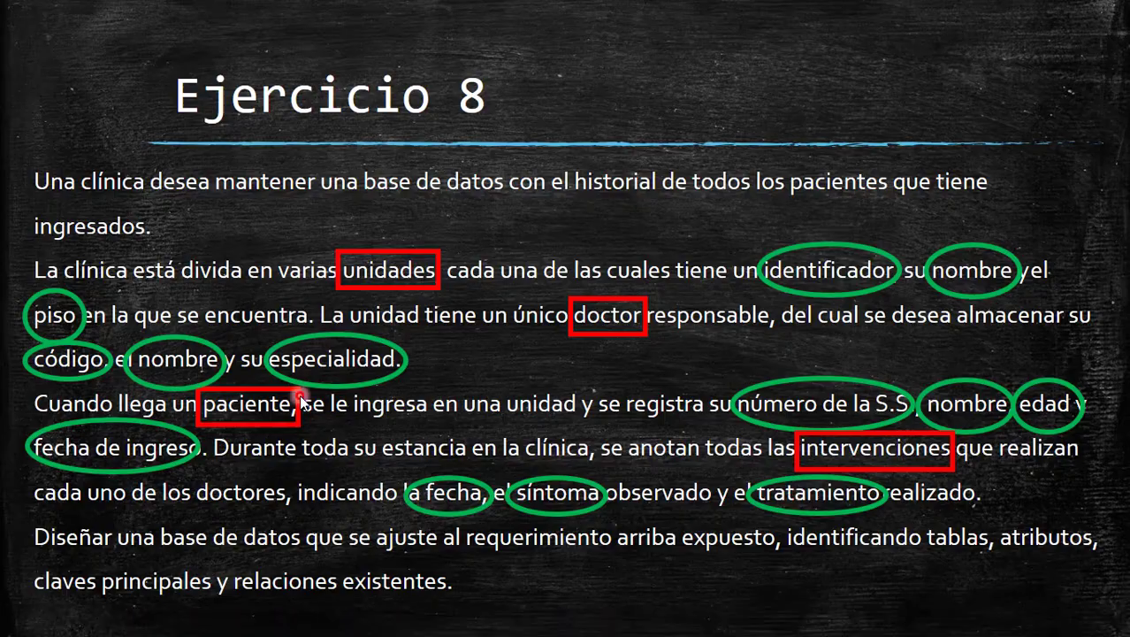
pyautogui.write('f')
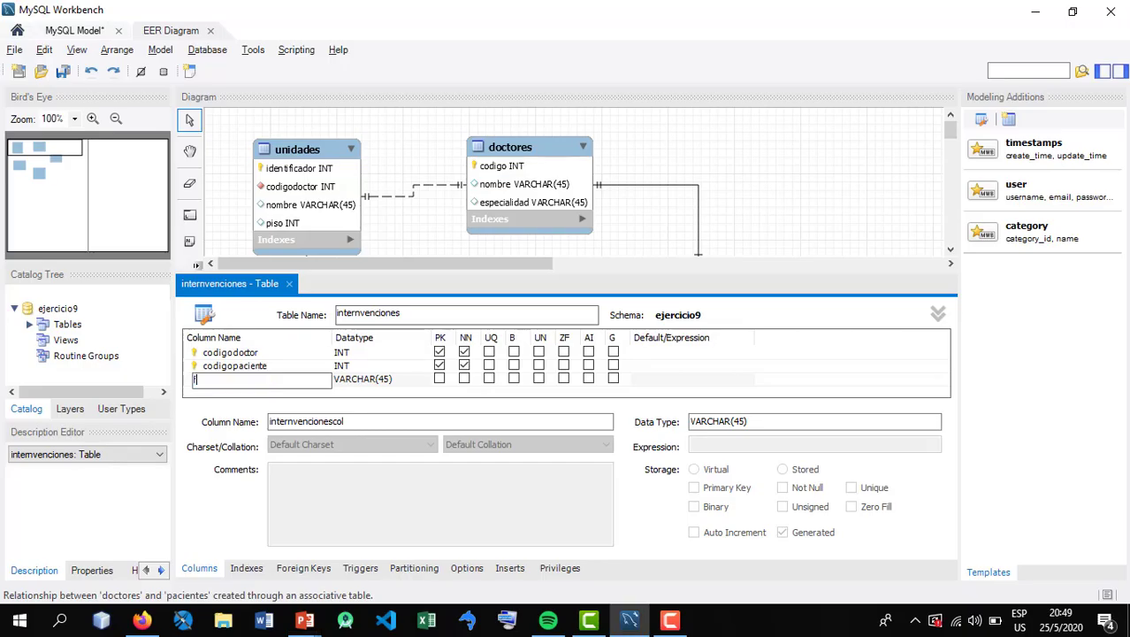
pyautogui.write('echa')
pyautogui.press('Tab')
pyautogui.write('d')
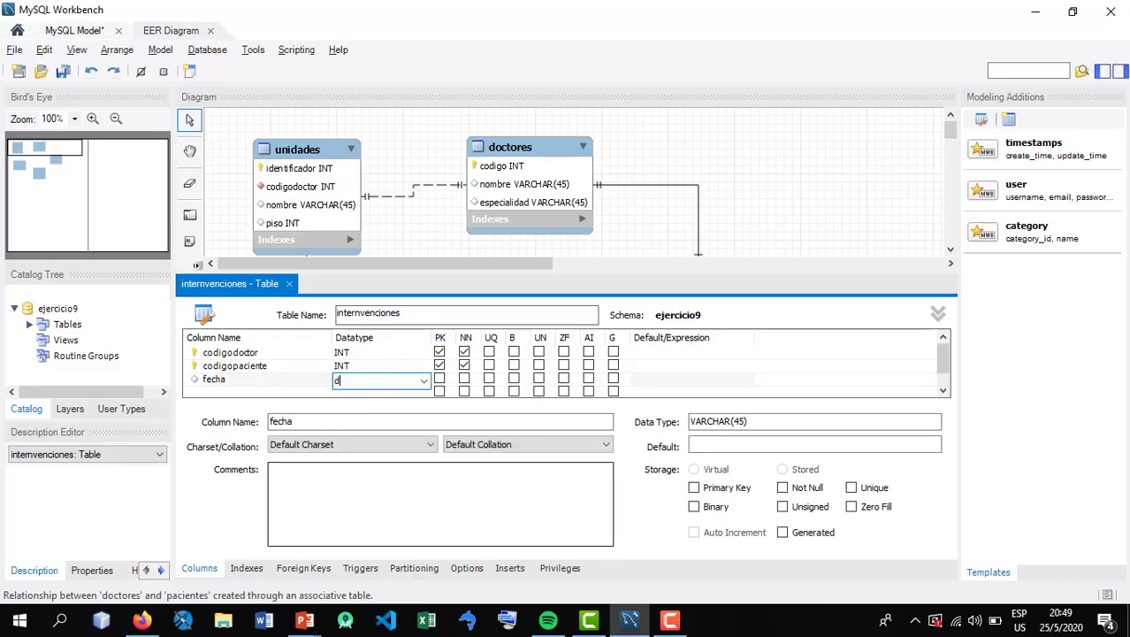
pyautogui.write('ate')
pyautogui.press('Tab')
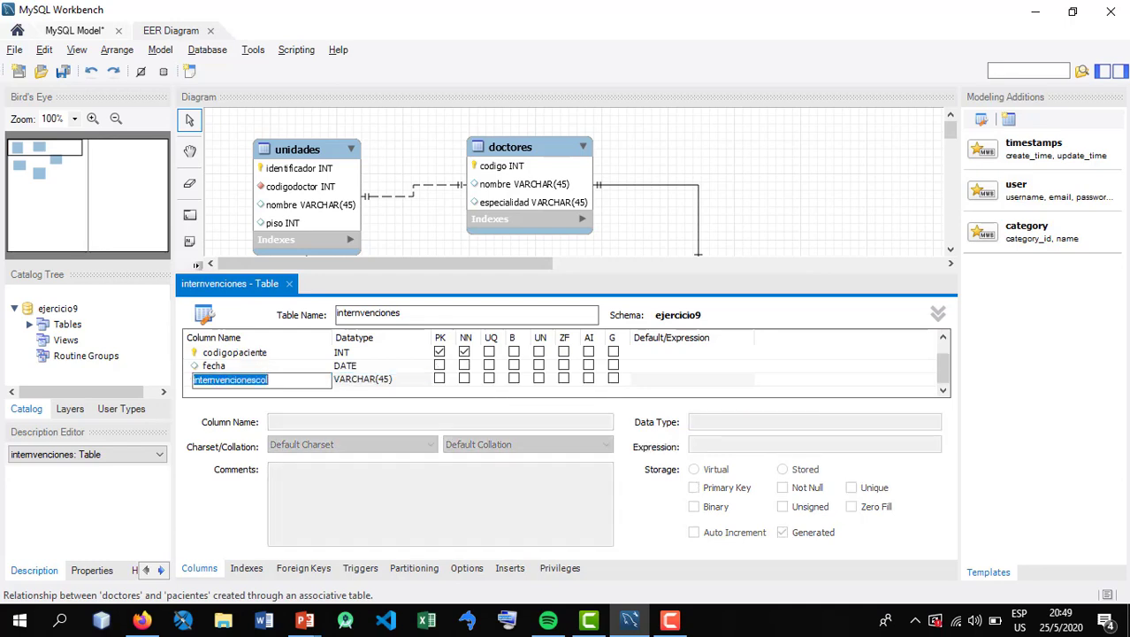
# Add sintoma and tratamiento columns of type VARCHAR(45) to the internvenciones table
pyautogui.write('sintoma')
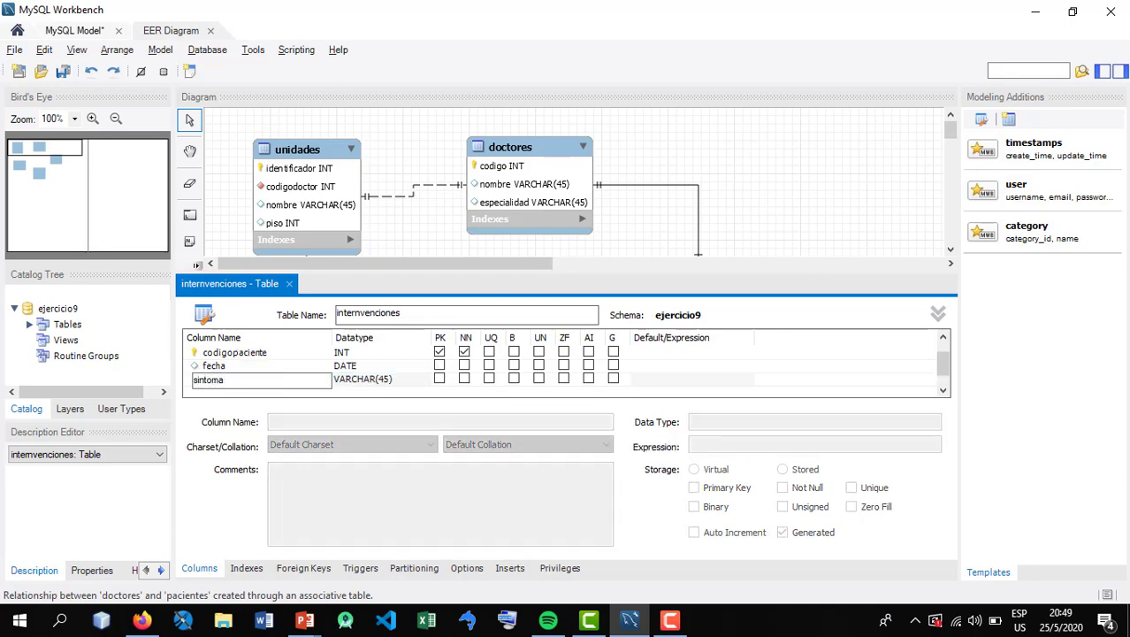
pyautogui.press('Tab')
pyautogui.press('Tab')
pyautogui.write('tr')
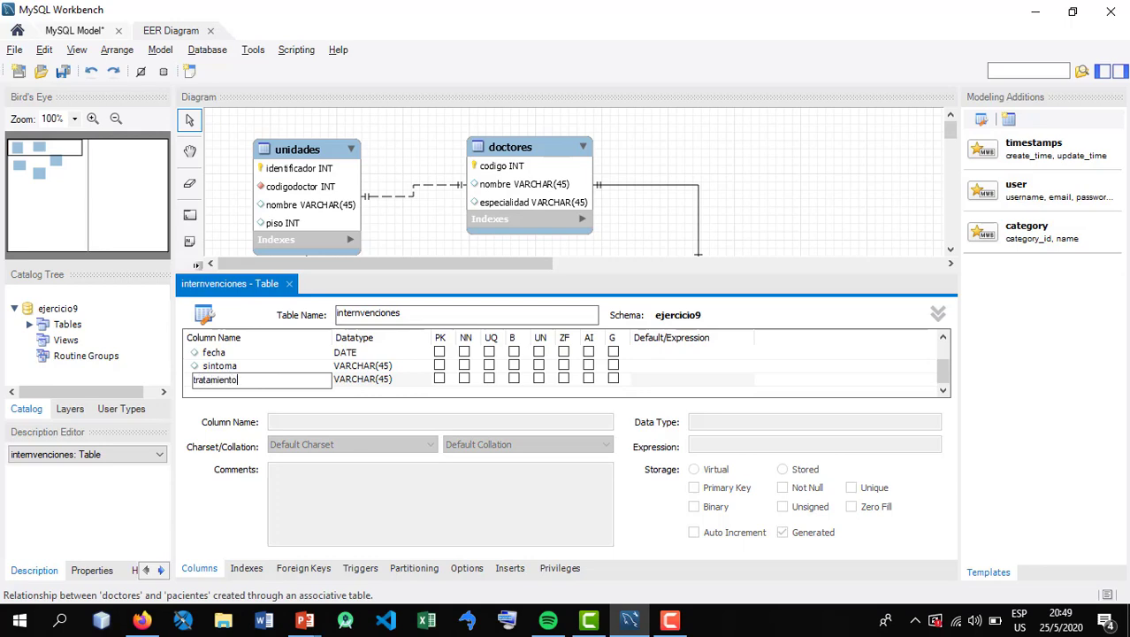
pyautogui.write('atamiento')
pyautogui.press('Tab')
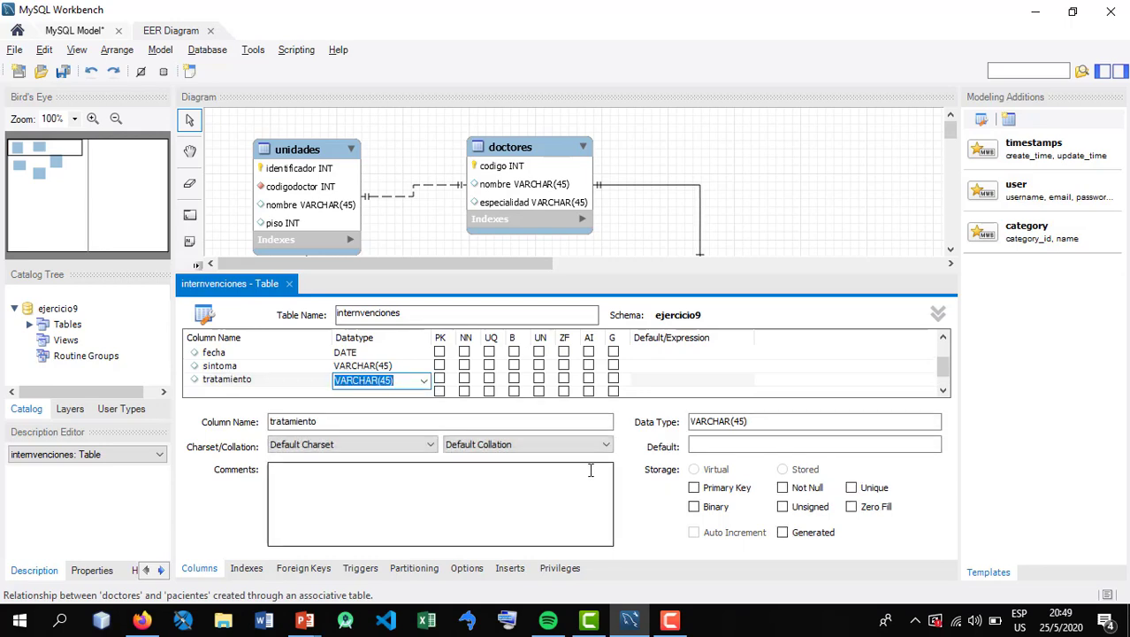
# Set the datatype of both tratamiento and sintoma to VARCHAR(450) and close the internvenciones table editor
pyautogui.click(387, 380)
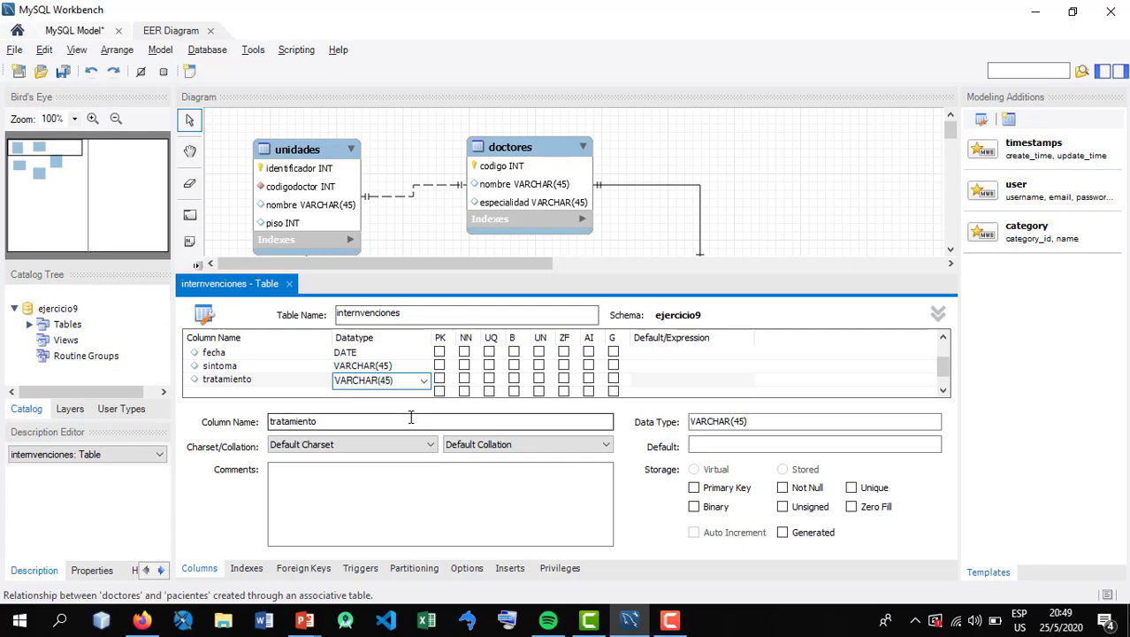
pyautogui.click(386, 365)
pyautogui.click(389, 365)
pyautogui.click(390, 366)
pyautogui.write('0')
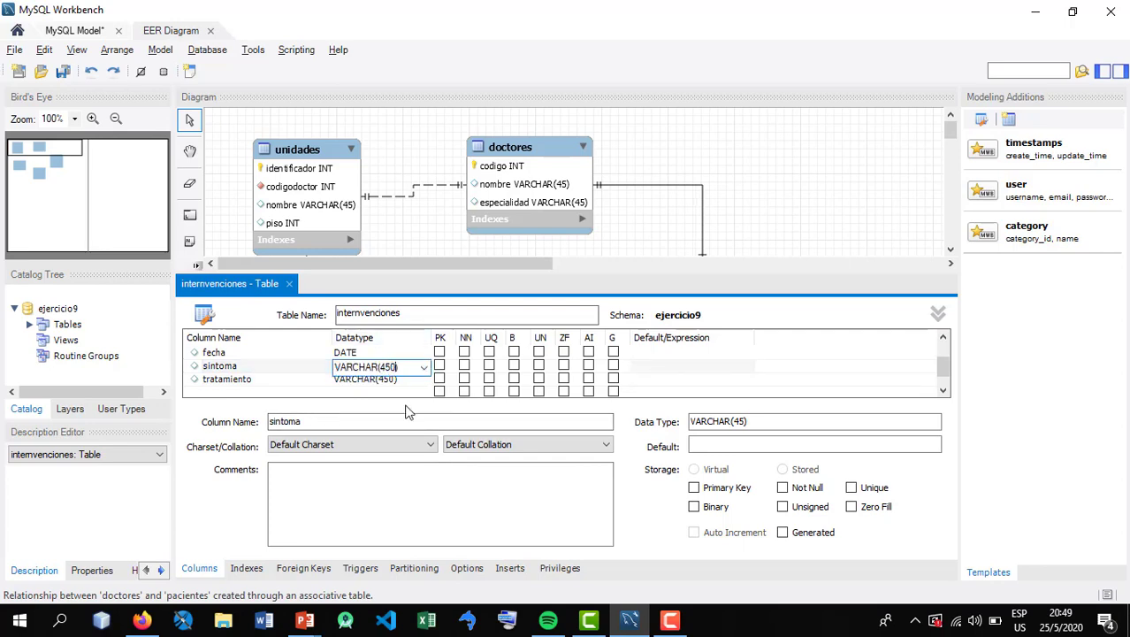
pyautogui.click(263, 366)
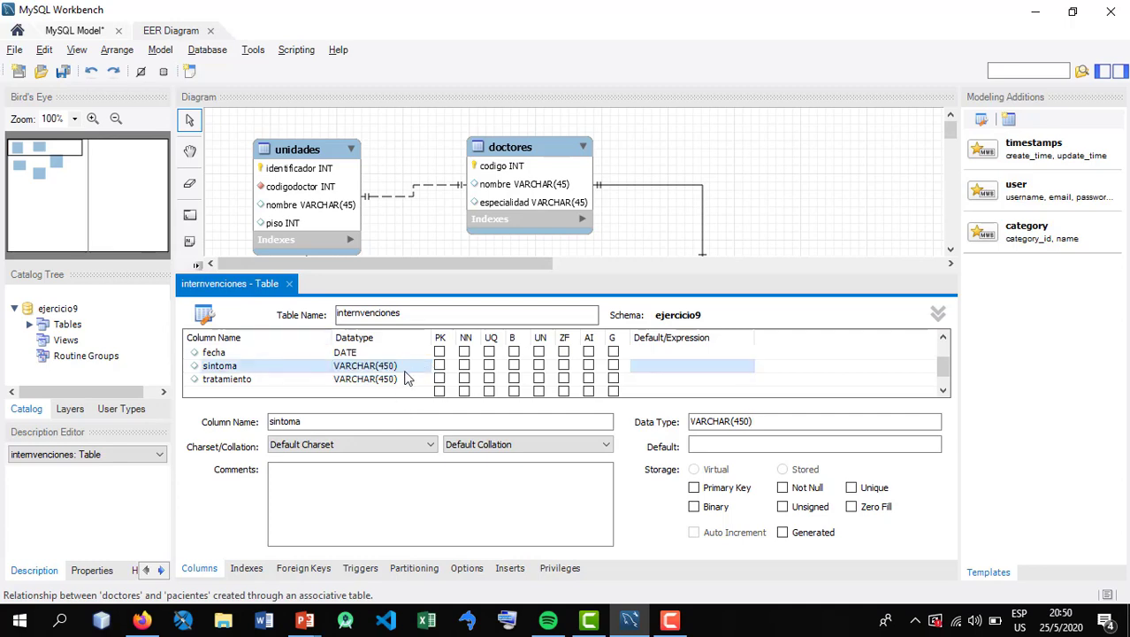
pyautogui.click(407, 378)
pyautogui.click(363, 371)
pyautogui.click(291, 284)
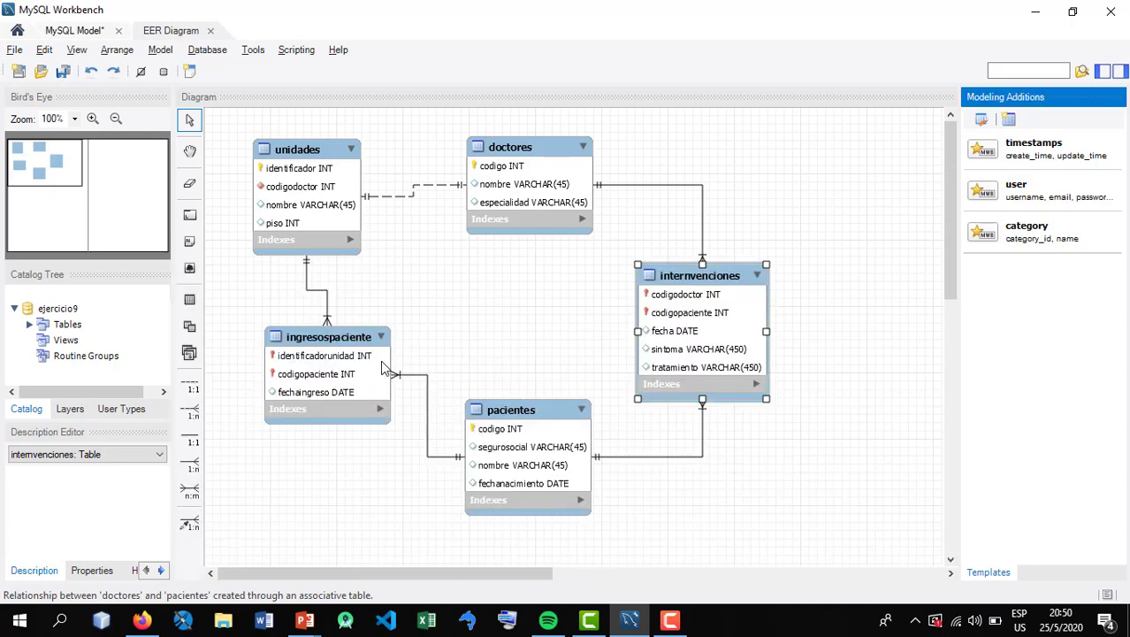
# Tidy the diagram by shifting internvenciones, pacientes and ingresospaciente slightly up and to the left, with ingresospaciente straight beneath unidades
pyautogui.moveTo(673, 320); pyautogui.dragTo(649, 313)
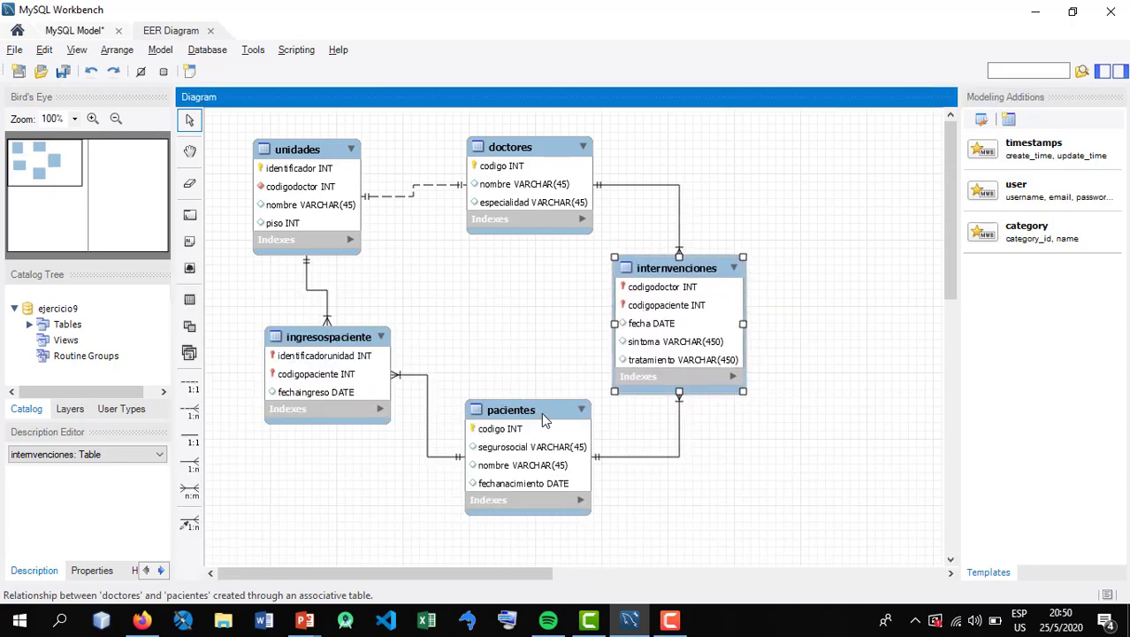
pyautogui.moveTo(535, 413); pyautogui.dragTo(514, 404)
pyautogui.click(361, 367)
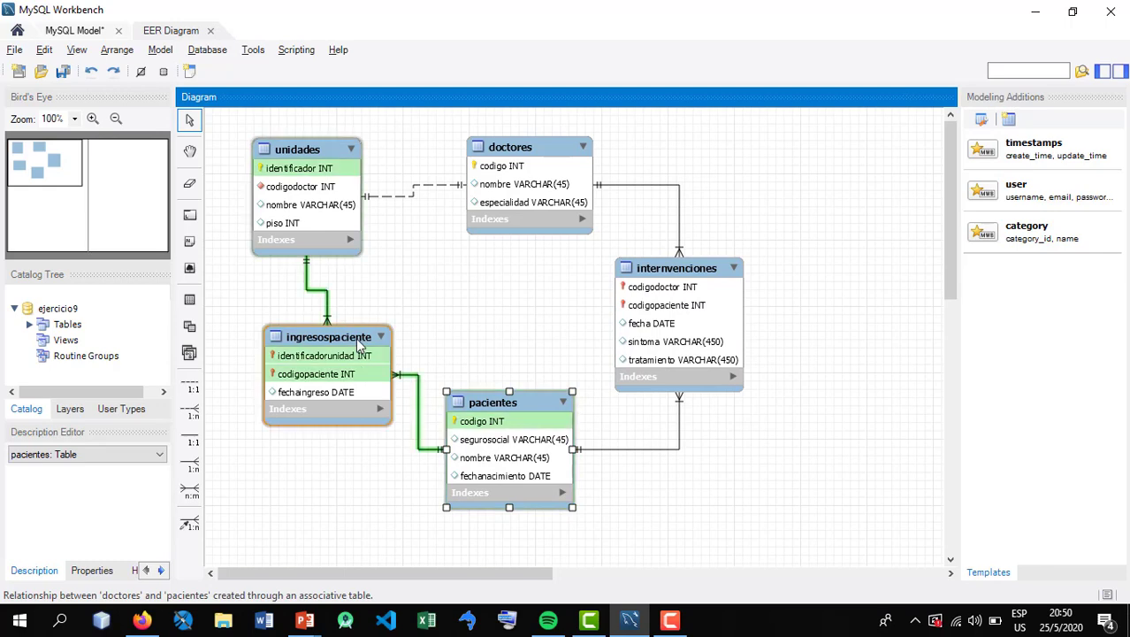
pyautogui.moveTo(357, 335); pyautogui.dragTo(336, 324)
pyautogui.click(450, 295)
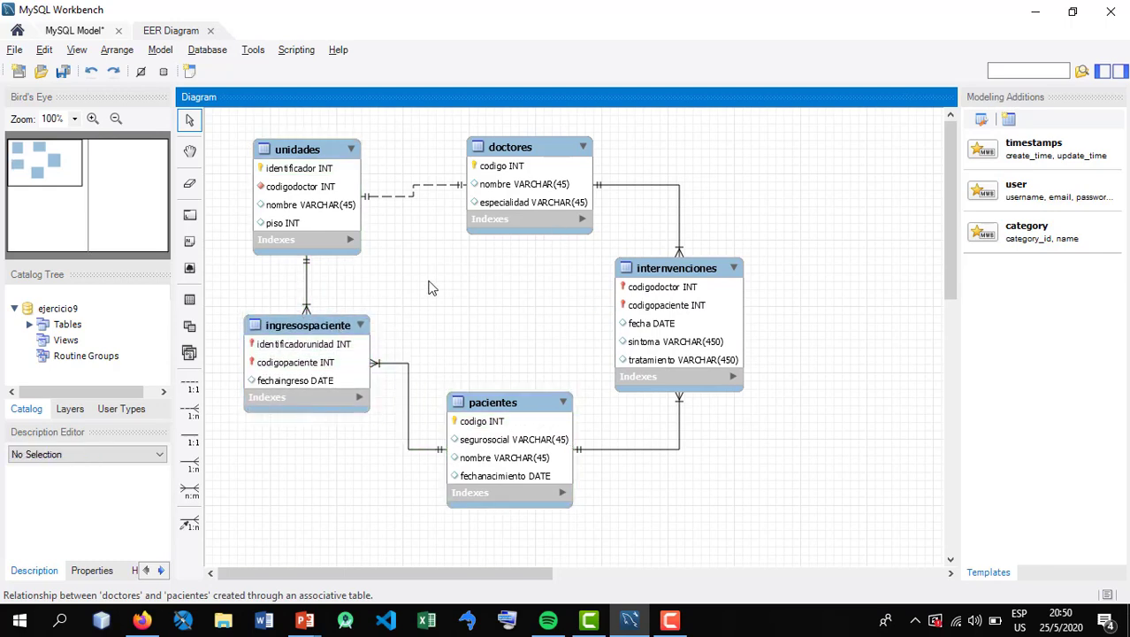
# Check the exercise number on the slide and save the model as ejercicio8.mwb in the EJERCITARIOS folder
pyautogui.hotkey('alt', 'Tab')
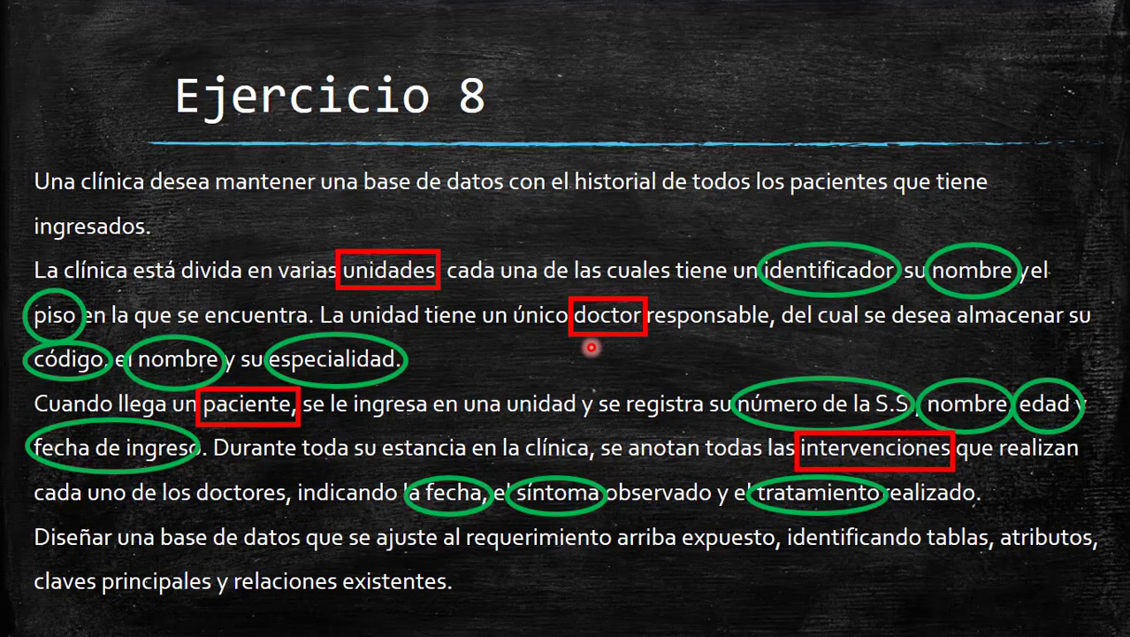
pyautogui.hotkey('alt', 'Tab')
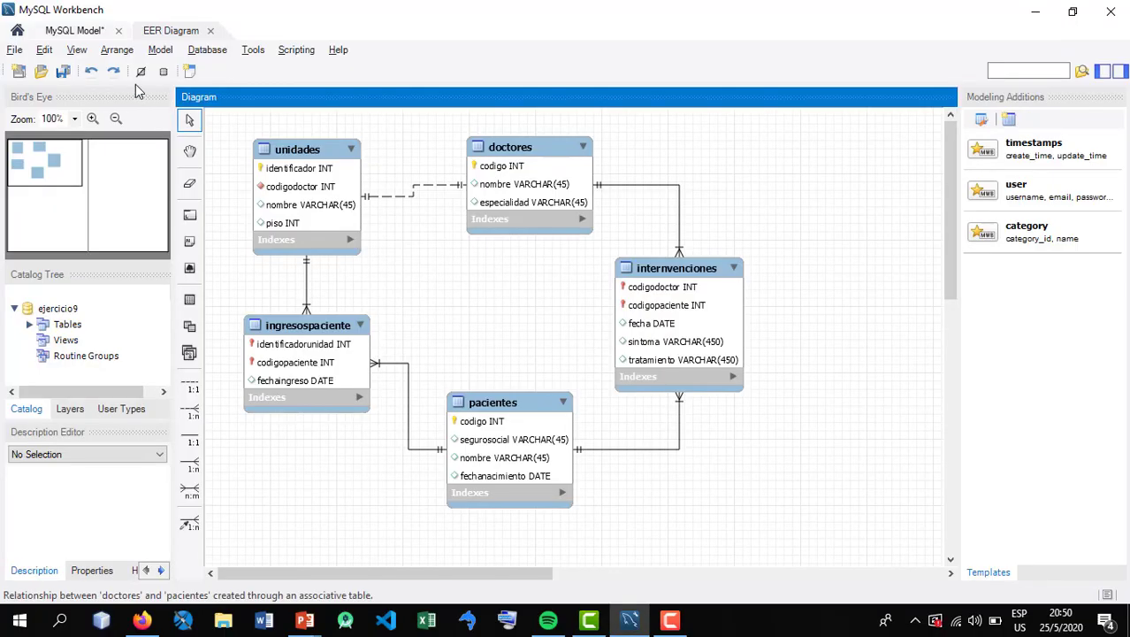
pyautogui.click(63, 71)
pyautogui.click(382, 258)
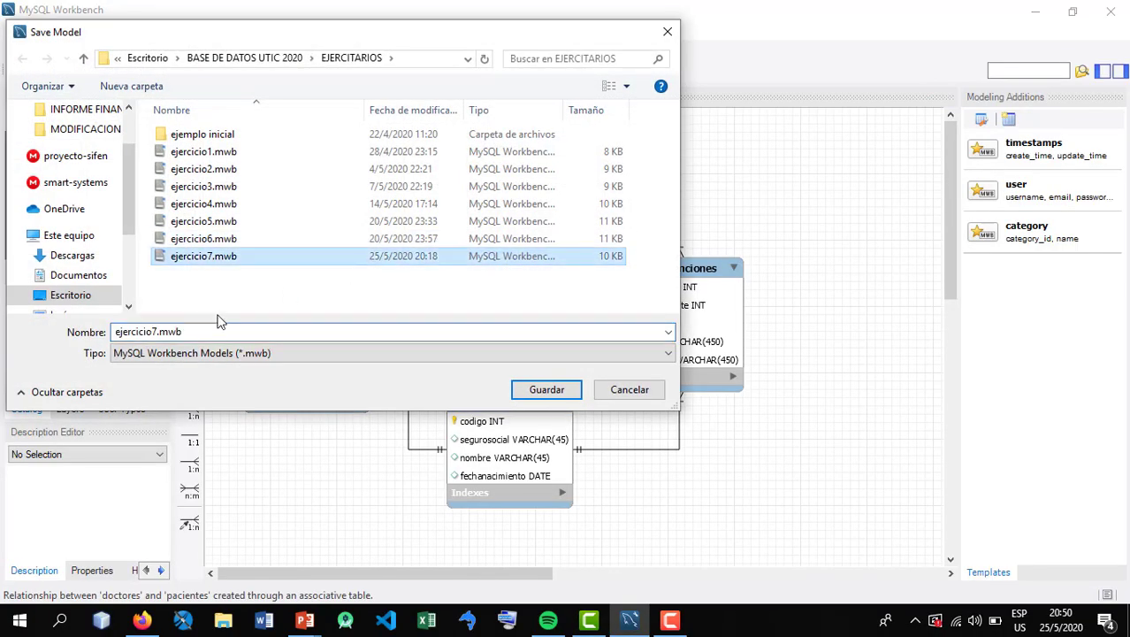
pyautogui.doubleClick(158, 330)
pyautogui.click(158, 330)
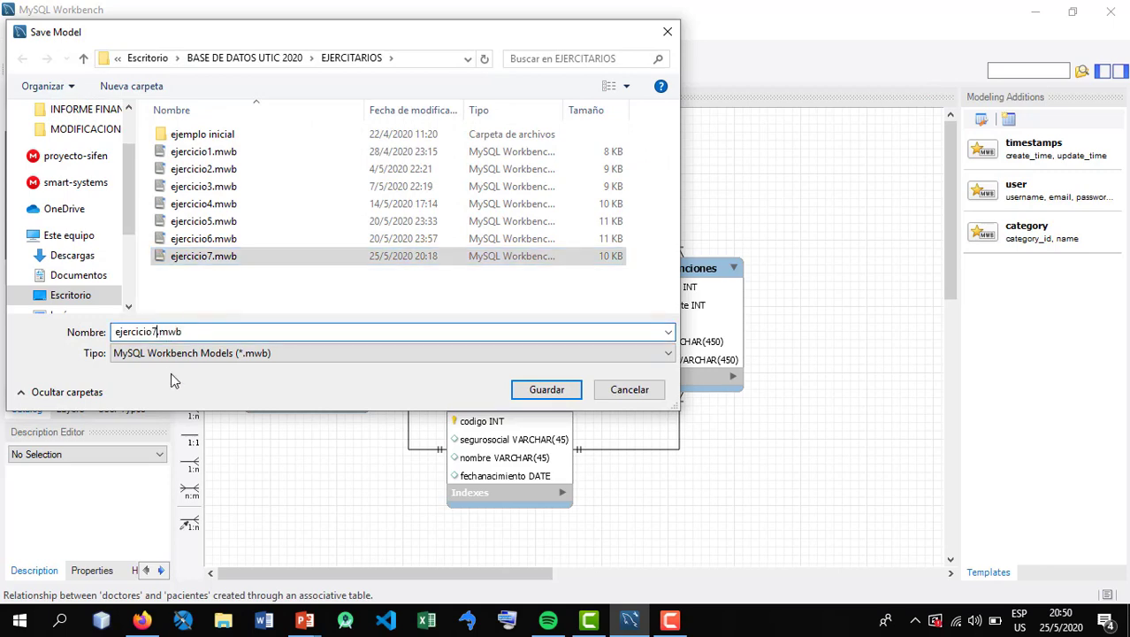
pyautogui.press('BackSpace')
pyautogui.write('8')
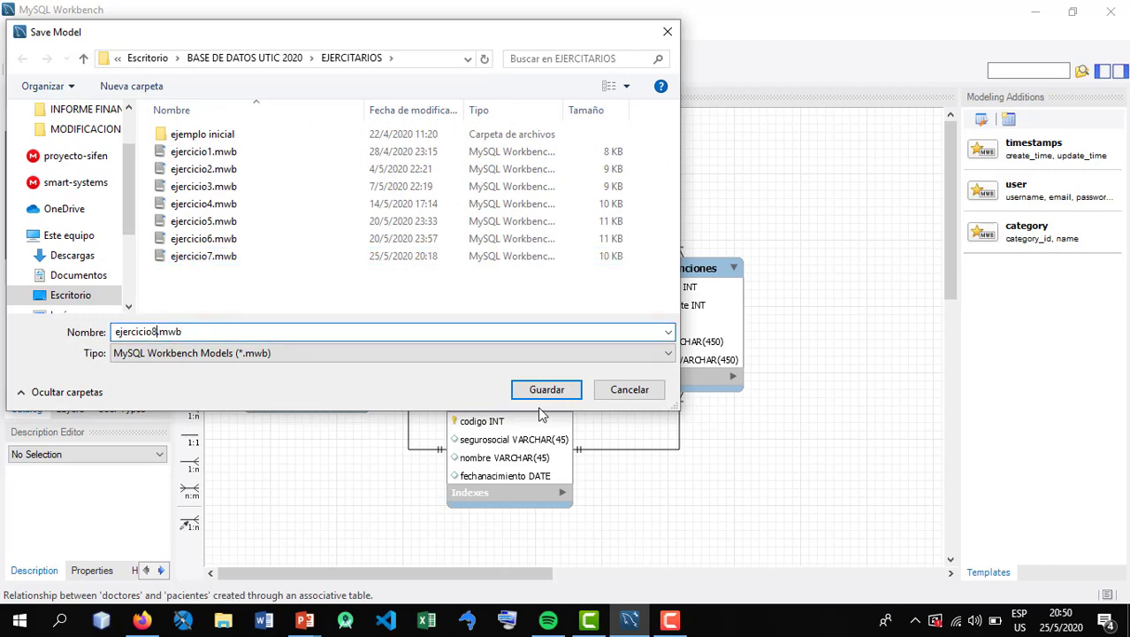
pyautogui.click(558, 388)
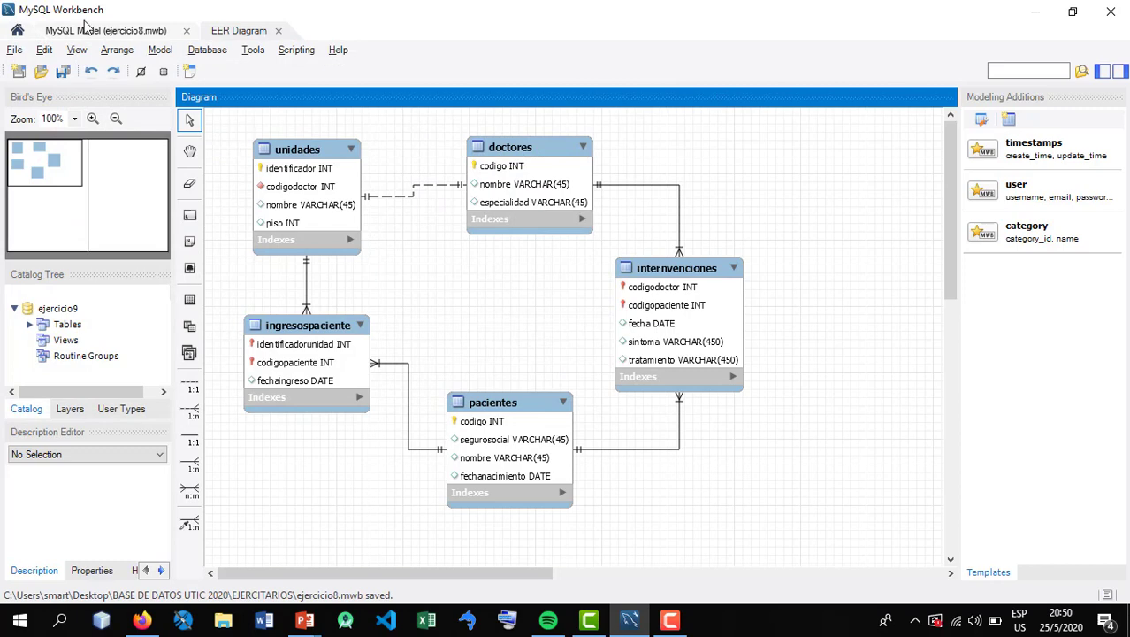
pyautogui.click(219, 52)
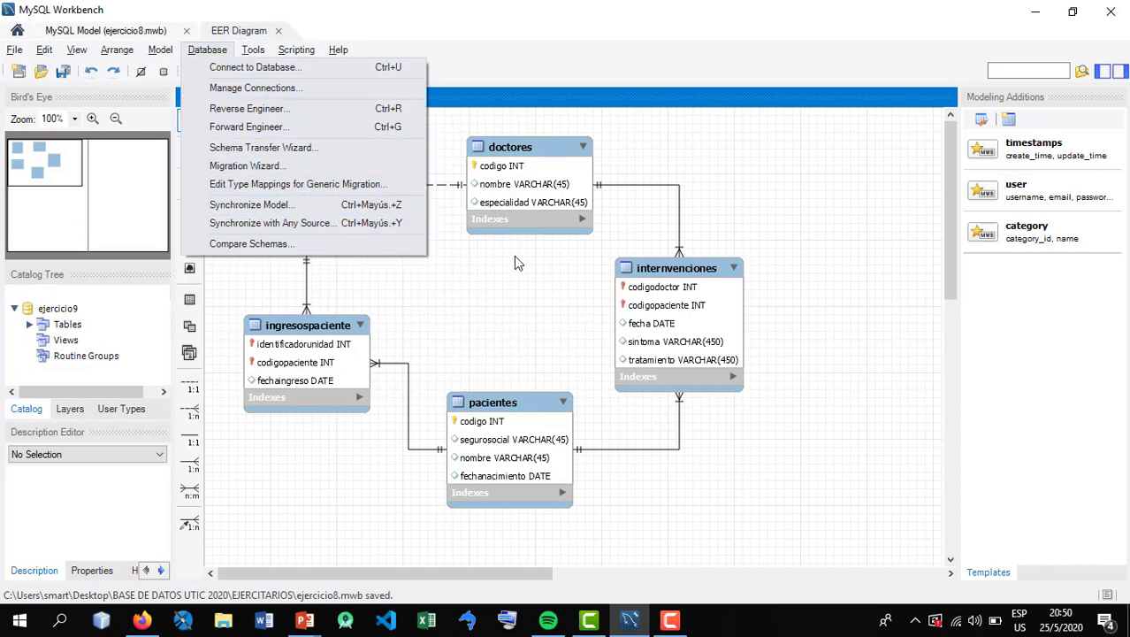
pyautogui.click(497, 311)
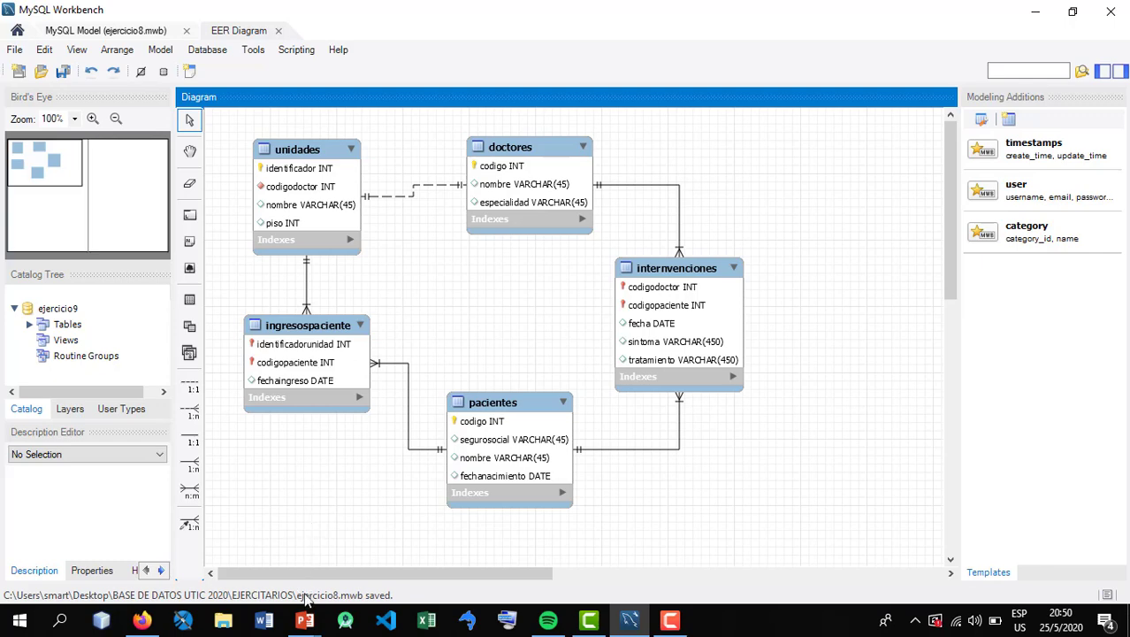
# Switch to the PowerPoint slide show of Ejercicio 8 and advance to the closing slide
pyautogui.click(301, 624)
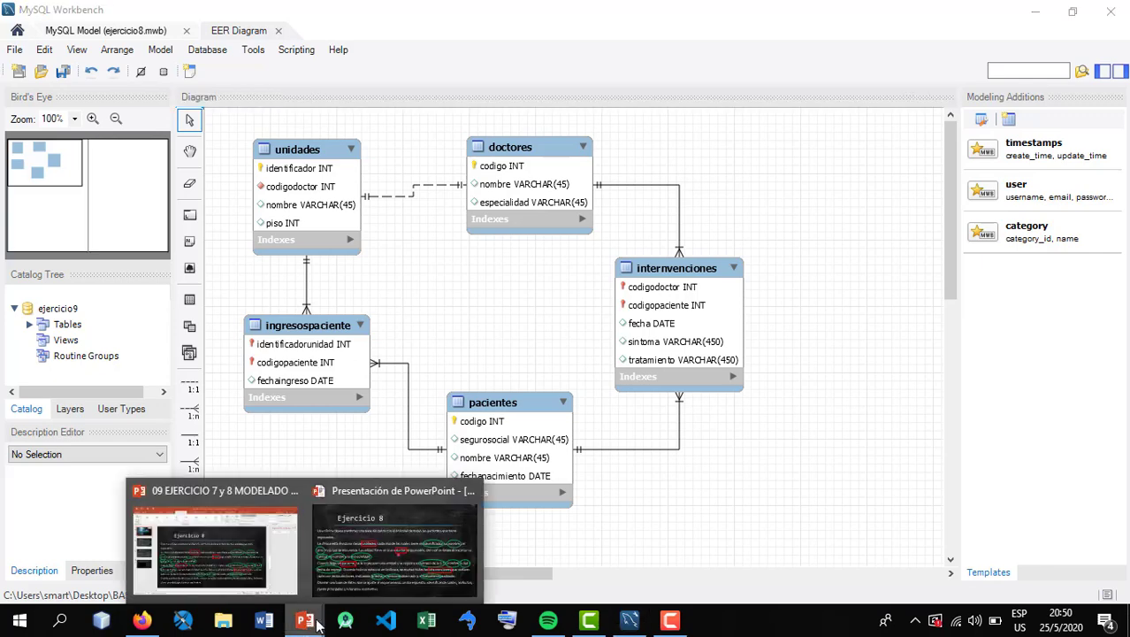
pyautogui.click(404, 555)
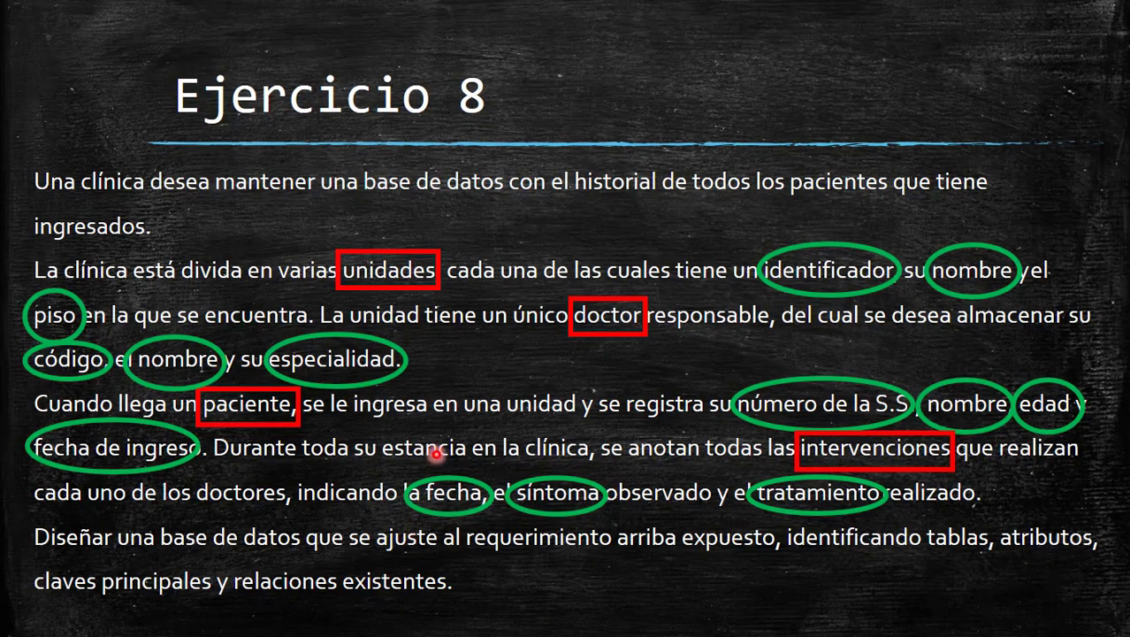
pyautogui.click(436, 453)
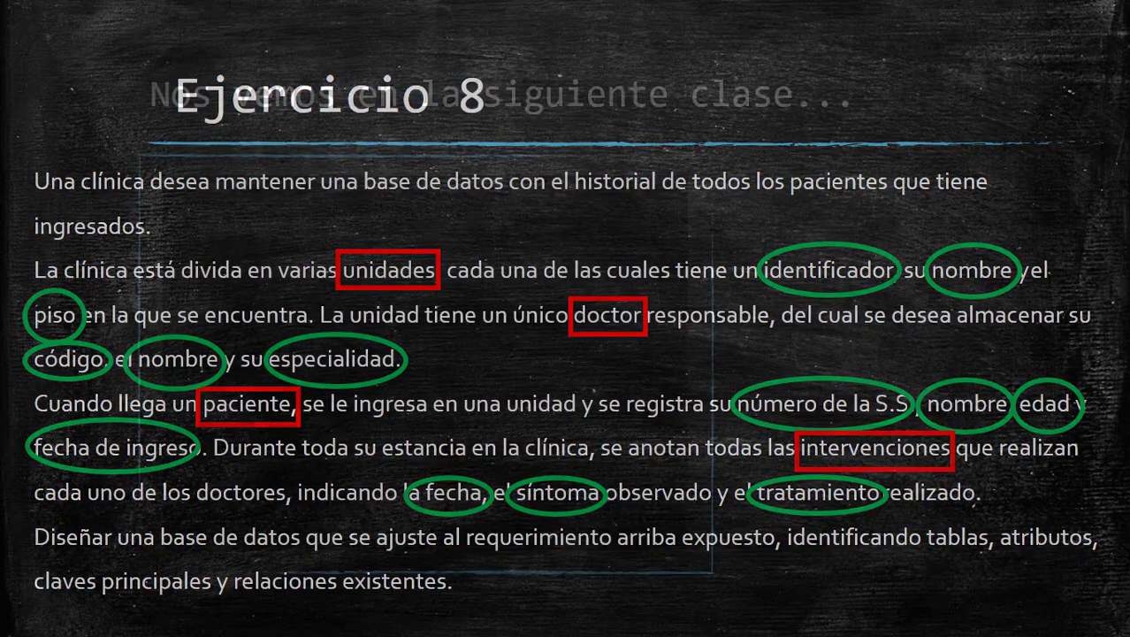